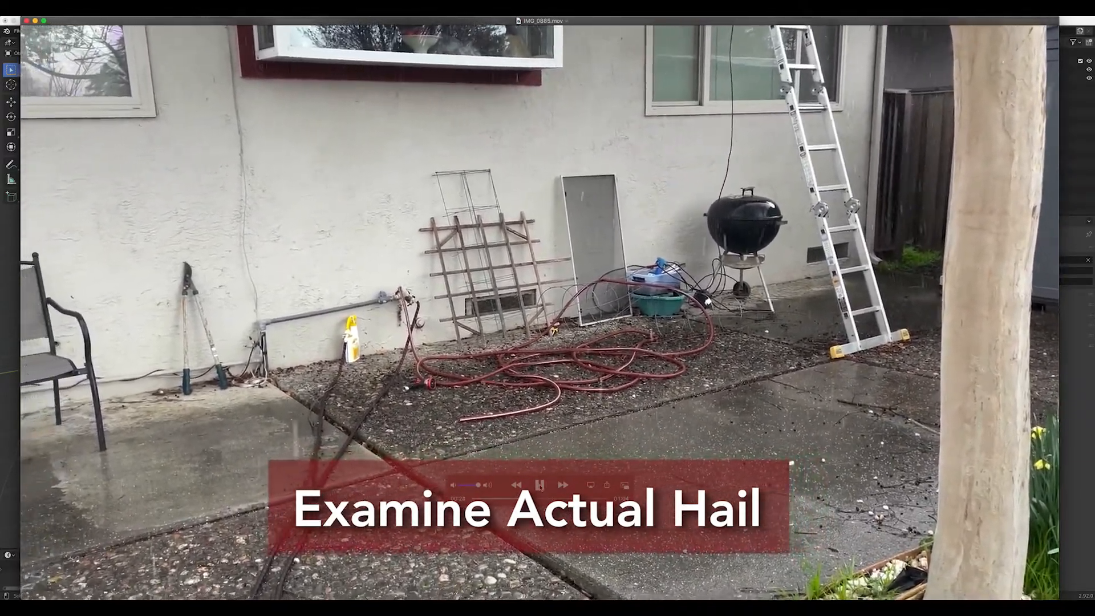
Examine how real hail falls and bounces in the two reference videos, and close the clips.
click(540, 485)
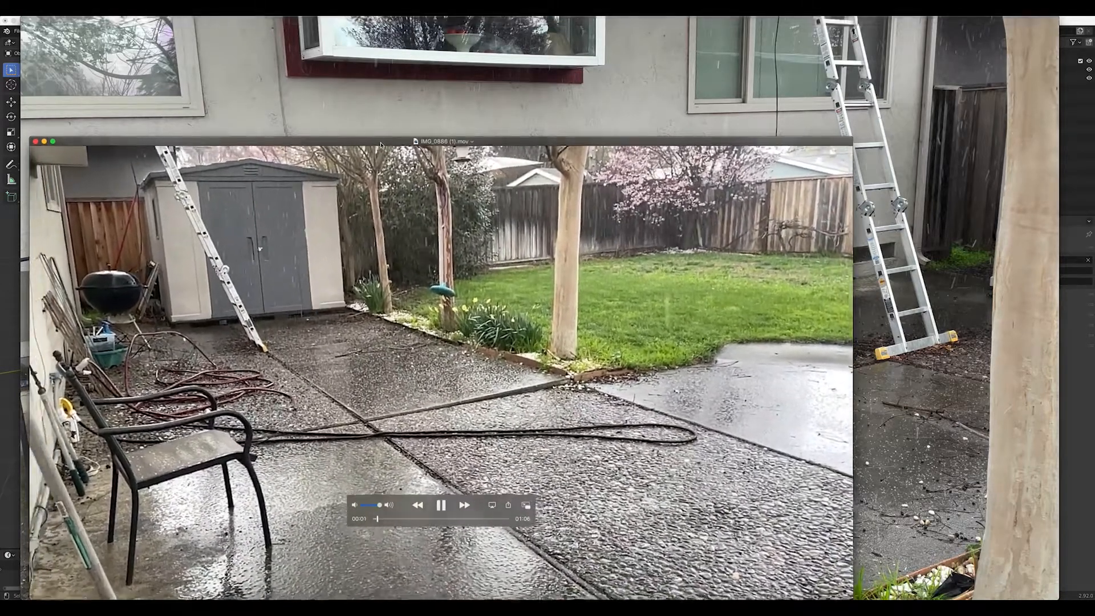
drag(381, 144, 408, 76)
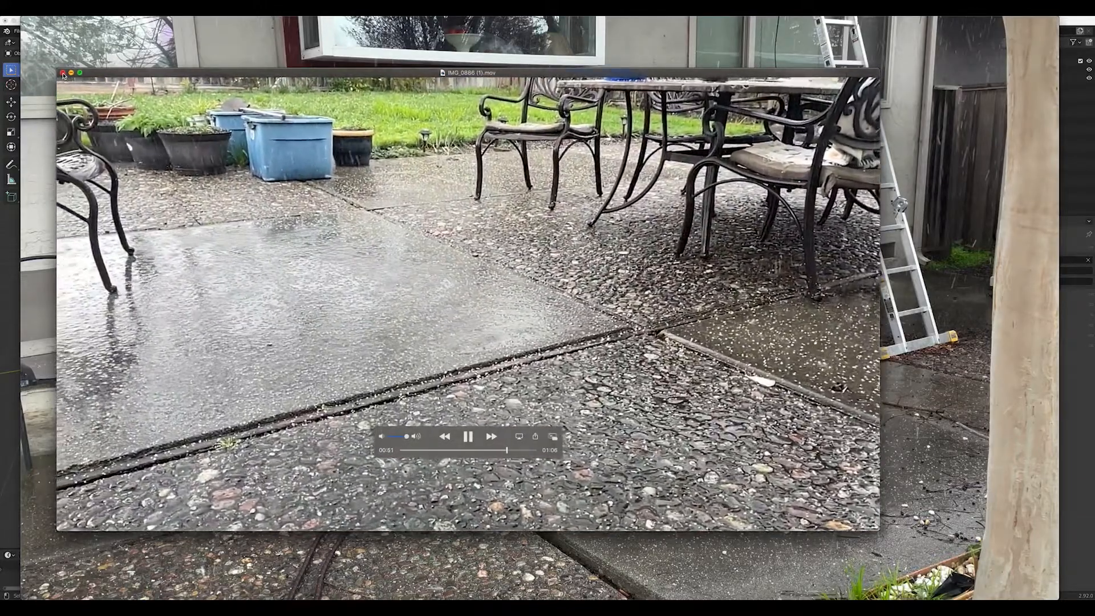
click(62, 73)
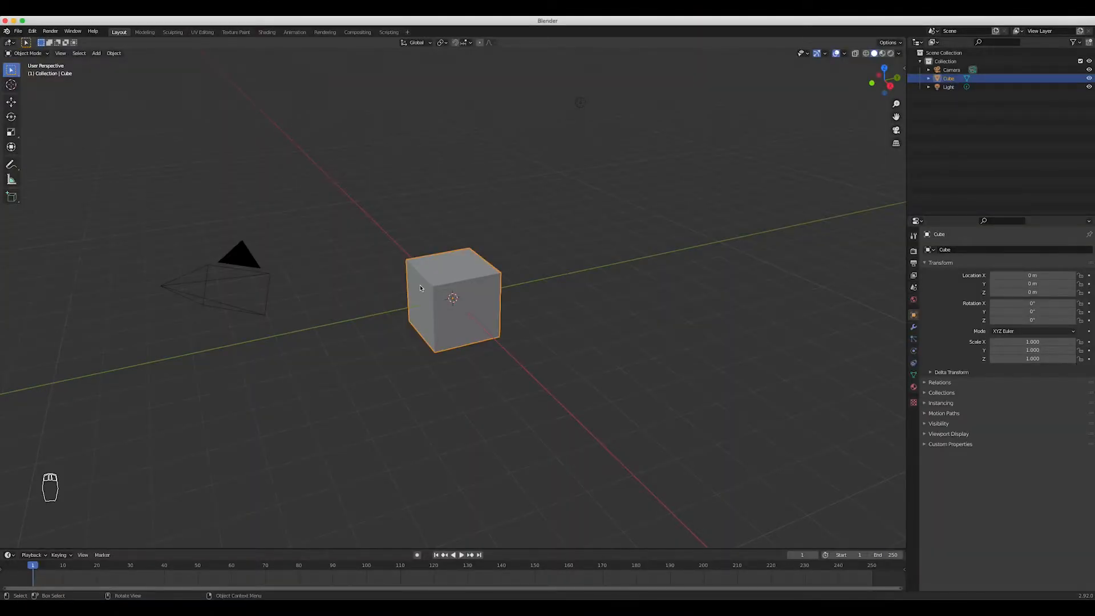
Delete the default cube from the scene.
click(429, 287)
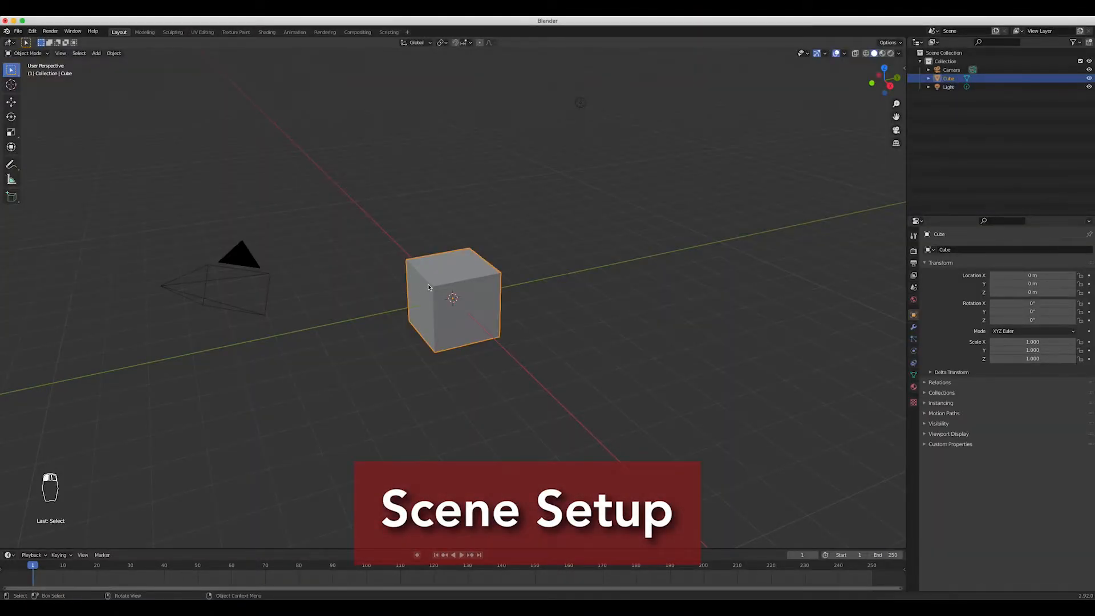
key(Delete)
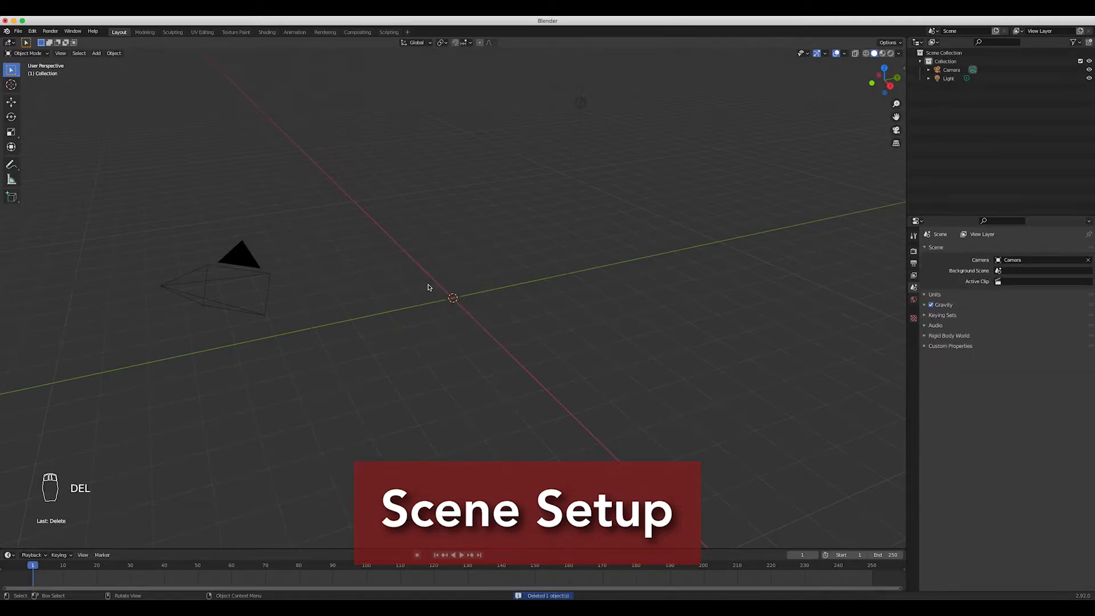
In top view, move the camera onto the X axis at about X 11 m and rotate it to about 89.4° around Z, facing the origin.
click(951, 69)
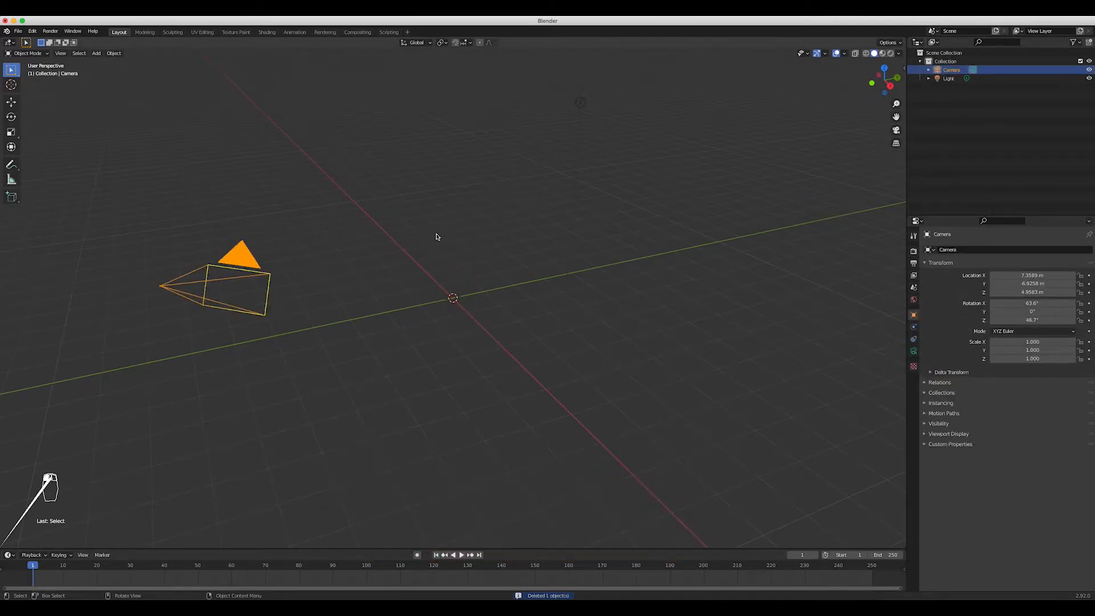
key(KP_7)
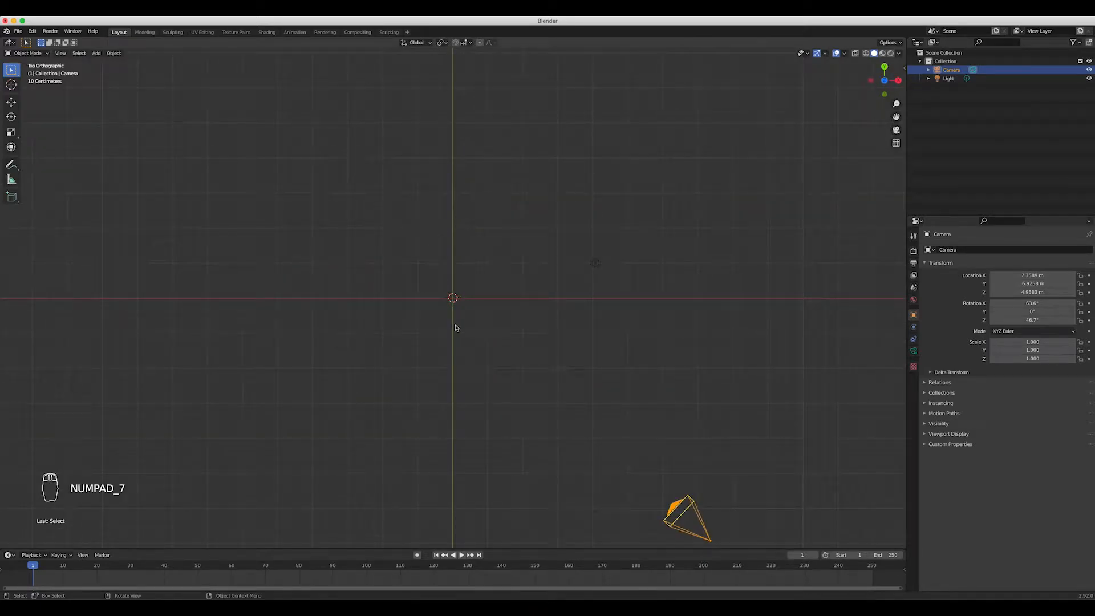
key(g)
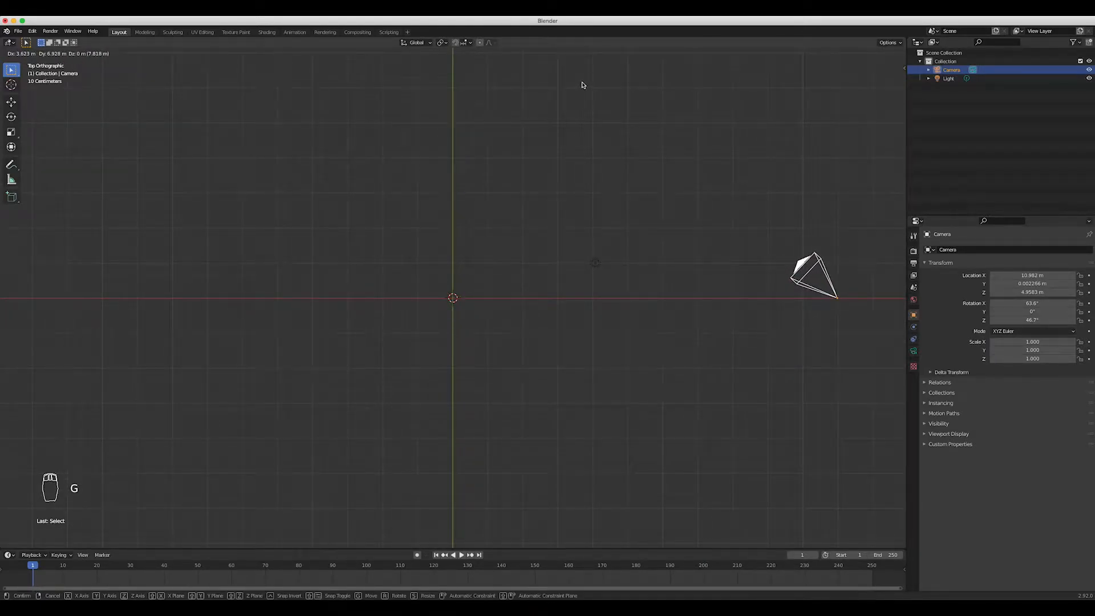
click(583, 85)
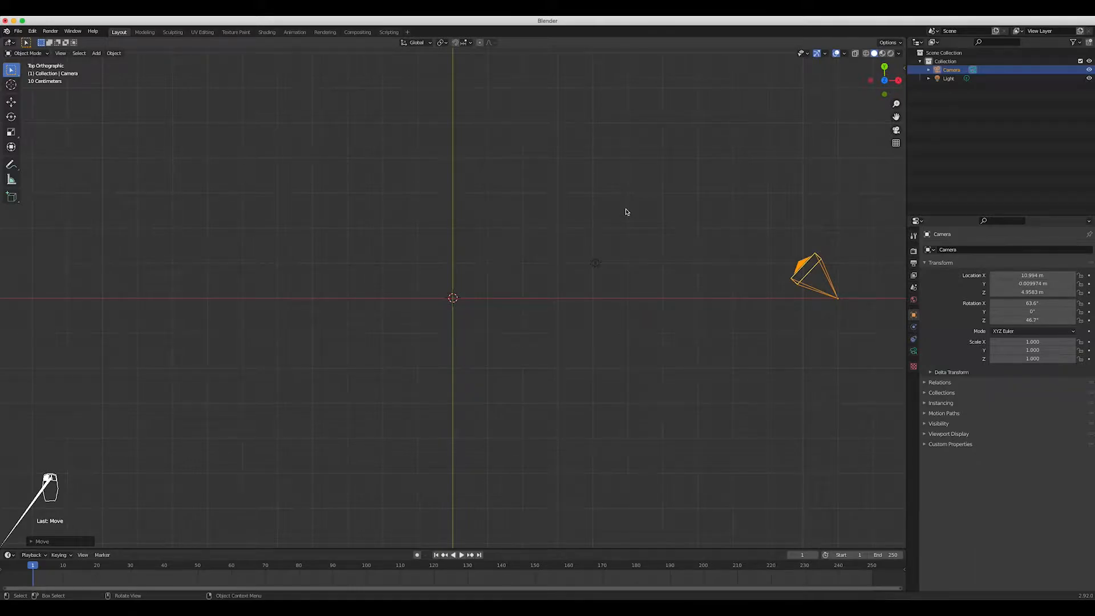
key(r)
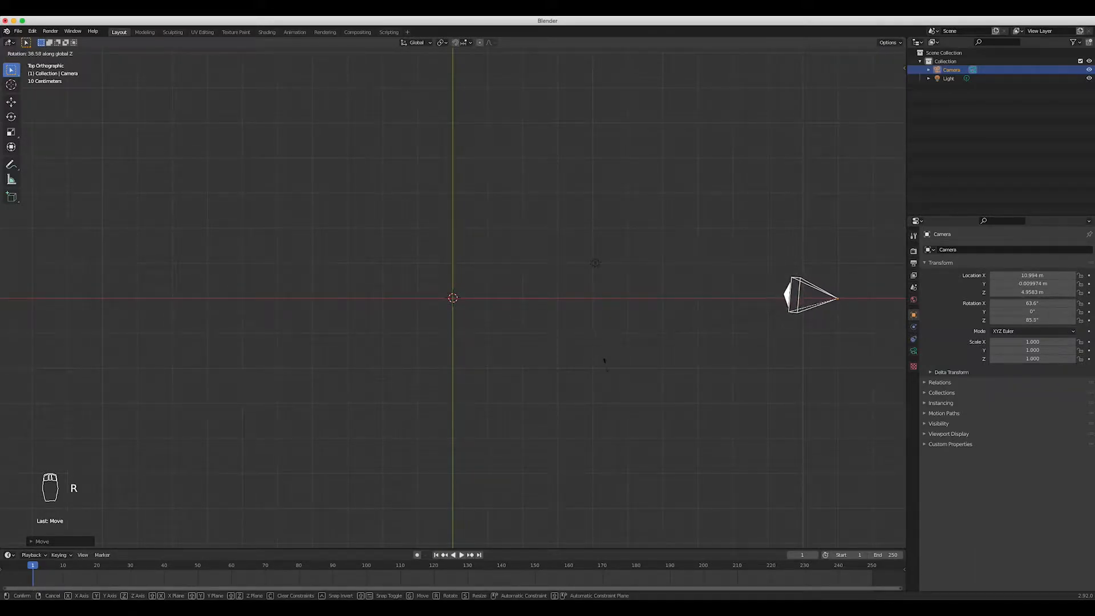
click(609, 381)
In front view, lower the camera along Z to a height of about 2.06 m.
key(KP_1)
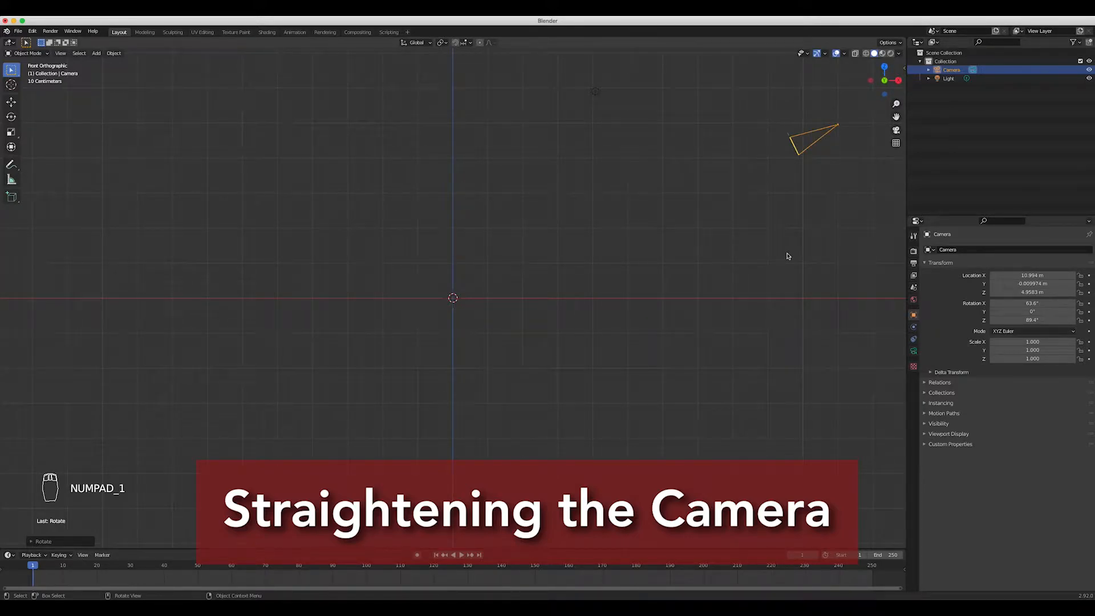
key(g)
key(z)
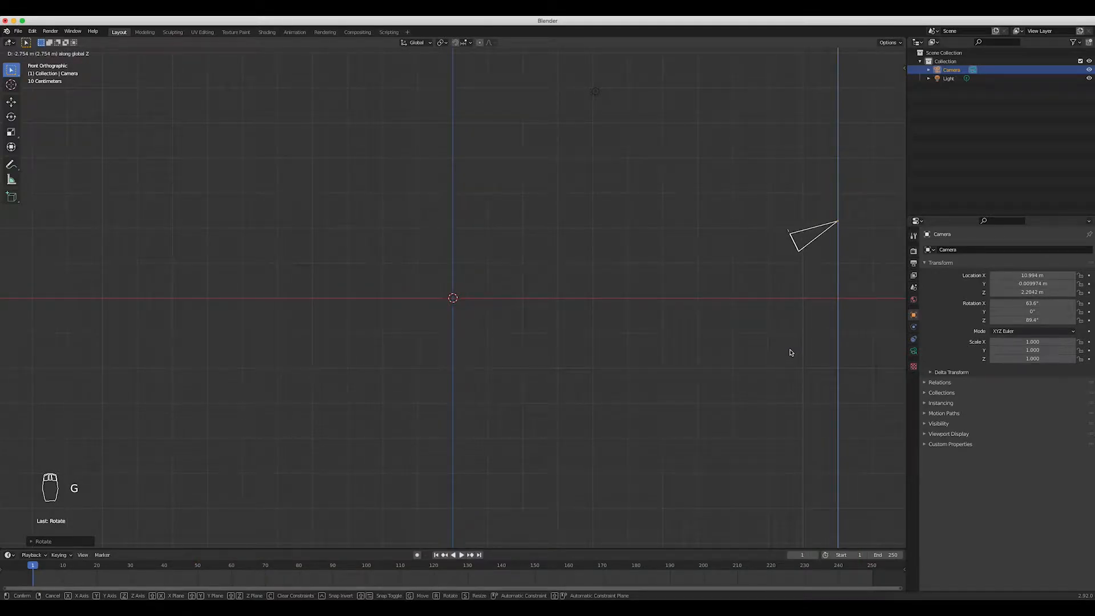
click(786, 355)
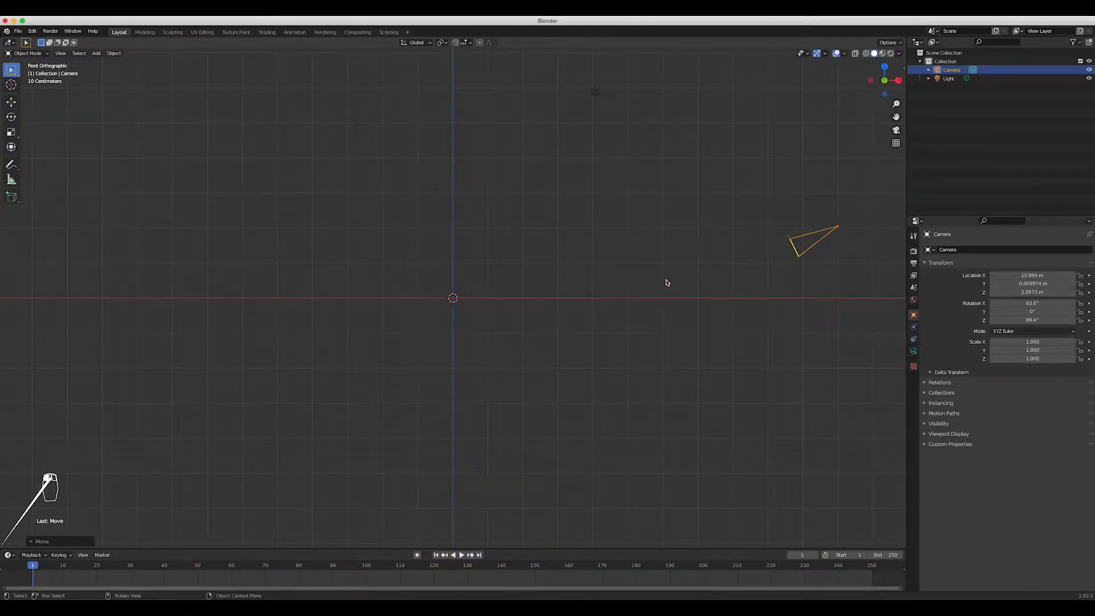
From the camera view, tilt the camera up around its local X axis to about 82.9°.
key(KP_0)
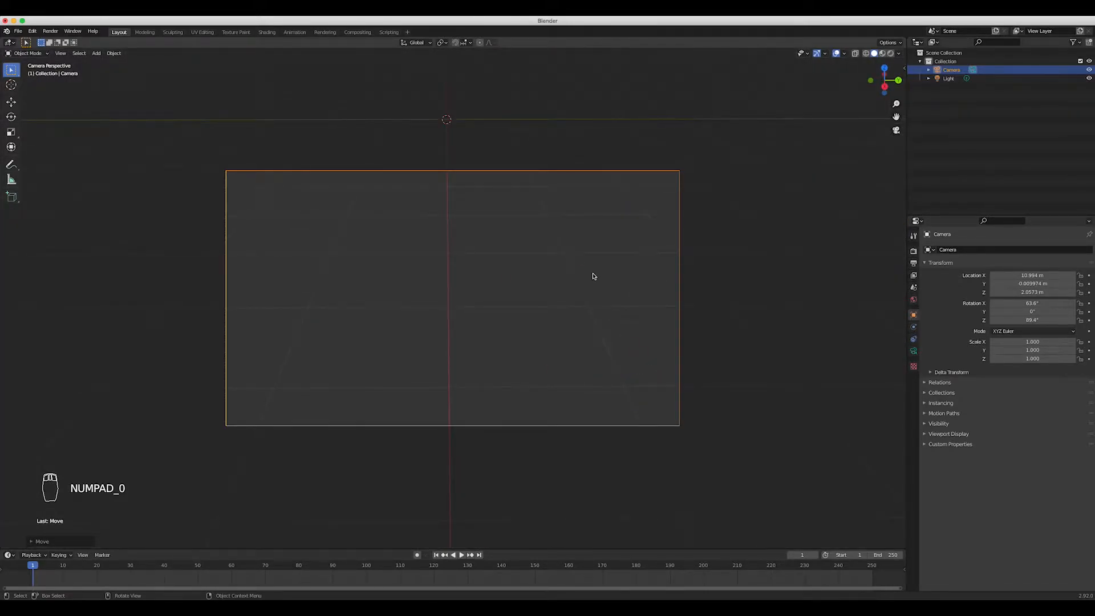
key(r)
key(x)
key(x)
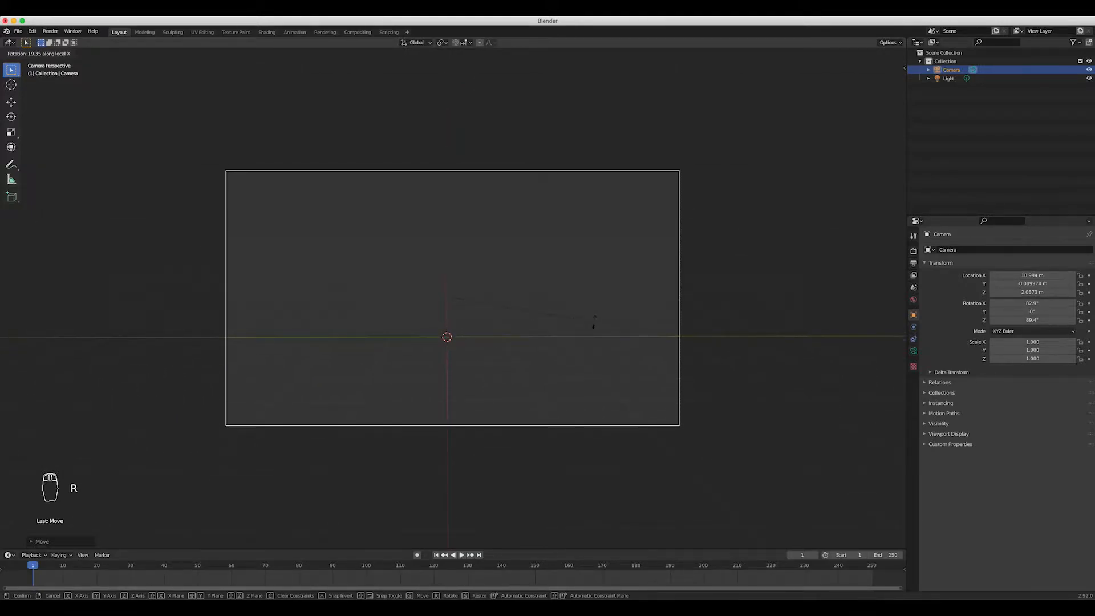
click(594, 324)
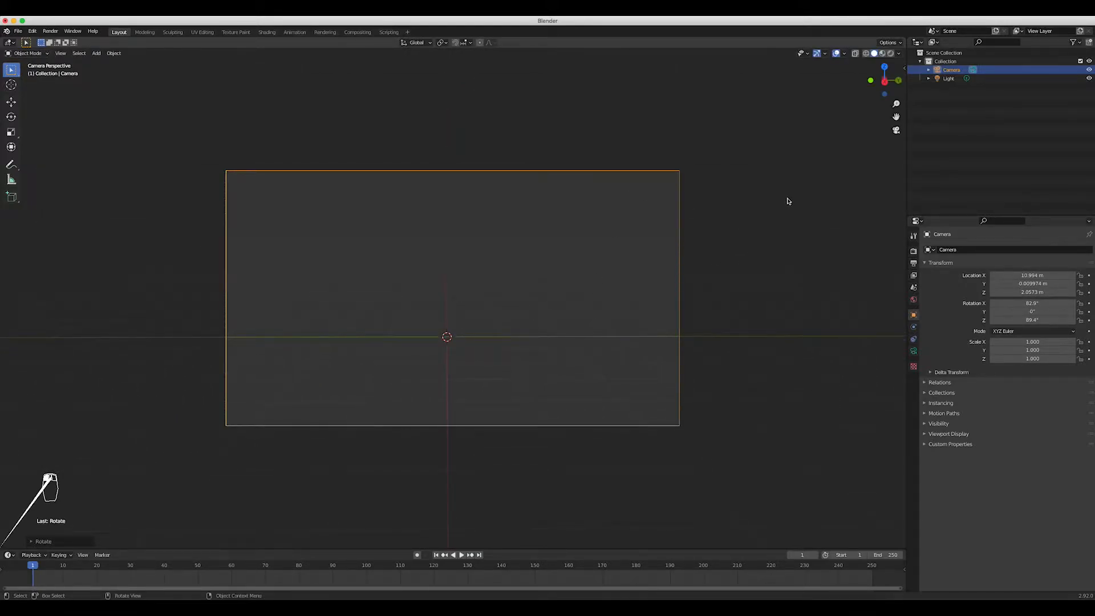
Enable background images for the camera and load the movie clip Hail Cropped Outside.mov from the Hail Project folder.
click(941, 71)
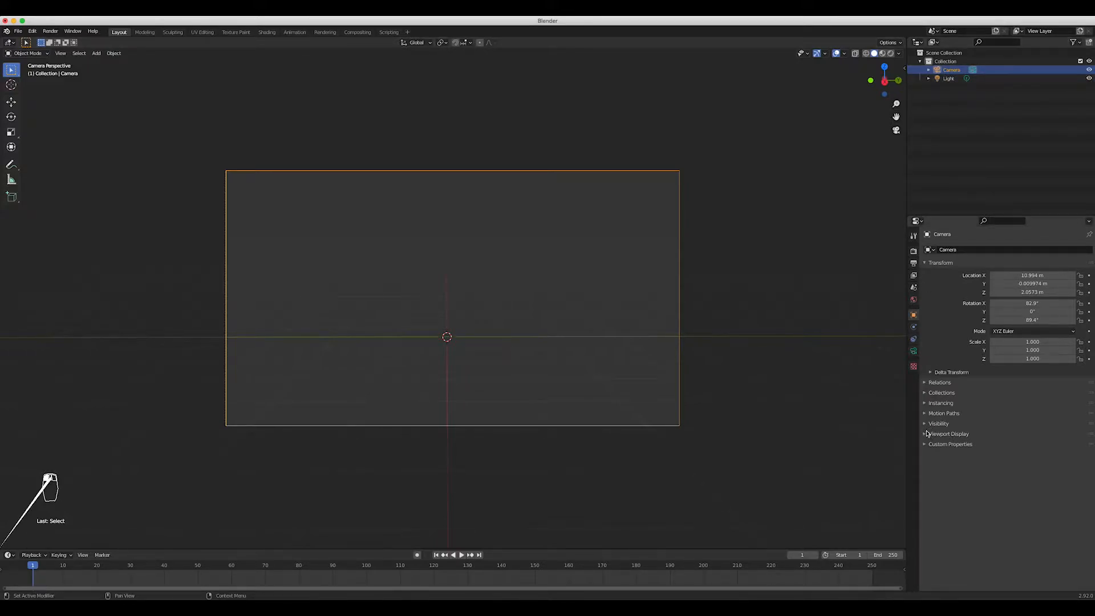
click(914, 351)
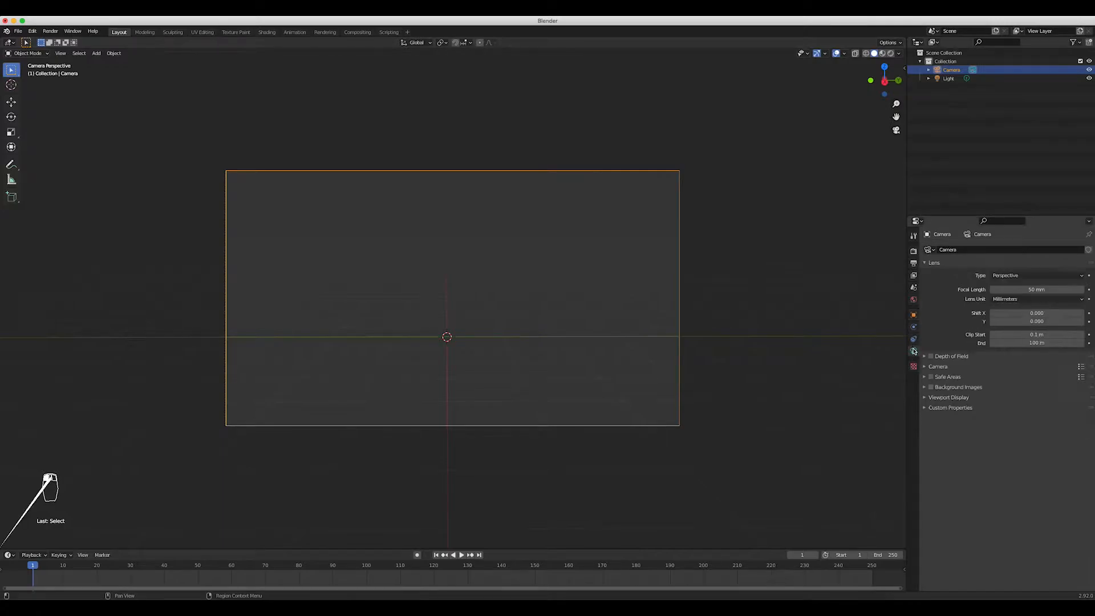
click(932, 387)
click(950, 387)
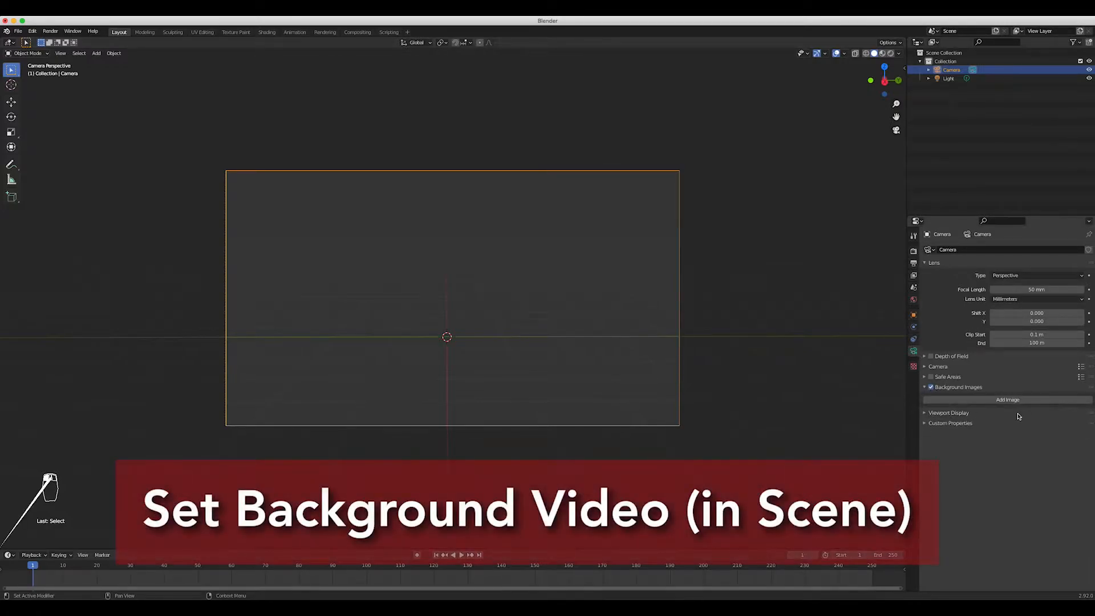
click(1010, 401)
click(1064, 424)
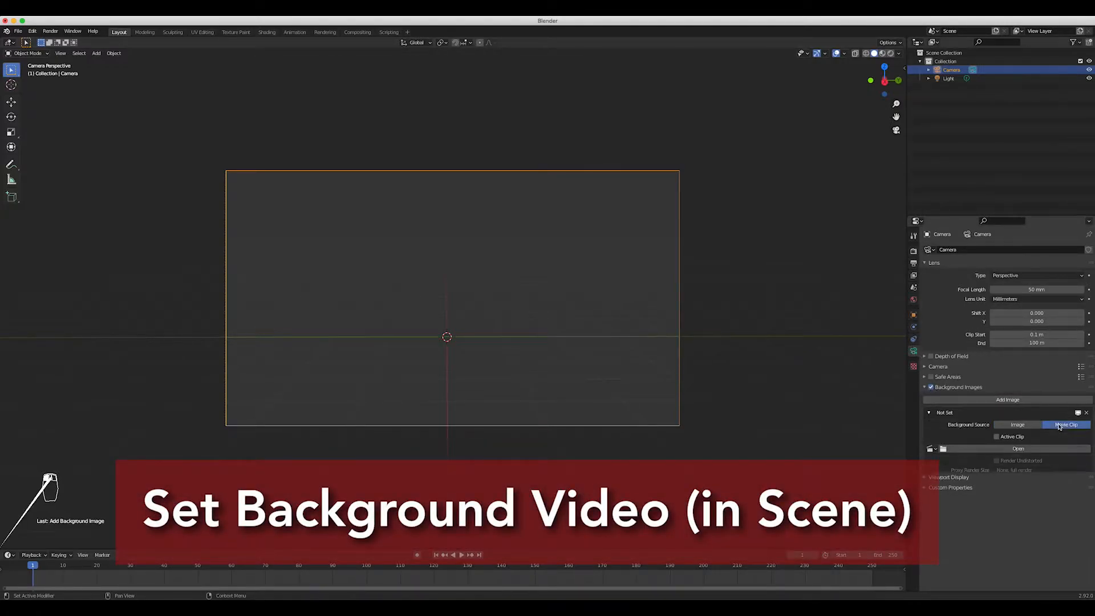
click(1011, 449)
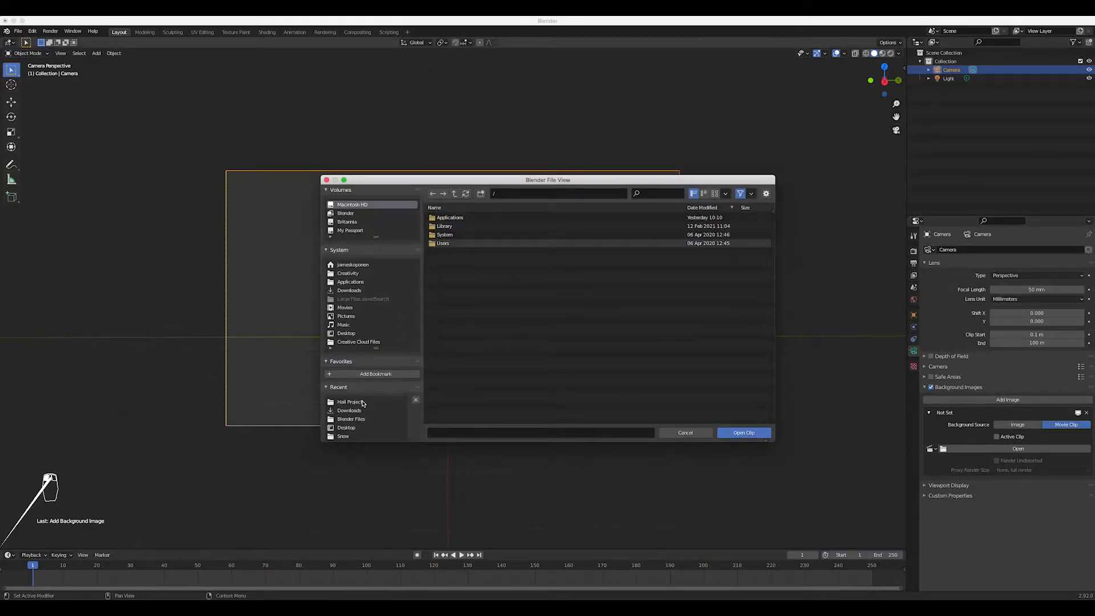
click(350, 402)
click(448, 278)
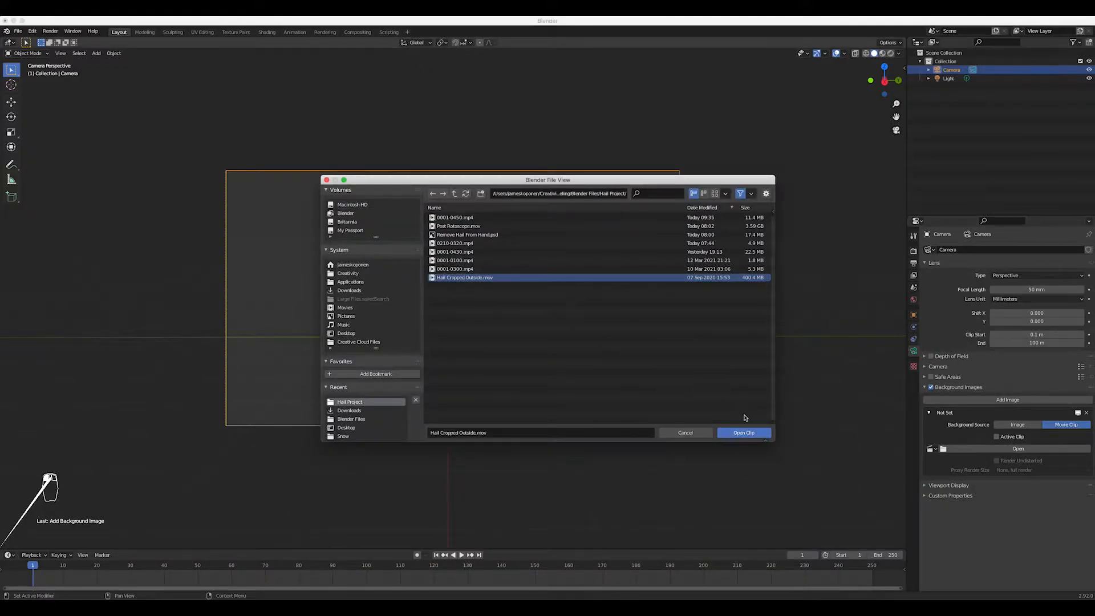
click(743, 432)
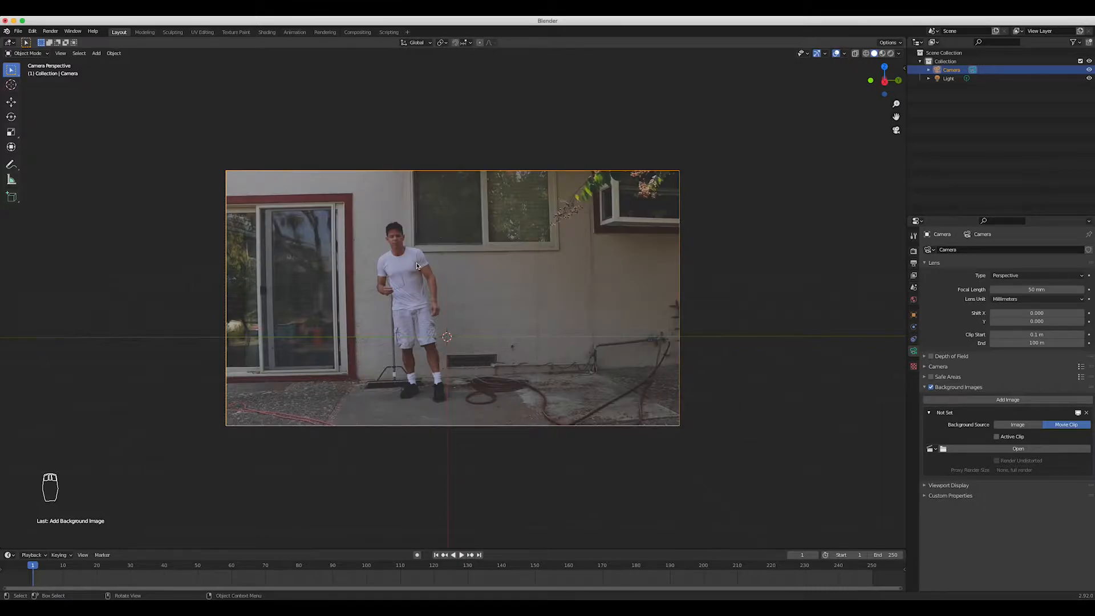
Render a test image to check whether the background video is included, and close the render window.
click(50, 33)
click(55, 42)
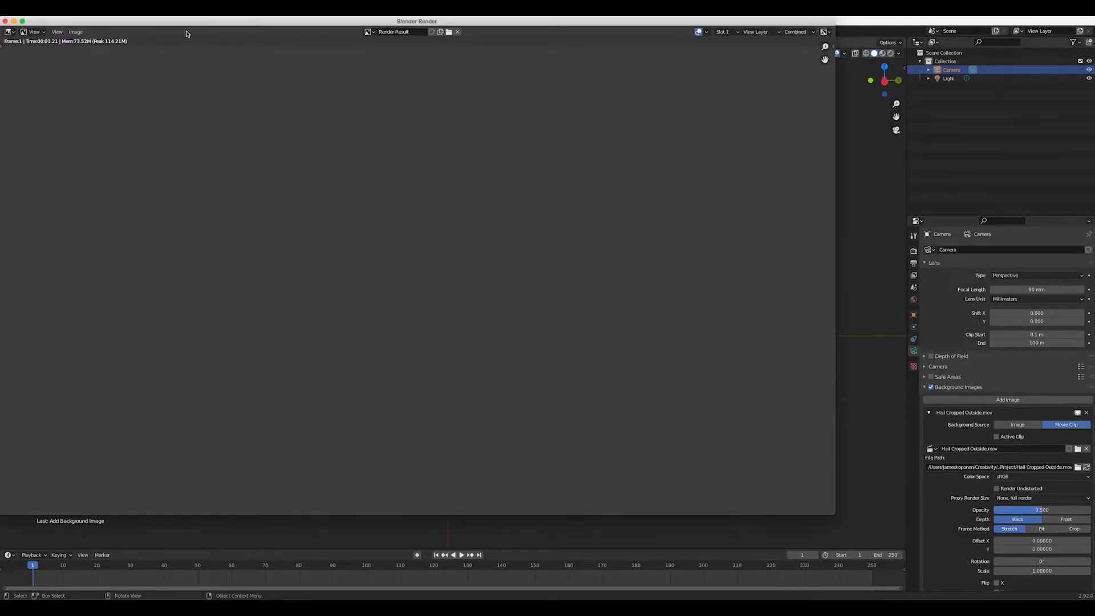
drag(205, 23, 264, 58)
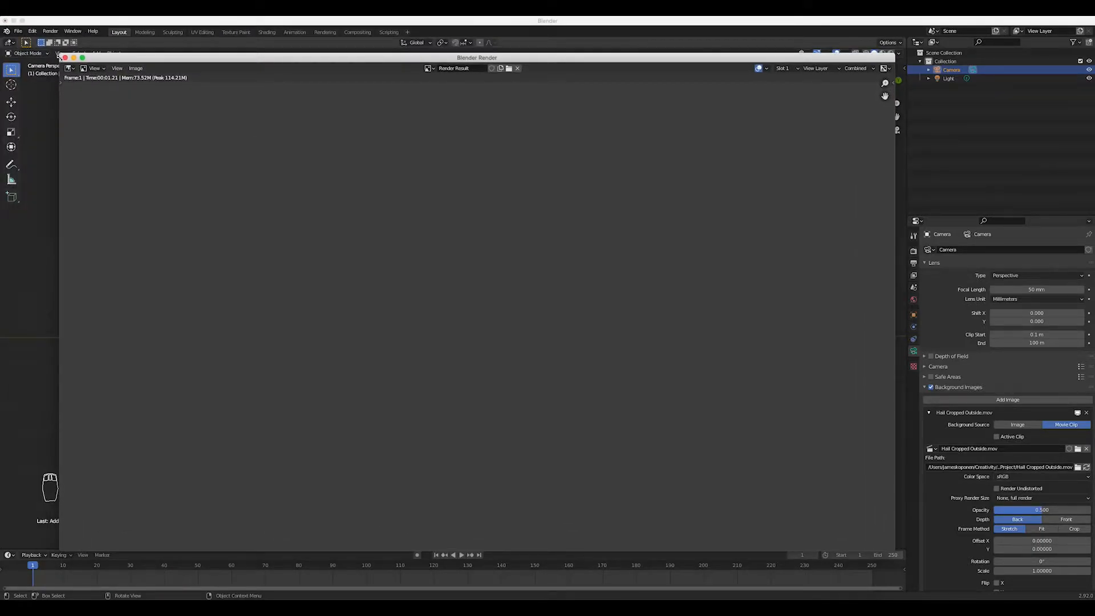
click(65, 57)
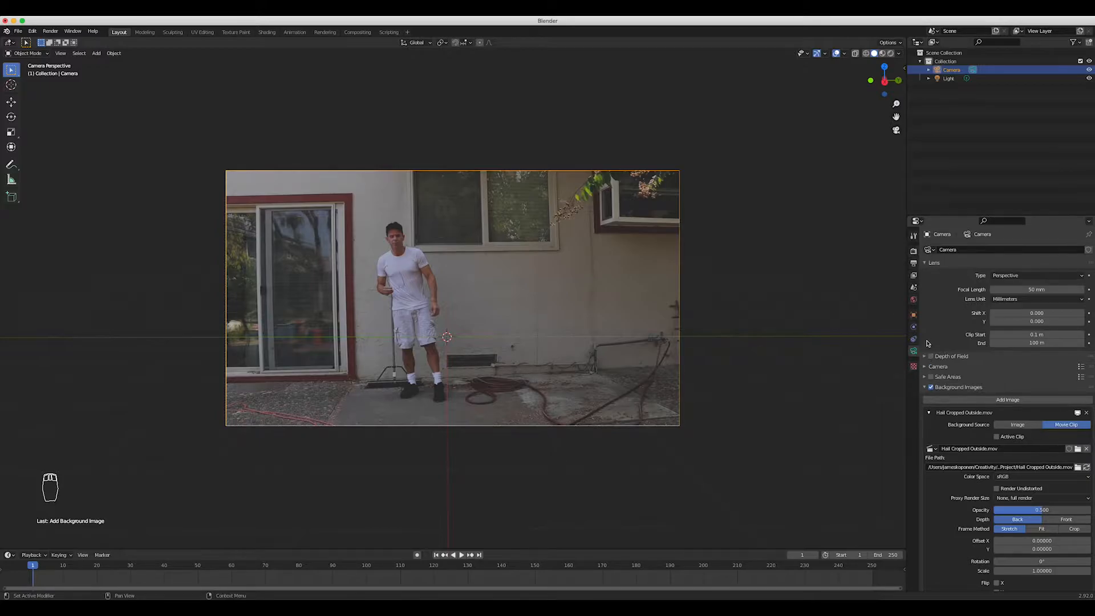
Set the output resolution scale to 50% and the end frame to 100.
click(913, 264)
click(1018, 278)
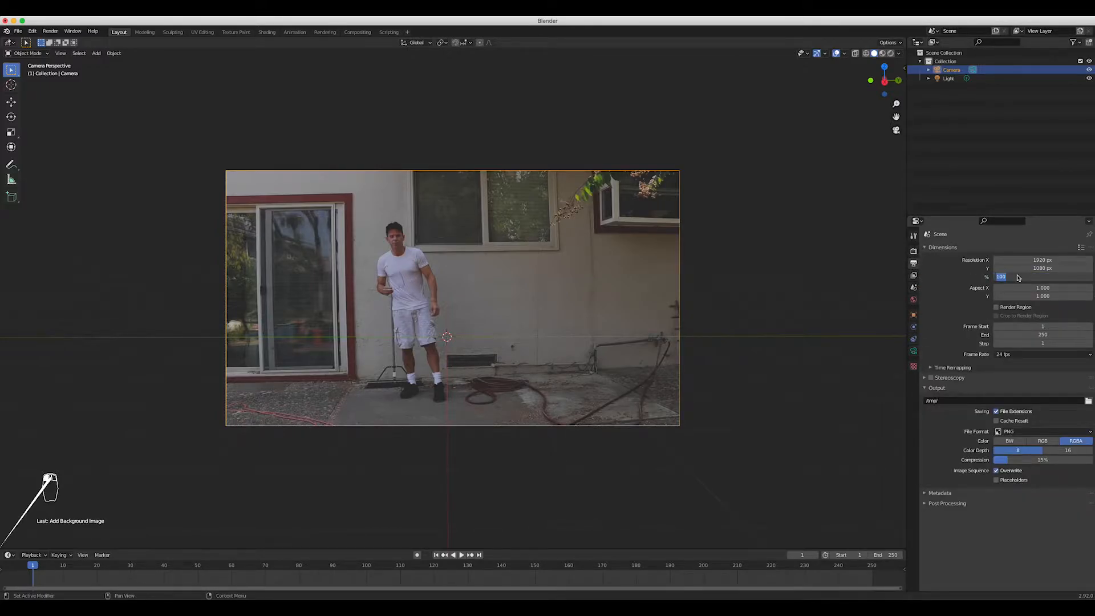
text(50)
key(Return)
click(1024, 335)
text(1)
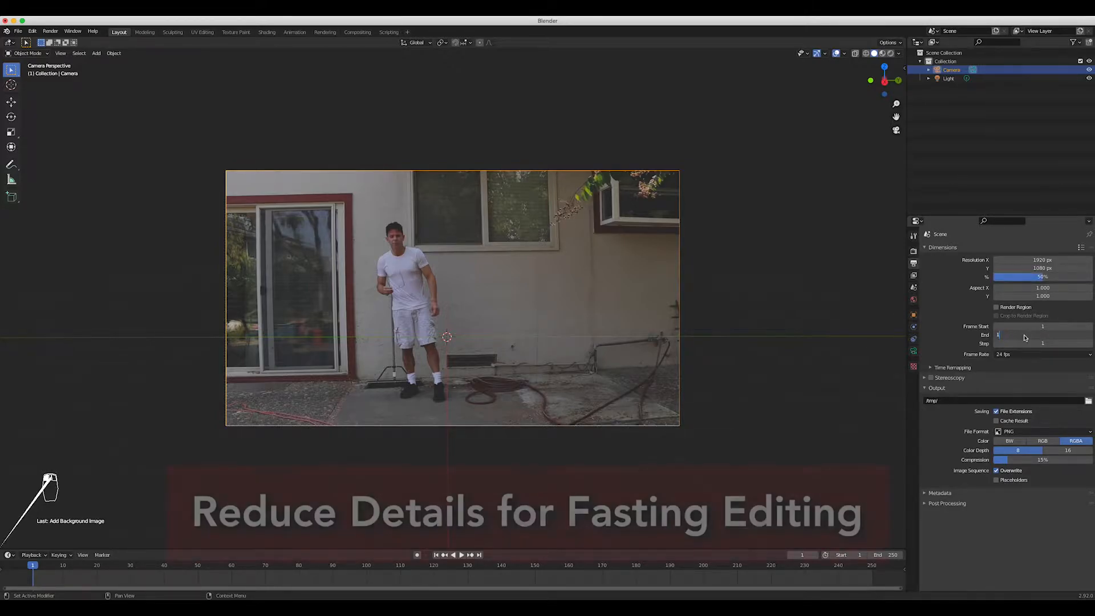
text(00)
key(Return)
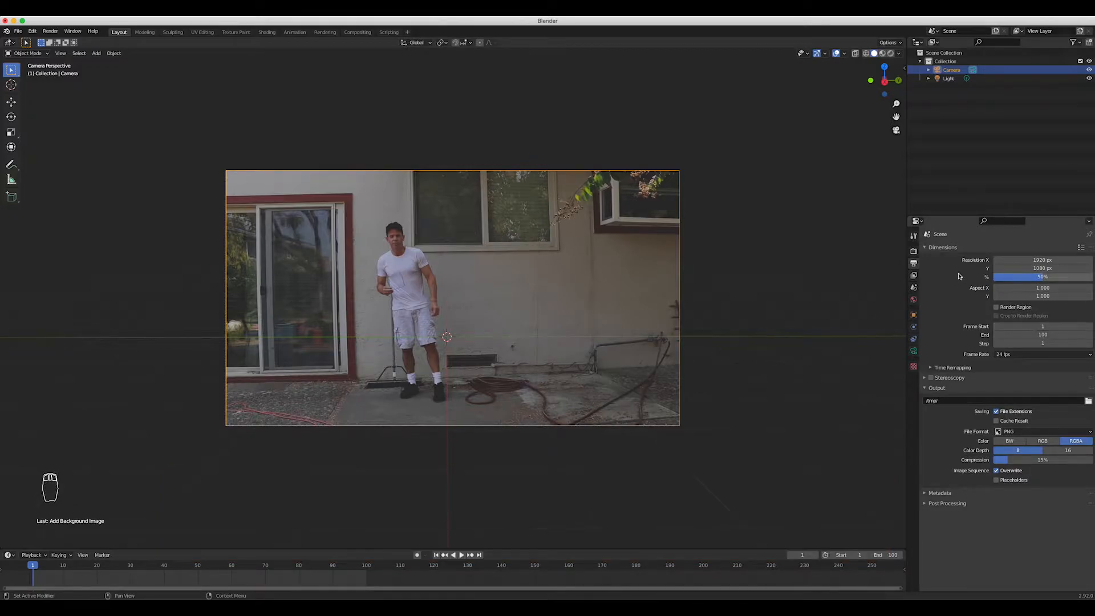
Set the render engine to Cycles with 1 render sample and 1 viewport sample, and enable Adaptive Sampling.
click(914, 251)
click(1004, 250)
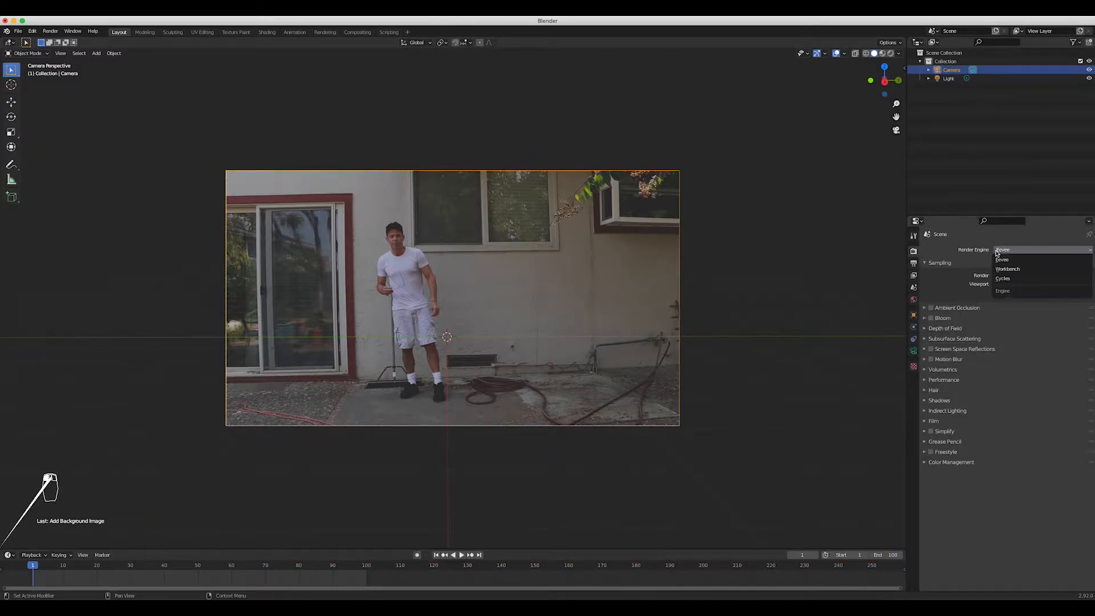
click(1002, 277)
double_click(1026, 317)
text(1)
key(Return)
double_click(1022, 325)
text(1)
key(Return)
click(937, 340)
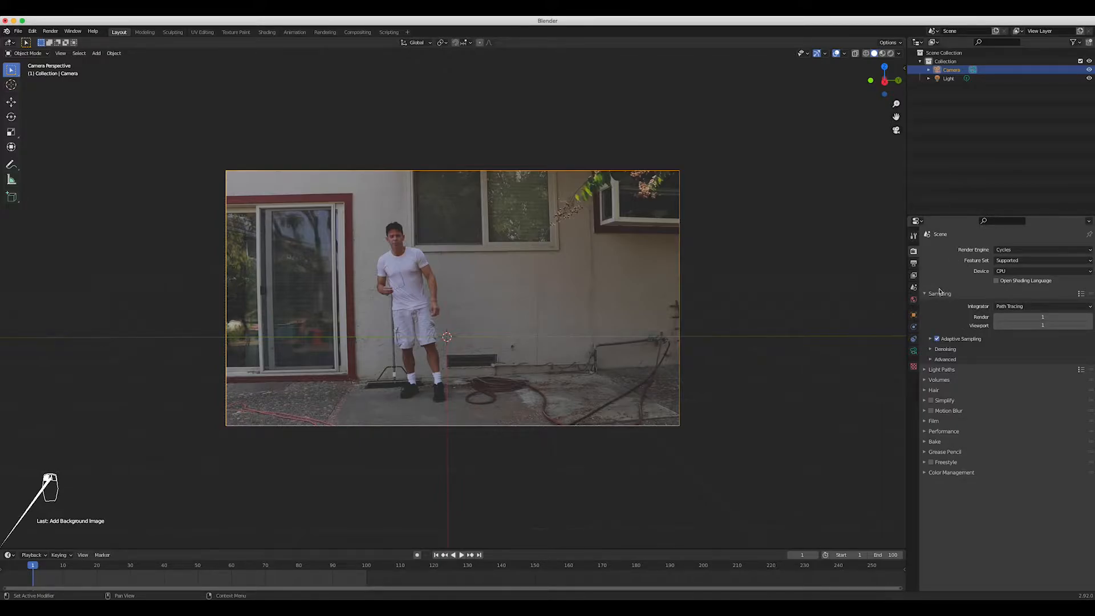
Save the project in the Blender Files folder as Hail Project 1.blend.
click(914, 264)
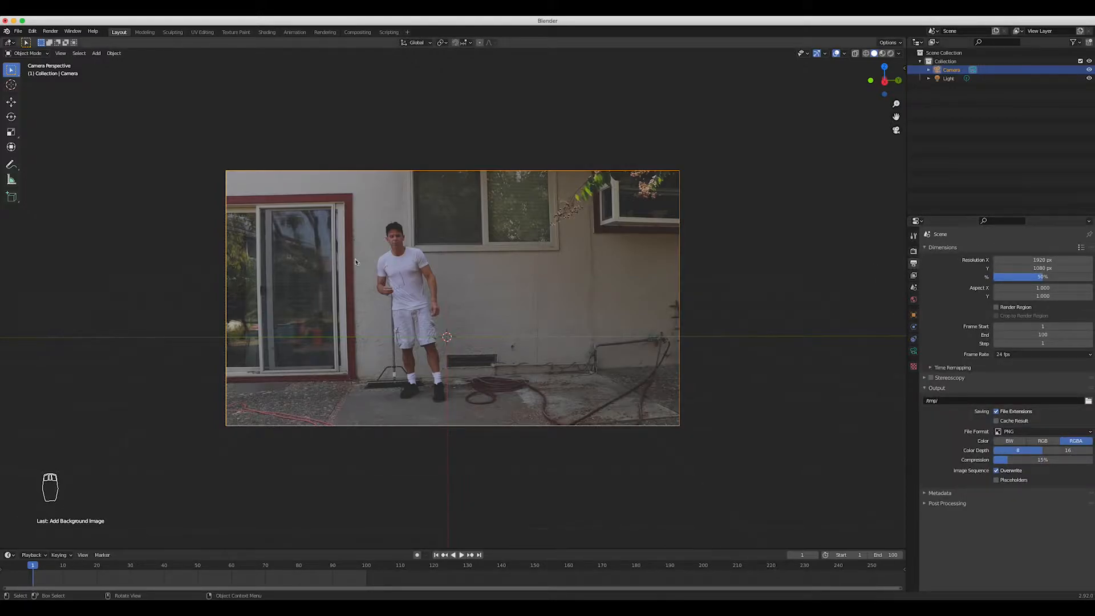
key(super+s)
key(super+s)
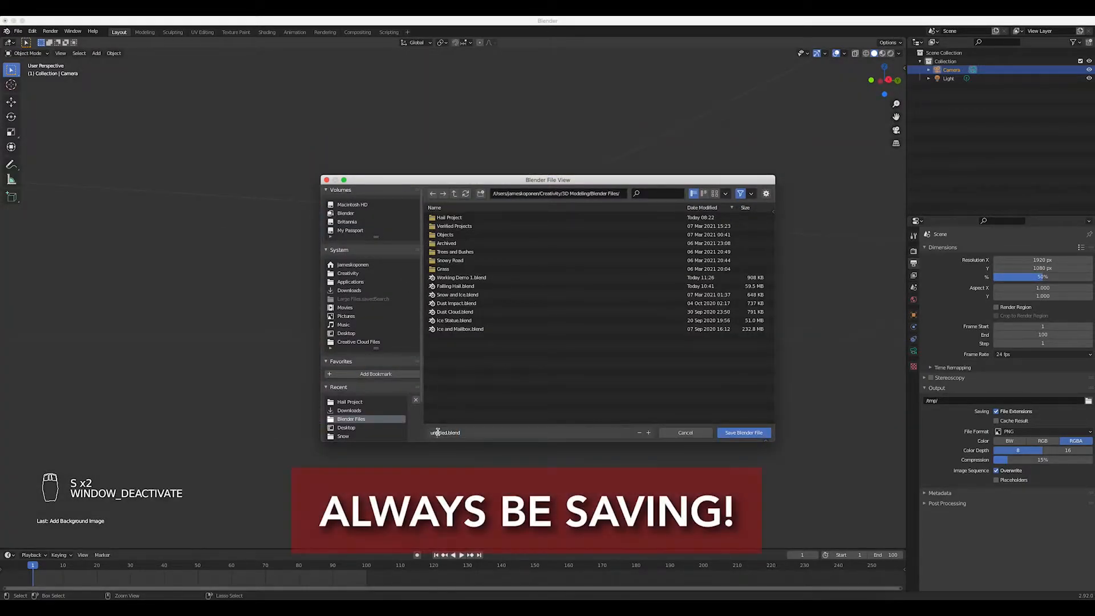
drag(448, 433, 420, 428)
text(Hail)
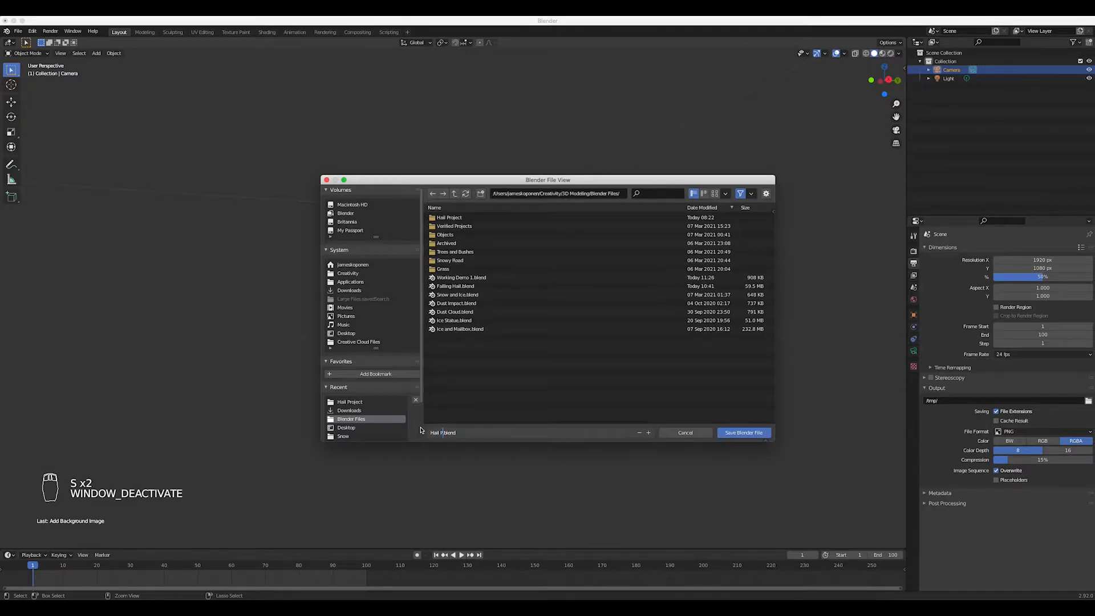
text( Project 1)
click(738, 434)
click(737, 433)
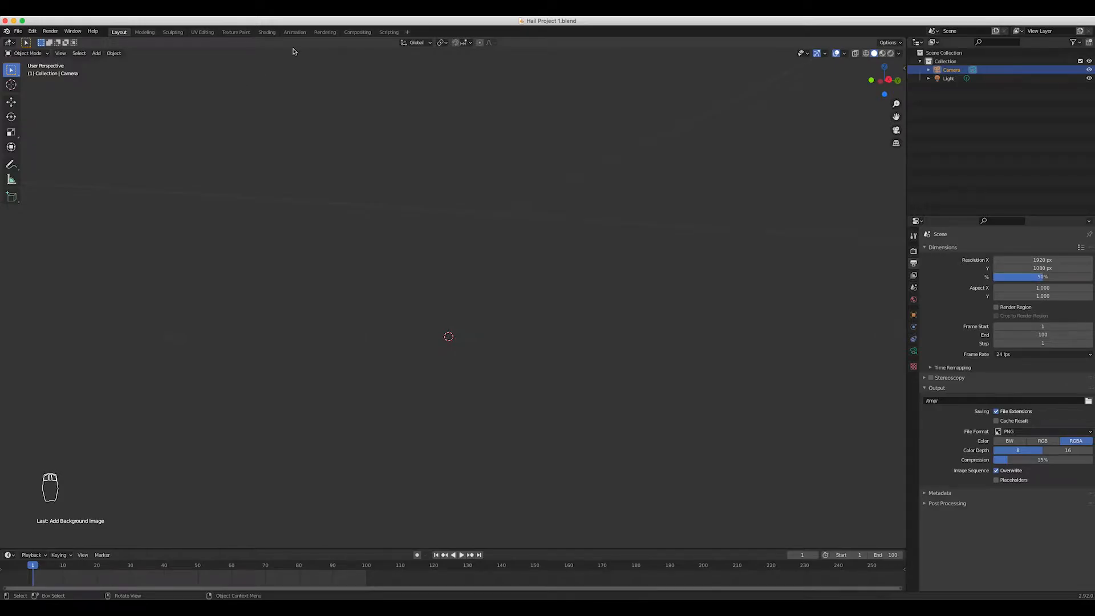
Enable nodes for compositing and add a Movie Clip node beside the Render Layers node.
click(356, 33)
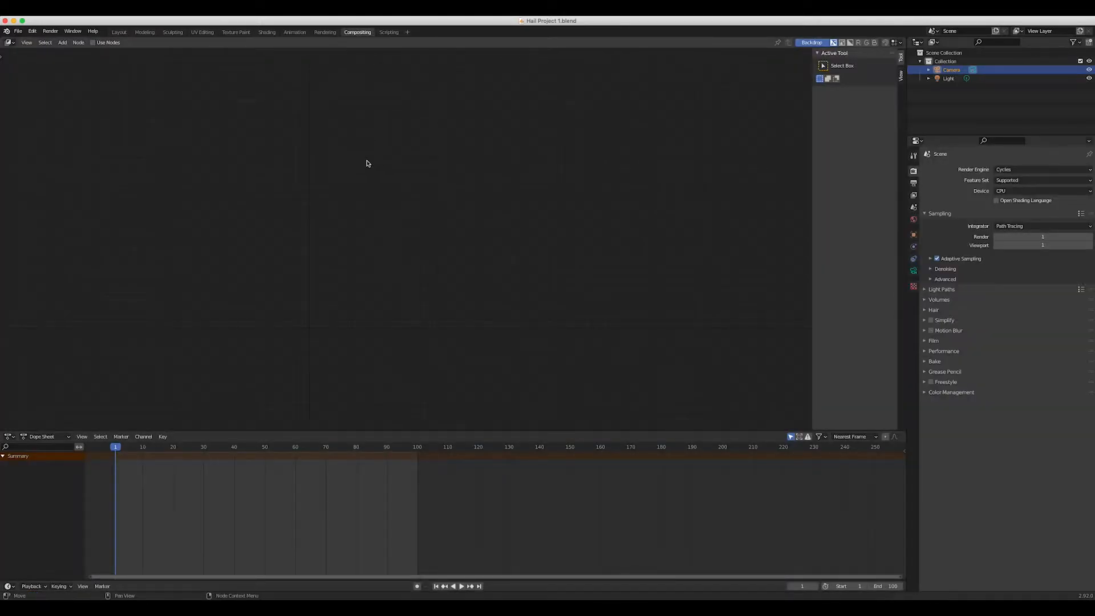
click(114, 44)
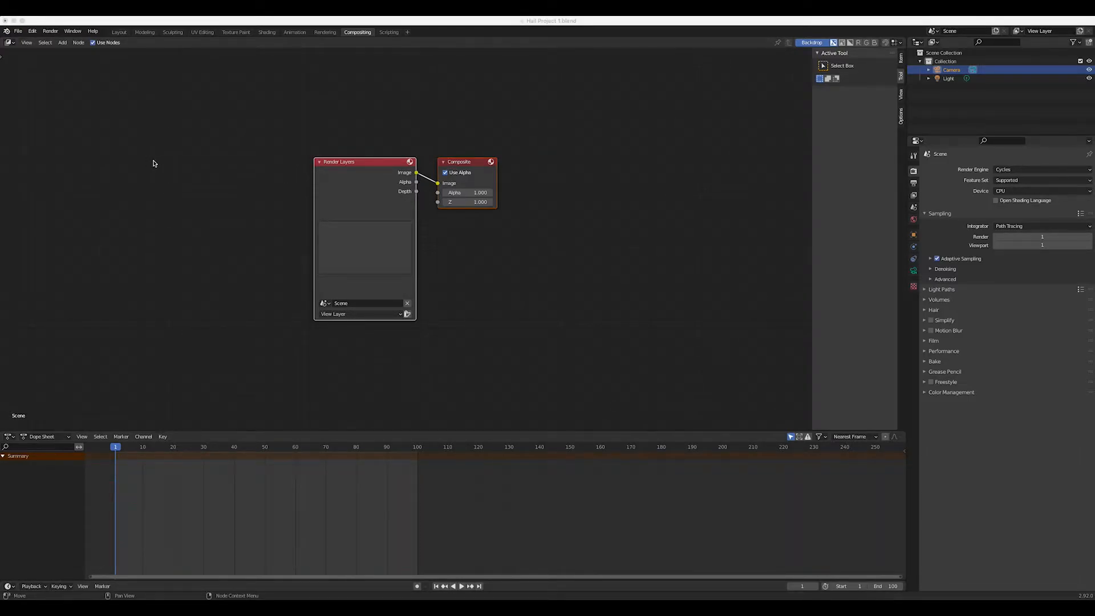
key(shift+a)
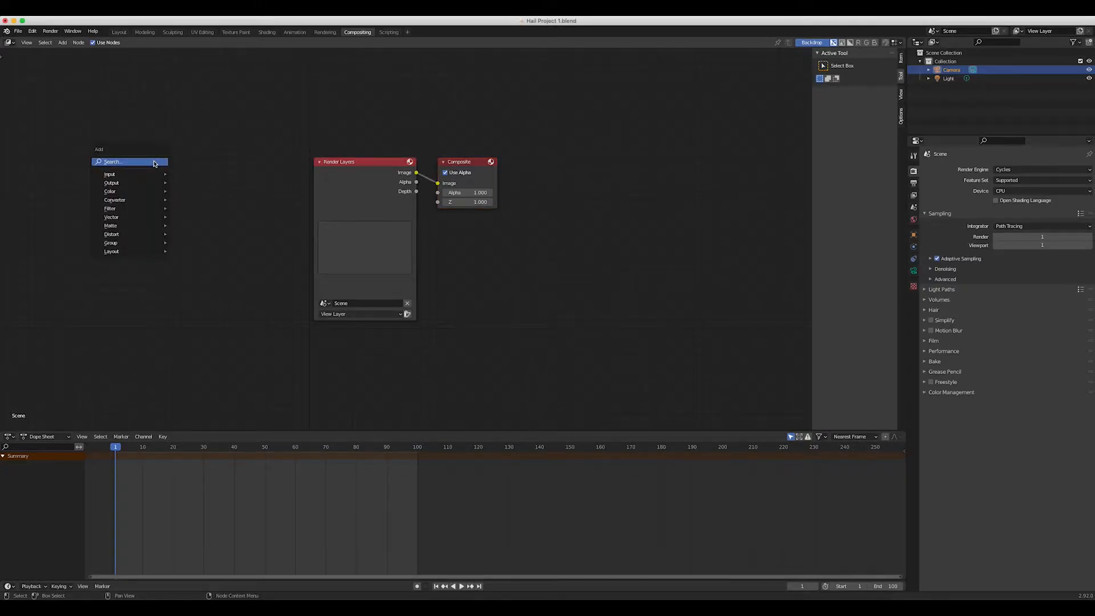
key(shift+a)
click(101, 142)
text(mov)
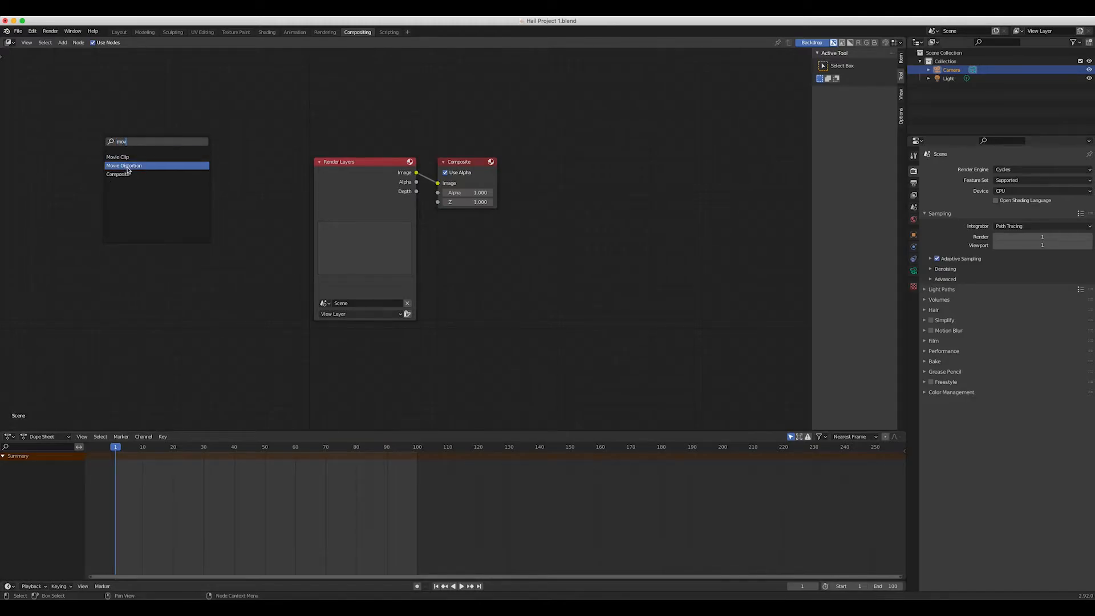
click(119, 157)
click(138, 149)
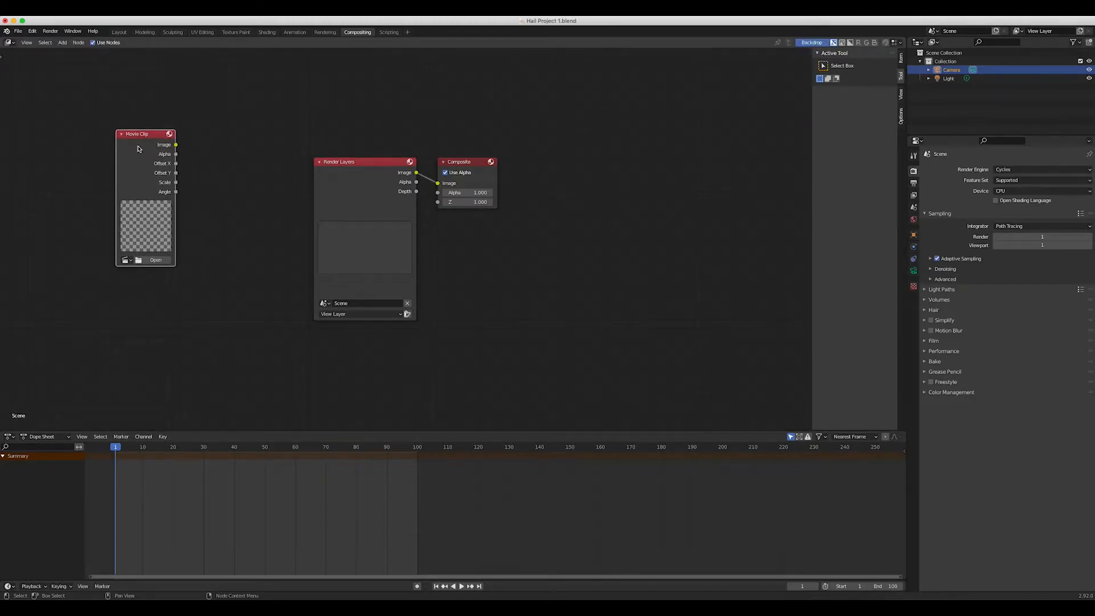
Load Hail Cropped Outside.mov from the Hail Project folder into the Movie Clip node.
click(155, 260)
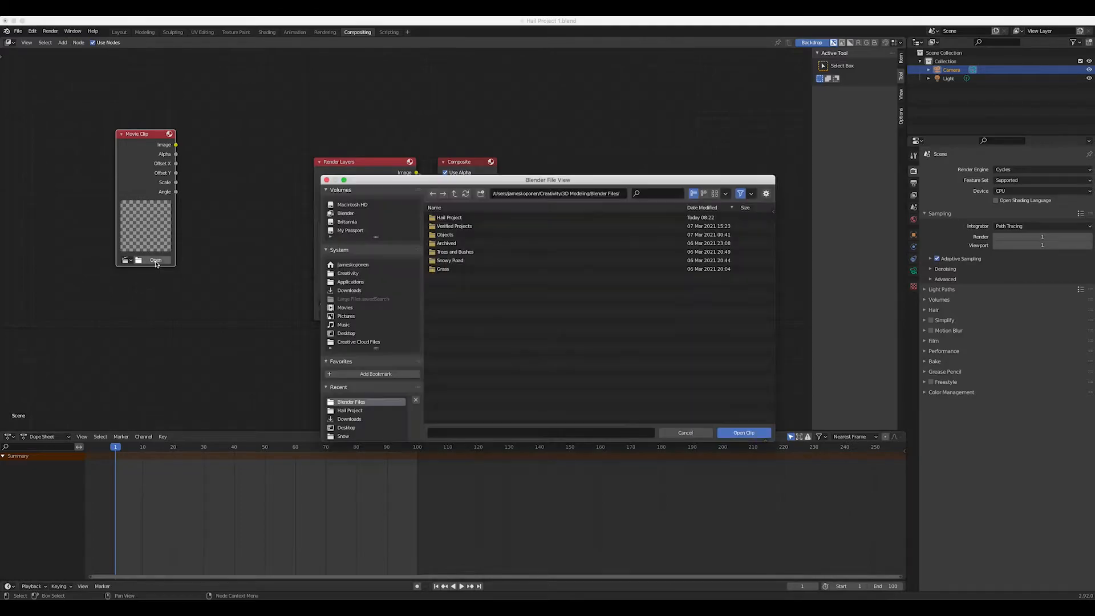
click(348, 411)
click(449, 277)
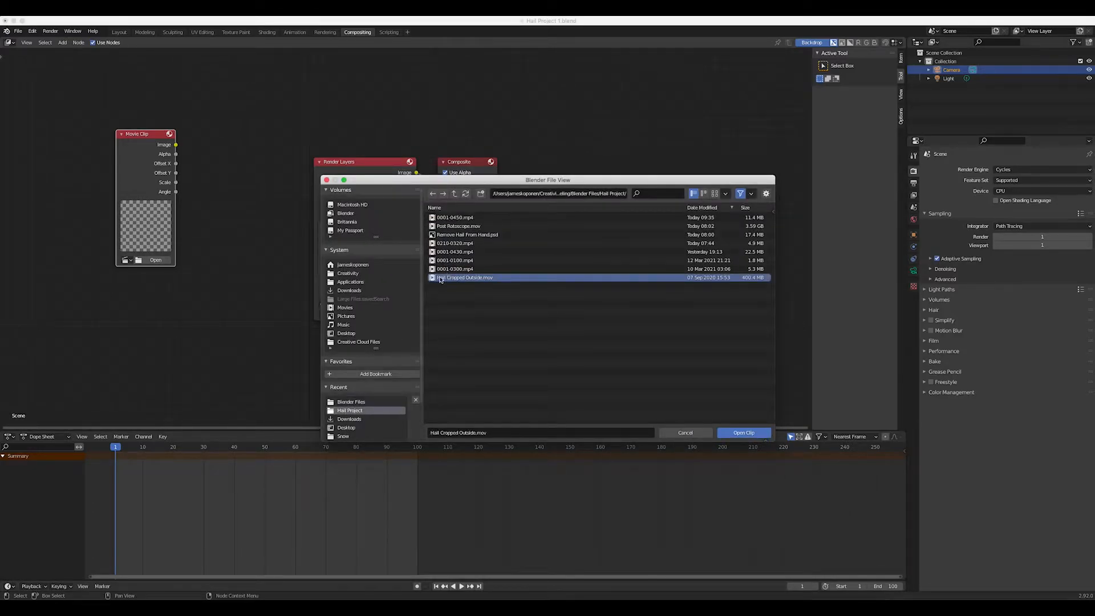
click(744, 433)
Arrange the nodes with Movie Clip above Render Layers and Composite moved away to leave room between them.
drag(141, 127, 131, 102)
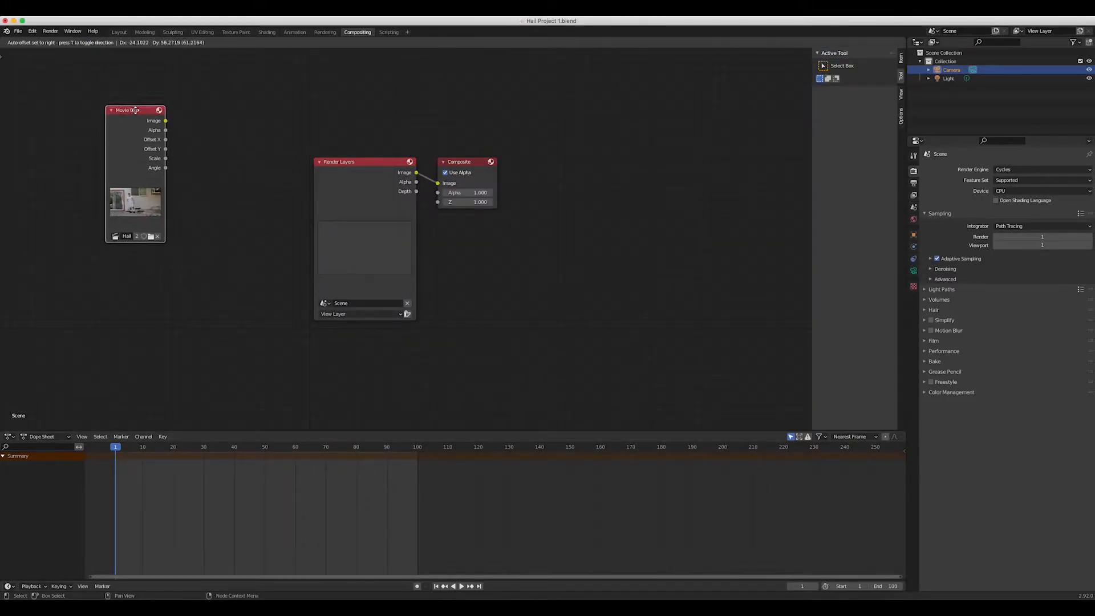
drag(487, 158, 588, 150)
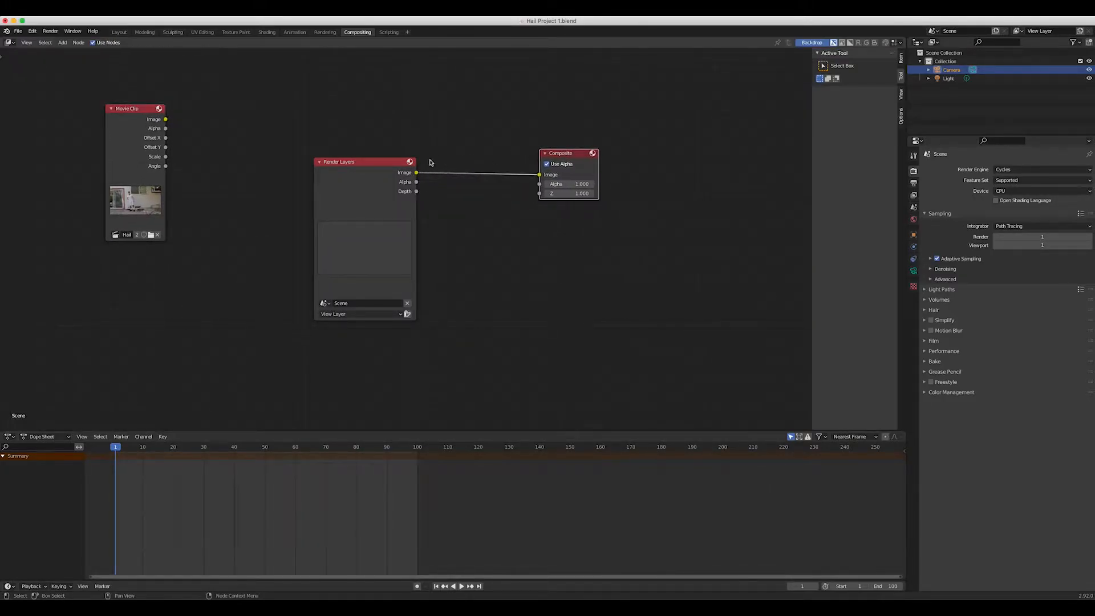
drag(373, 162, 275, 240)
drag(130, 109, 241, 62)
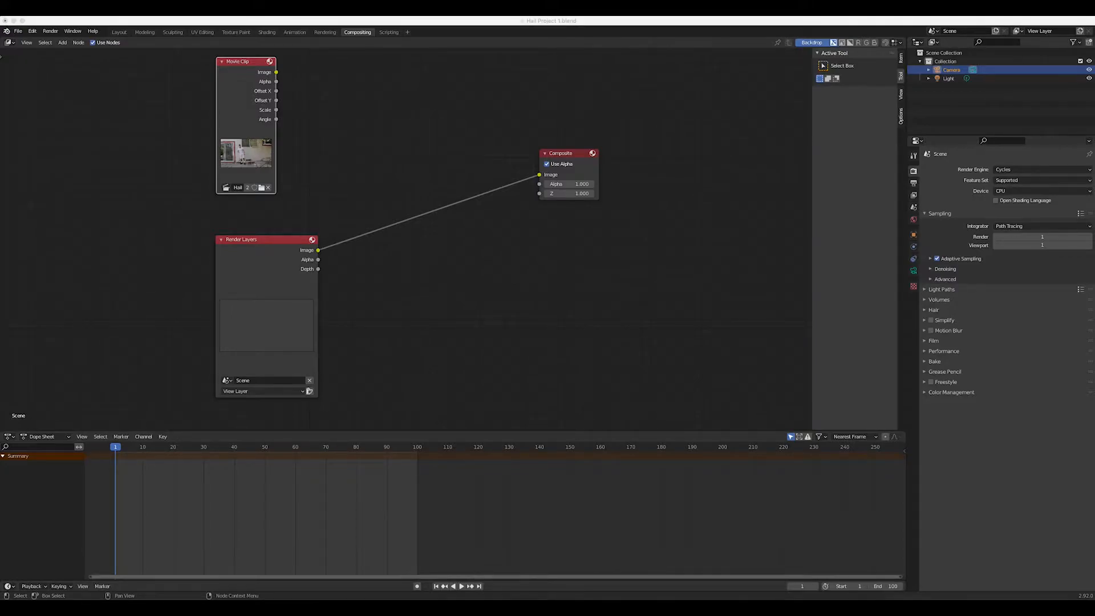
drag(562, 153, 618, 153)
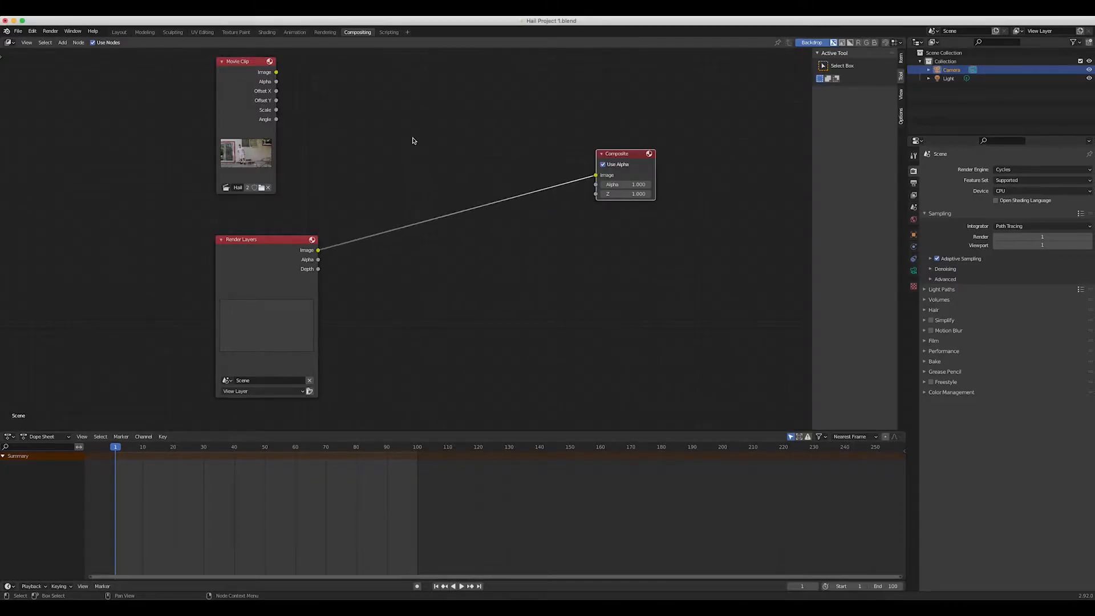
Add an Alpha Over node on the link between Render Layers and Composite.
key(shift+a)
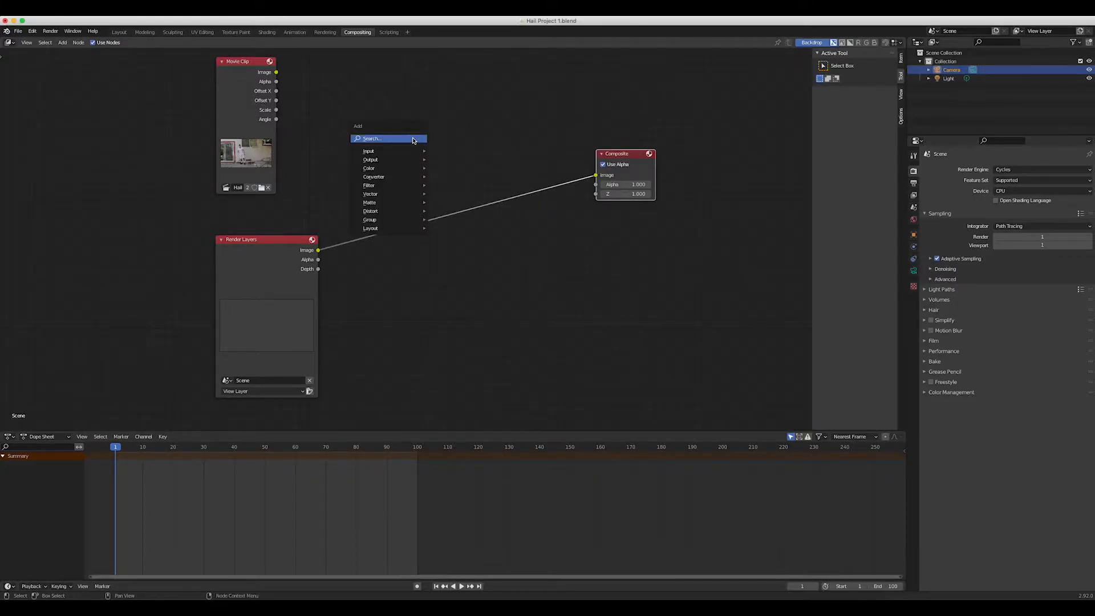
click(413, 140)
text(al)
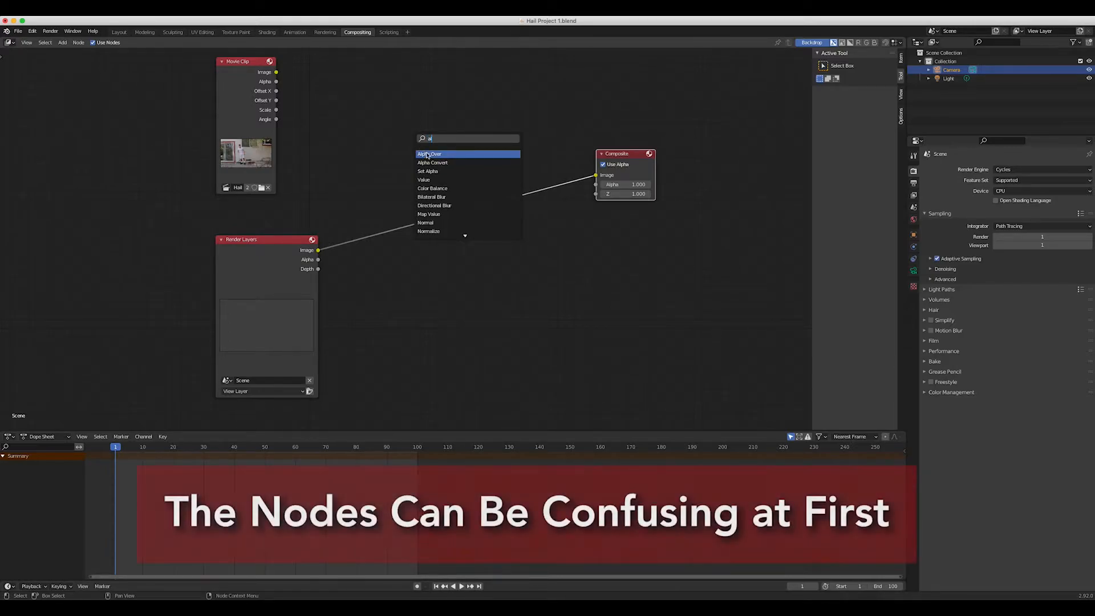
key(Return)
click(445, 140)
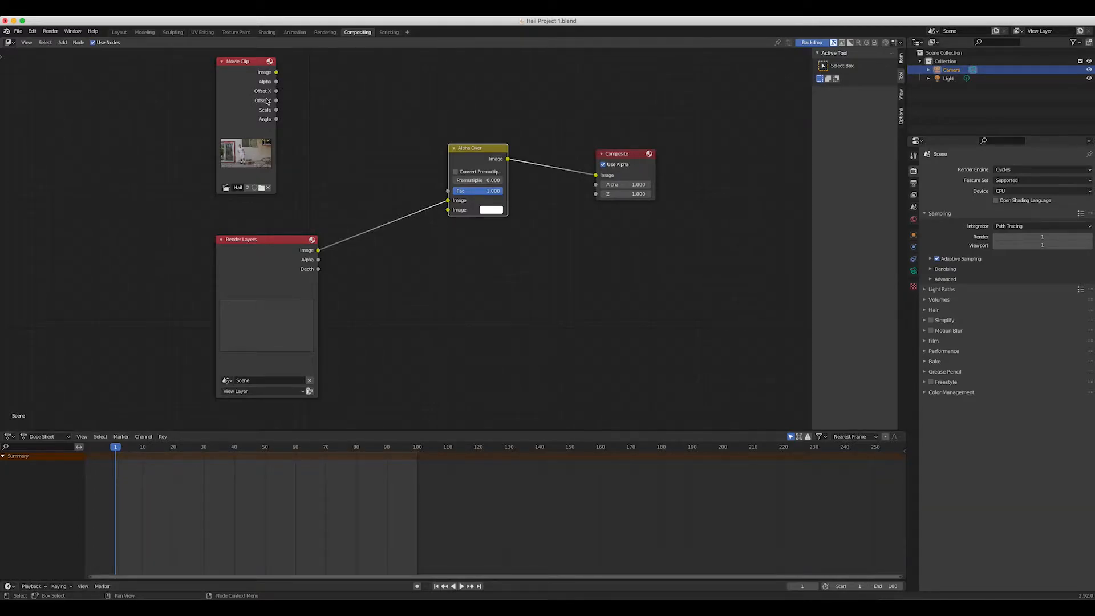
Add a Movie Distortion node beside the Movie Clip node and feed it the clip's Image output.
drag(244, 64, 179, 73)
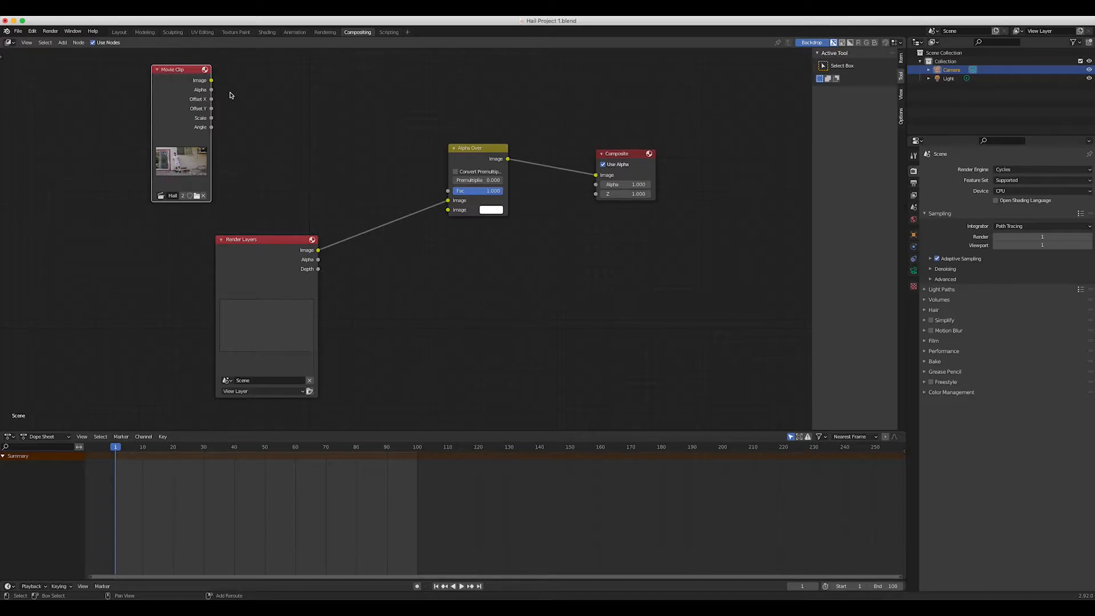
key(shift+a)
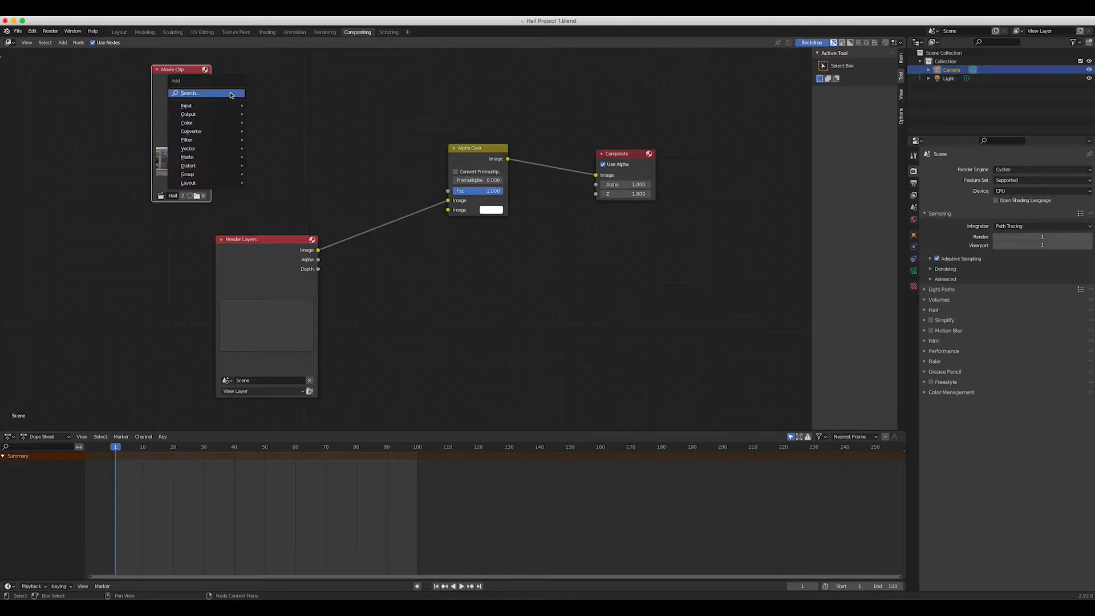
click(231, 94)
text(dis)
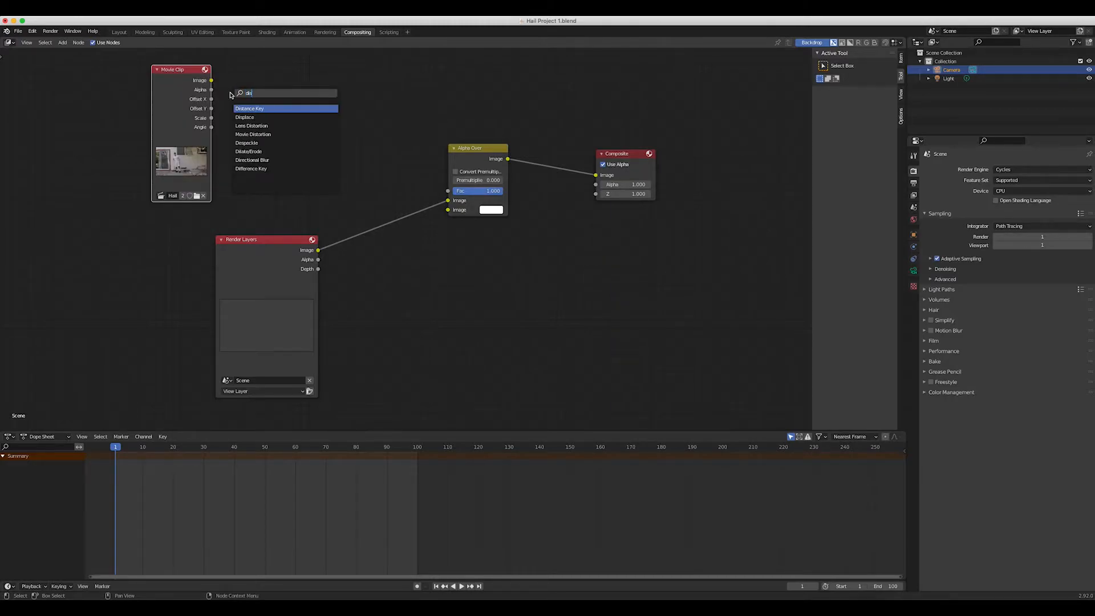
click(257, 134)
click(278, 126)
drag(211, 80, 251, 122)
drag(311, 99, 340, 118)
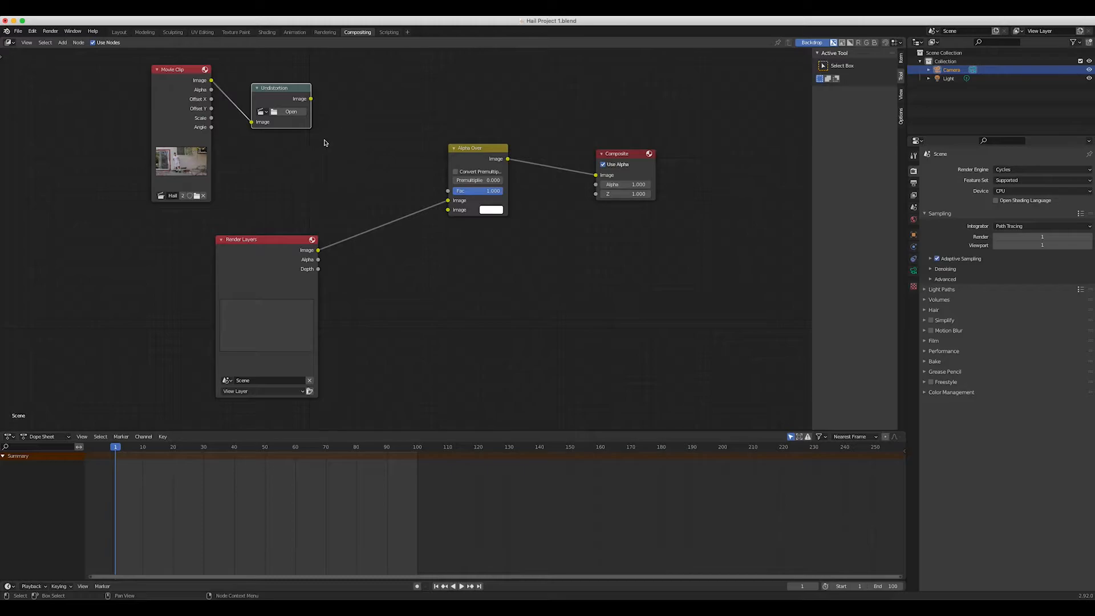
Load Hail Cropped Outside.mov from the Hail Project folder into the Undistortion node.
click(278, 116)
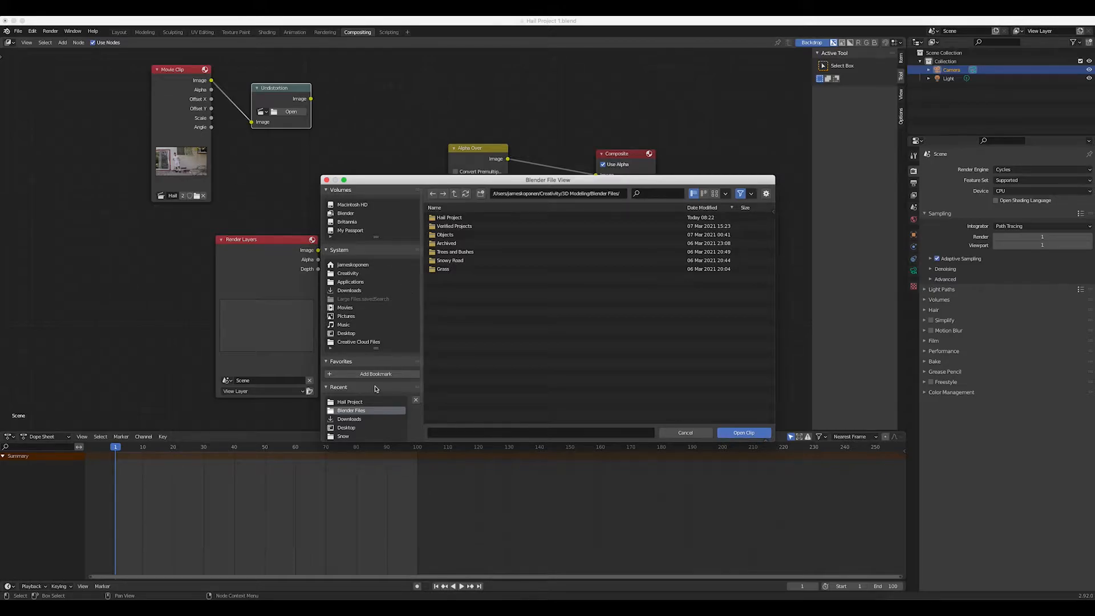
click(336, 402)
double_click(436, 281)
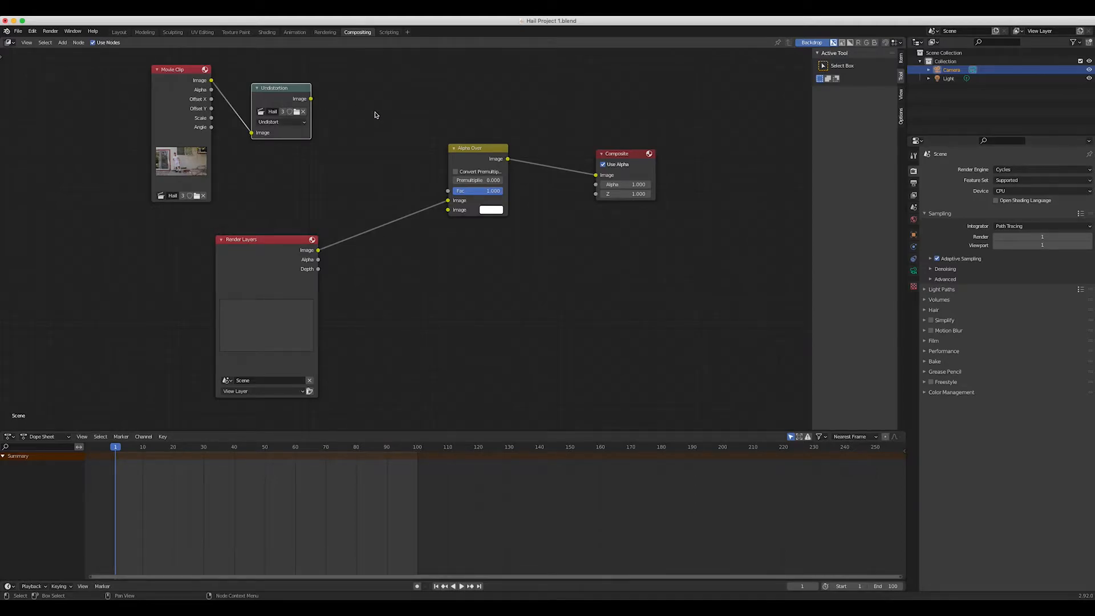
Add a Scale node before Alpha Over and link the Undistortion node's Image output to its Image input.
key(shift+a)
click(376, 113)
text(scale)
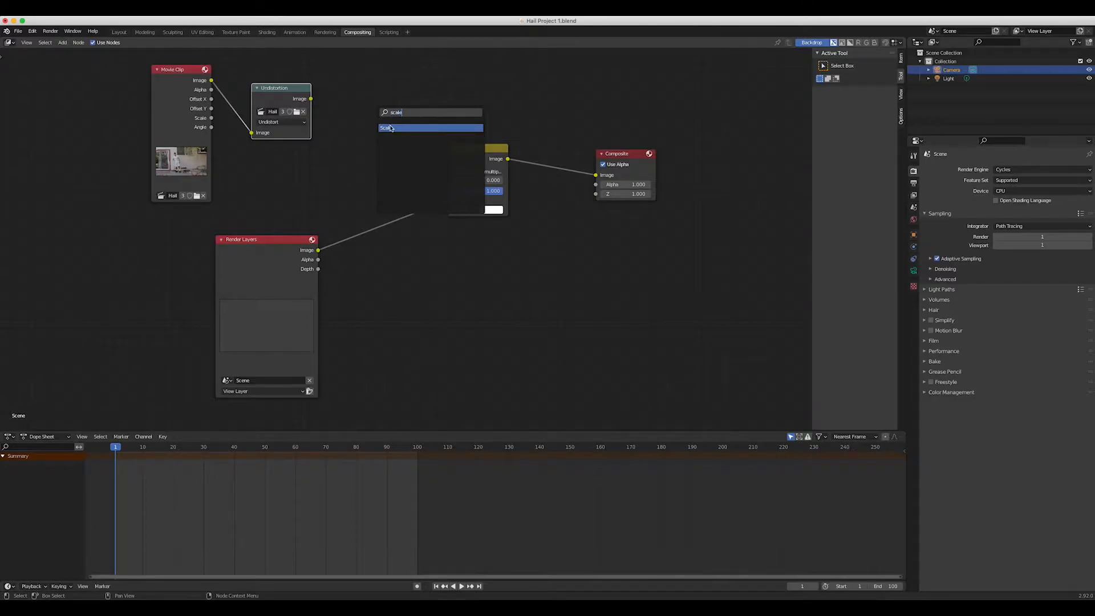
key(Return)
click(330, 108)
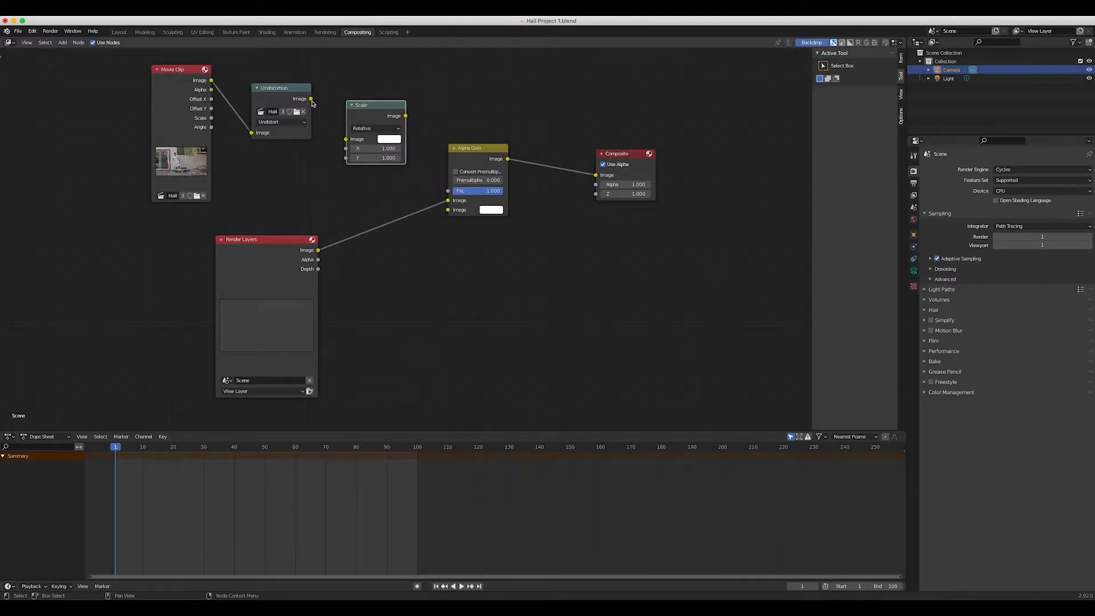
drag(311, 99, 345, 138)
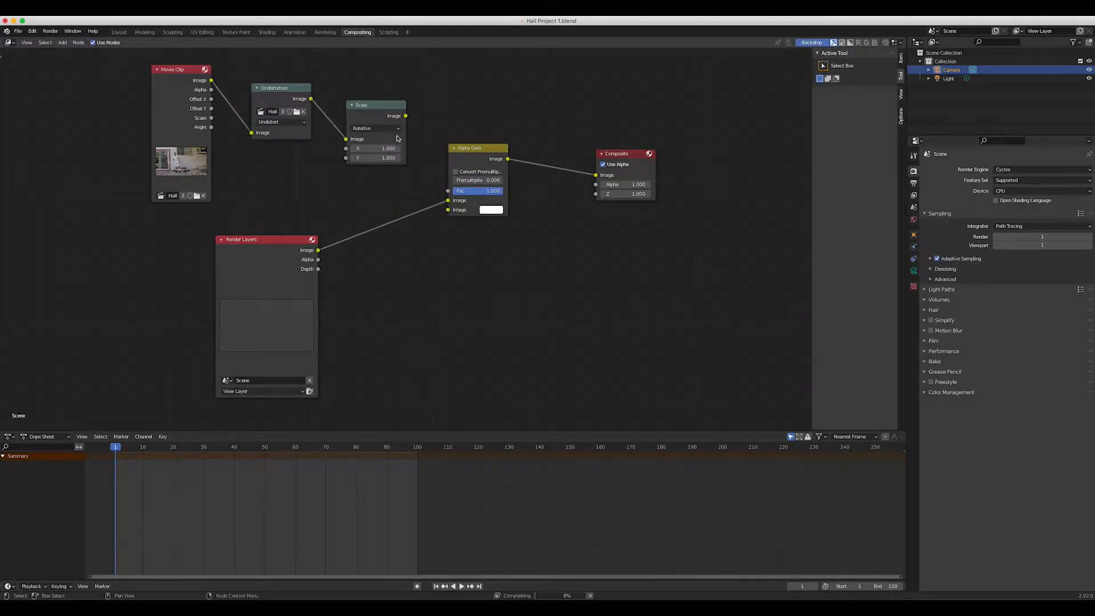
Link the Scale output to Alpha Over's first Image input, with Render Layers in the second, and set Scale to Render Size.
drag(406, 116, 448, 201)
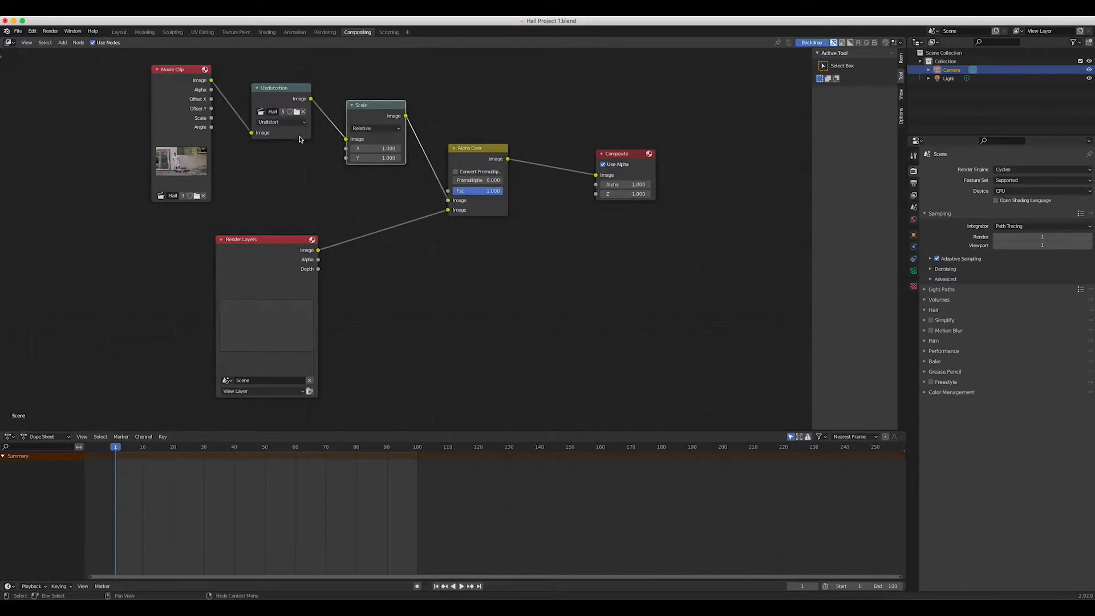
click(358, 129)
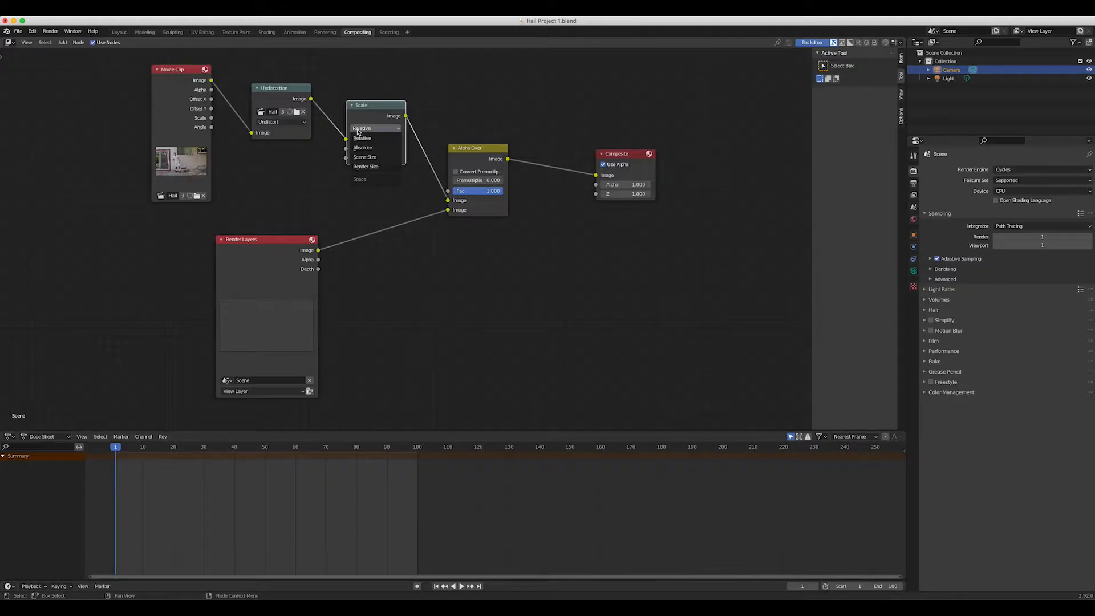
click(369, 166)
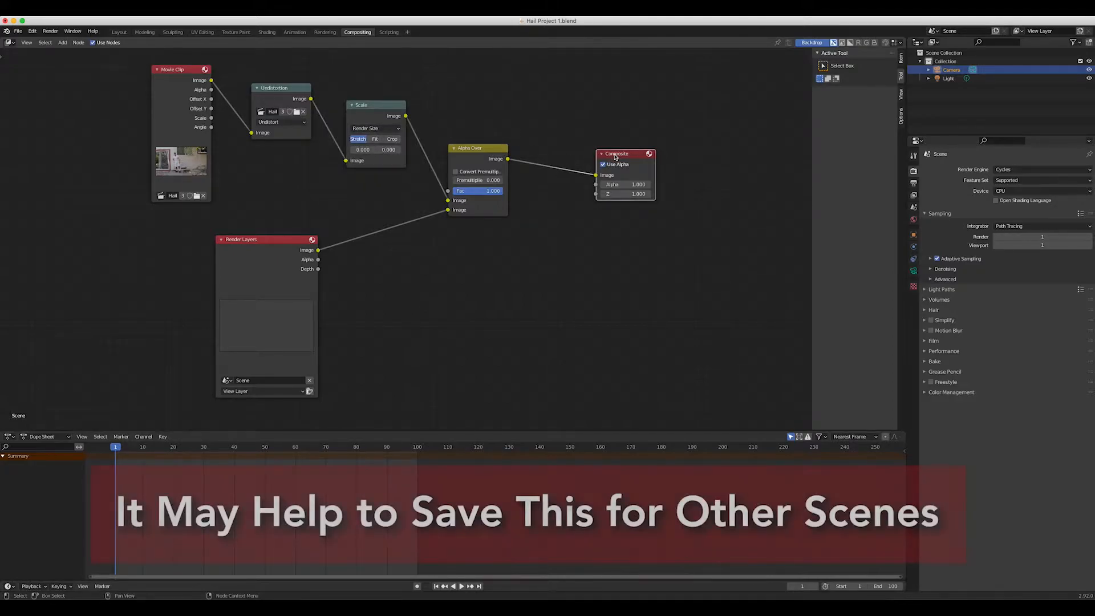
Add a Viewer node below Composite and link the Alpha Over output to its Image input, tidying the node positions.
drag(615, 156, 615, 122)
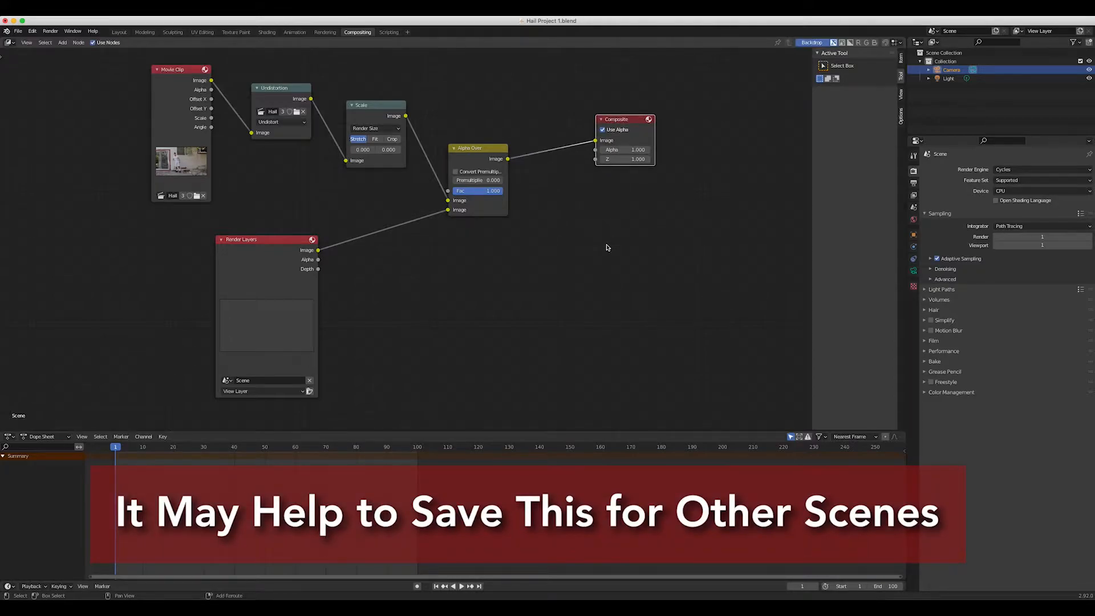
click(603, 247)
key(shift+a)
click(603, 247)
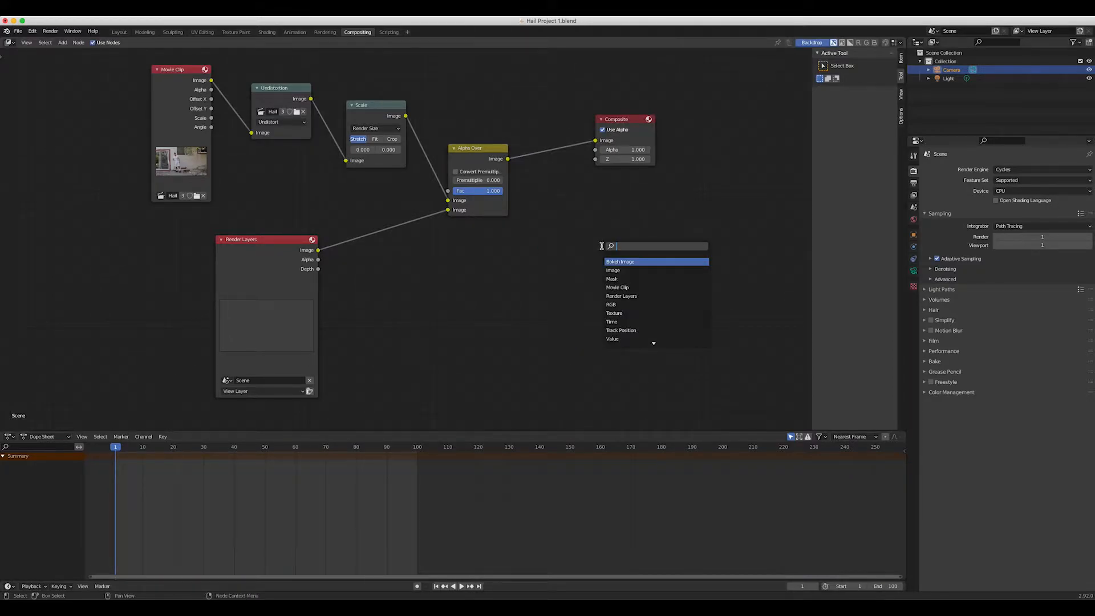
text(vi)
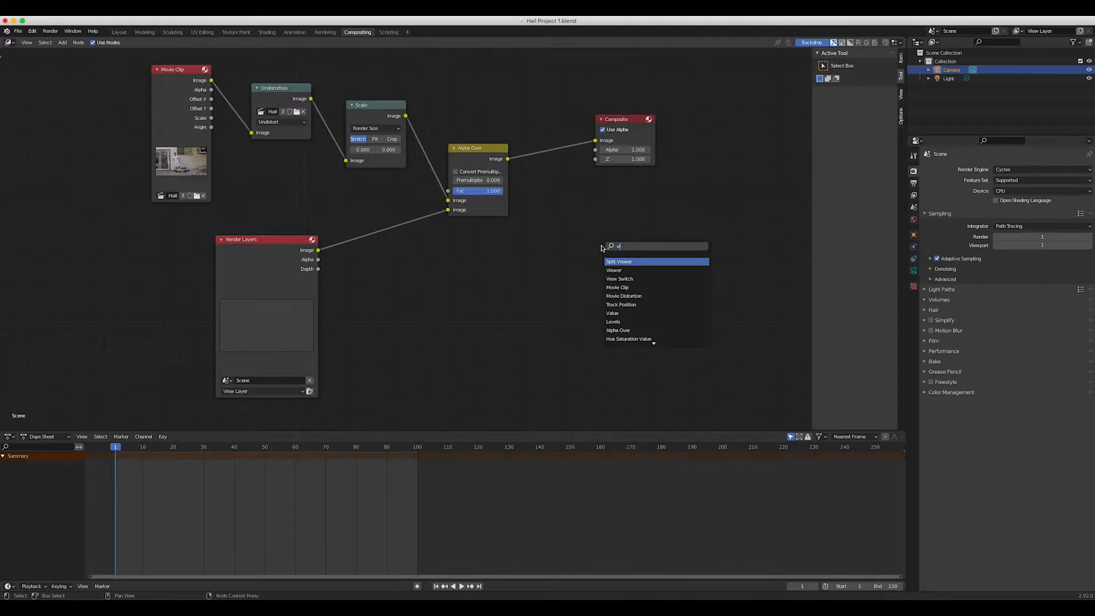
click(615, 271)
click(599, 228)
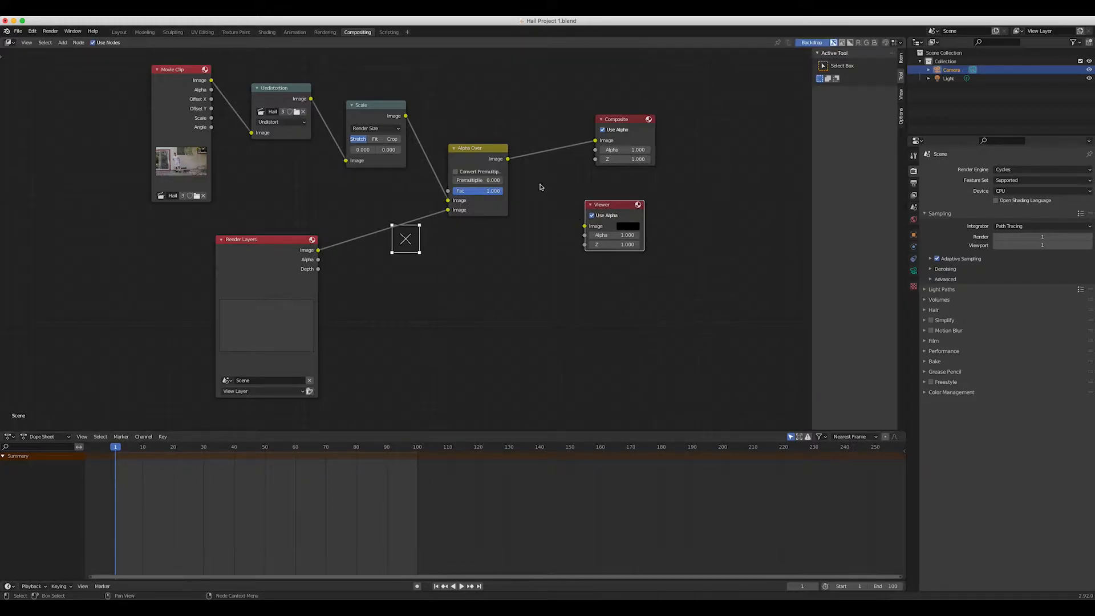
drag(507, 159, 586, 227)
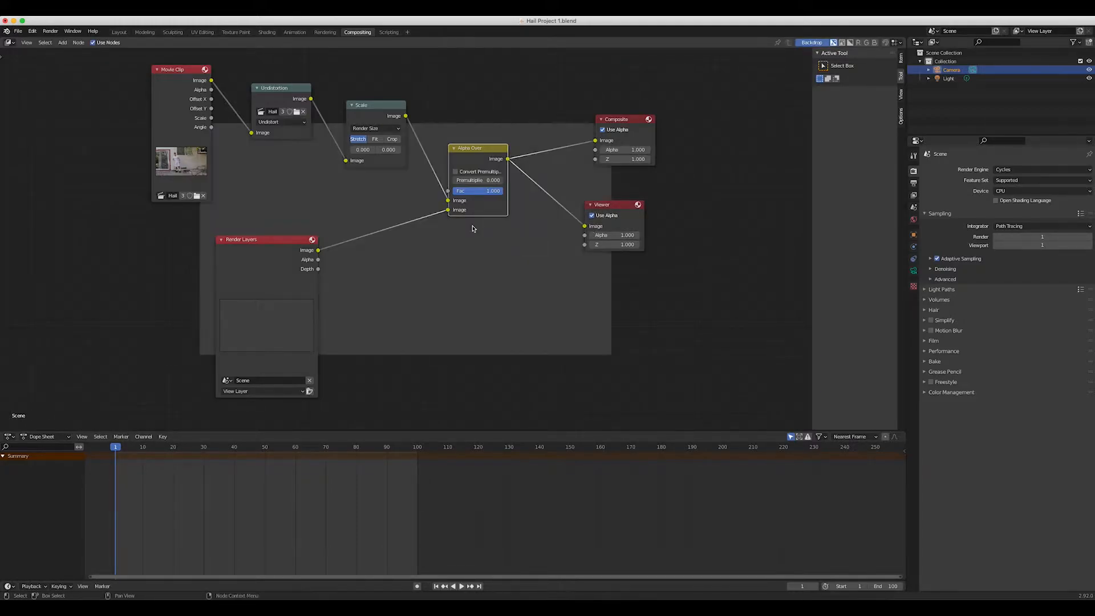
drag(270, 243, 291, 246)
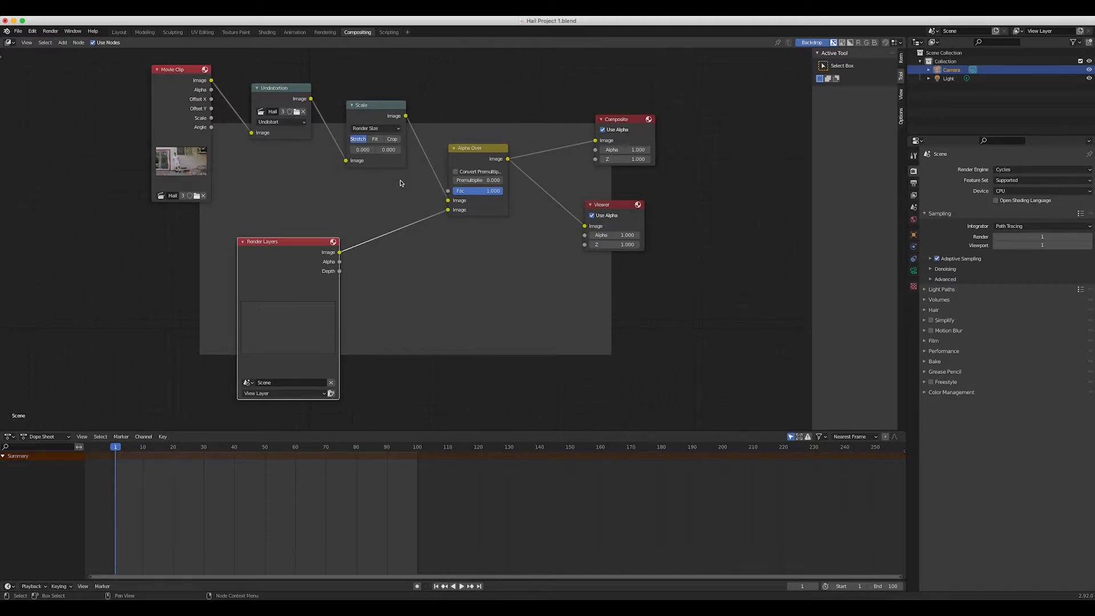
Render a test image of the composite and move the render window to inspect the result.
click(48, 32)
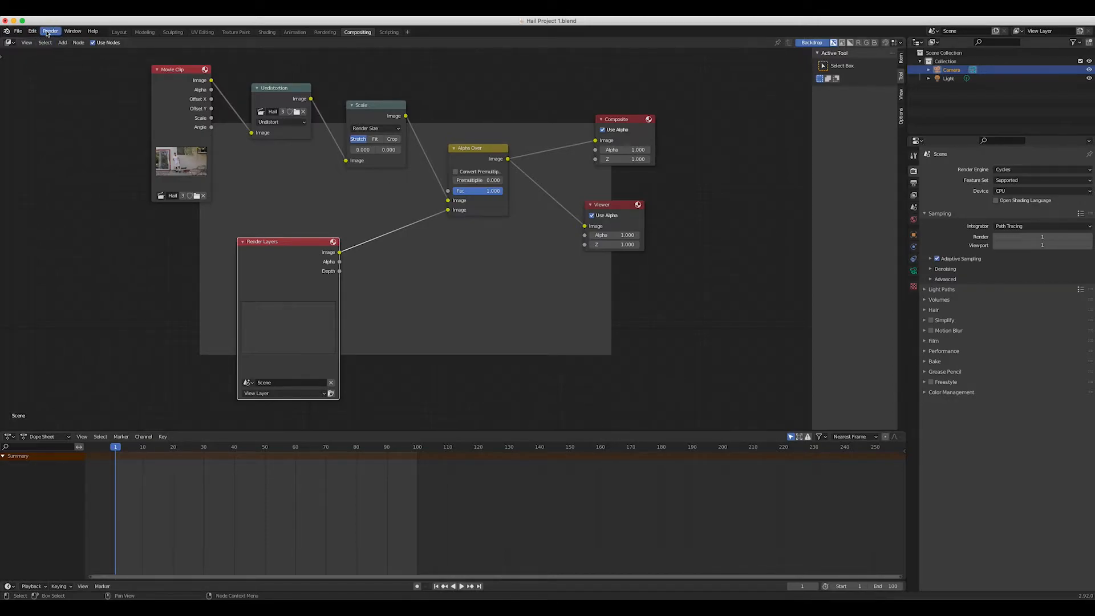
click(57, 40)
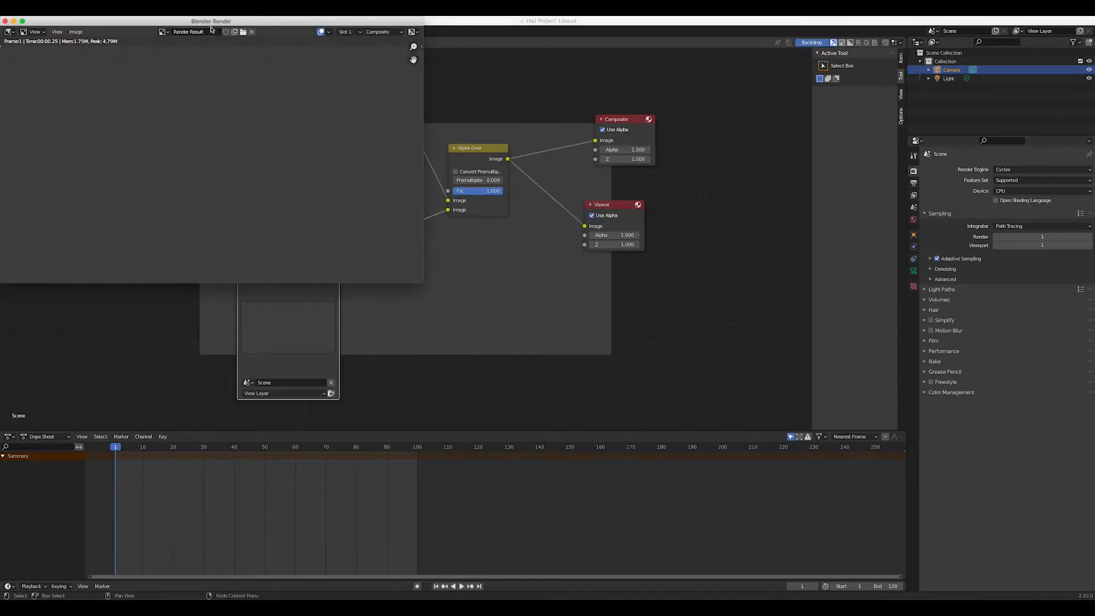
drag(194, 23, 286, 141)
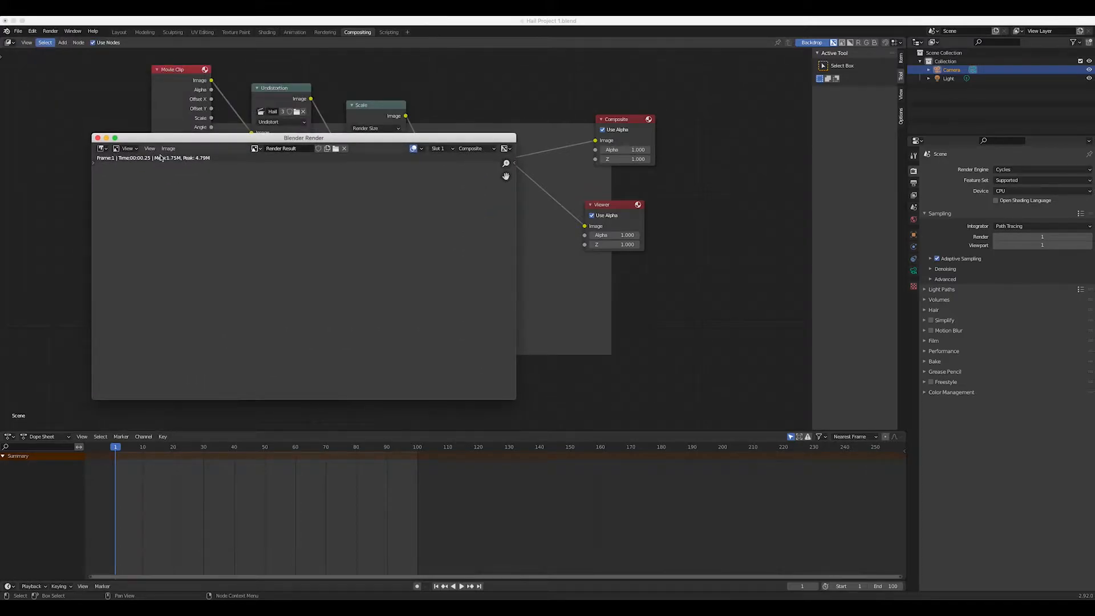
Close the render window and enable Transparent in the render settings' Film section.
click(97, 138)
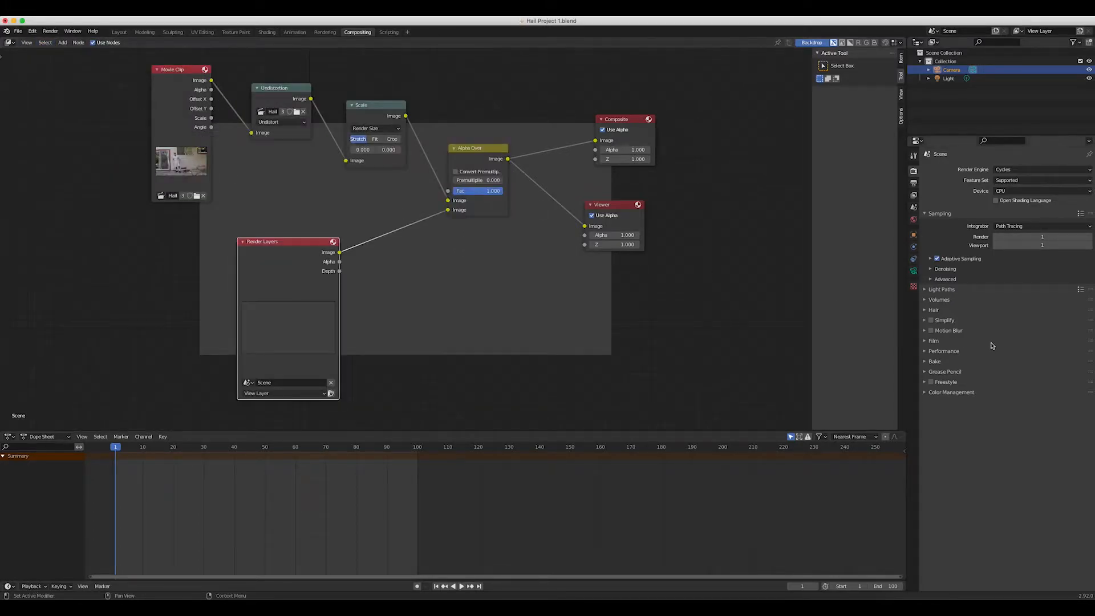
click(913, 183)
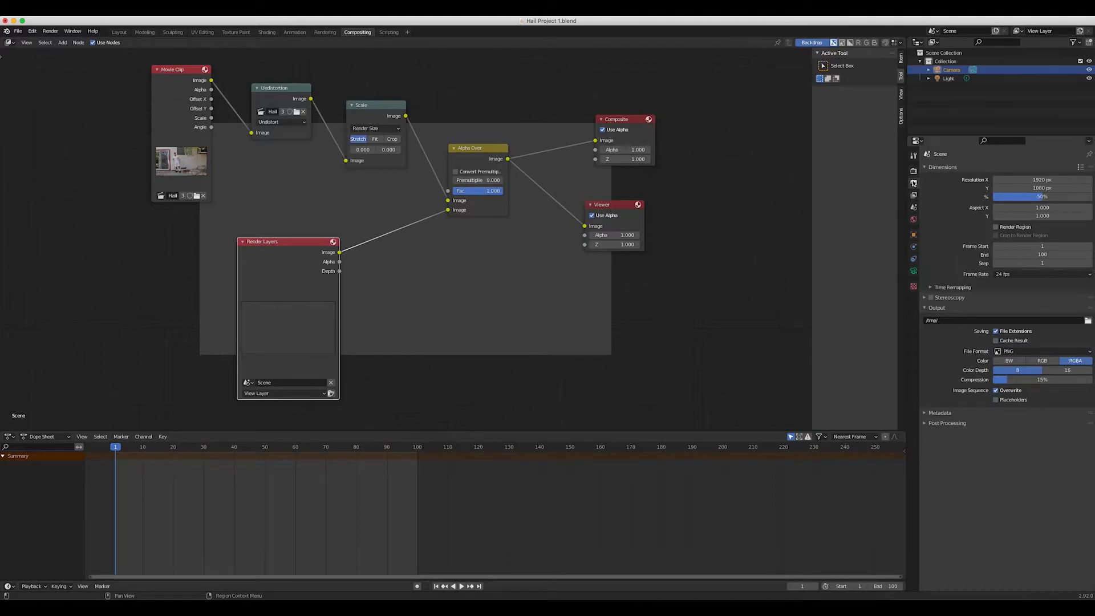
click(913, 171)
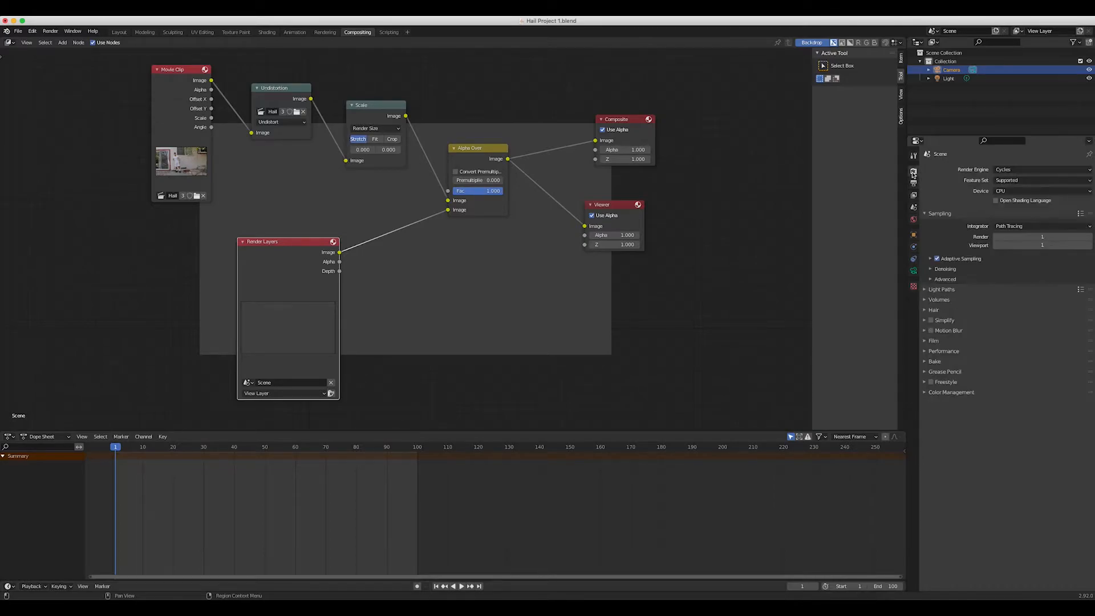
click(925, 342)
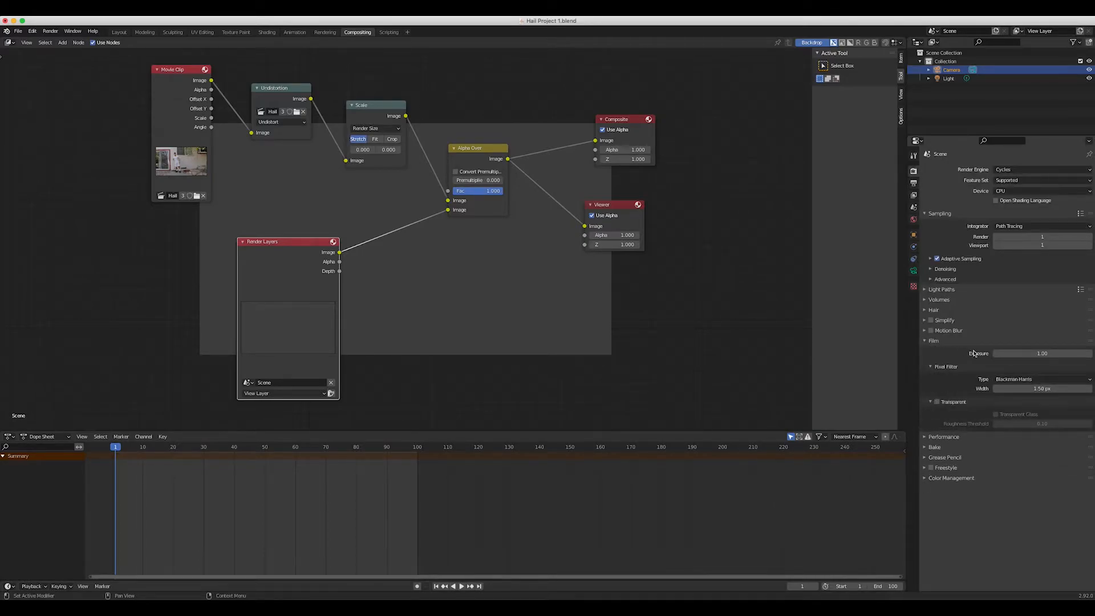
click(946, 403)
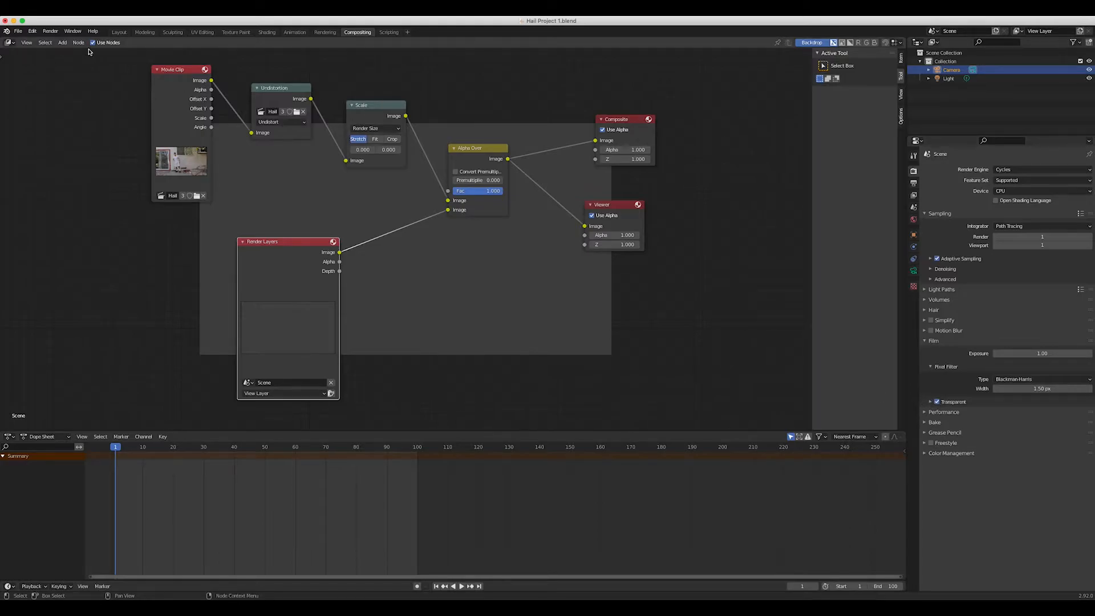
Render the current frame, inspect the composite over the footage, and close the render window.
click(50, 32)
click(86, 42)
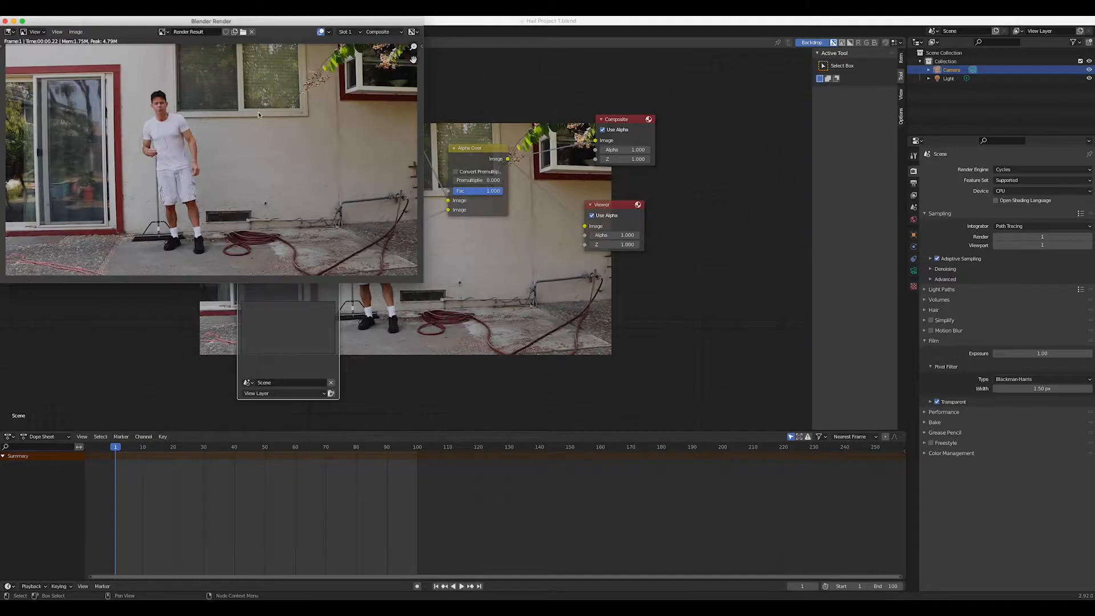
drag(270, 23, 431, 107)
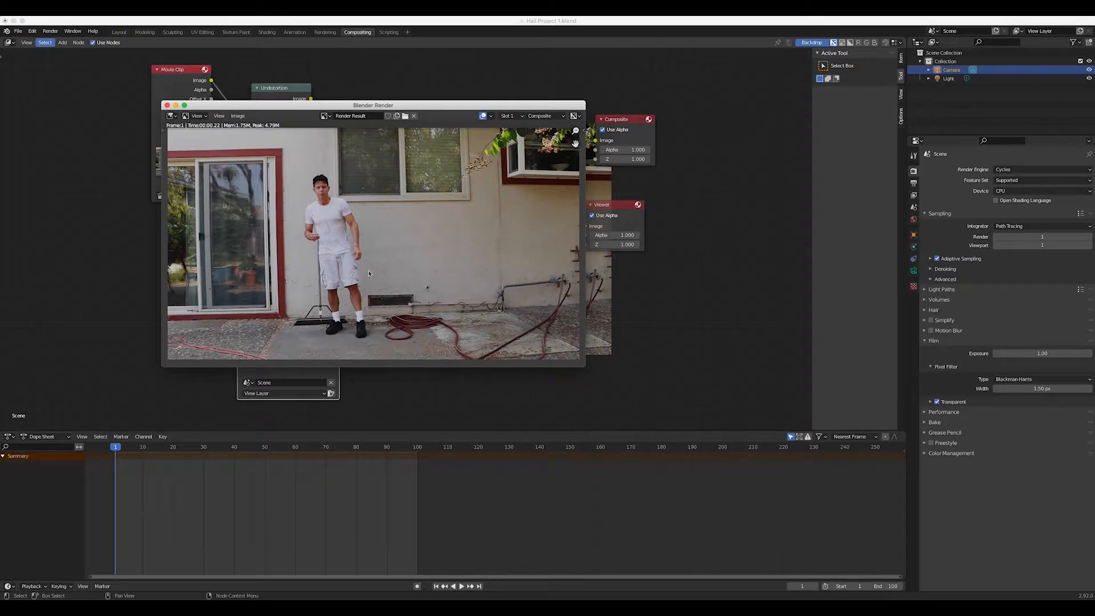
click(167, 105)
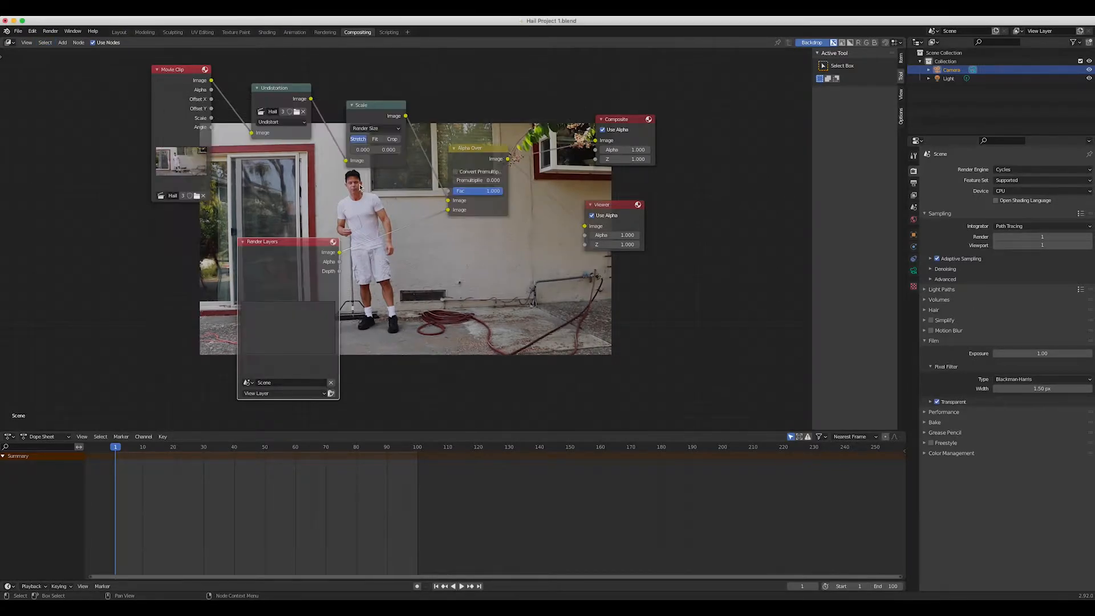
Switch to the Modeling workspace and look at the scene through the camera.
click(120, 32)
click(138, 33)
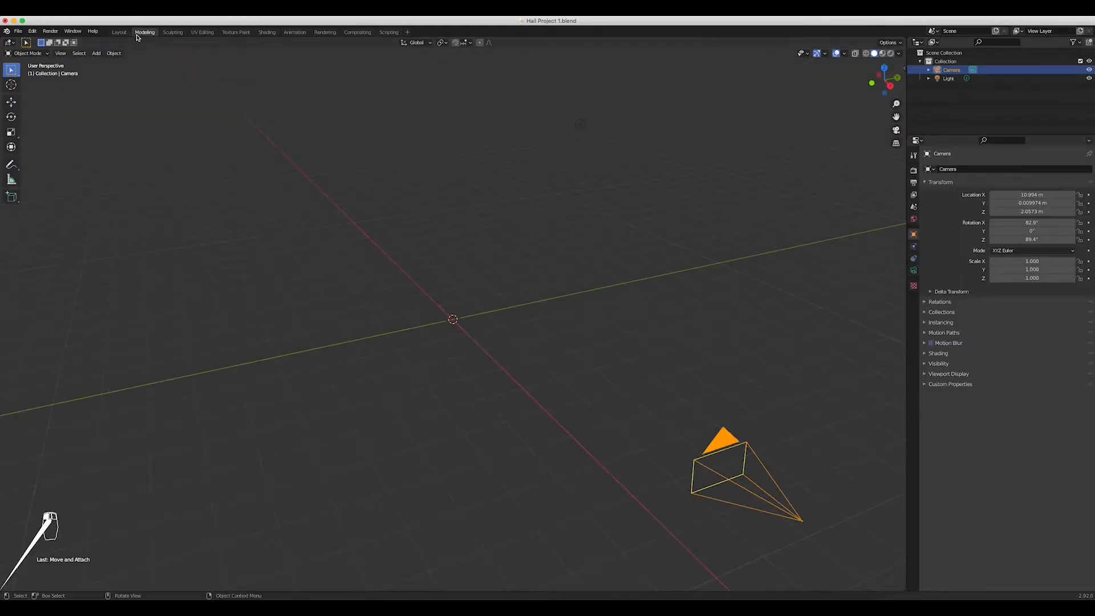
key(KP_0)
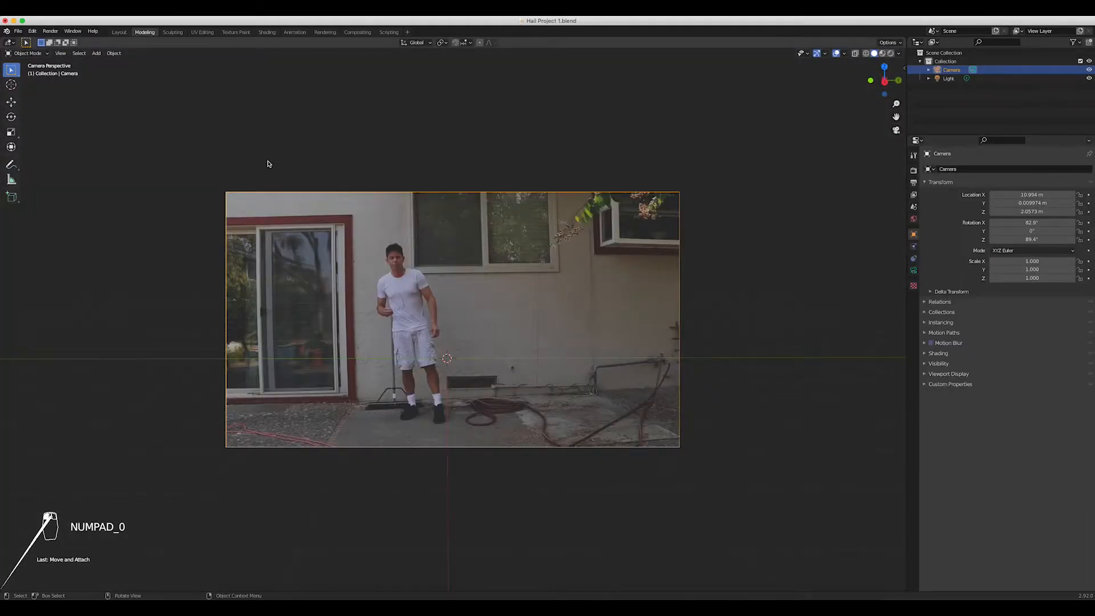
Render the composite with a temporary mesh cube at the origin, and remove the cube after checking the result.
key(shift+a)
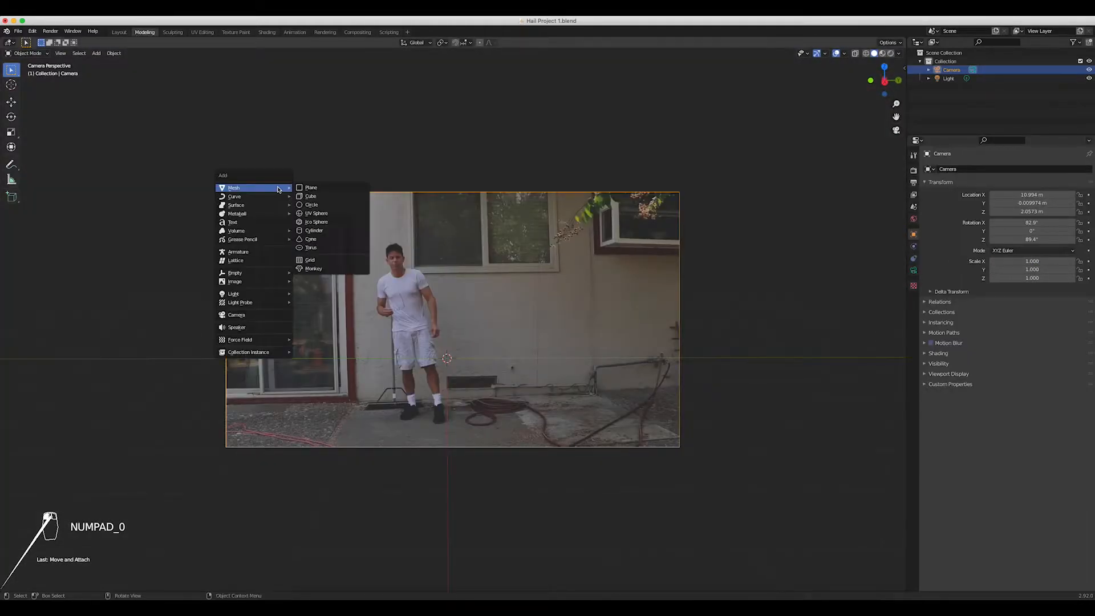
click(309, 196)
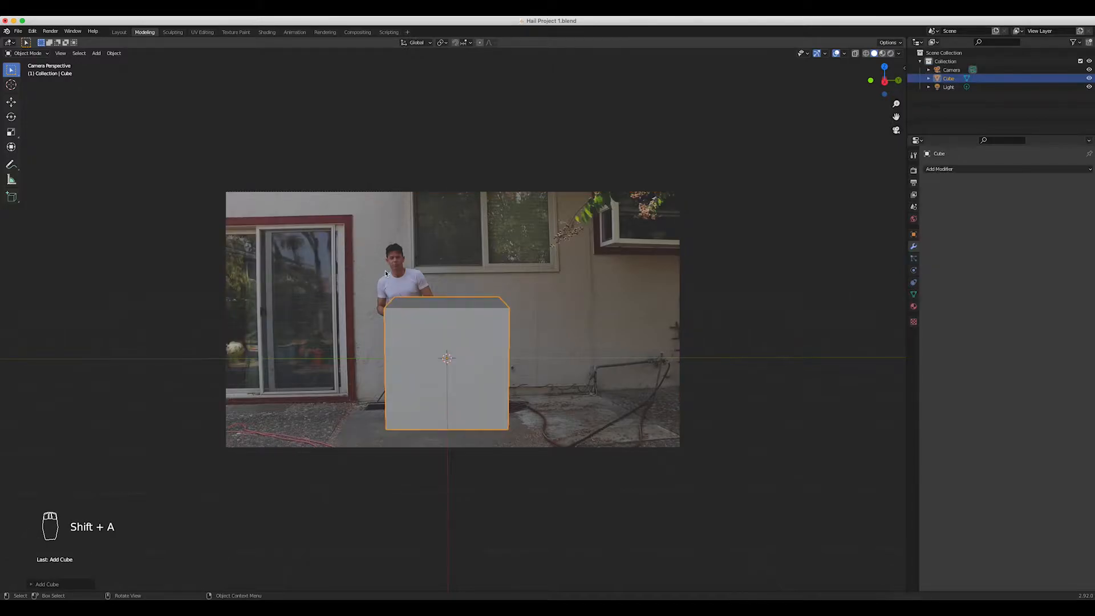
click(57, 32)
click(62, 39)
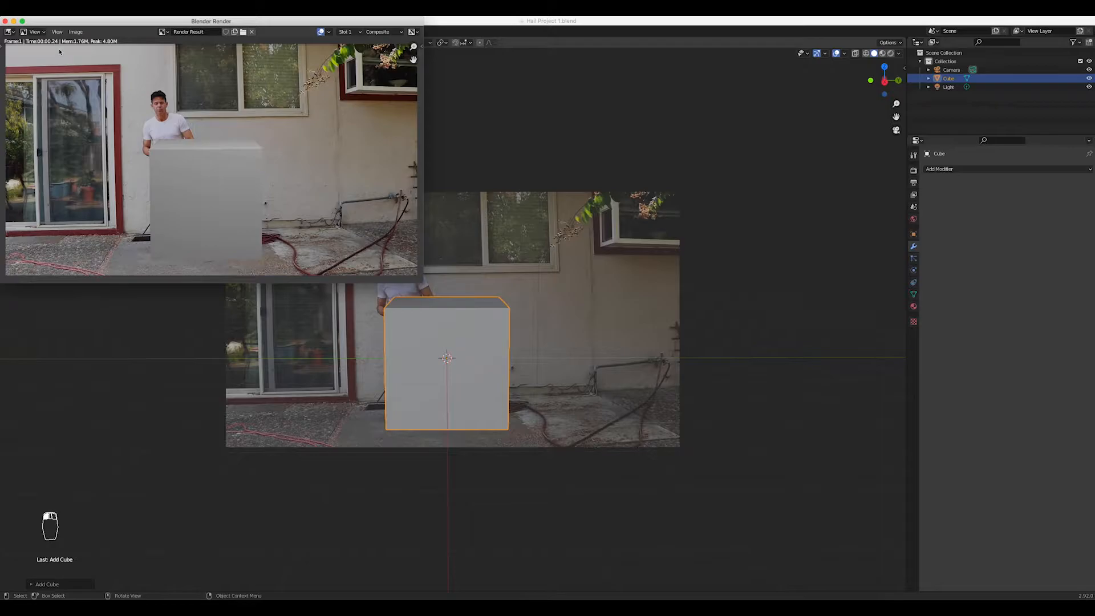
drag(37, 21, 84, 55)
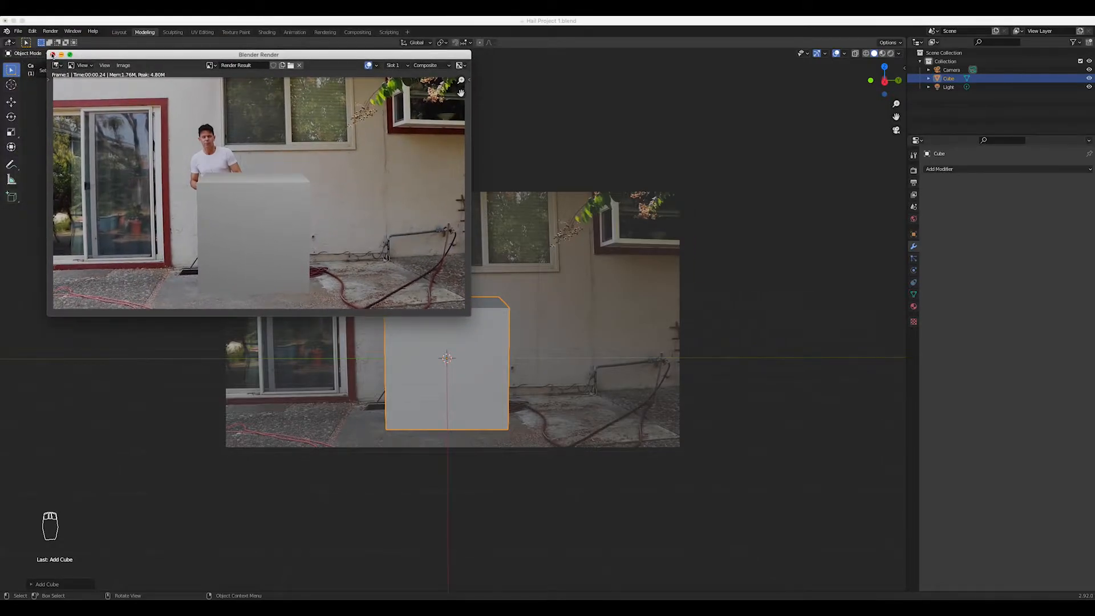
click(52, 54)
key(Delete)
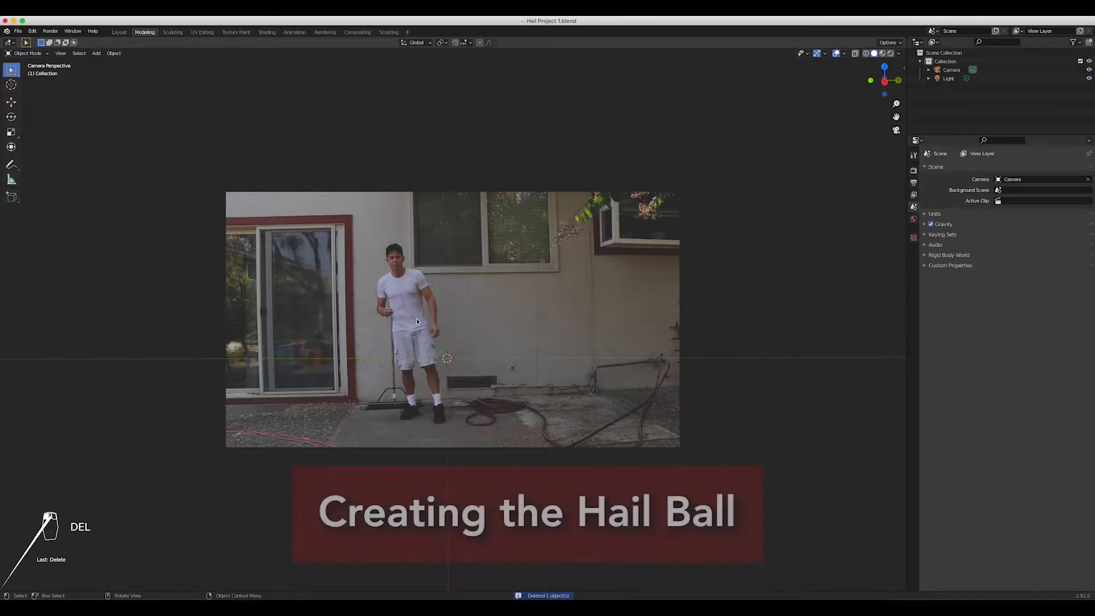
Add an ico sphere at the origin in camera view and set its subdivisions to 1.
scroll(412, 345, left, 2)
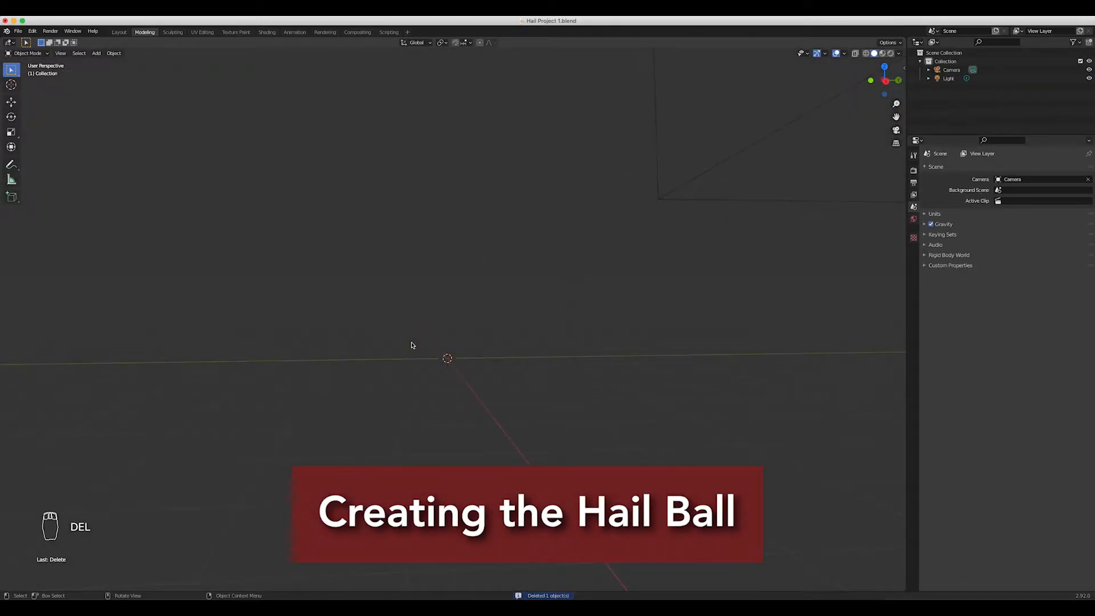
key(KP_0)
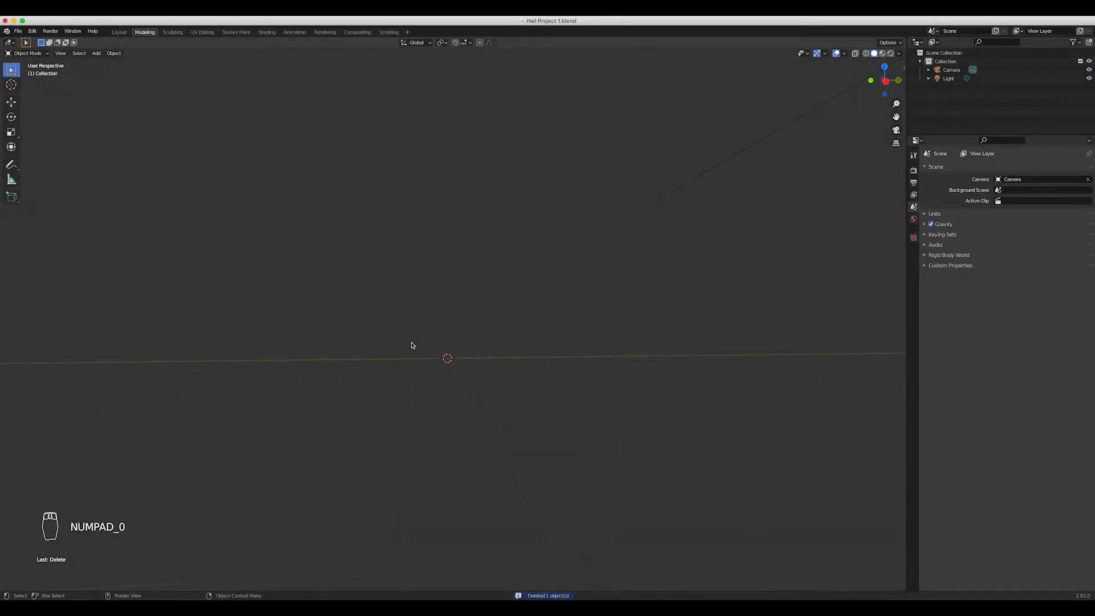
key(shift+a)
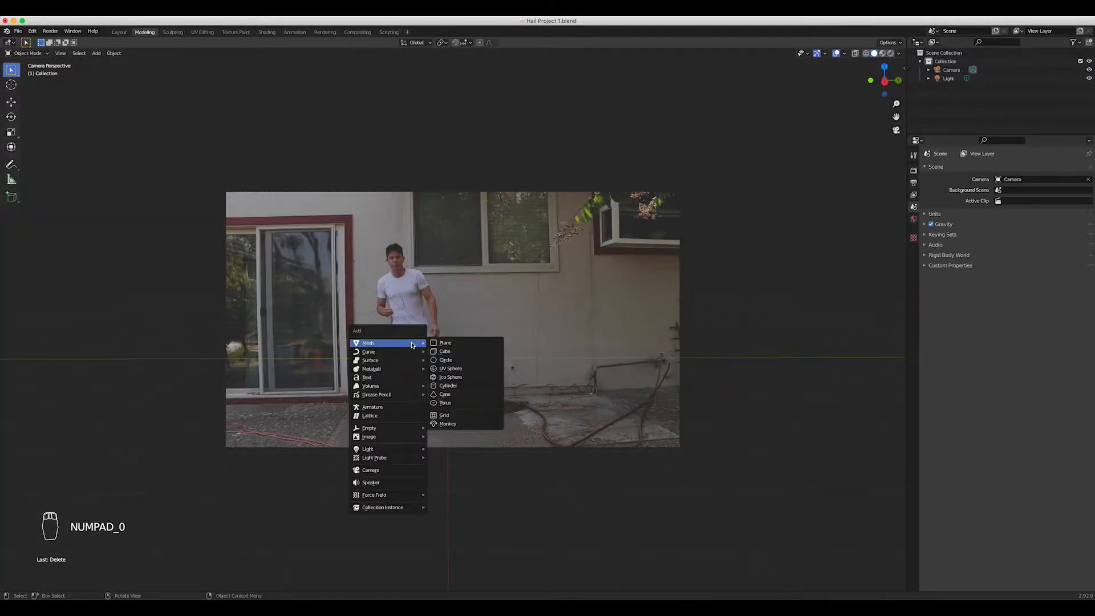
click(451, 377)
click(56, 587)
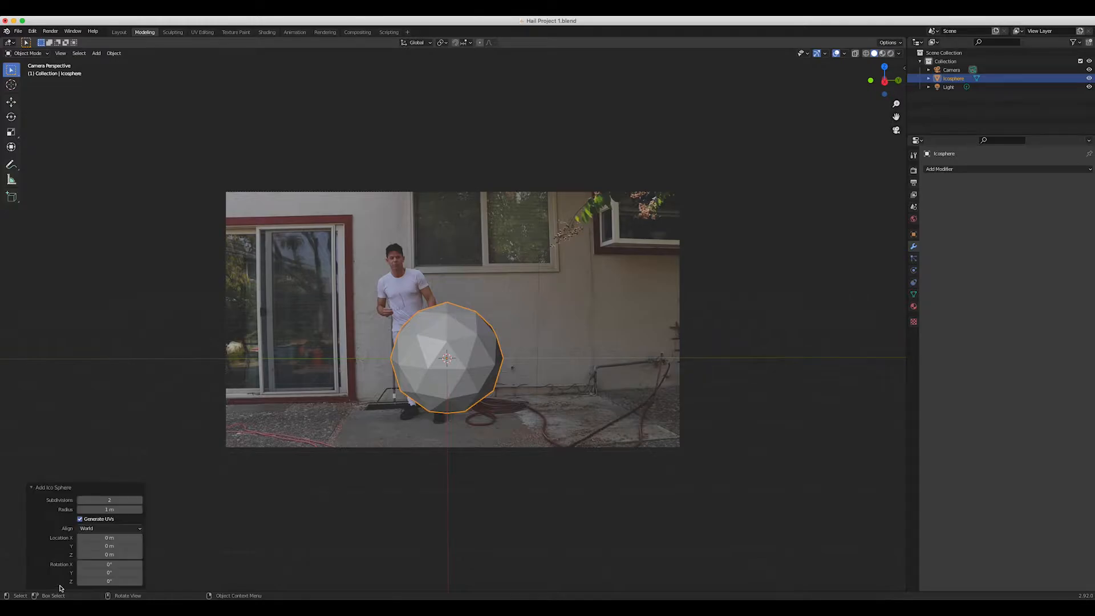
click(101, 502)
key(Return)
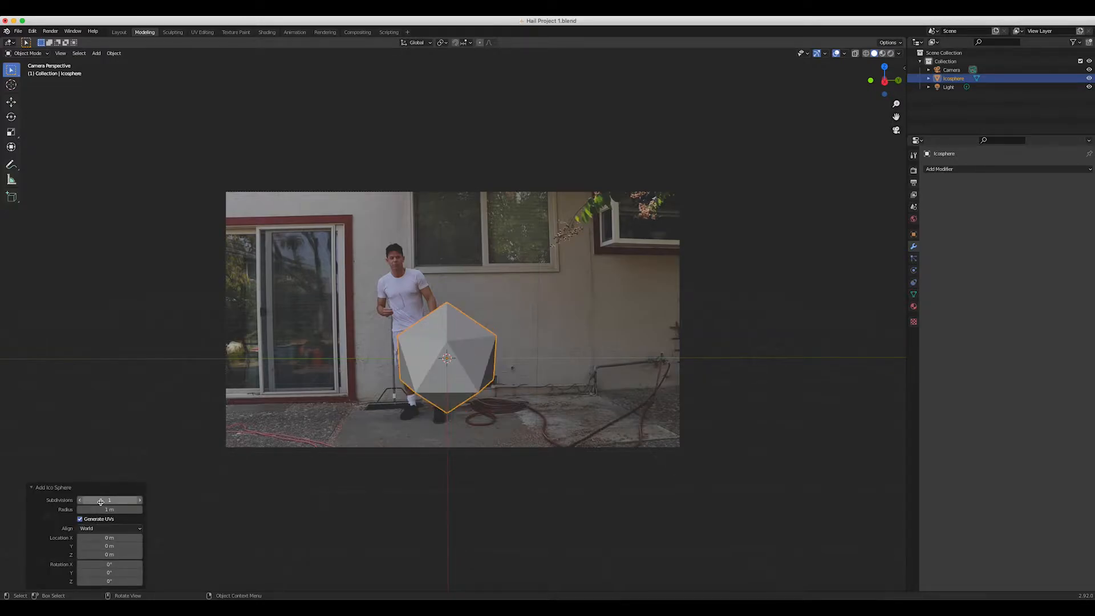
Apply smooth shading to the ico sphere.
click(437, 357)
right_click(429, 358)
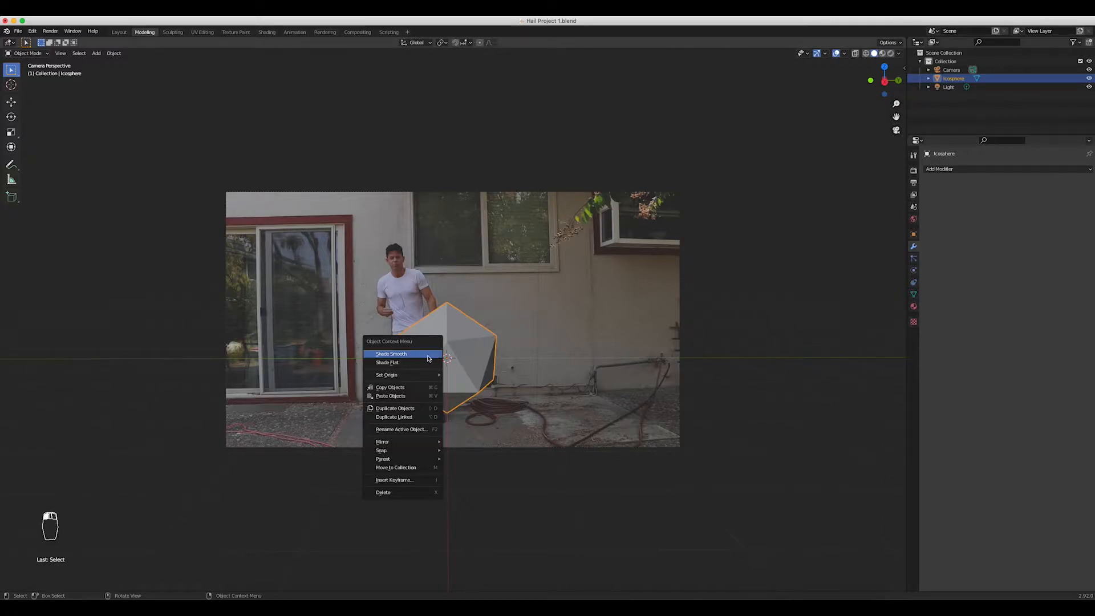
click(429, 358)
Leave the camera view and add a Subdivision Surface modifier to the ico sphere.
key(KP_0)
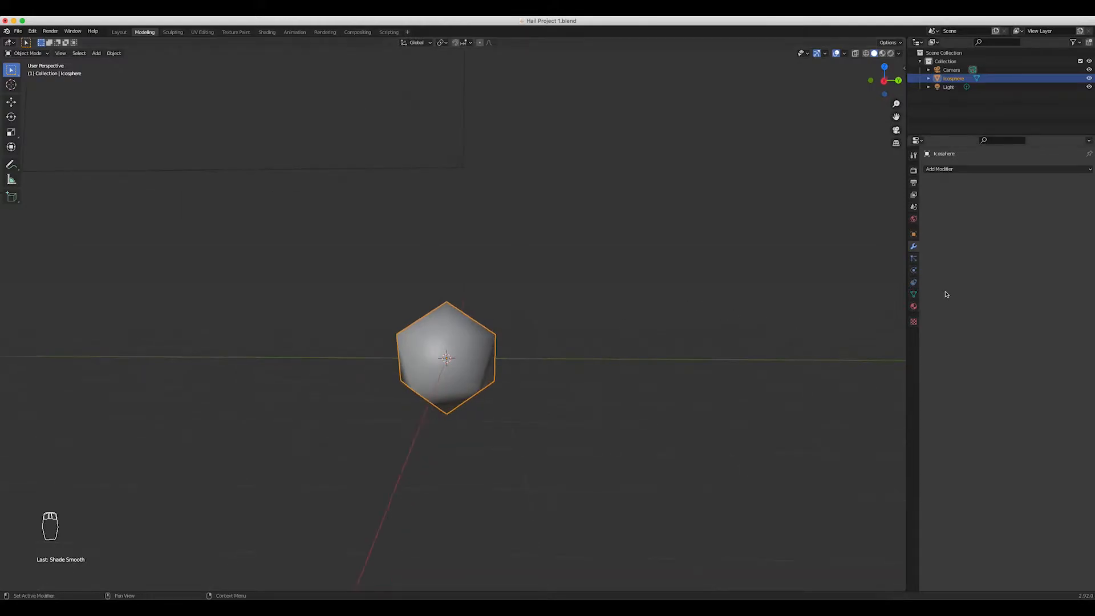
click(914, 282)
click(914, 247)
click(941, 169)
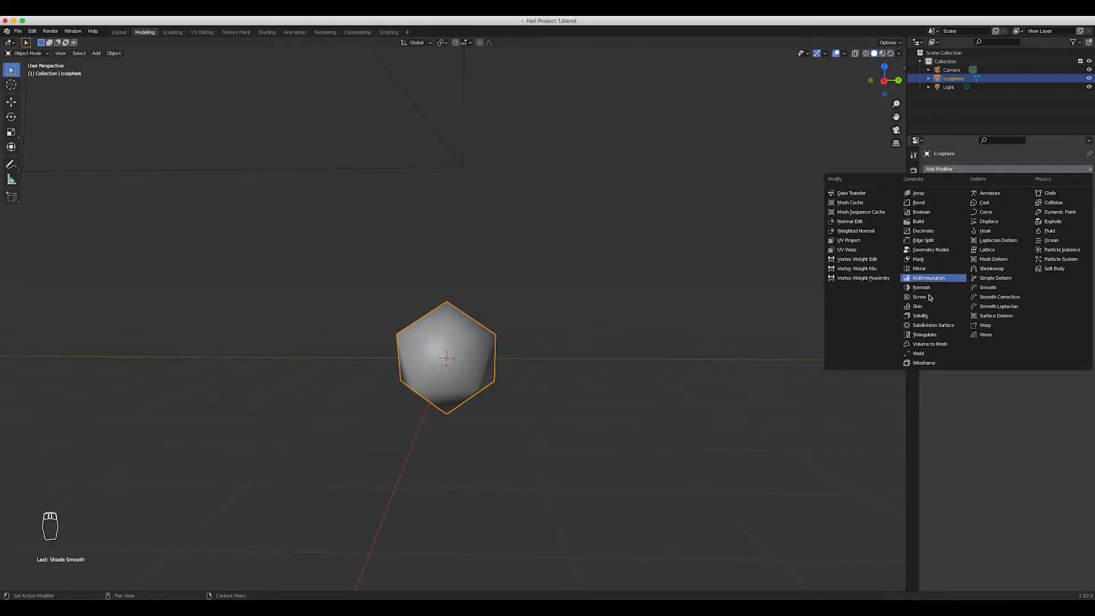
click(915, 326)
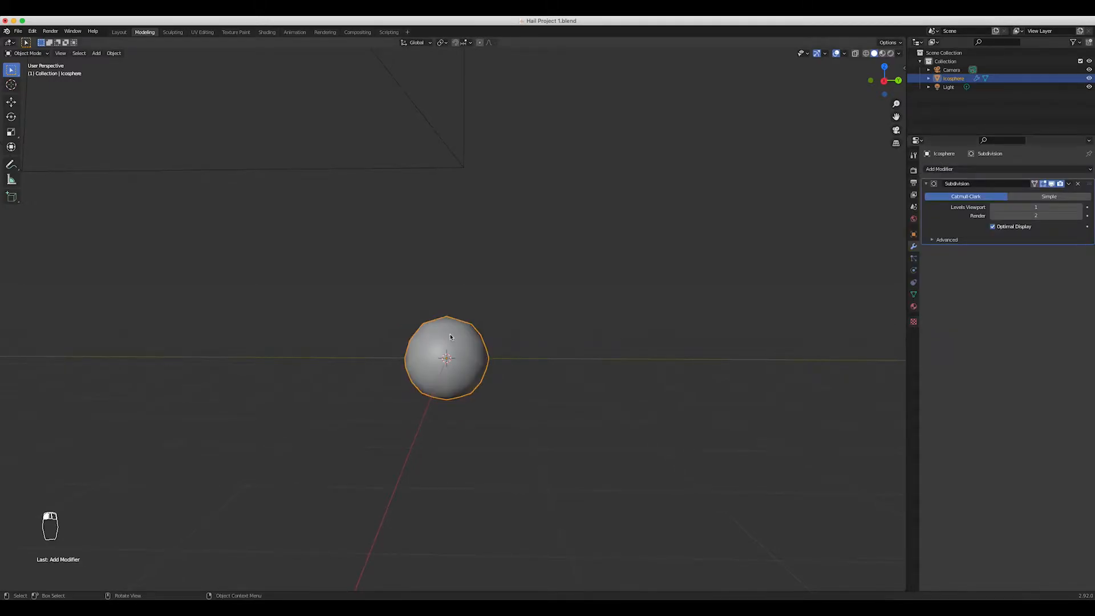
Create a new brush texture, and split the 3D viewport to show a Shader Editor in its lower part.
click(914, 323)
click(1007, 183)
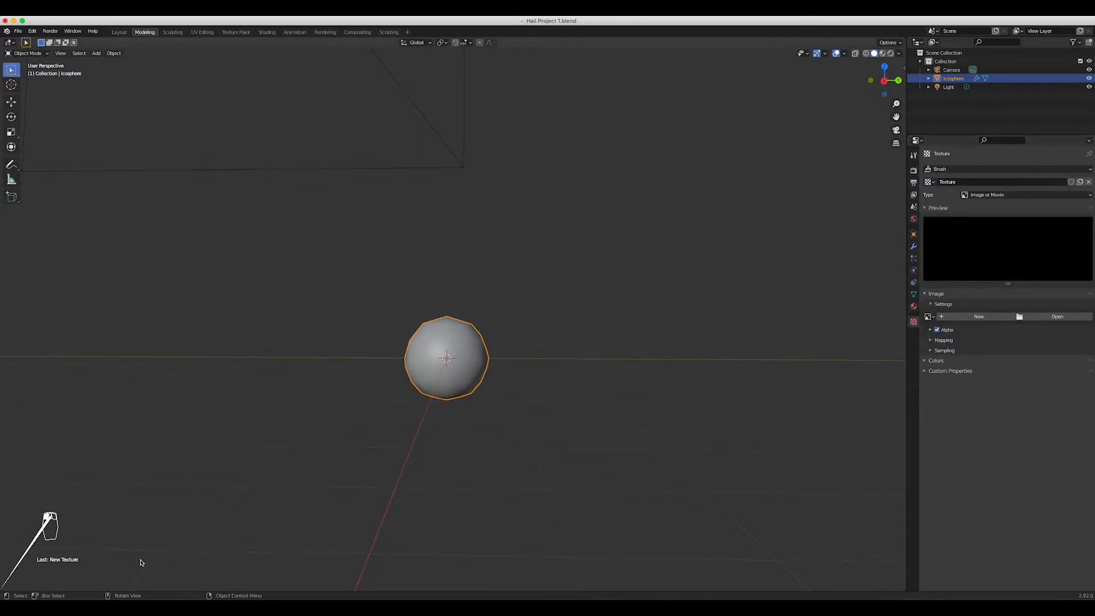
drag(5, 587, 13, 379)
click(10, 384)
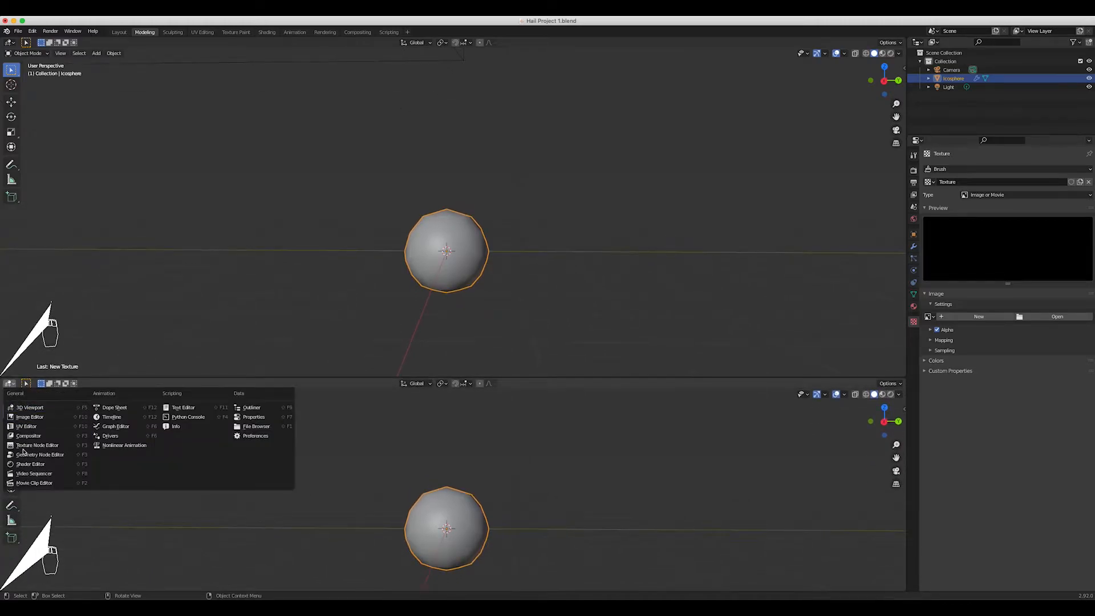
click(28, 464)
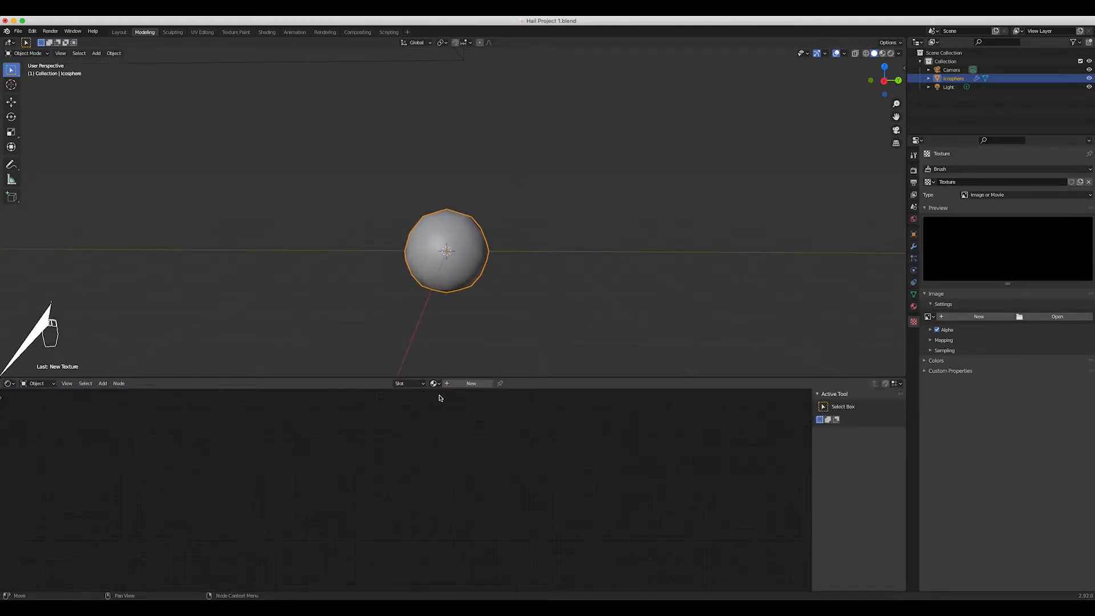
Create a new material for the ico sphere and set its surface shader to Glossy BSDF.
click(471, 384)
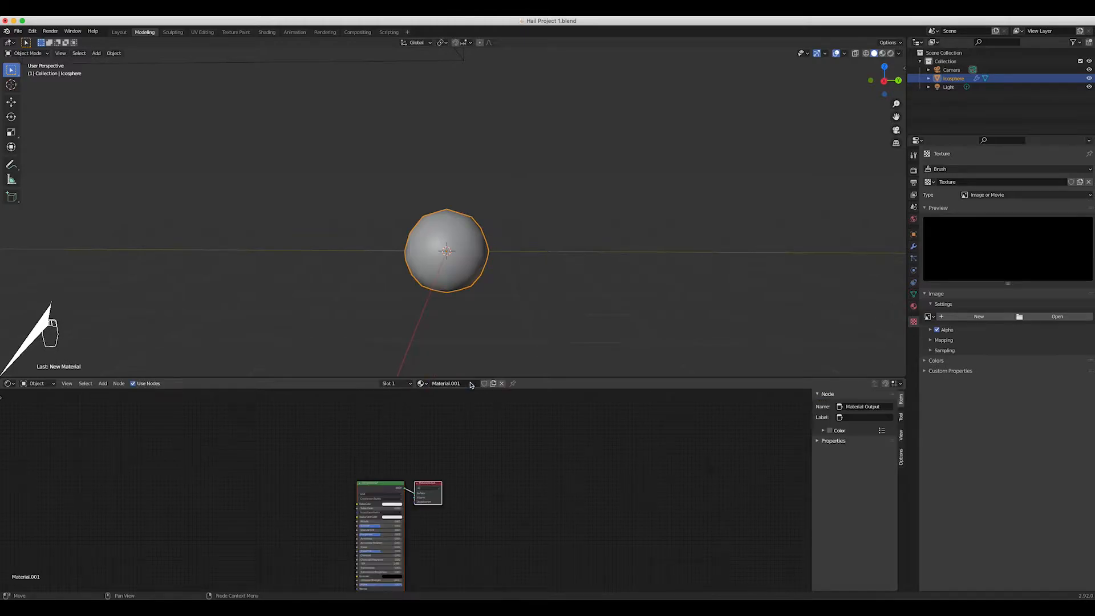
middle_drag(404, 479, 452, 435)
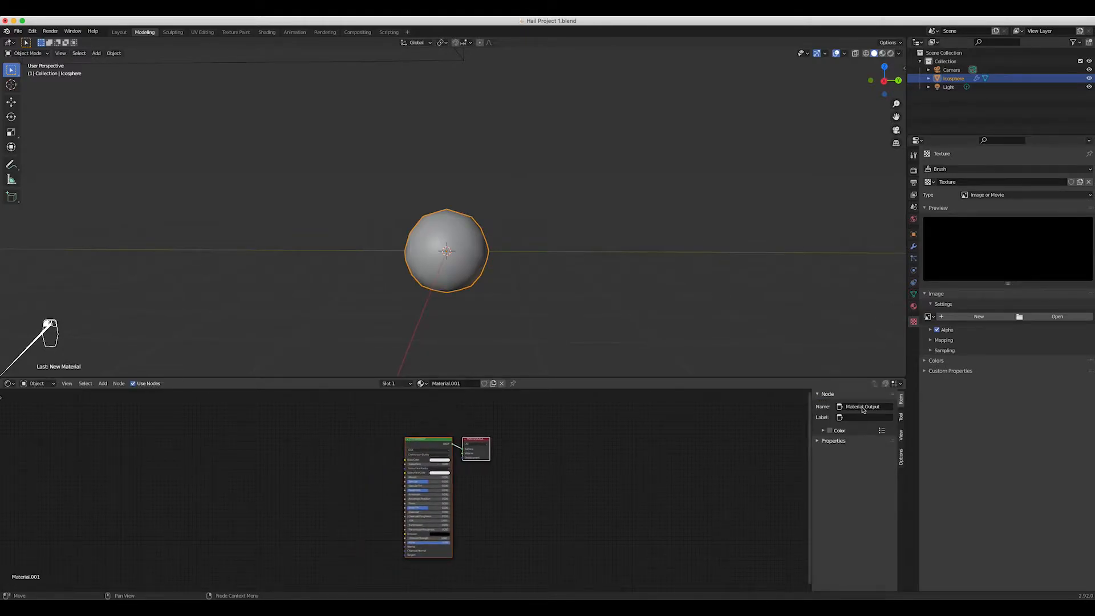
click(914, 308)
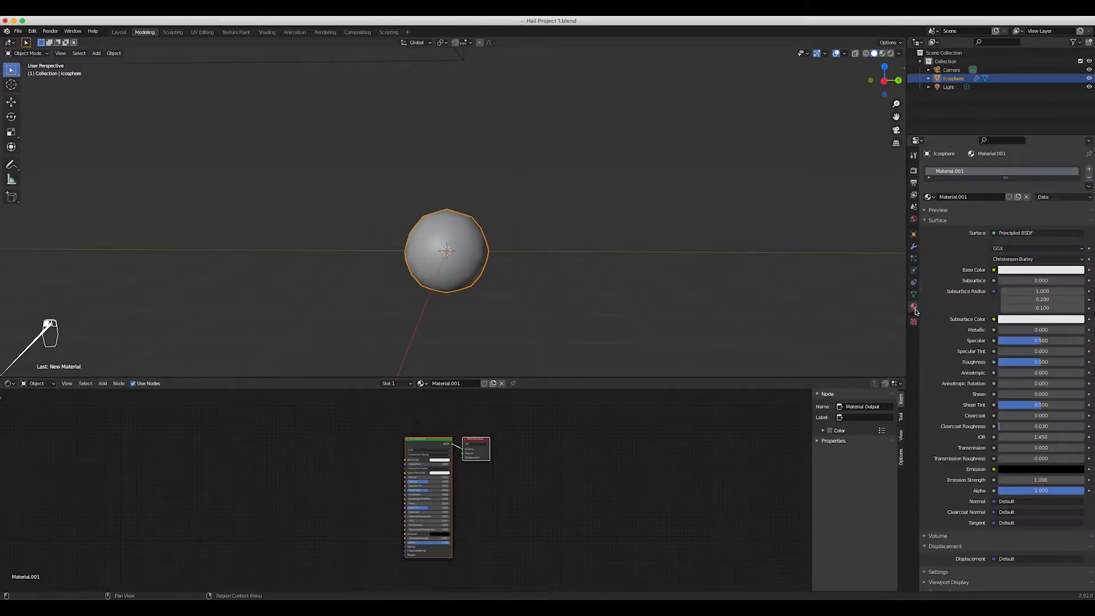
click(1011, 234)
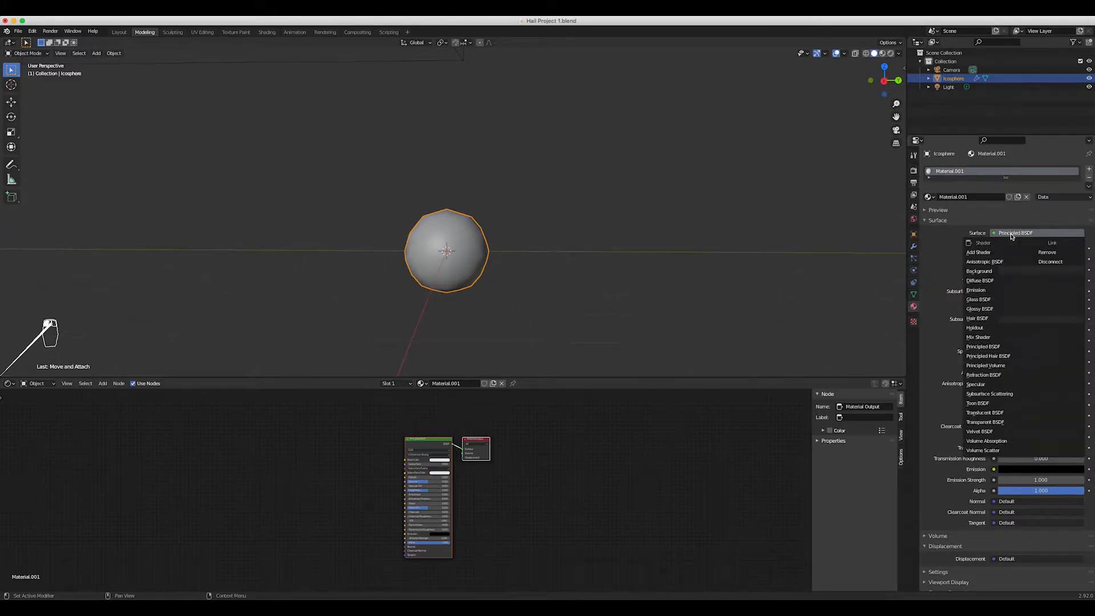
click(980, 308)
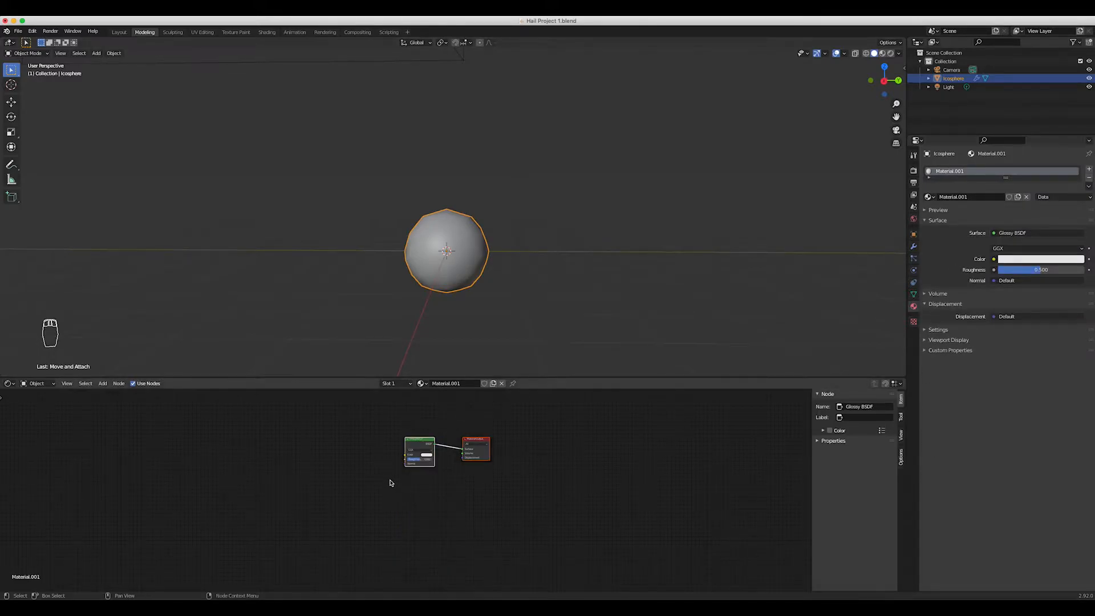
Change the ico sphere material's surface shader to Glass BSDF.
click(993, 234)
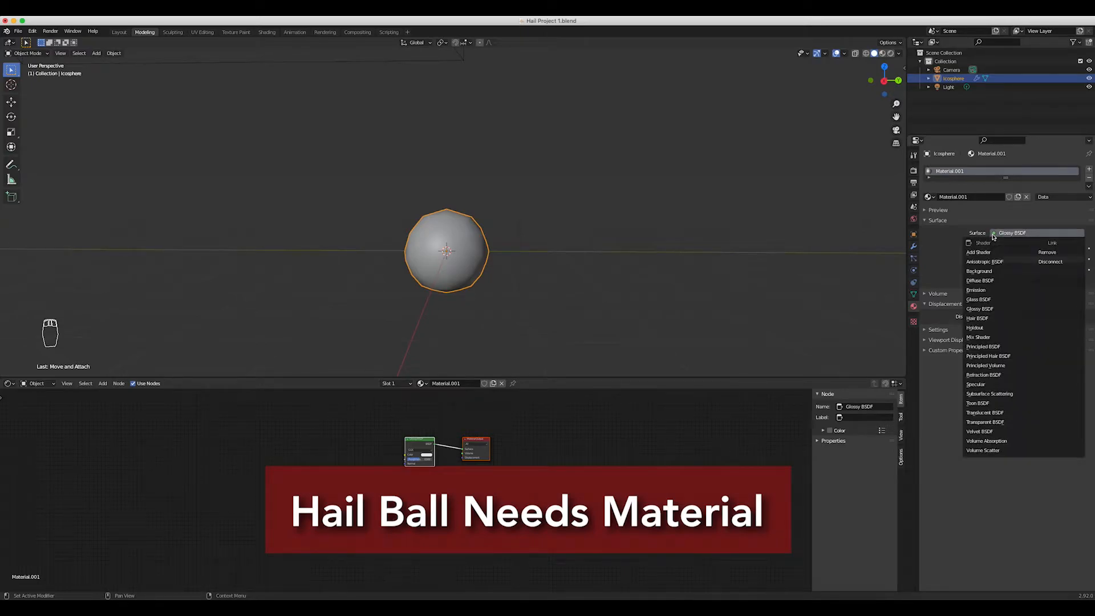
click(979, 300)
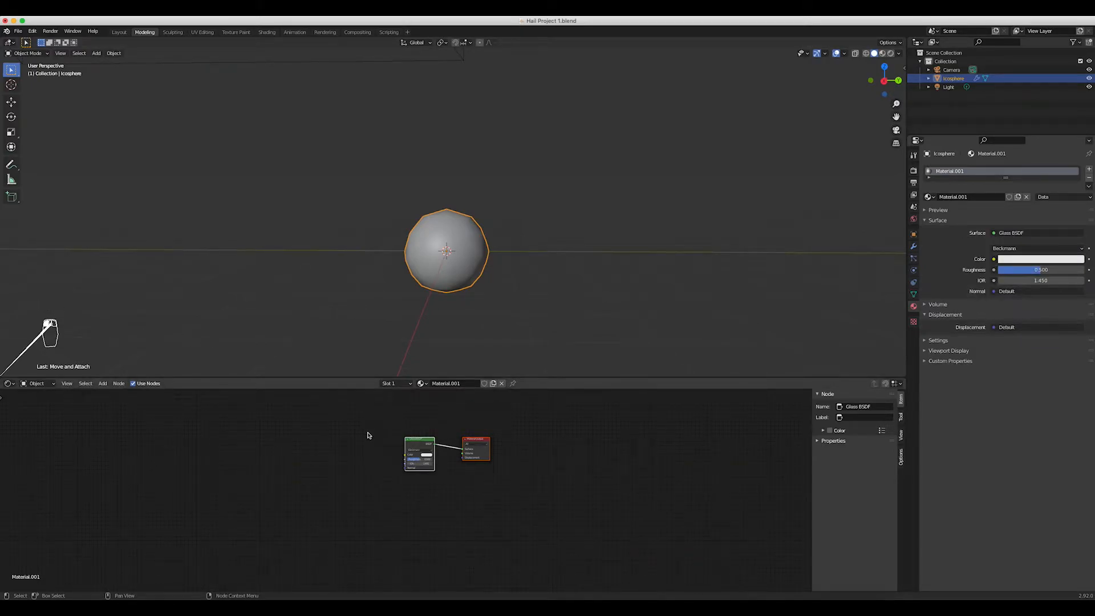
scroll(368, 435, up, 3)
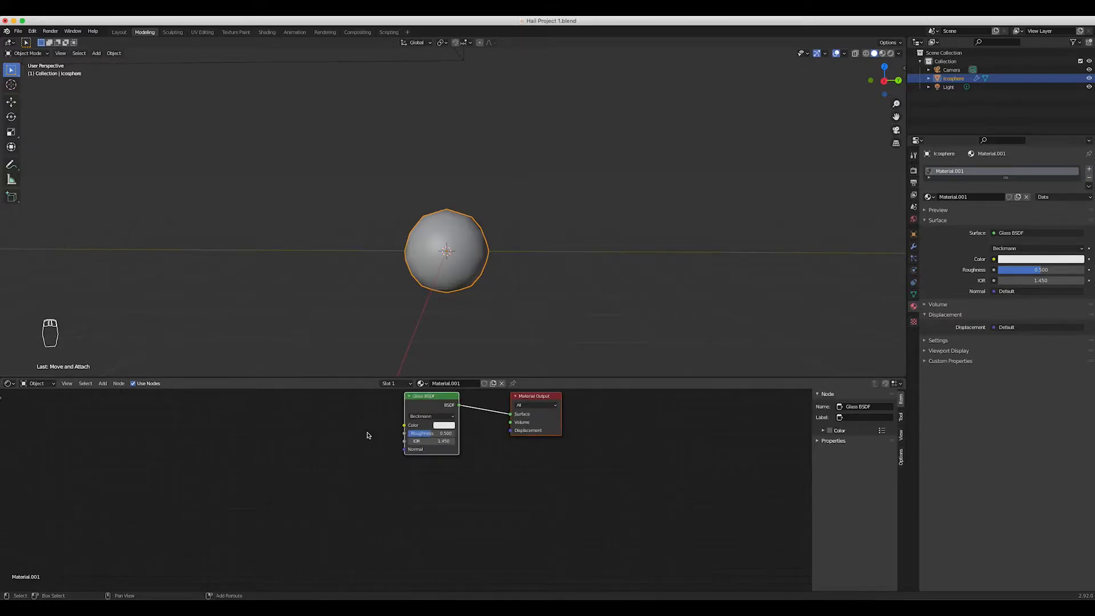
Set the Glass BSDF roughness to about 0.723 and its IOR to 1.3.
drag(422, 433, 429, 433)
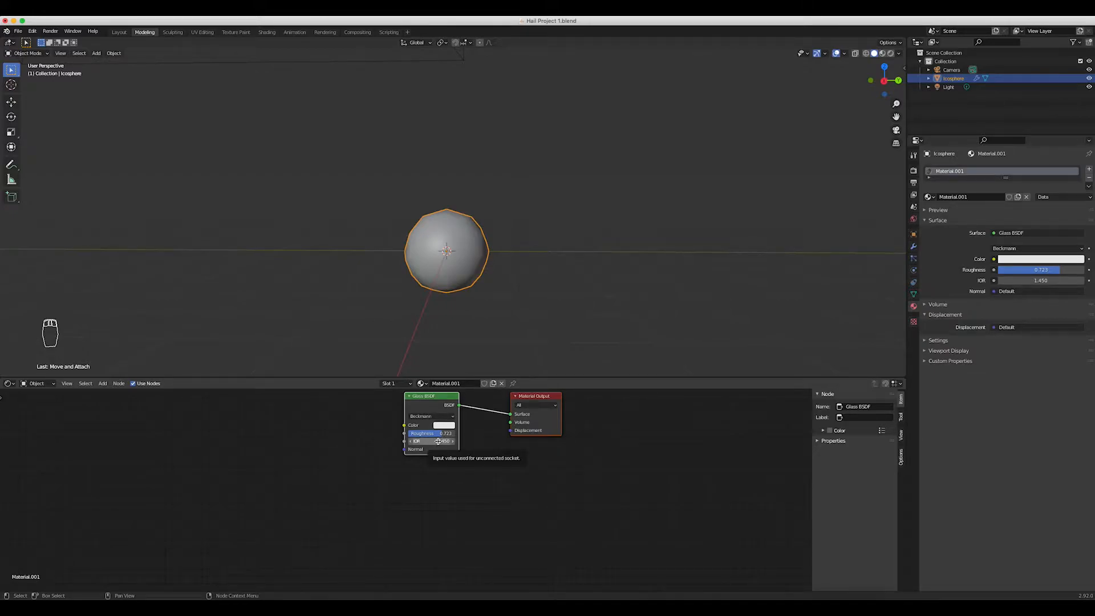
click(438, 441)
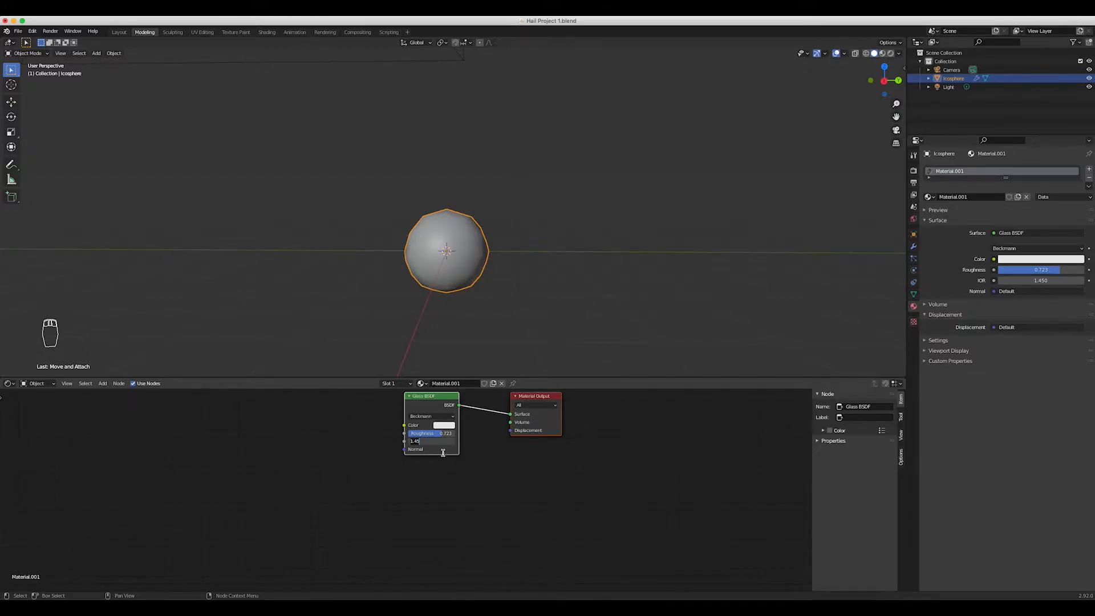
text(1.3)
key(Return)
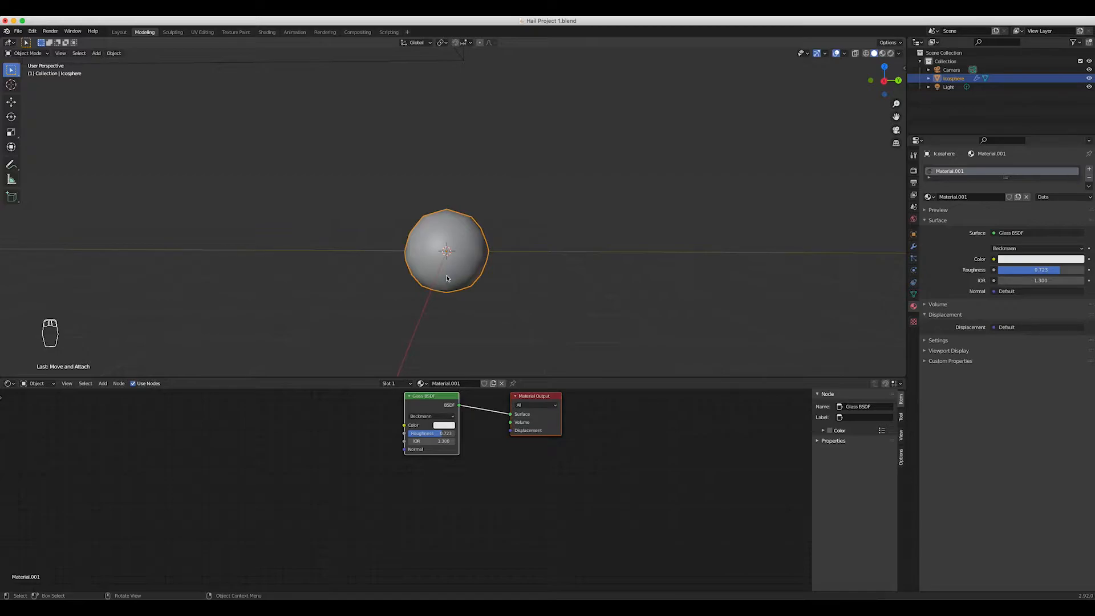
Render a still image to check the glass ball against the background footage.
drag(428, 396, 426, 439)
click(49, 31)
click(57, 40)
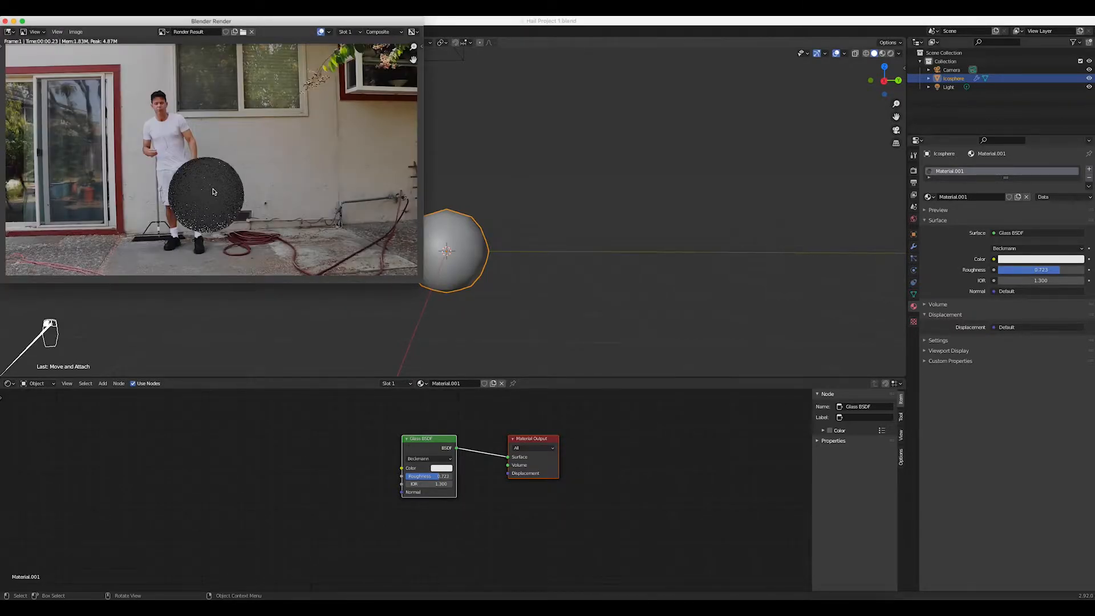
Set the world background color to an Environment Texture.
click(914, 172)
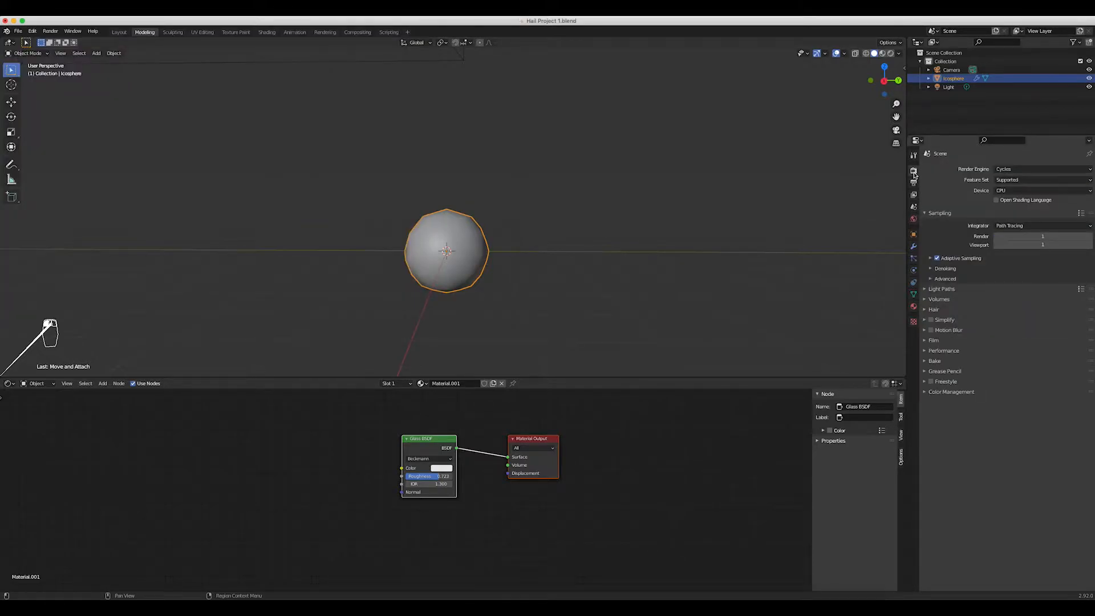
click(914, 220)
click(993, 220)
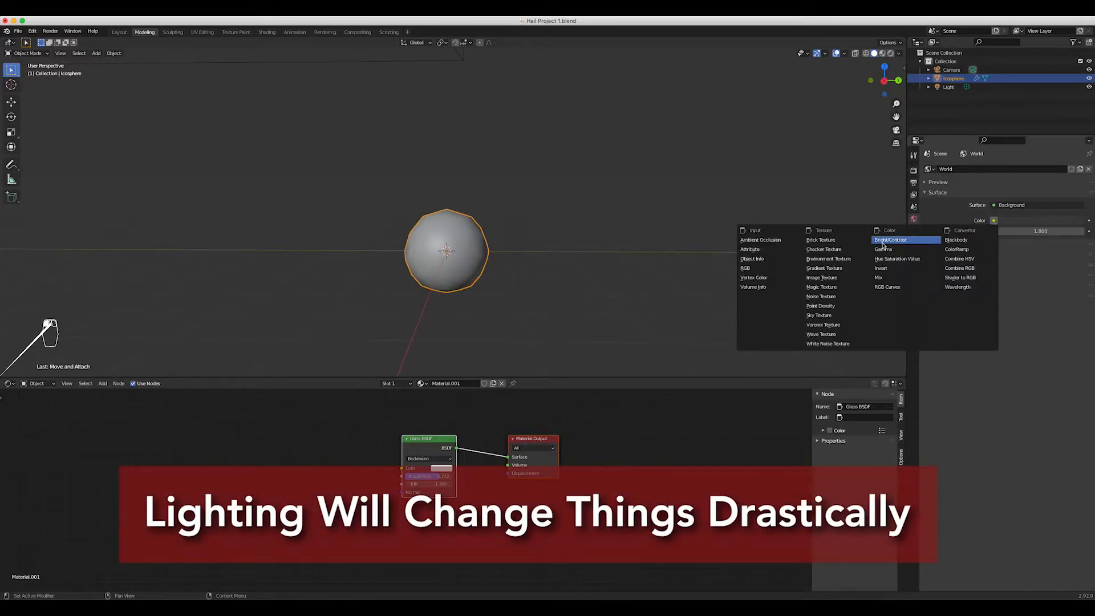
click(830, 258)
Load snowy_park_01_2k.hdr from the HDRI folder as the world's environment image.
click(1057, 231)
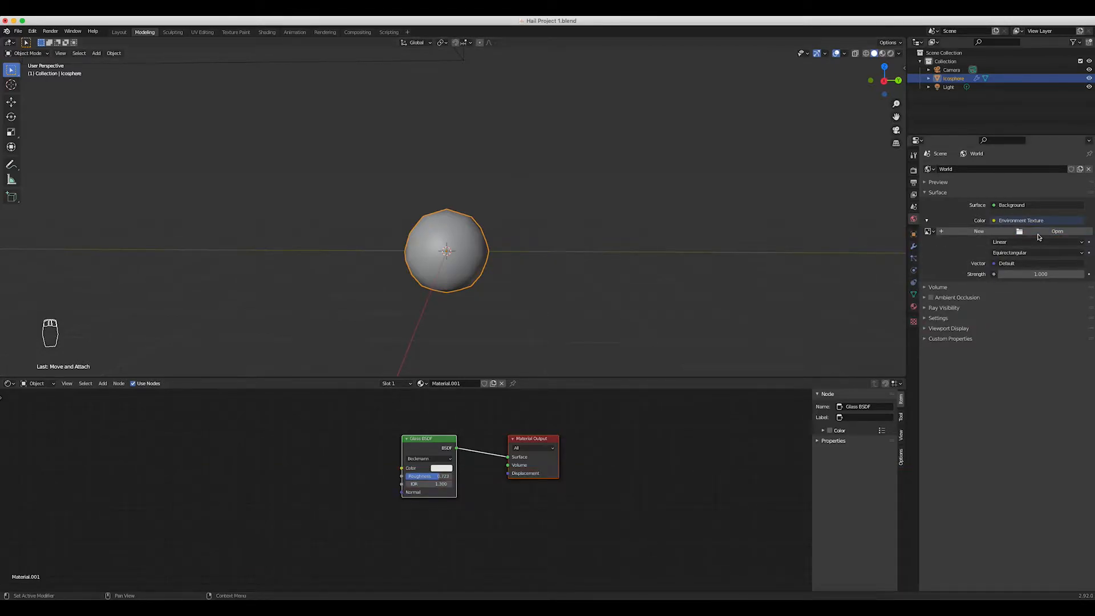
scroll(357, 430, down, 3)
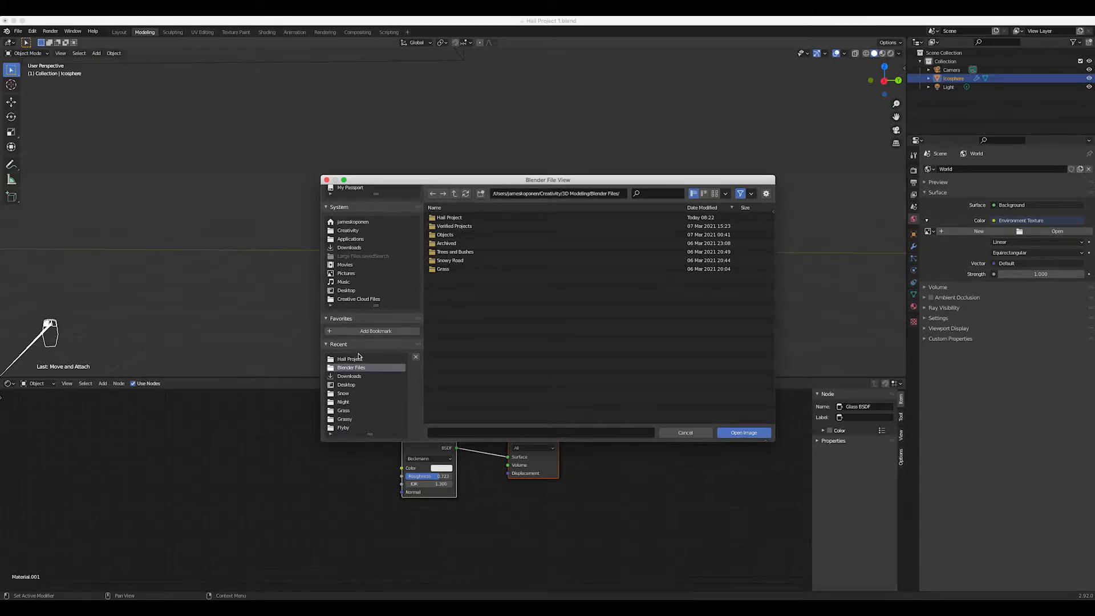
click(456, 194)
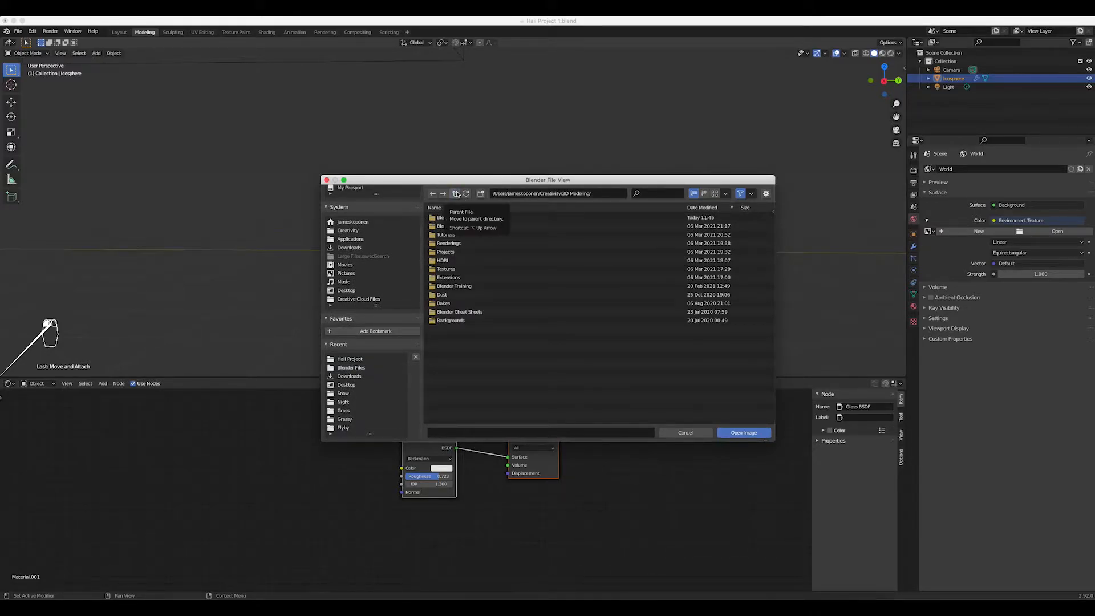
click(443, 260)
click(443, 251)
click(435, 234)
click(737, 433)
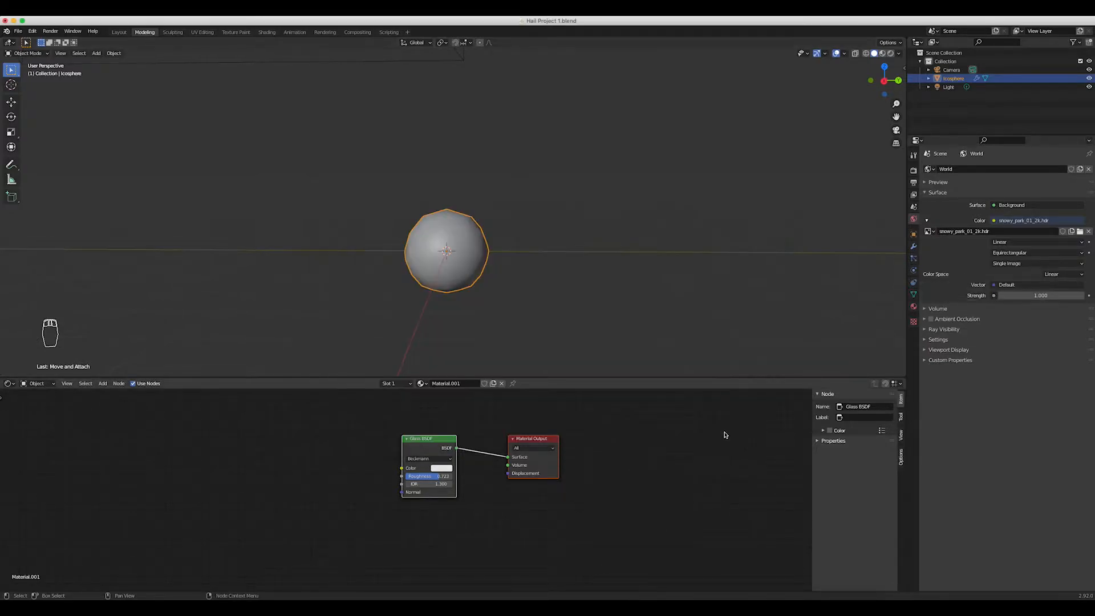
Render the current frame to check the ball under the snowy park environment lighting.
click(50, 31)
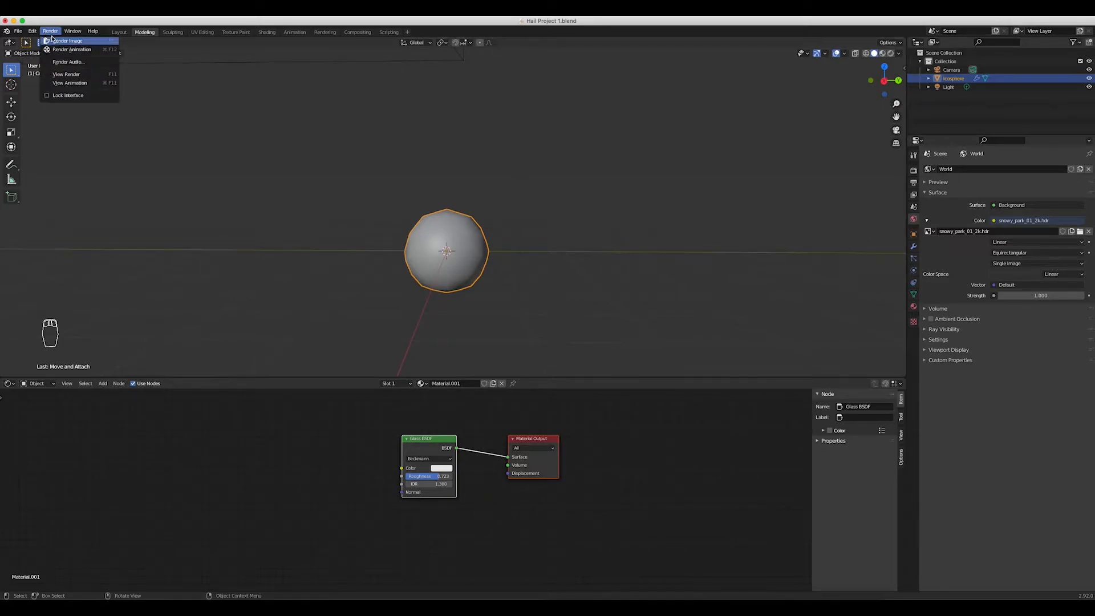
click(55, 40)
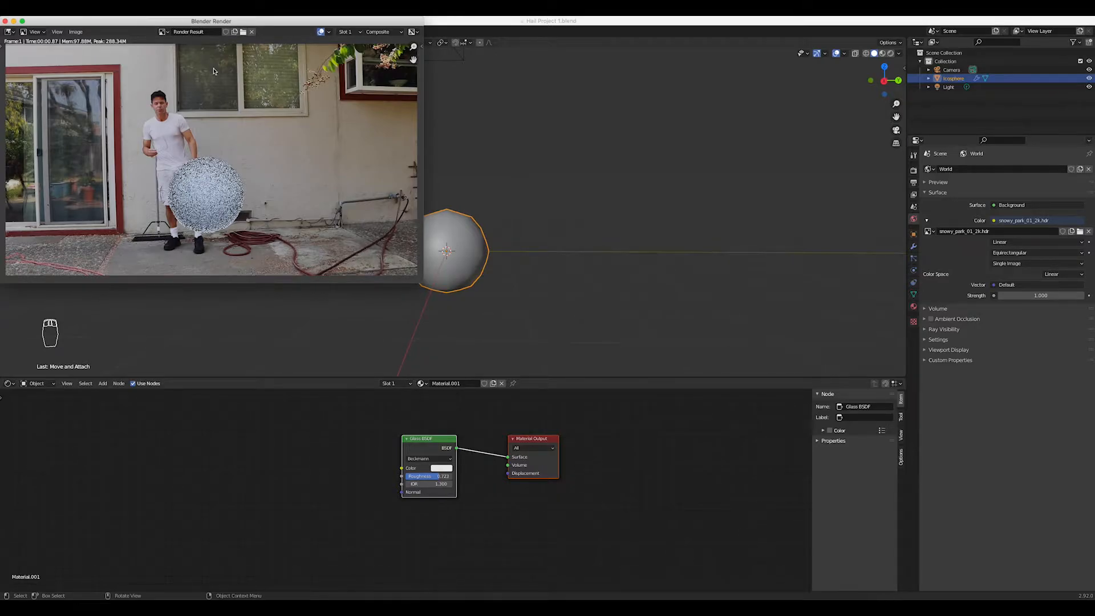
drag(146, 22, 196, 91)
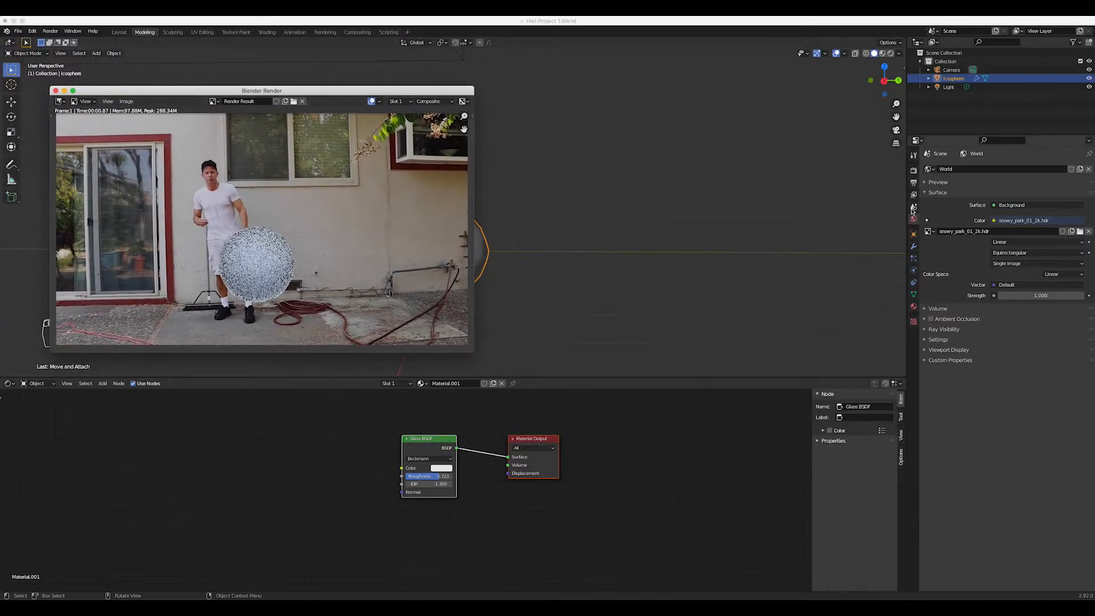
Set the Cycles sampling to 16 viewport samples and 32 render samples.
click(913, 196)
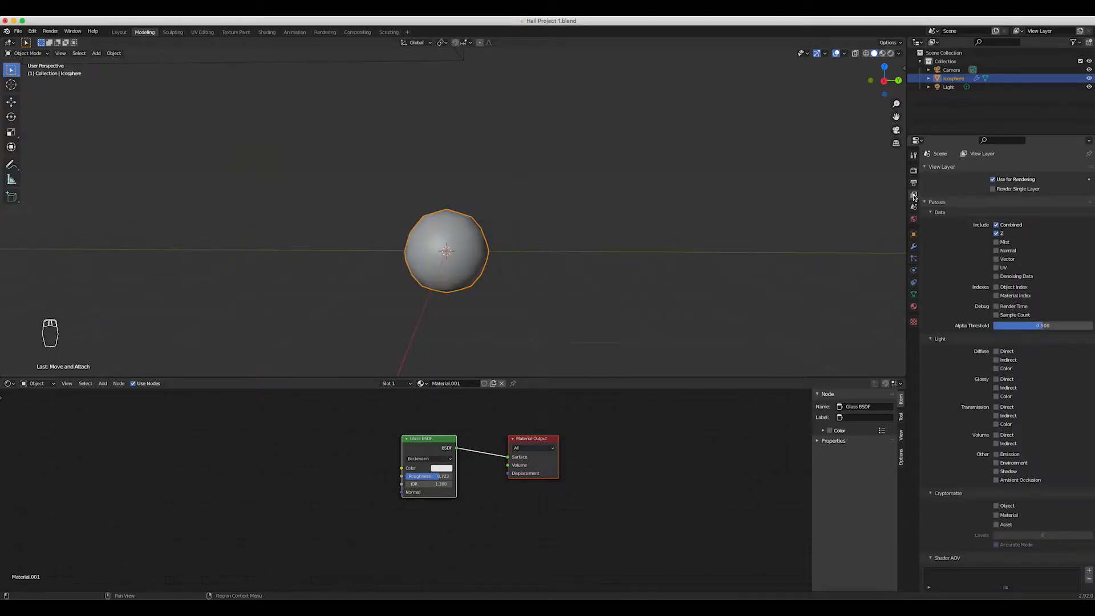
click(914, 171)
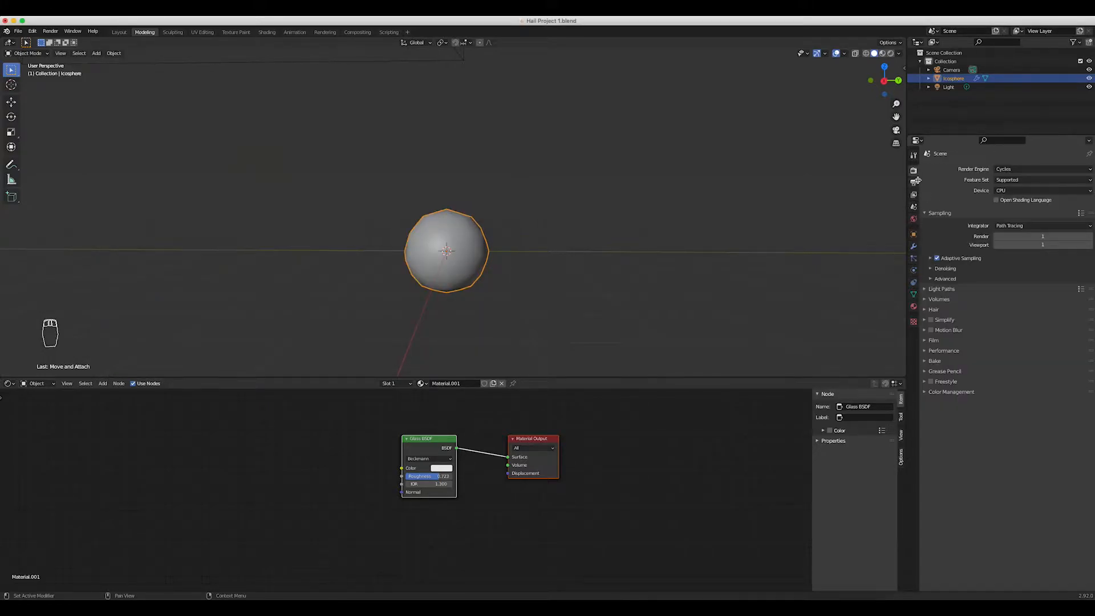
click(914, 183)
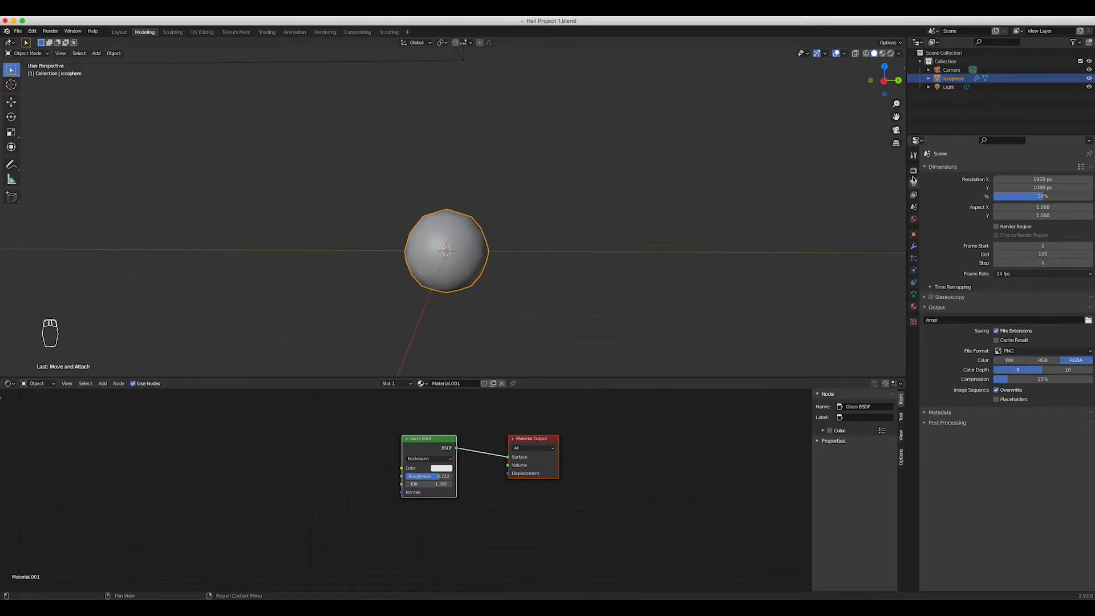
click(913, 170)
click(1026, 245)
text(16)
key(Return)
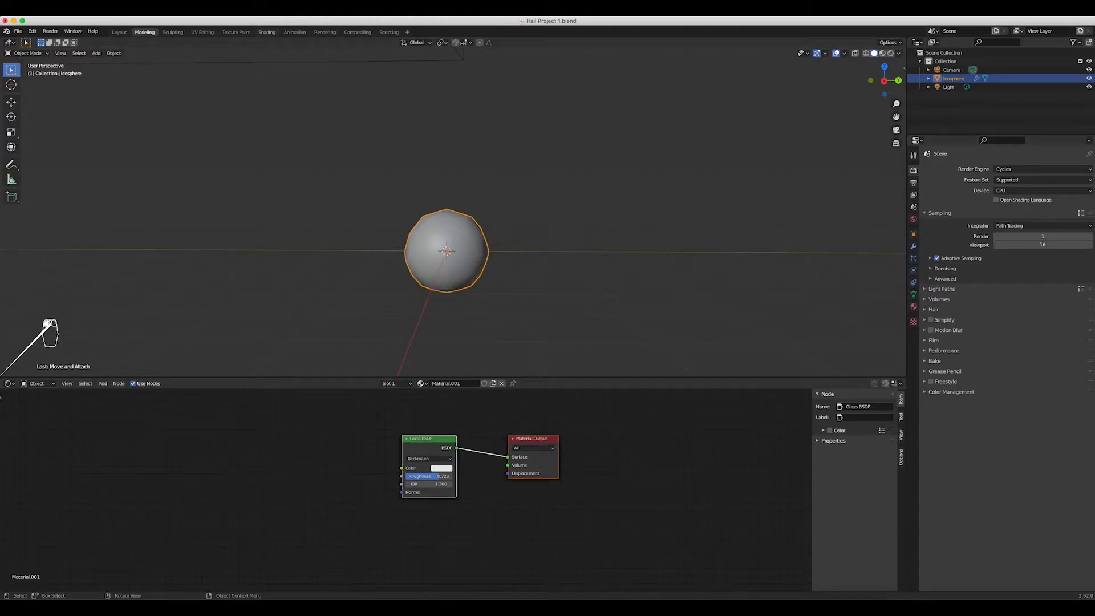
click(1021, 237)
text(32)
key(Return)
Render the frame with the raised sample count, inspect the hail ball, and close the render window.
click(51, 31)
click(63, 41)
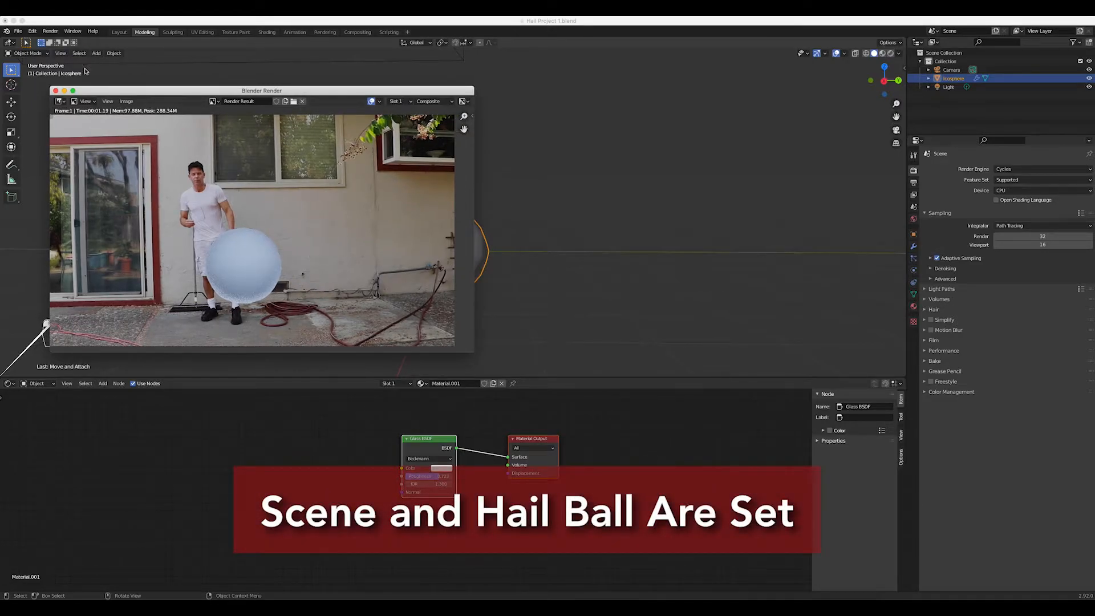
drag(86, 93, 102, 96)
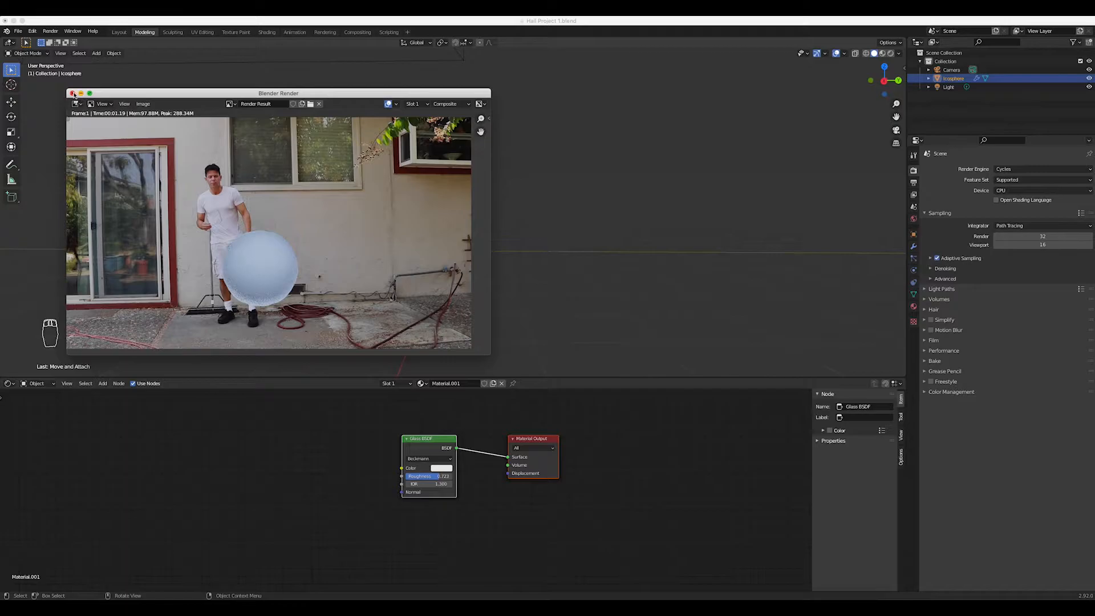
click(73, 94)
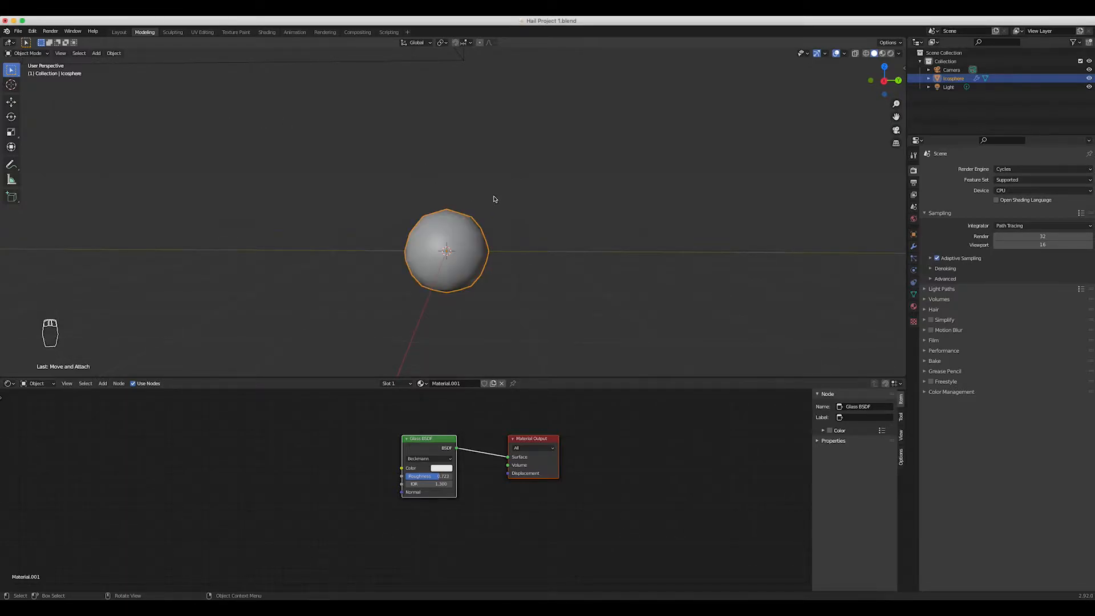
In top view, move the light onto the ball's center, about 4.09 m toward negative X and 1 m toward negative Y.
click(946, 87)
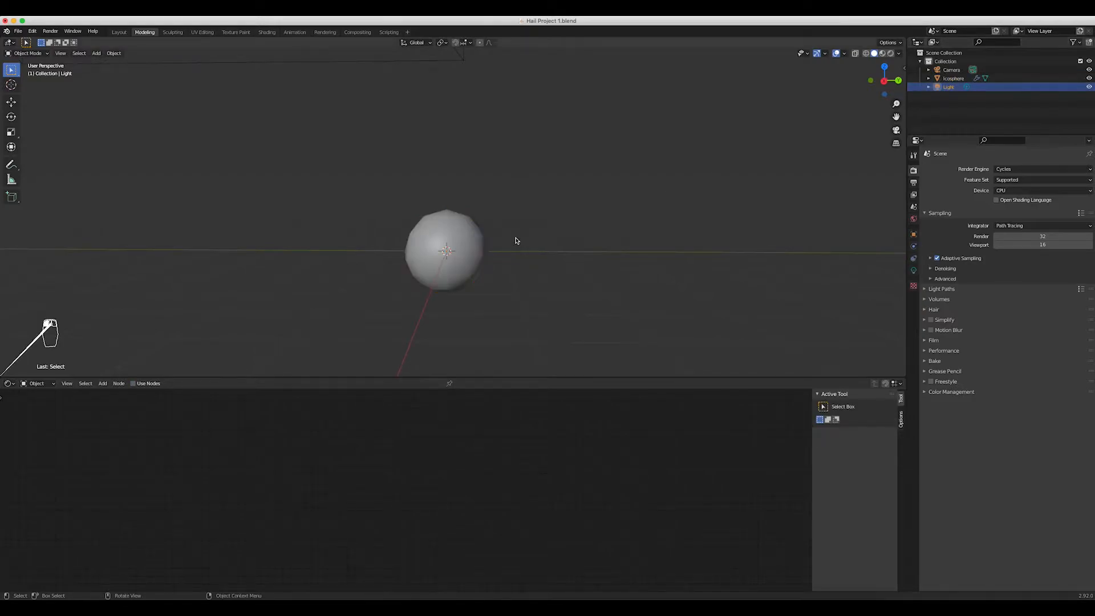
key(KP_7)
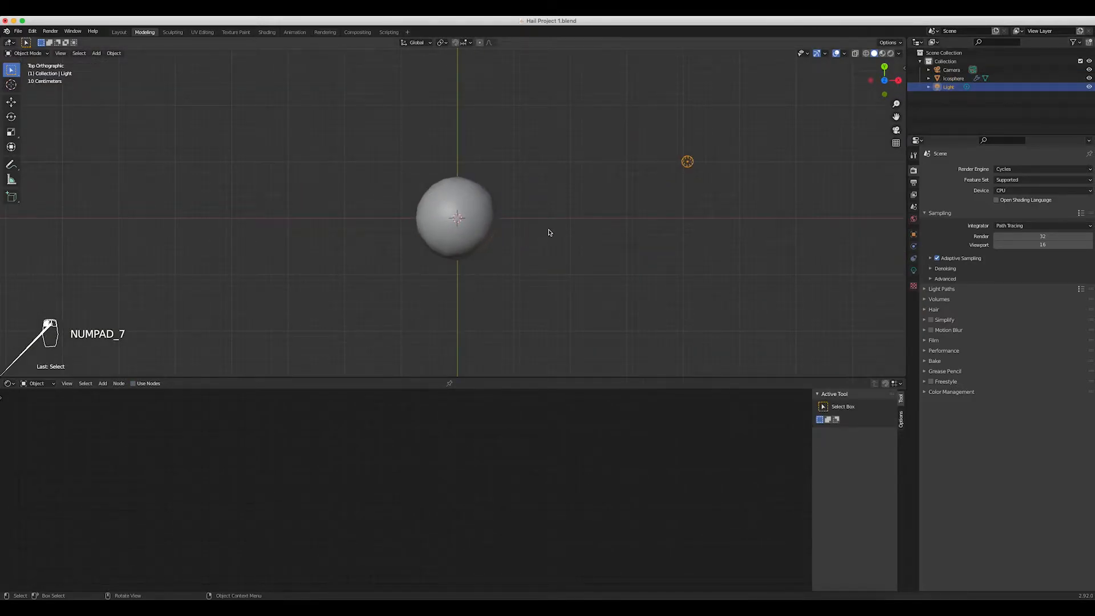
key(g)
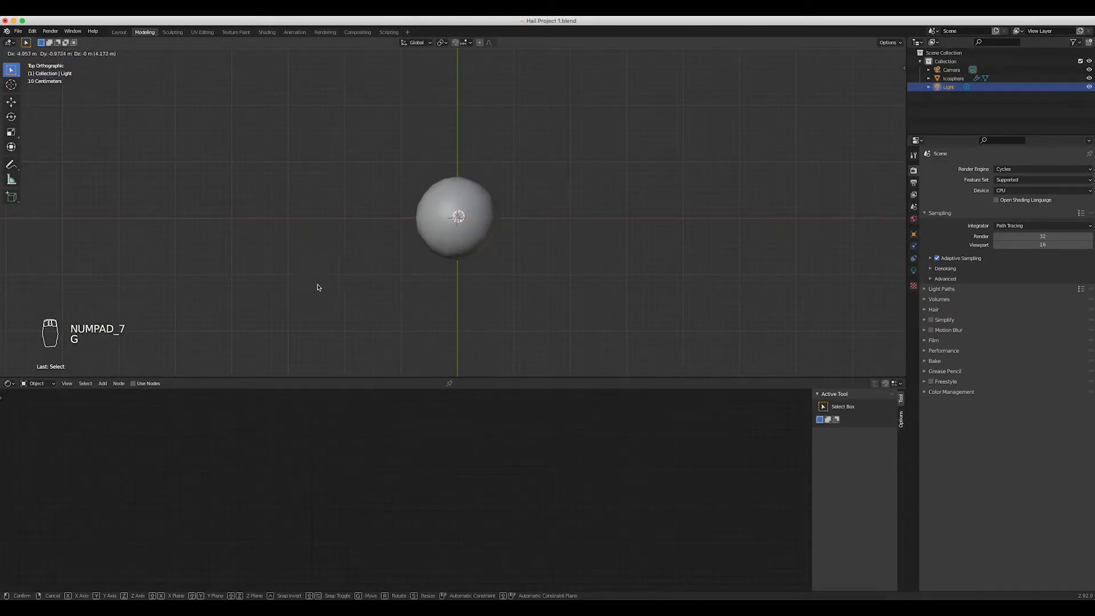
click(320, 288)
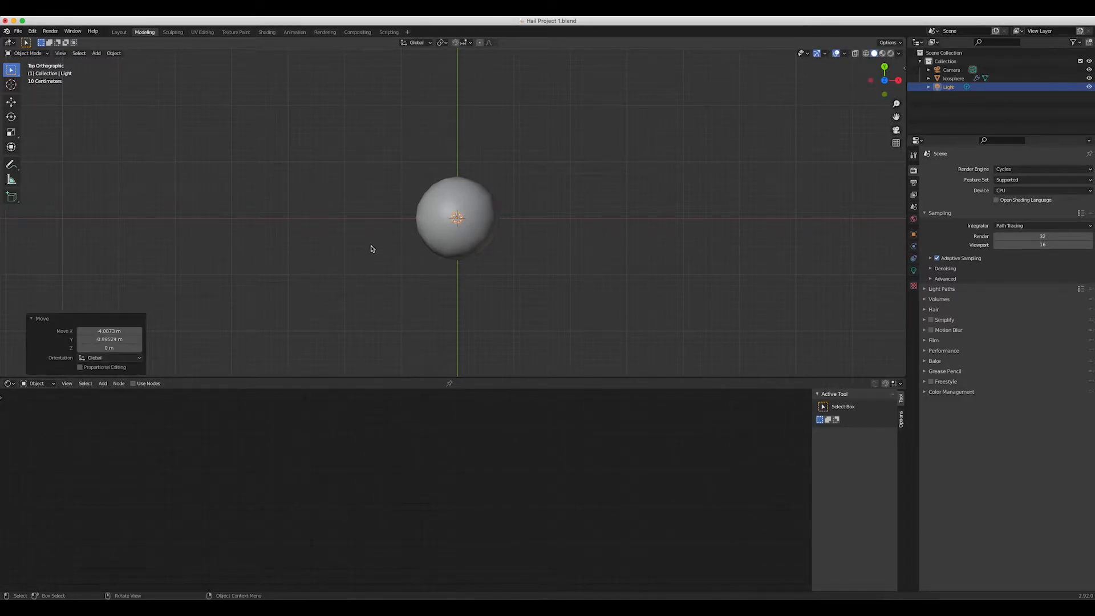
In camera view, add a plane for the ground and scale it up uniformly by about 6.27.
key(KP_0)
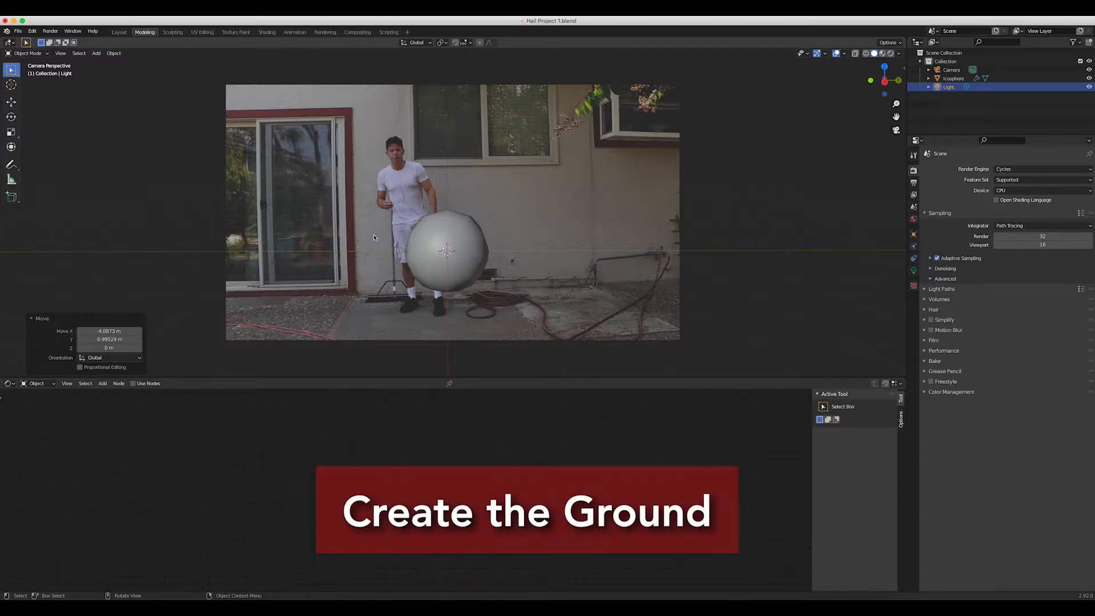
click(334, 295)
key(shift+a)
mouse_move(336, 296)
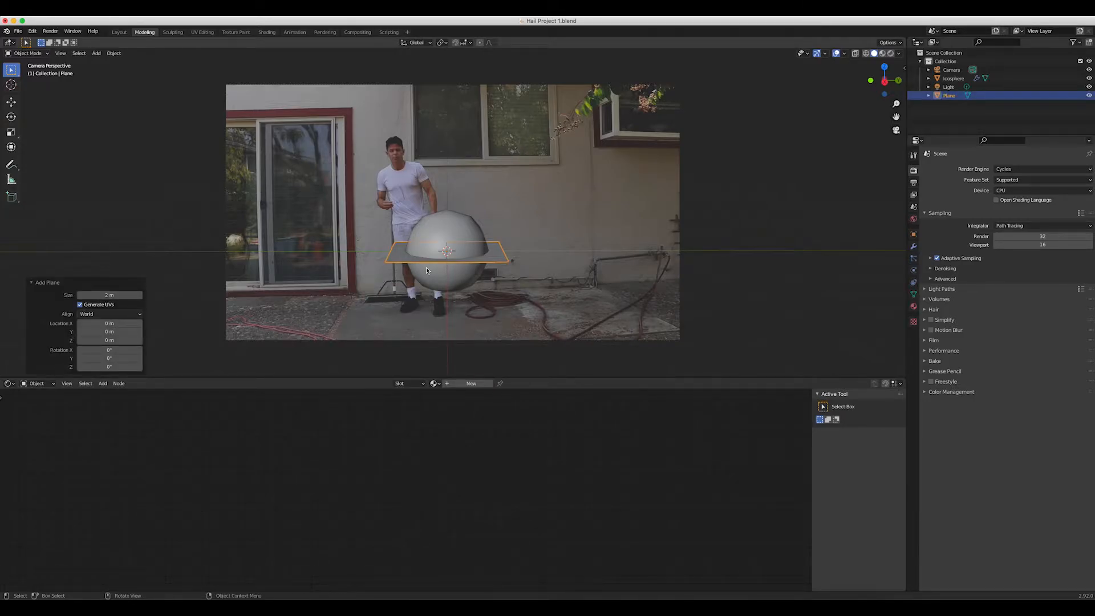
key(s)
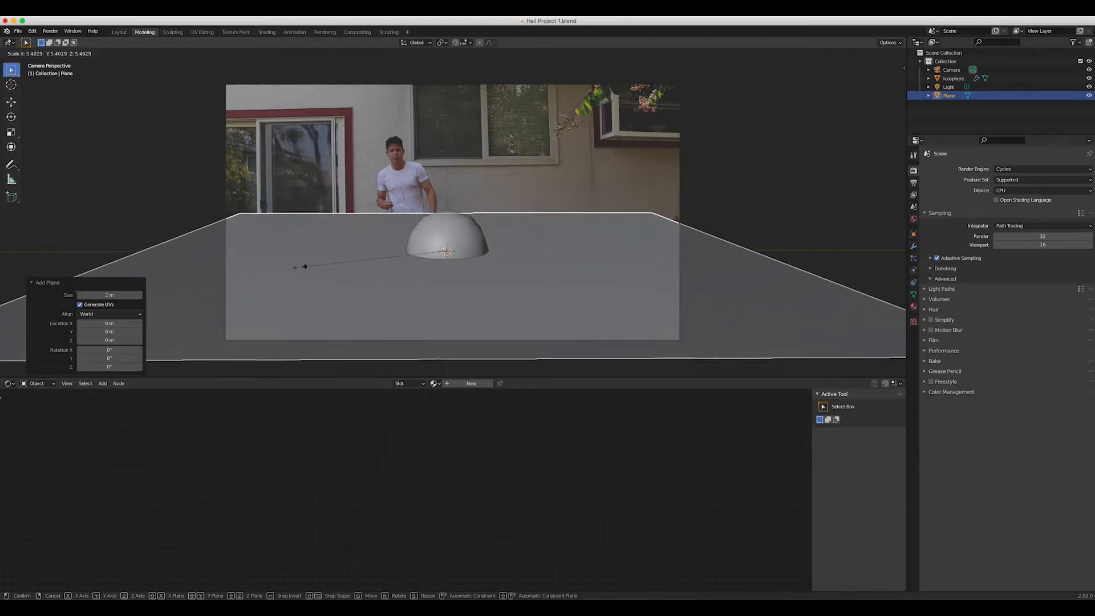
click(279, 269)
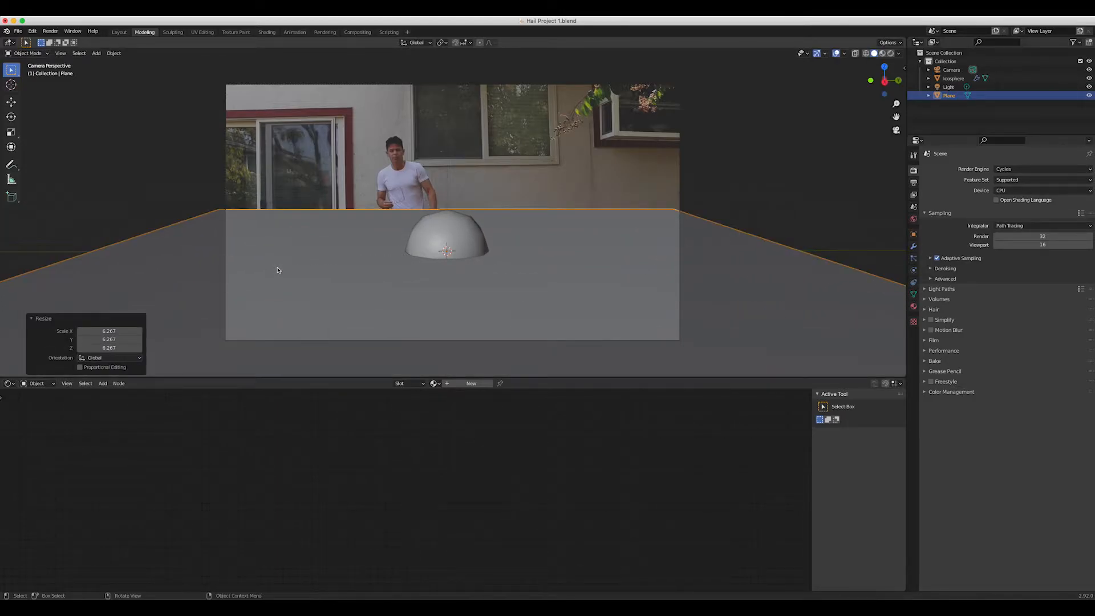
Scale the ground plane by about 1.06 along Y and about 0.5 along X.
key(s)
key(y)
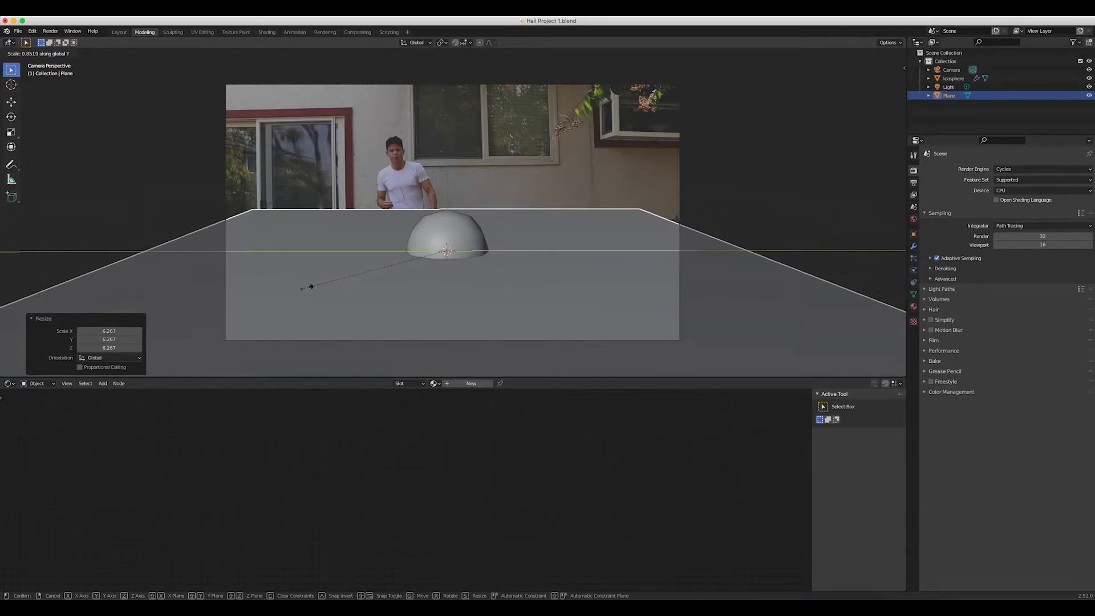
click(268, 278)
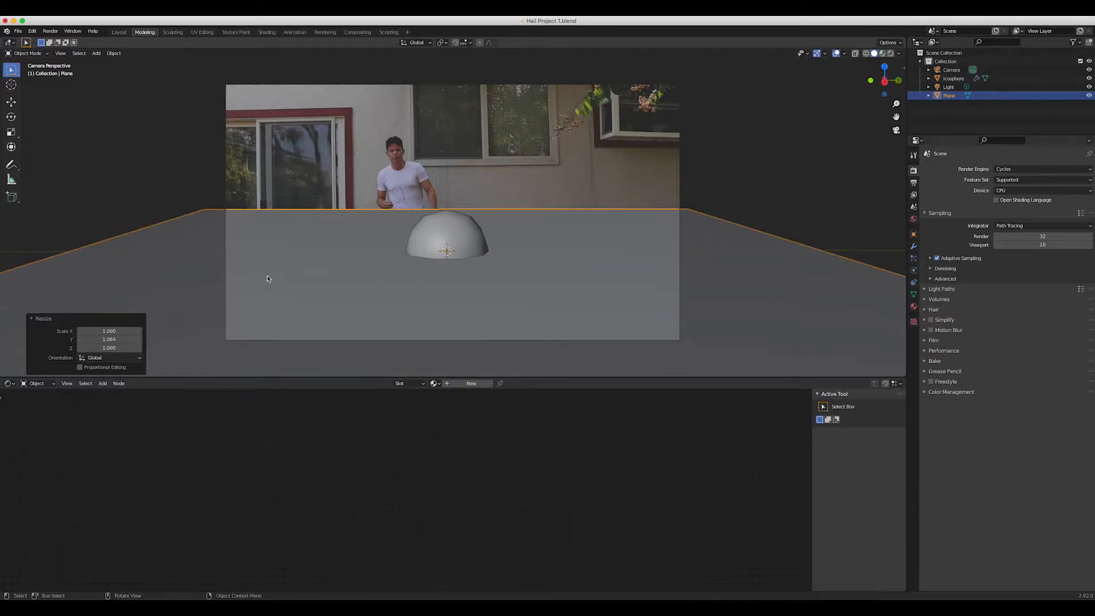
key(s)
key(x)
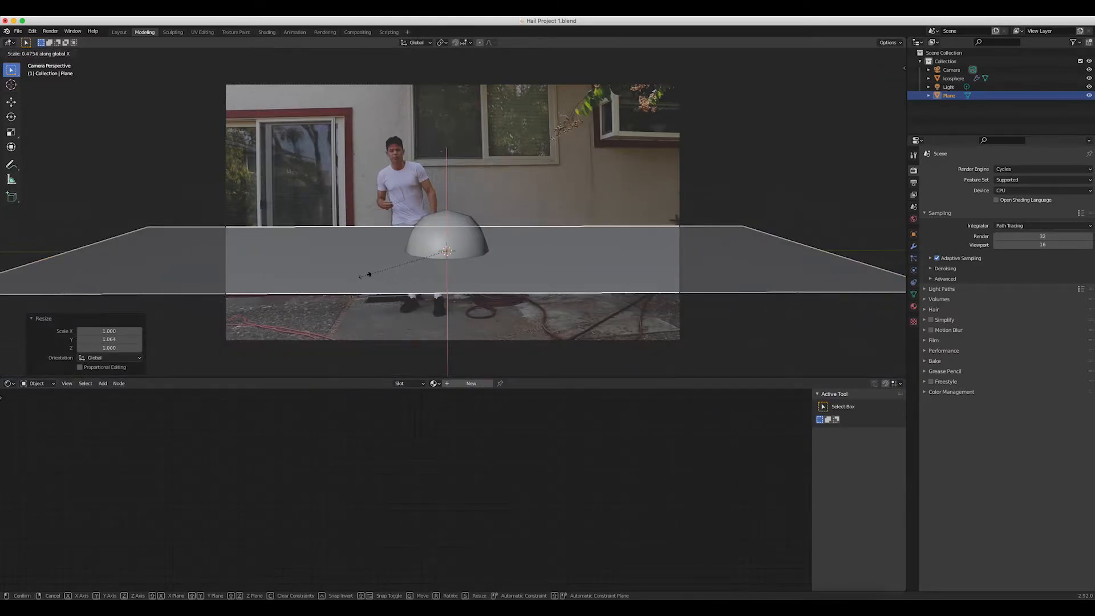
click(359, 278)
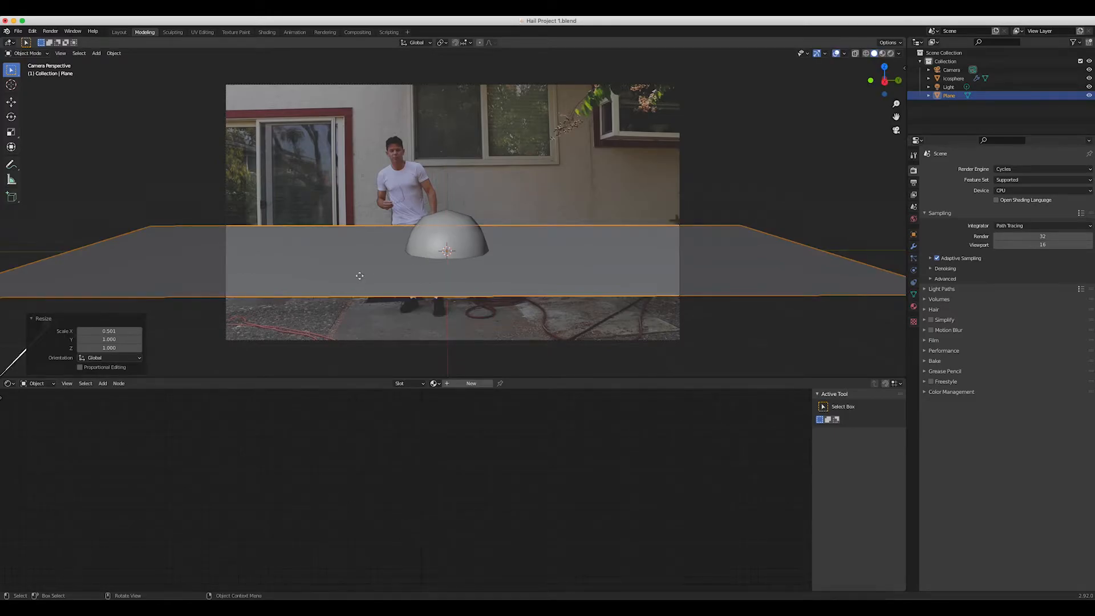
Lower the ground plane about 1.72 m along Z to match the patio in the footage.
key(g)
key(z)
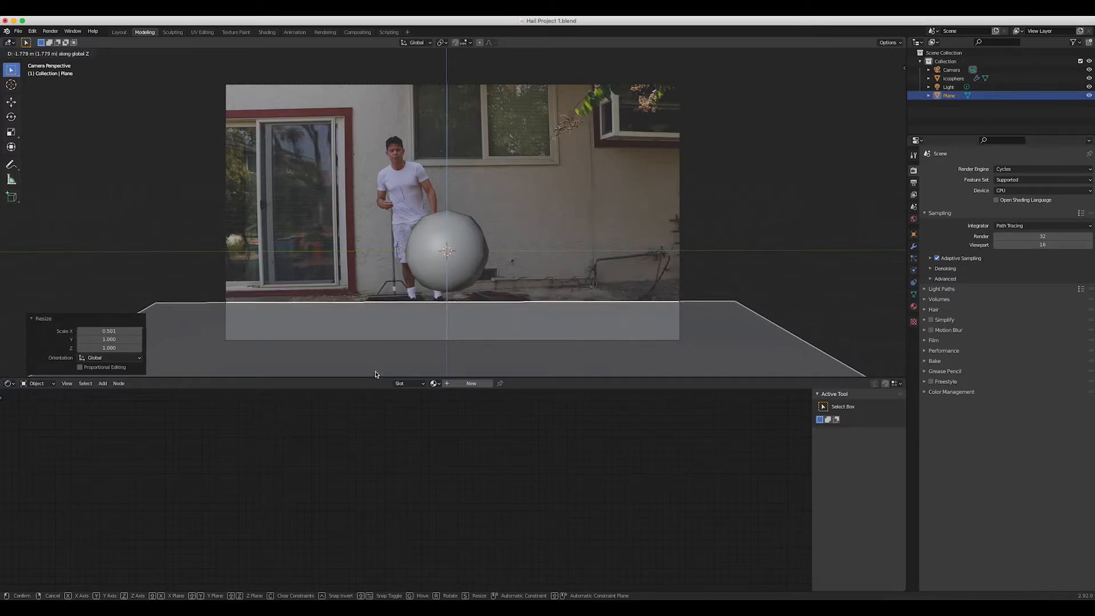
click(376, 372)
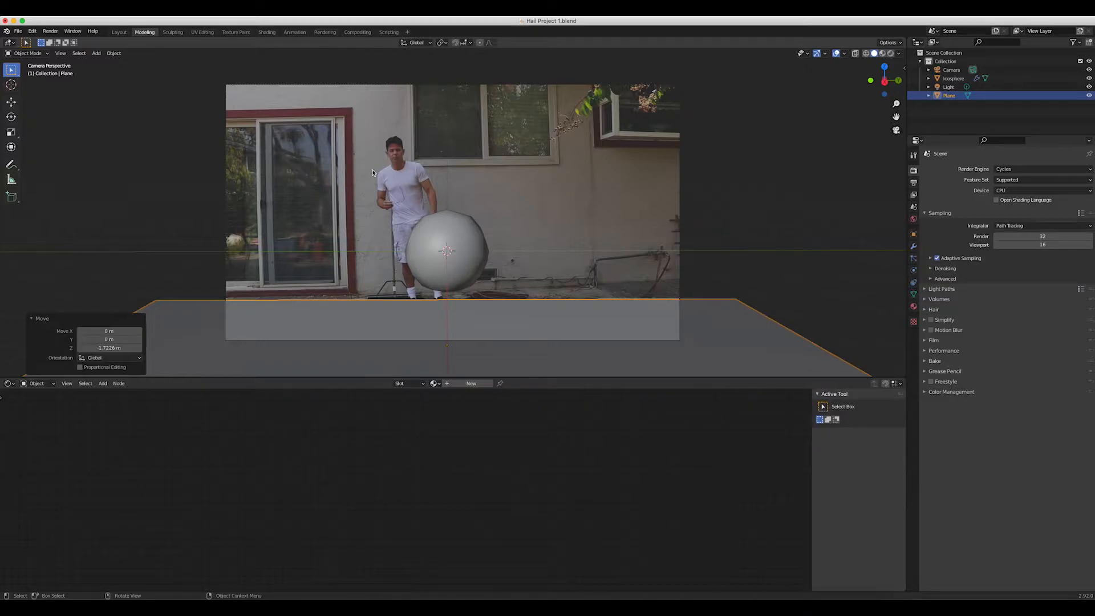
scroll(372, 172, left, 5)
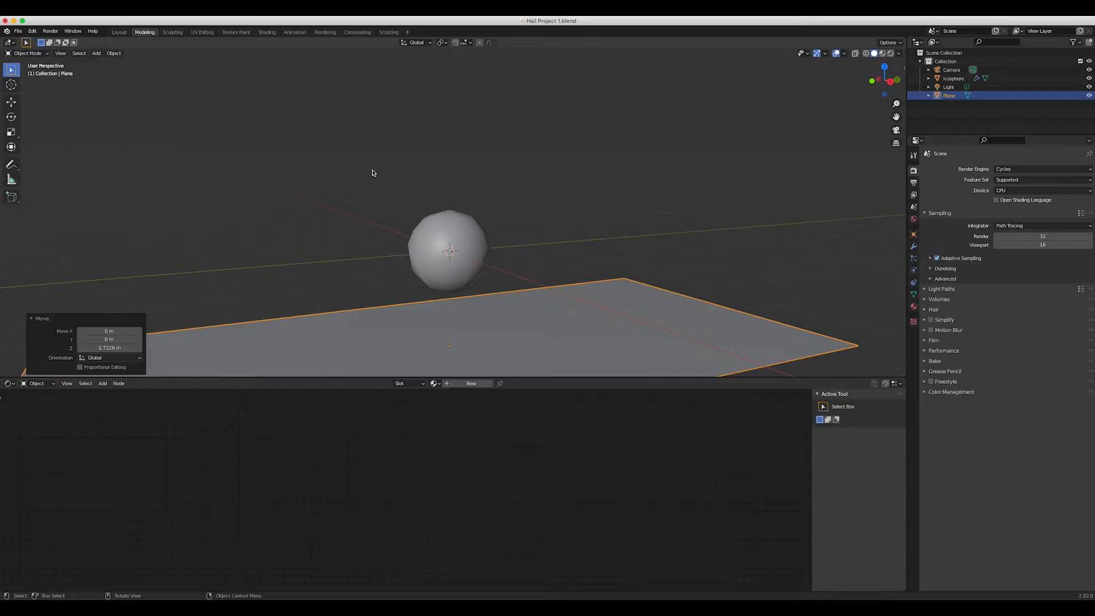
In camera view, rotate the ground plane about 4.1° around Z and shift it about 0.21 m along Y and 0.14 m up.
key(KP_0)
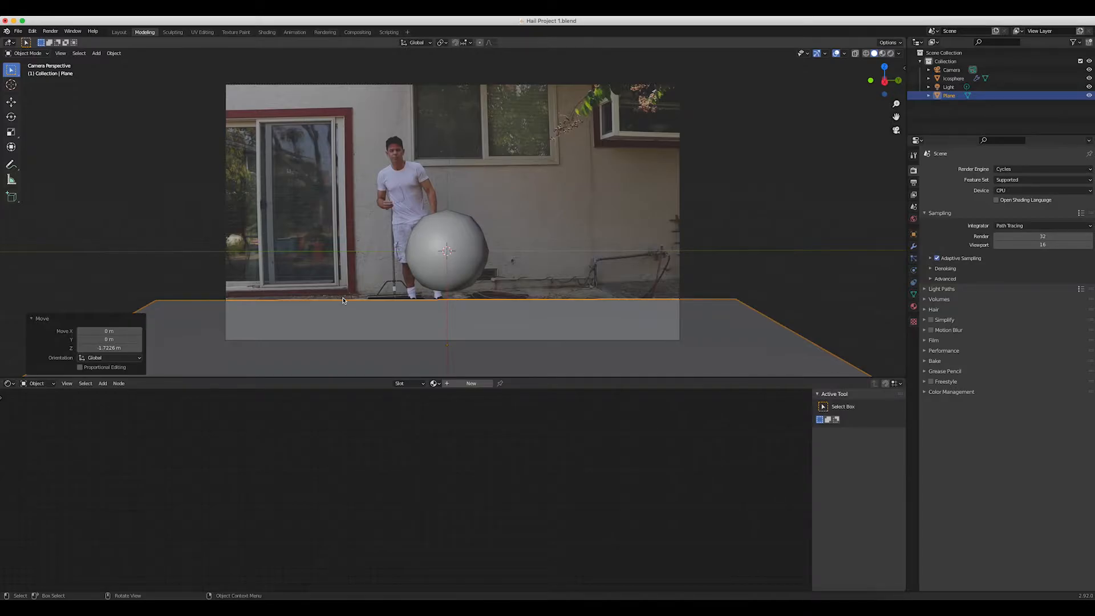
key(KP_0)
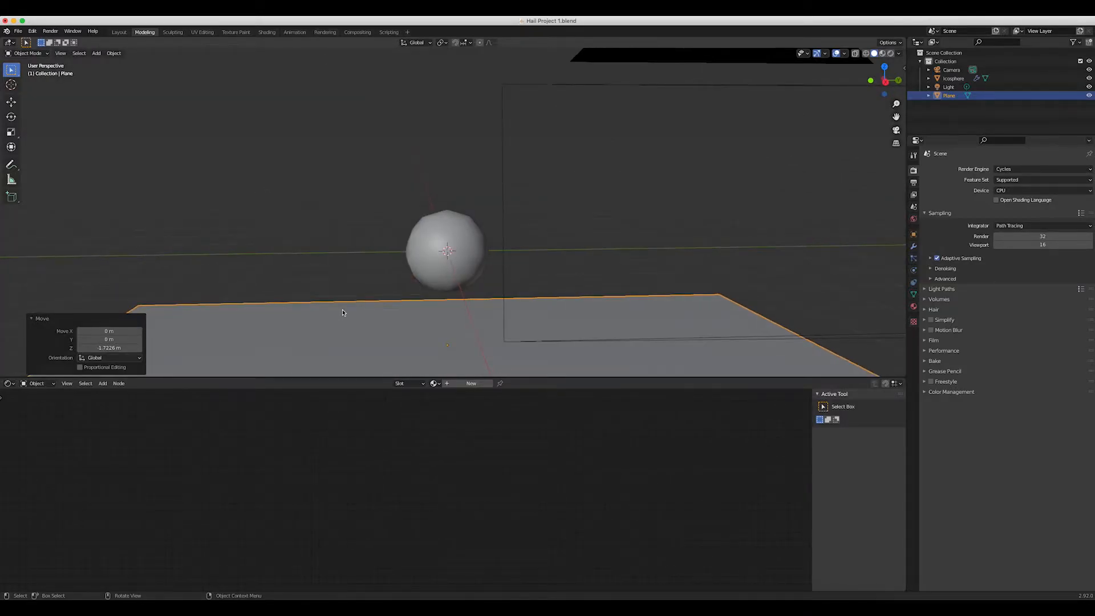
key(KP_0)
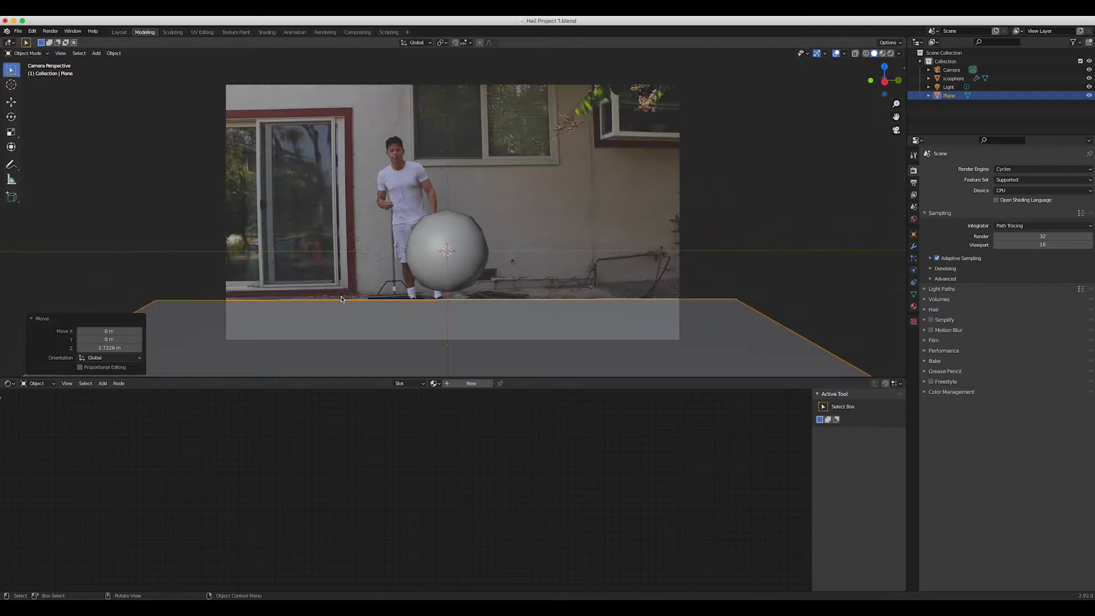
key(r)
key(z)
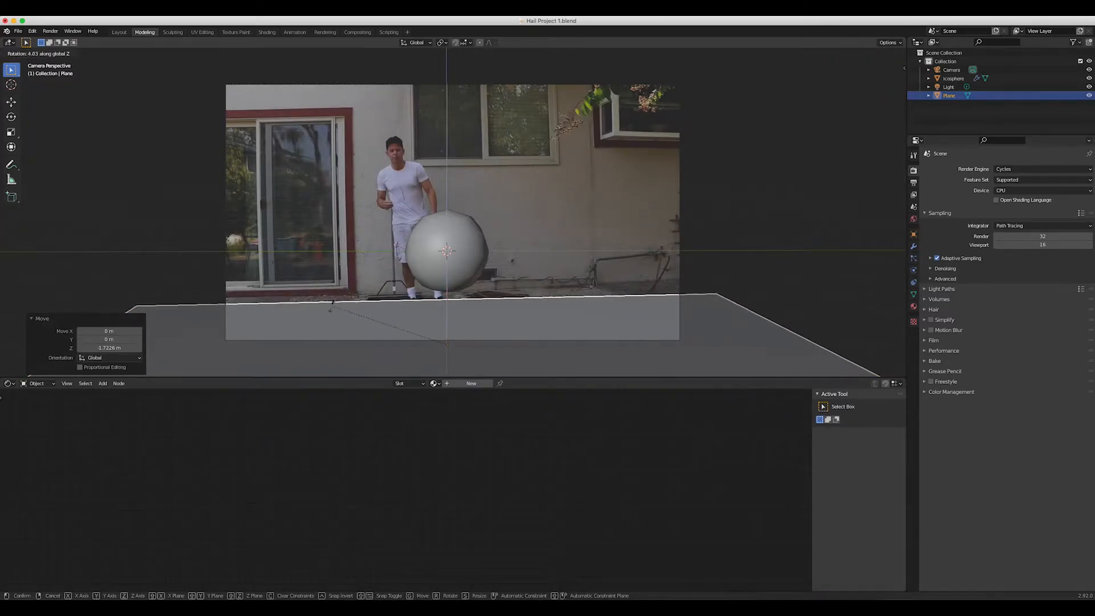
click(330, 309)
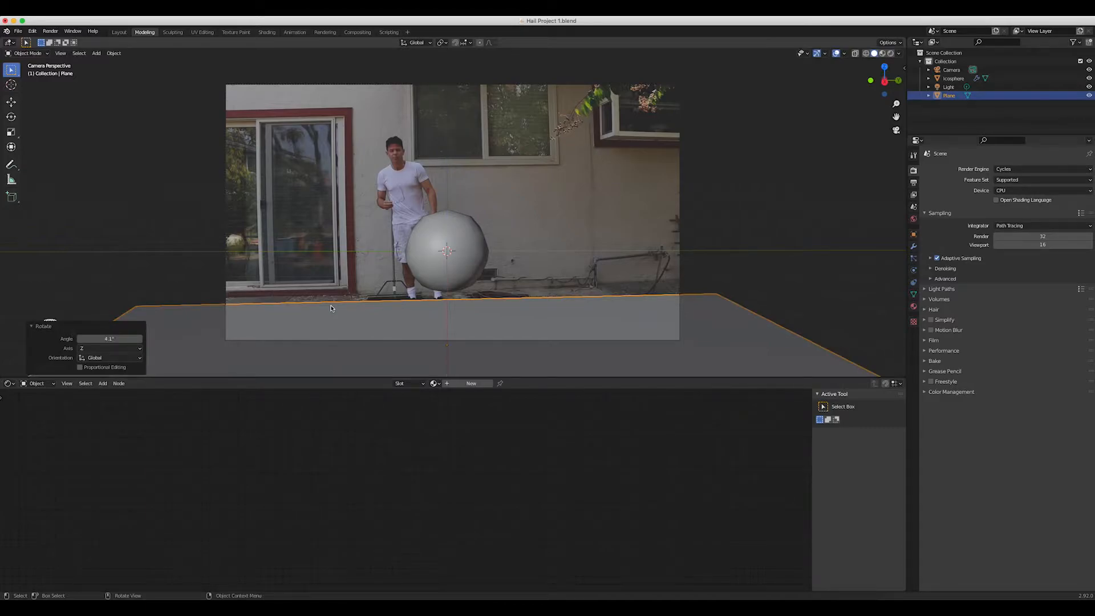
key(g)
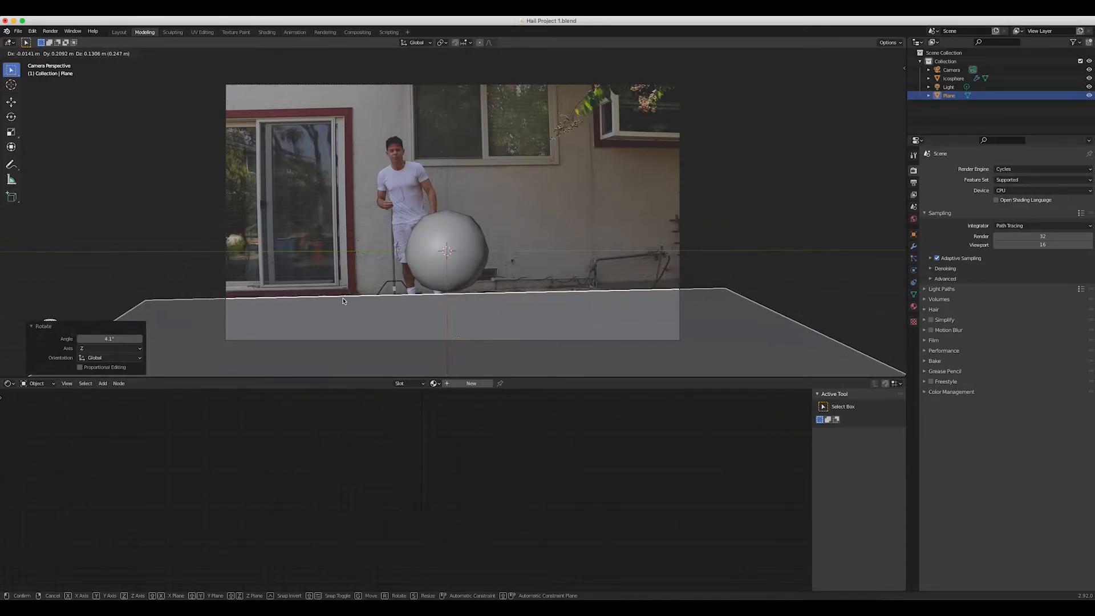
click(342, 300)
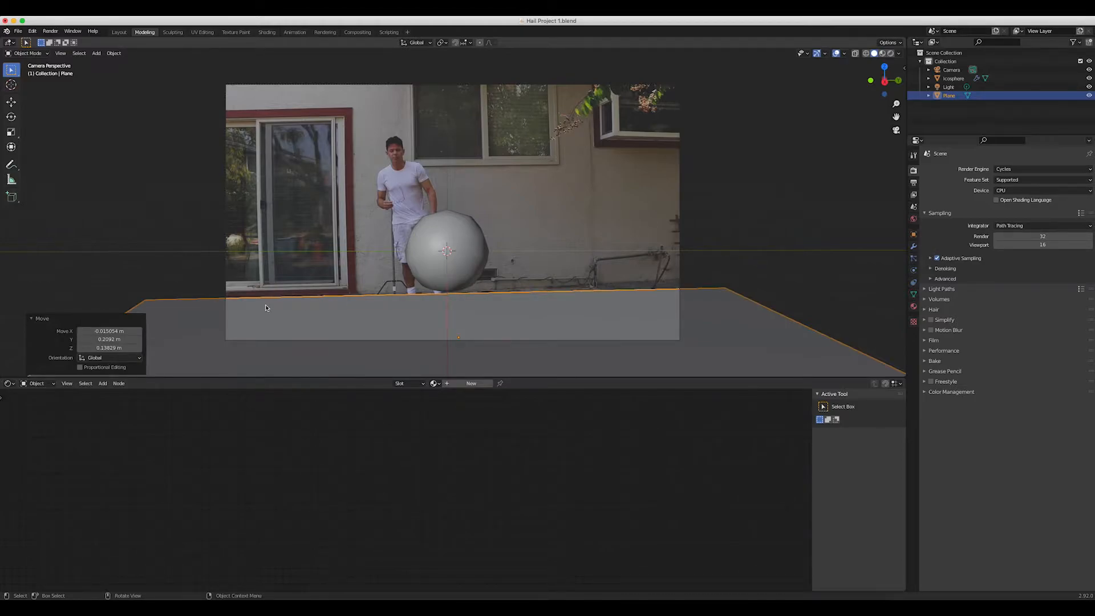
Rotate the ground plane about 2.12° more around Z and nudge it about 0.07 m along Y and 0.015 m up.
key(r)
key(z)
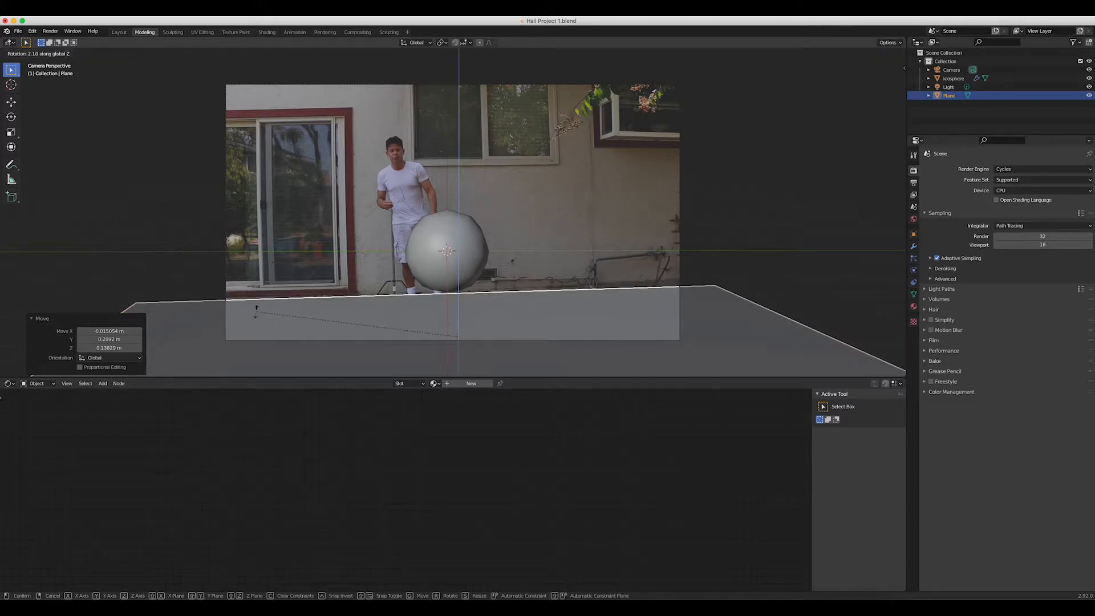
click(255, 311)
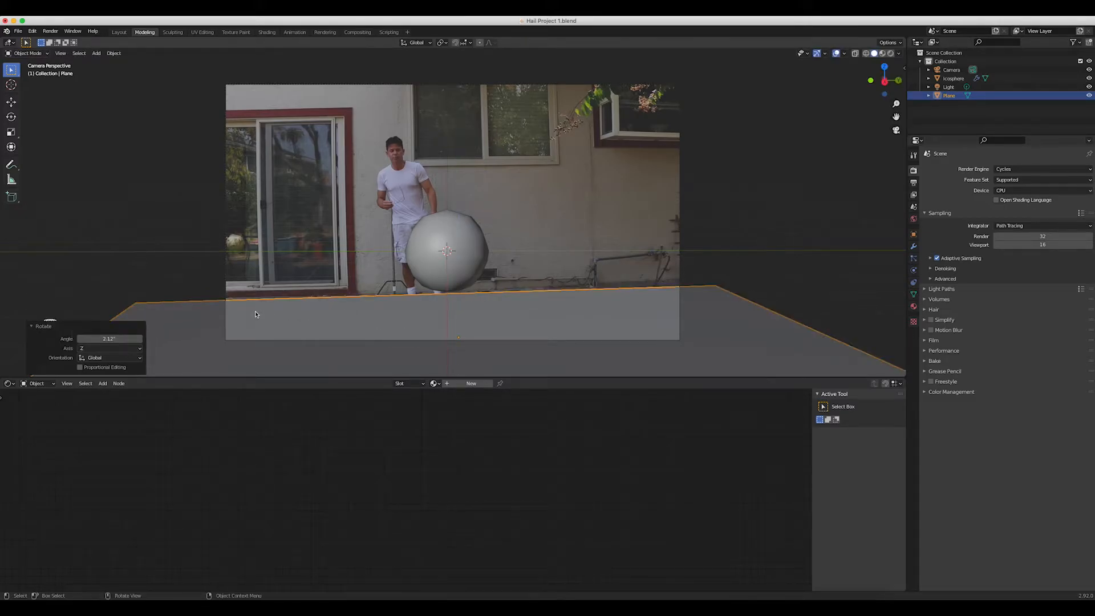
key(g)
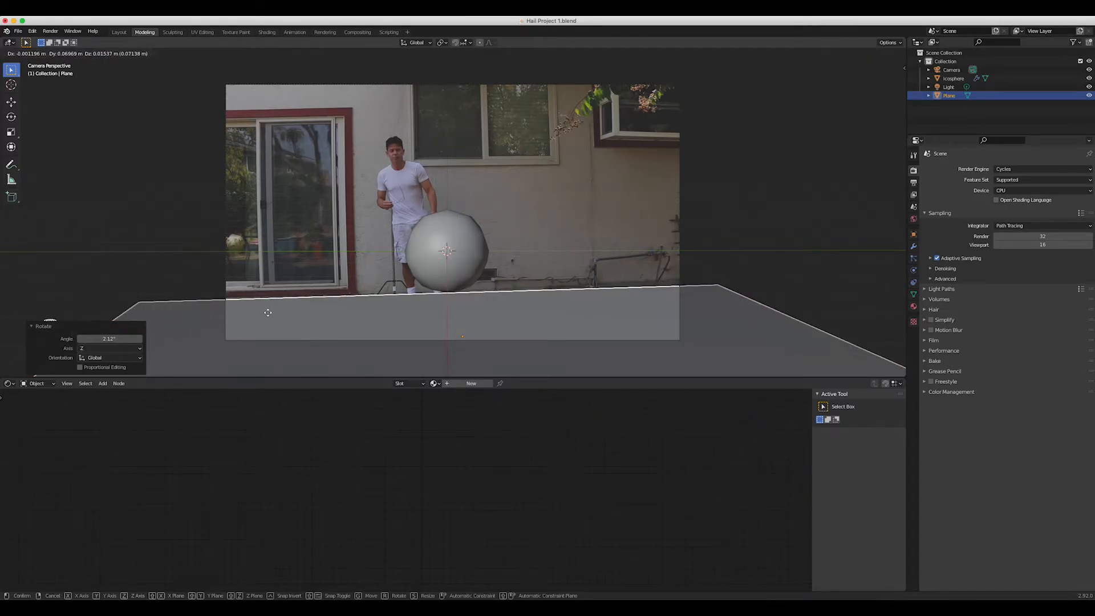
click(268, 313)
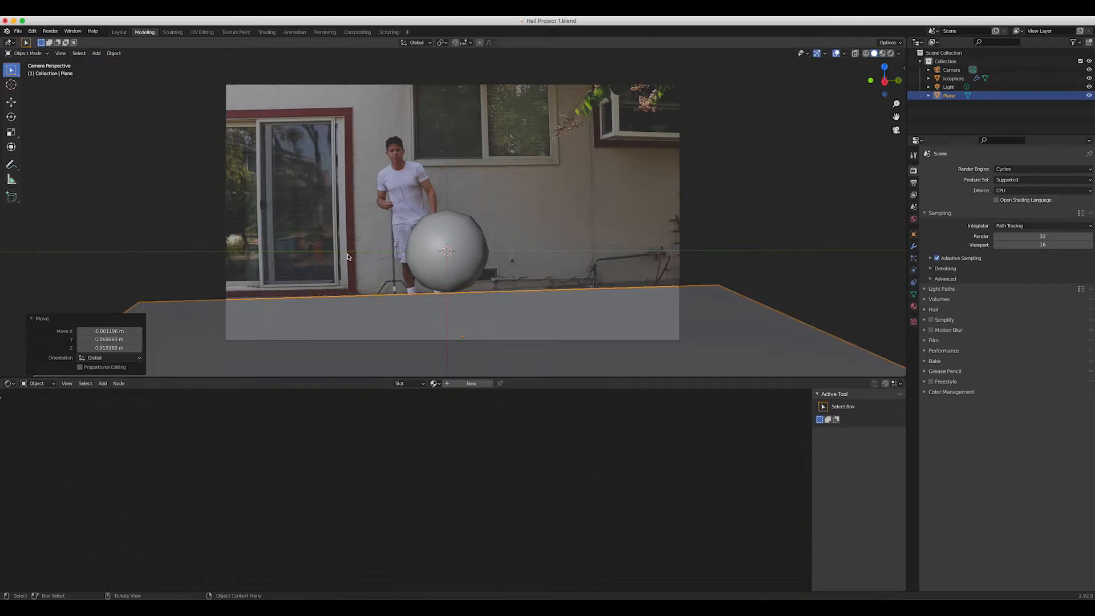
In front view, lower the hail ball about 0.98 m along Z toward the ground plane and return to camera view.
key(KP_7)
scroll(347, 255, down, 5)
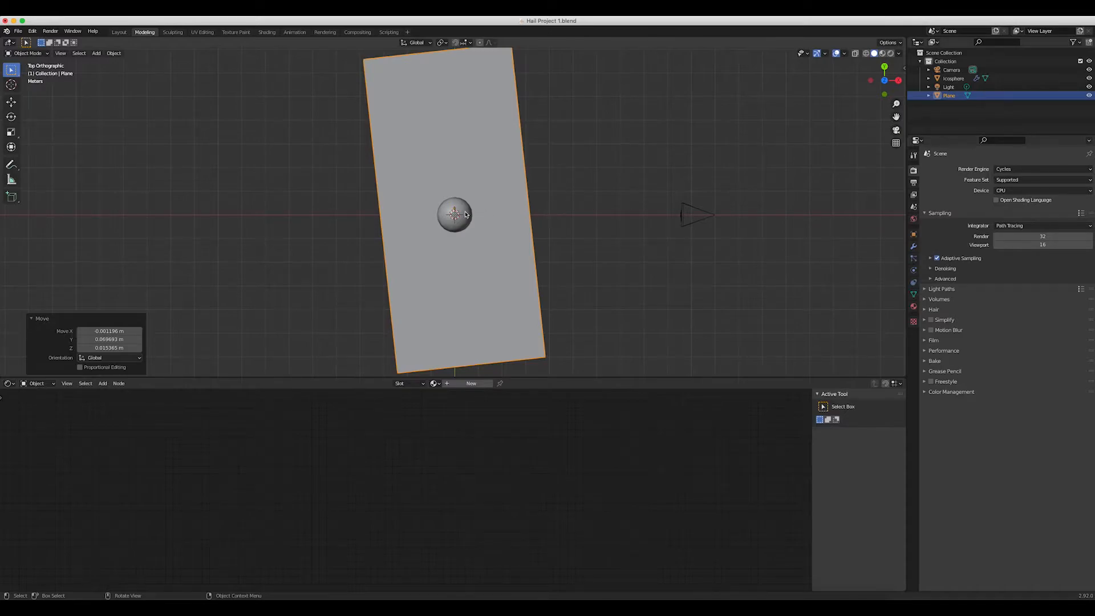
key(KP_1)
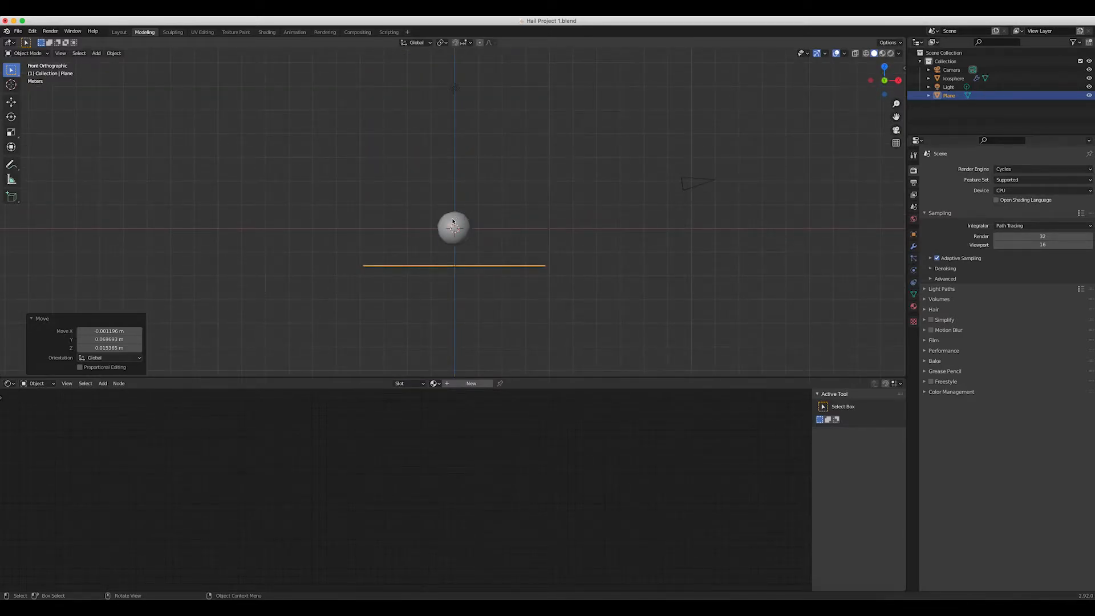
click(452, 222)
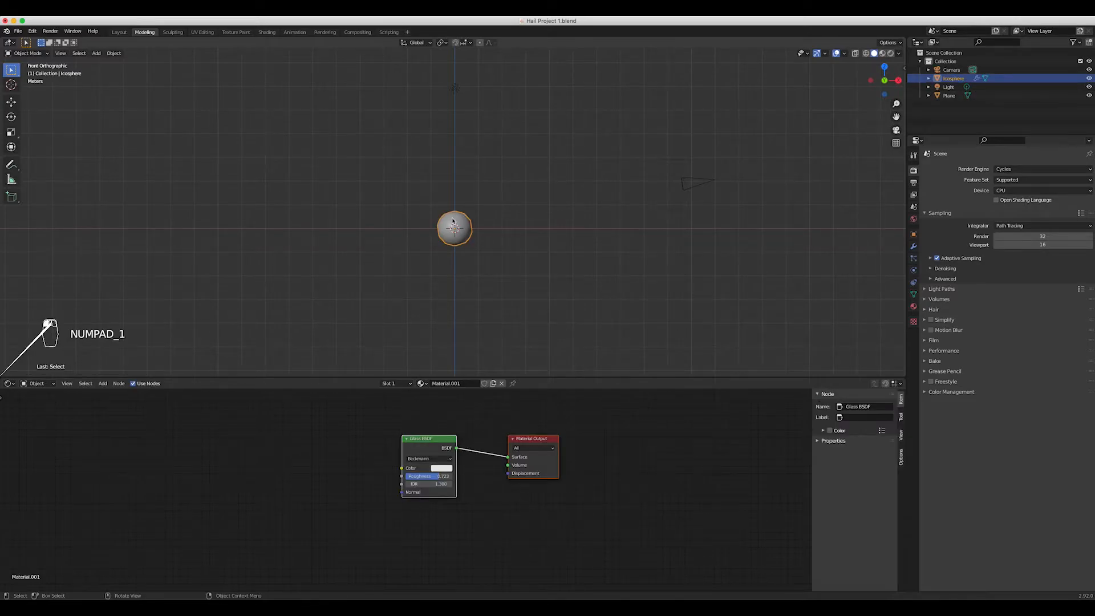
key(g)
key(z)
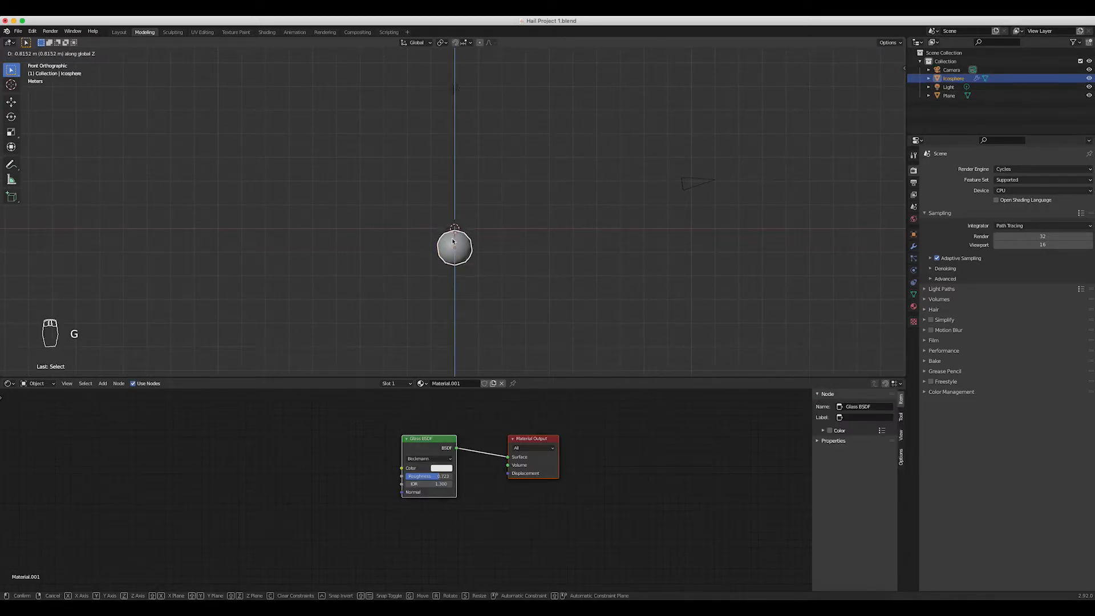
click(453, 244)
key(KP_0)
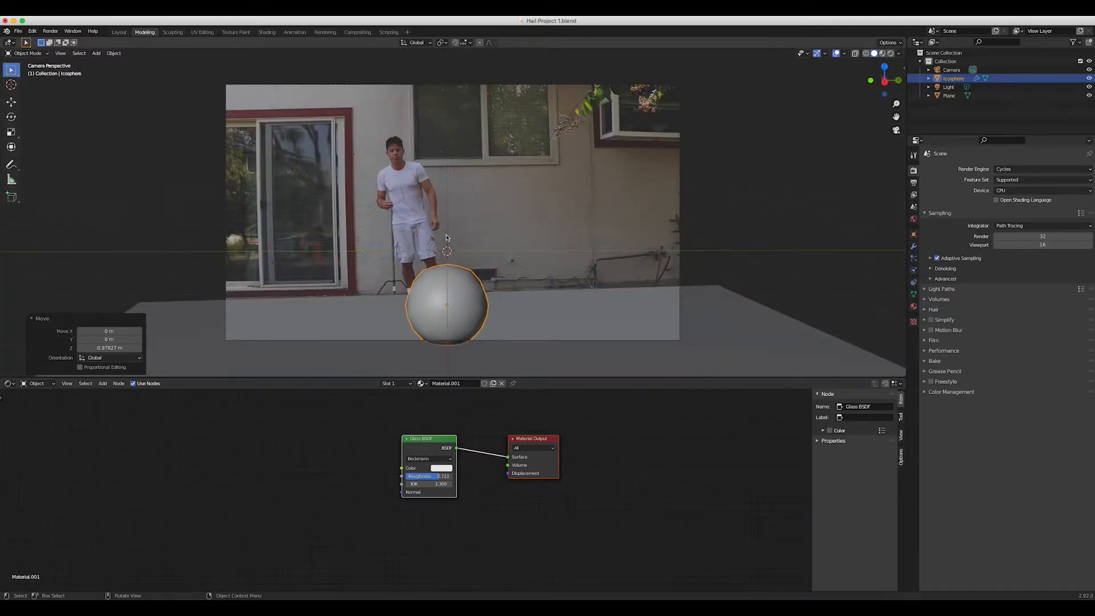
Render the current frame to check how the ball and the ground plane sit on the footage.
click(50, 31)
click(55, 40)
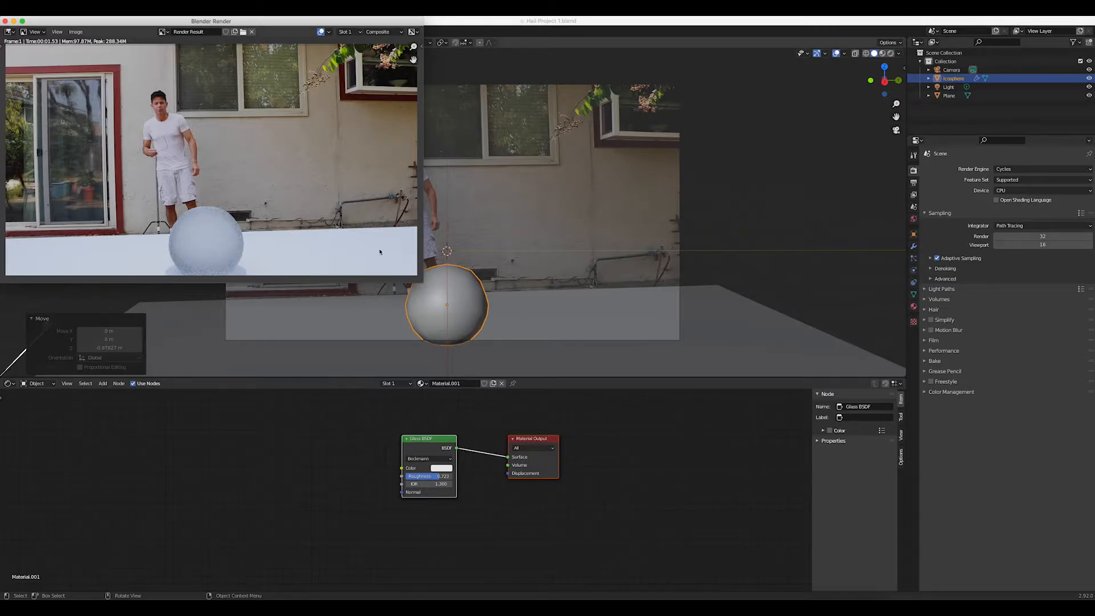
click(481, 331)
Make the ground plane a Shadow Catcher in its object visibility settings.
click(573, 309)
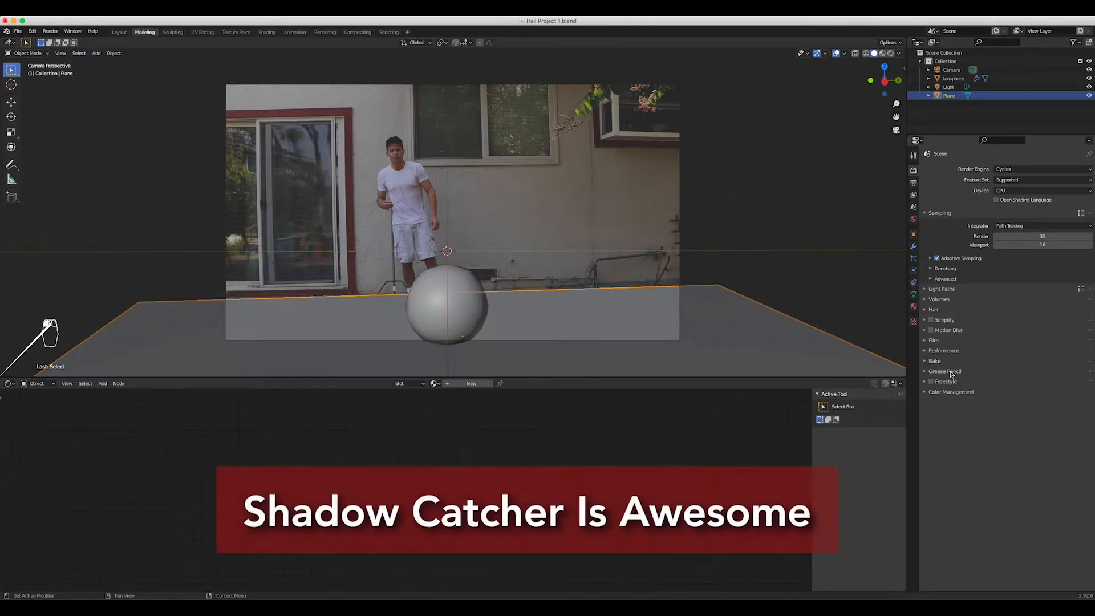
click(913, 234)
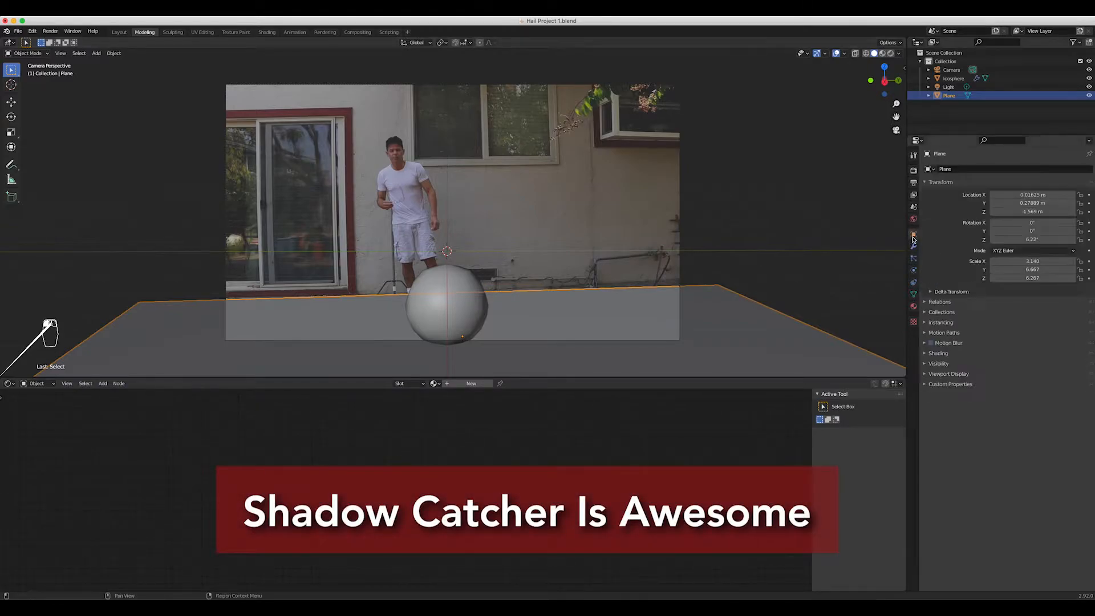
click(925, 364)
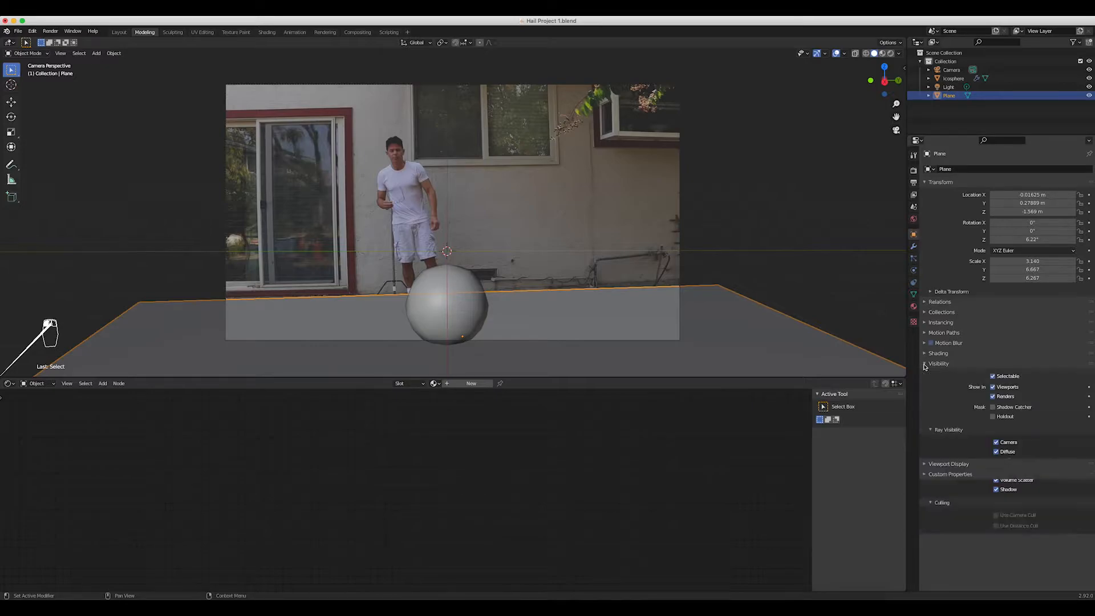
click(993, 407)
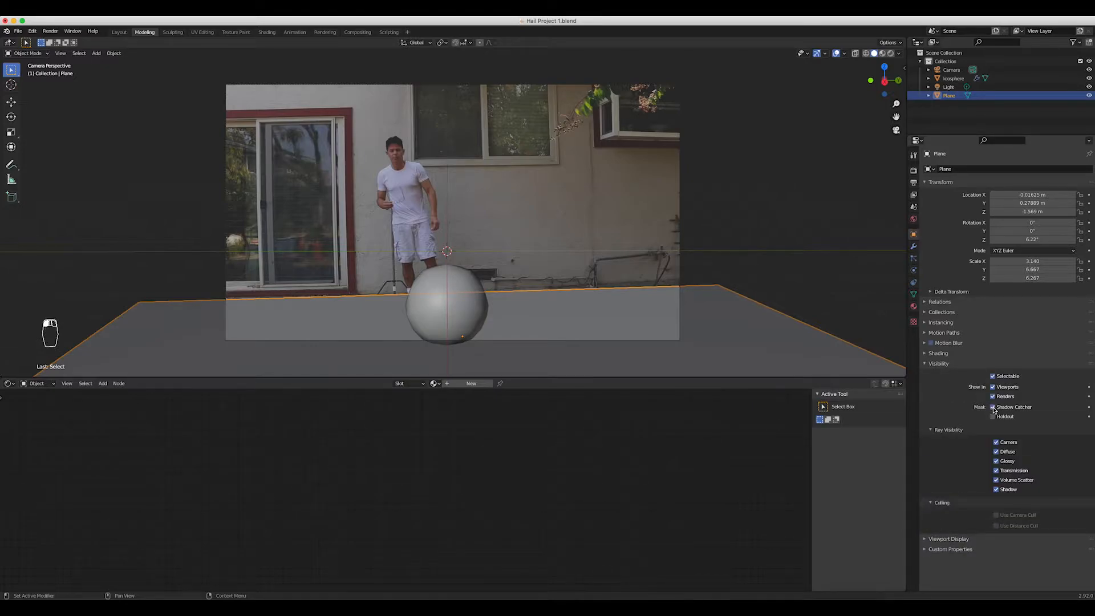
Render the frame again to check the shadow catcher against the patio footage.
click(49, 32)
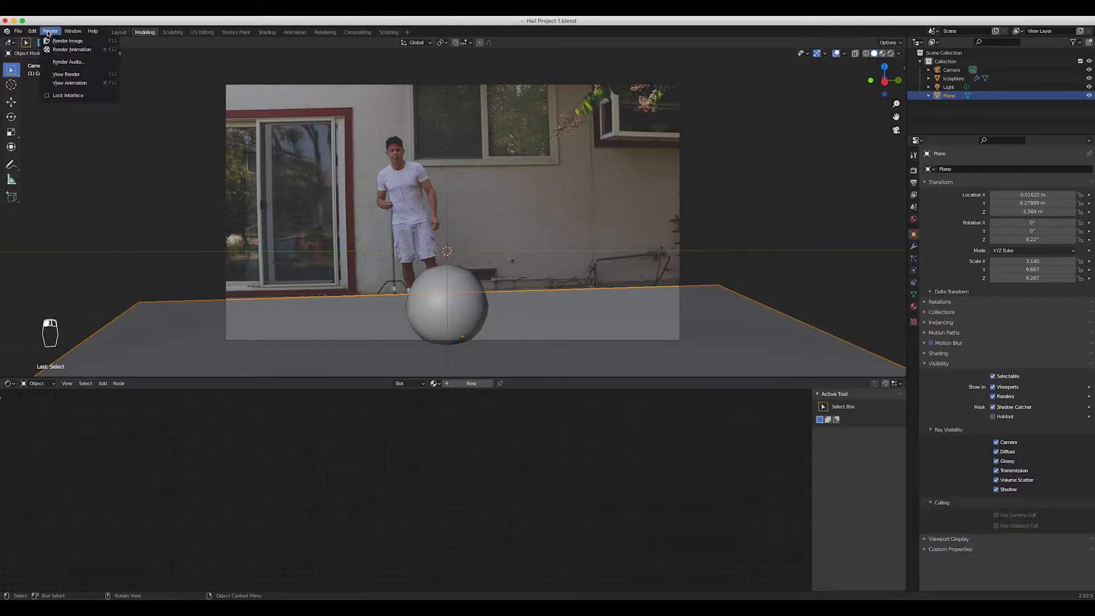
click(57, 41)
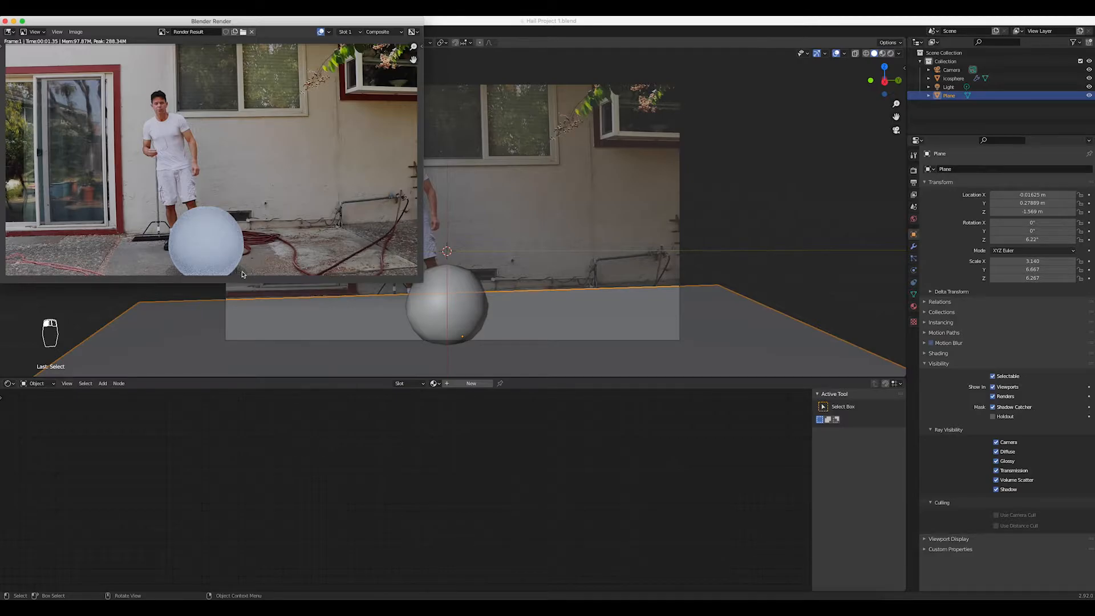
click(721, 312)
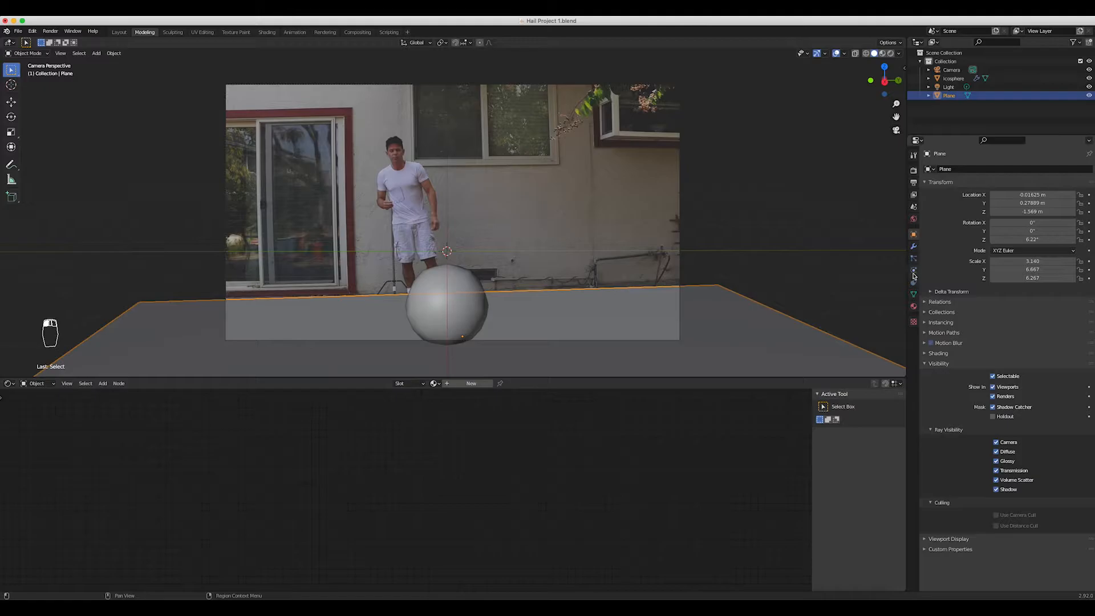
Enable Collision physics on the ground plane and save the project.
click(914, 272)
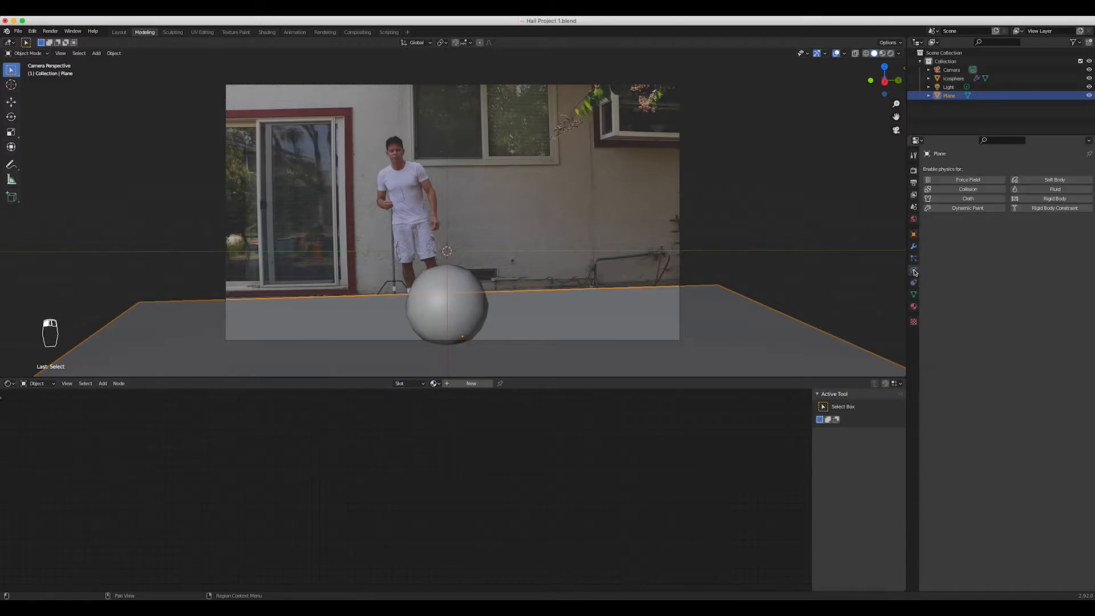
click(963, 189)
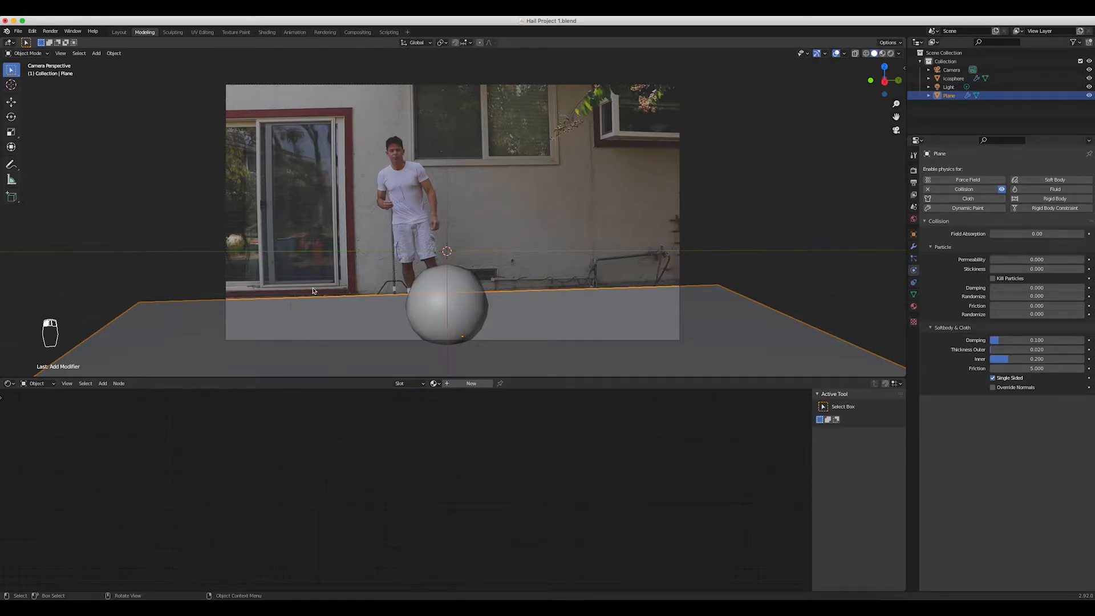
key(super+s)
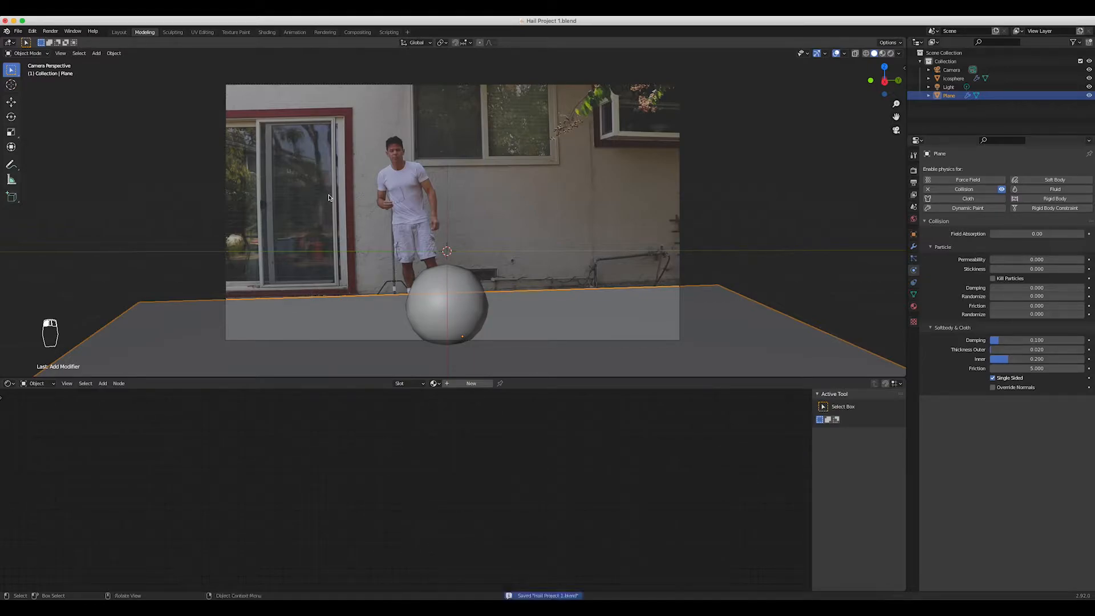
Duplicate the ground plane by copying and pasting it, and return to camera view.
middle_drag(329, 198, 335, 140)
key(KP_0)
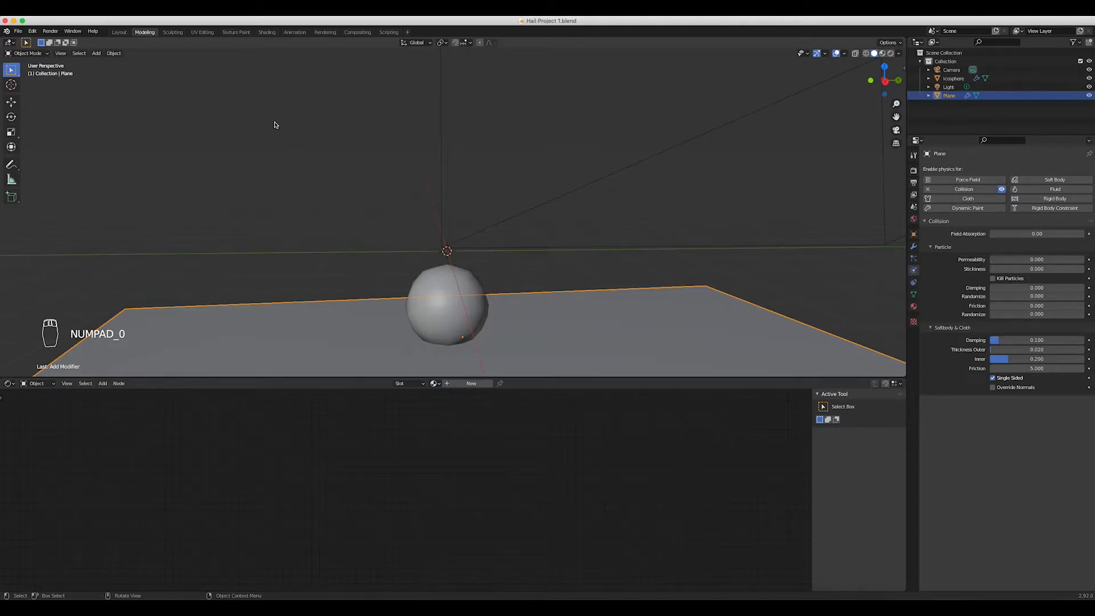
click(287, 308)
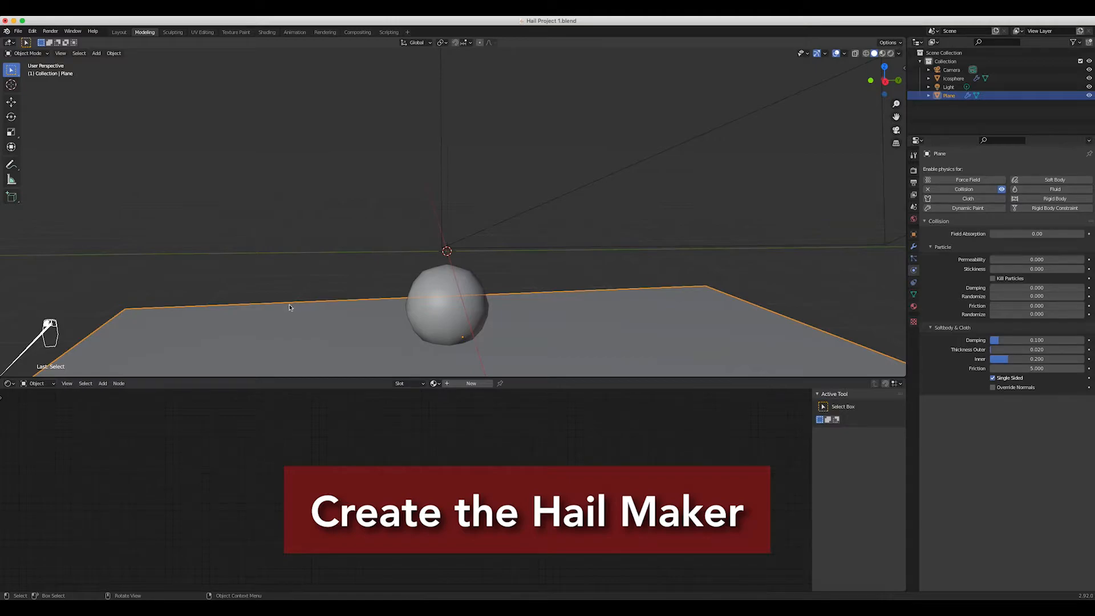
key(shift+c)
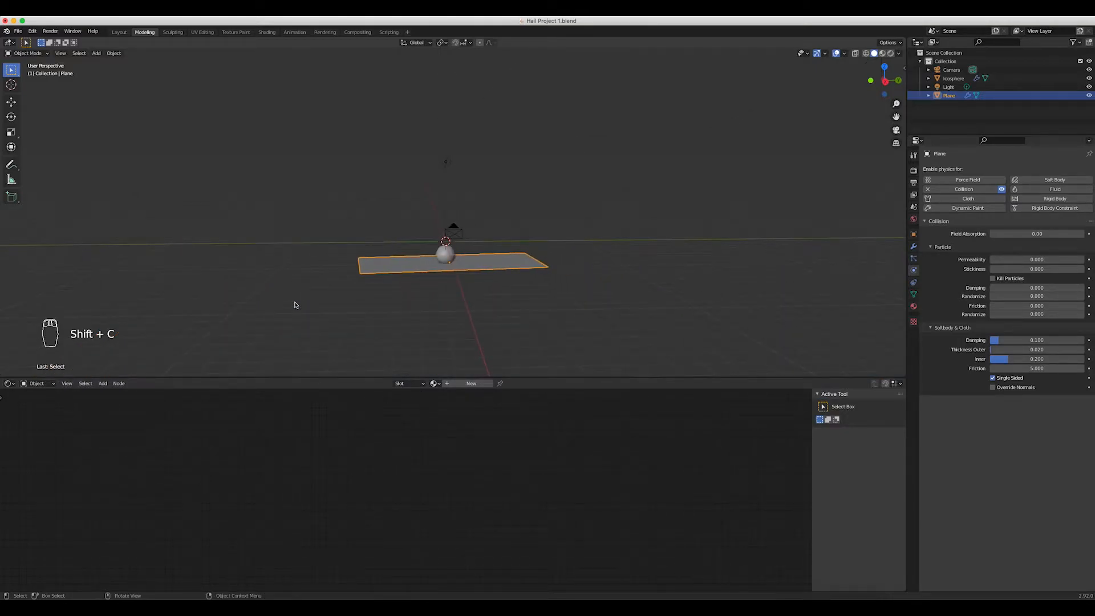
key(shift+v)
key(super+c)
key(super+v)
key(KP_0)
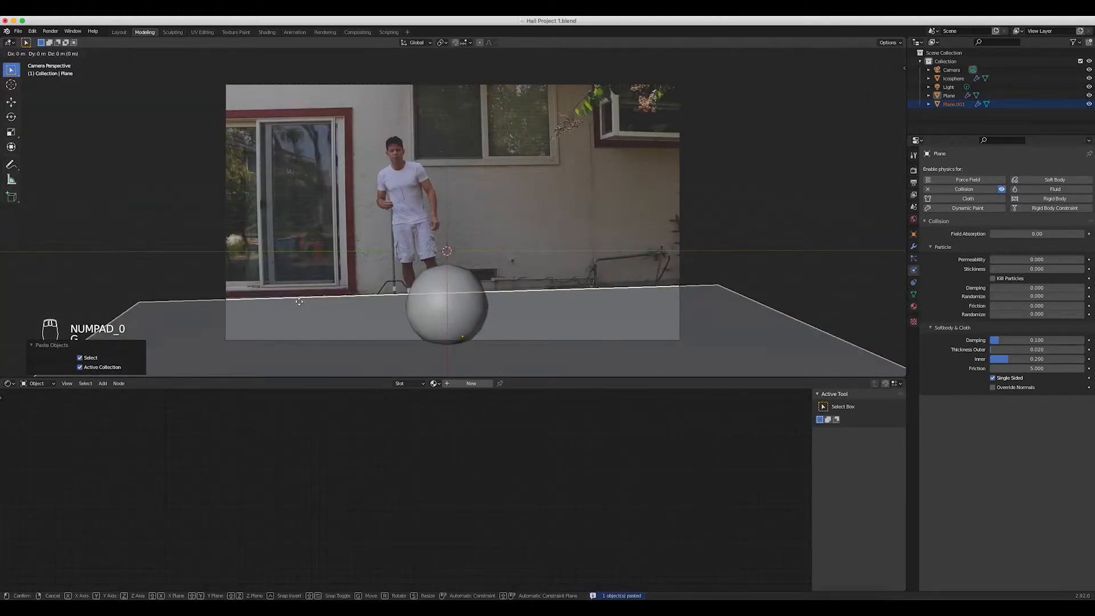
Raise the pasted plane about 5 m along Z so it sits above the camera frame.
key(g)
key(z)
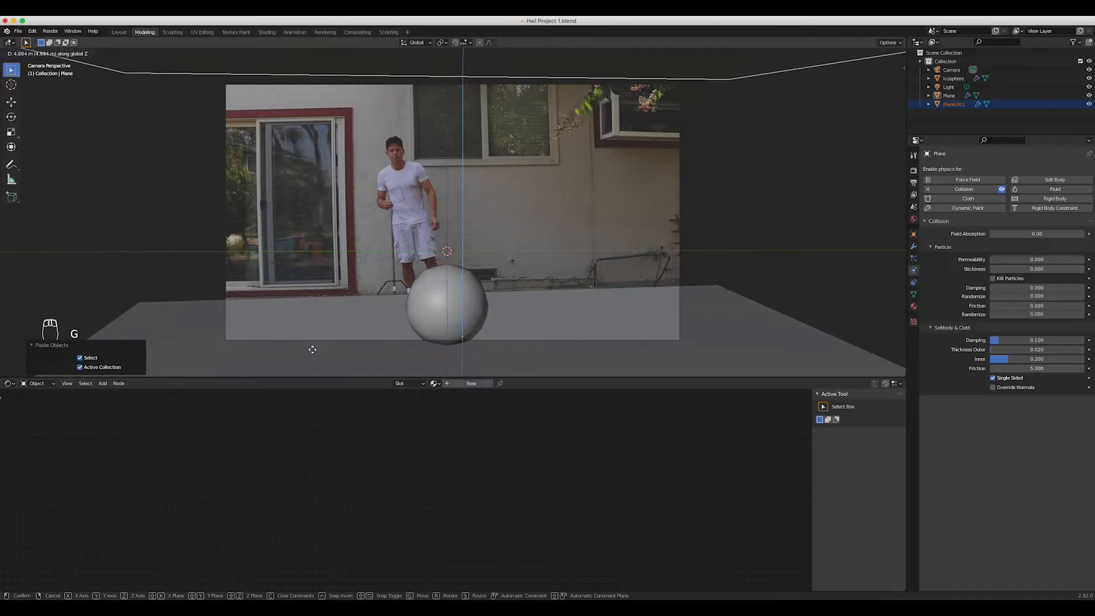
click(313, 343)
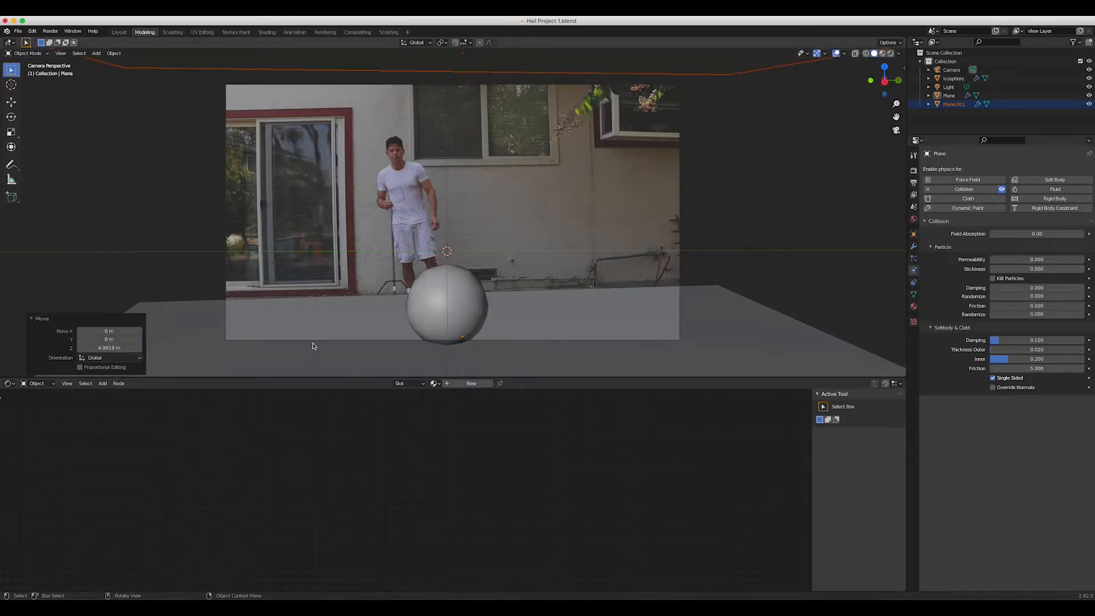
Rename the overhead plane to Hail Maker.
click(412, 73)
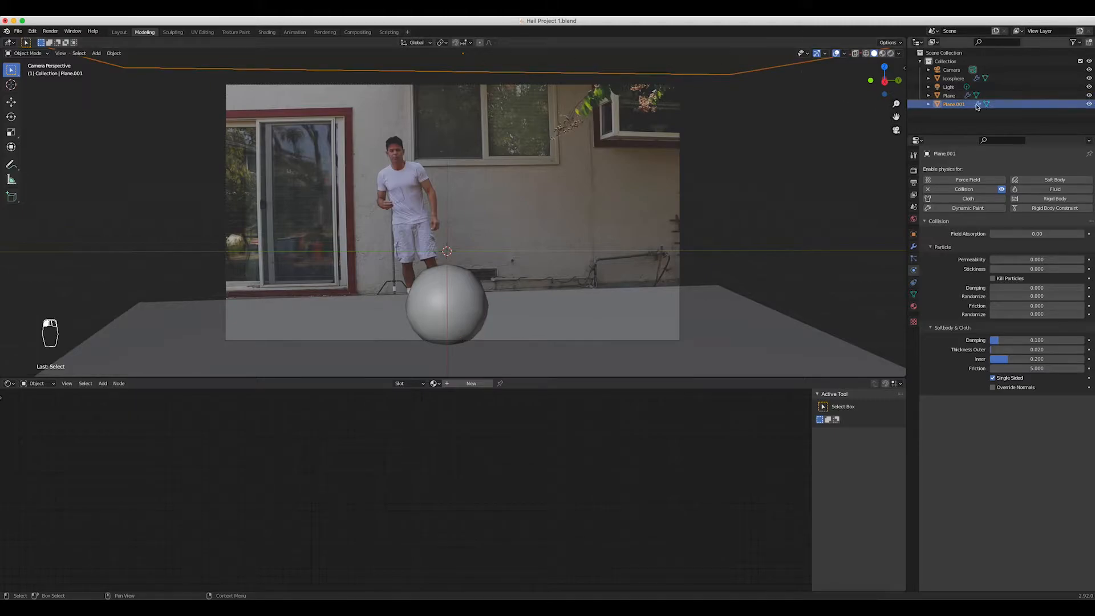
double_click(957, 105)
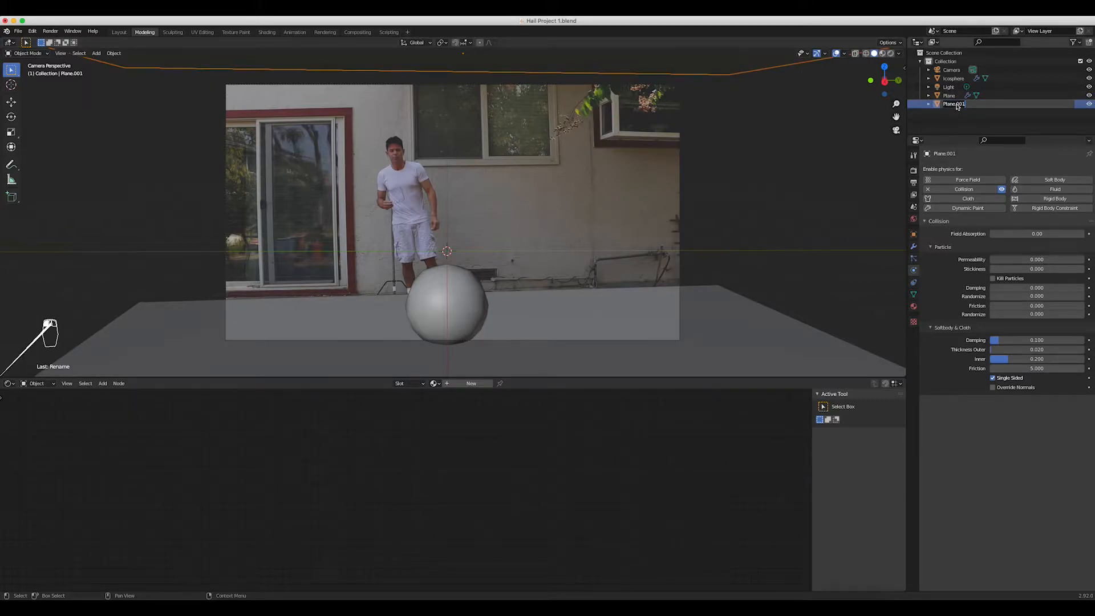
text(Hail Maker)
key(Return)
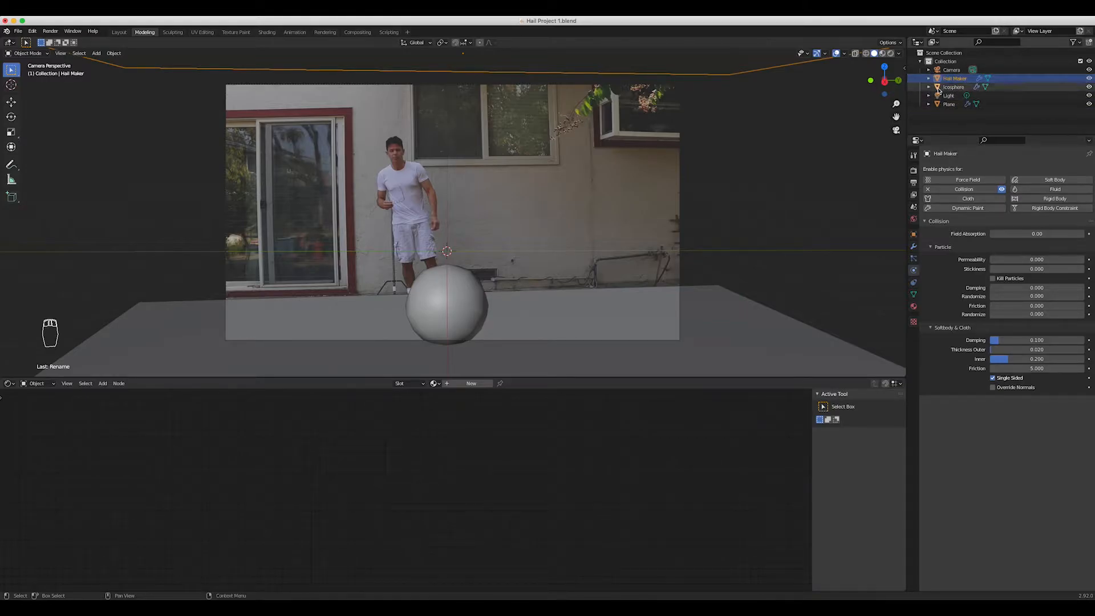
Rename the ground plane to Ground and the icosphere to Hail Ball.
double_click(946, 105)
text(Ground)
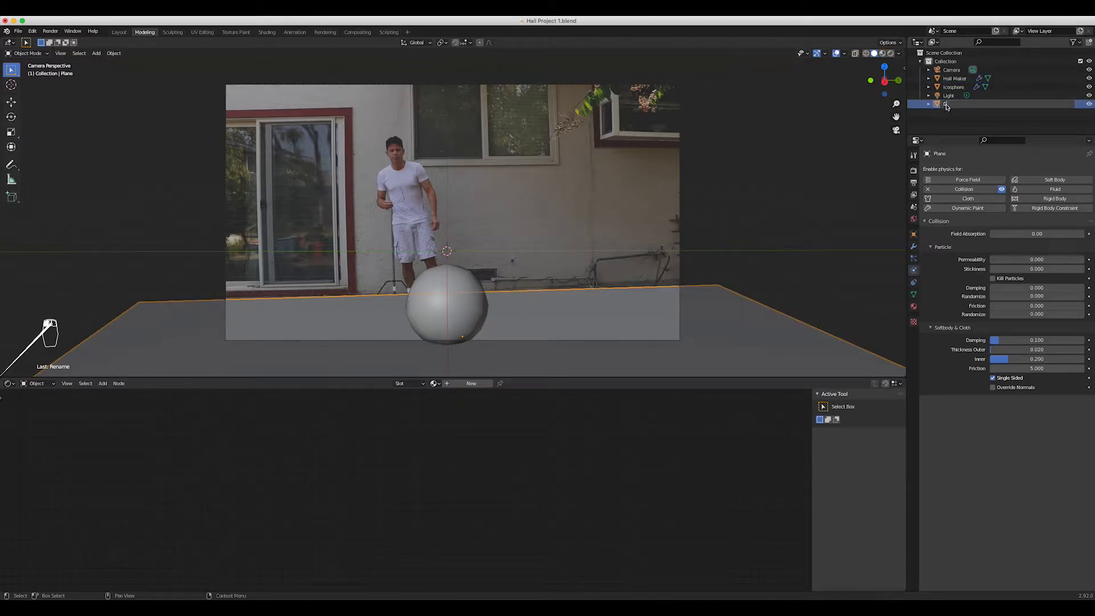
key(Return)
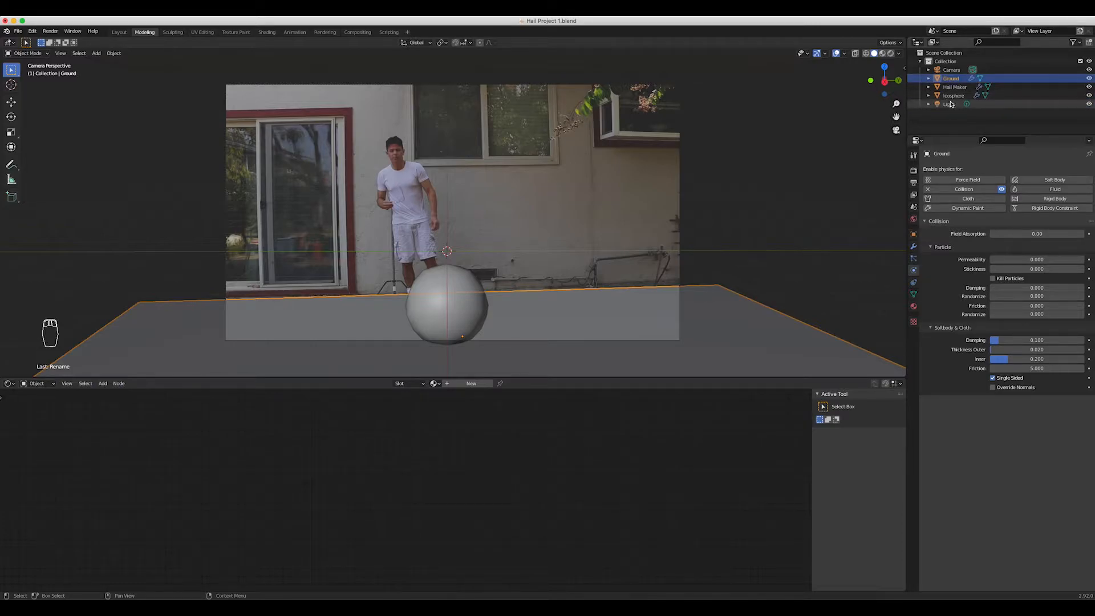
click(955, 95)
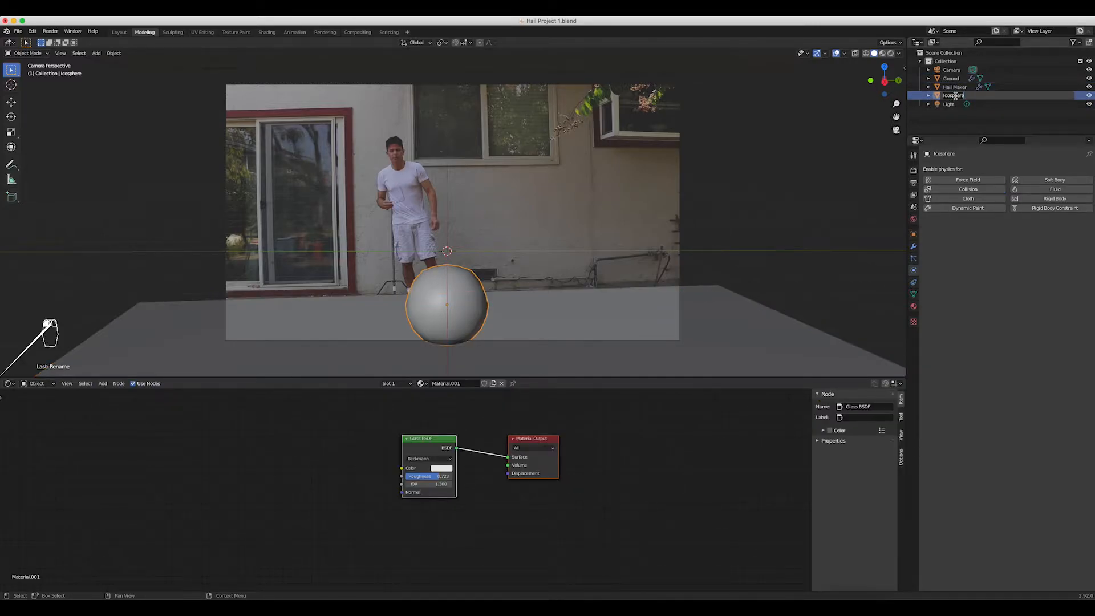
text(Hail Ball)
key(Return)
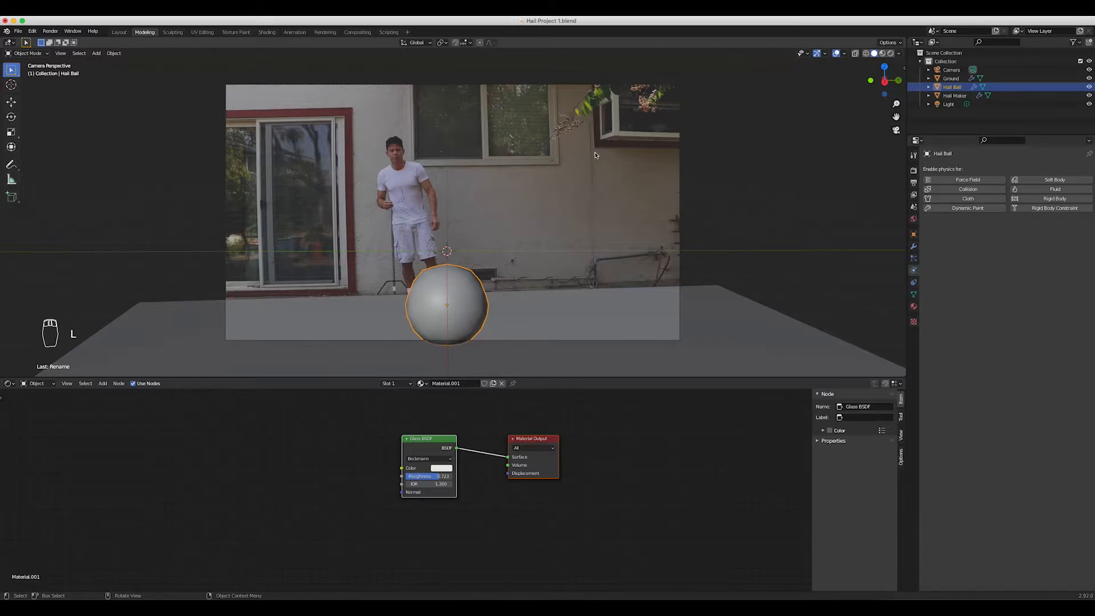
Add a particle system named Generate Hail to the Hail Maker plane.
click(944, 95)
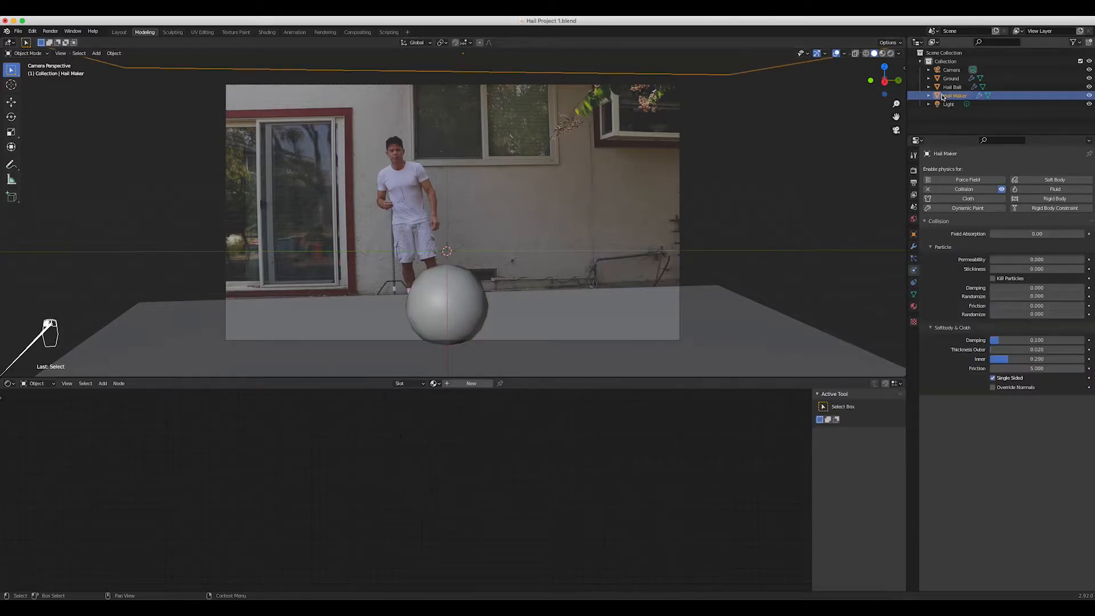
click(913, 259)
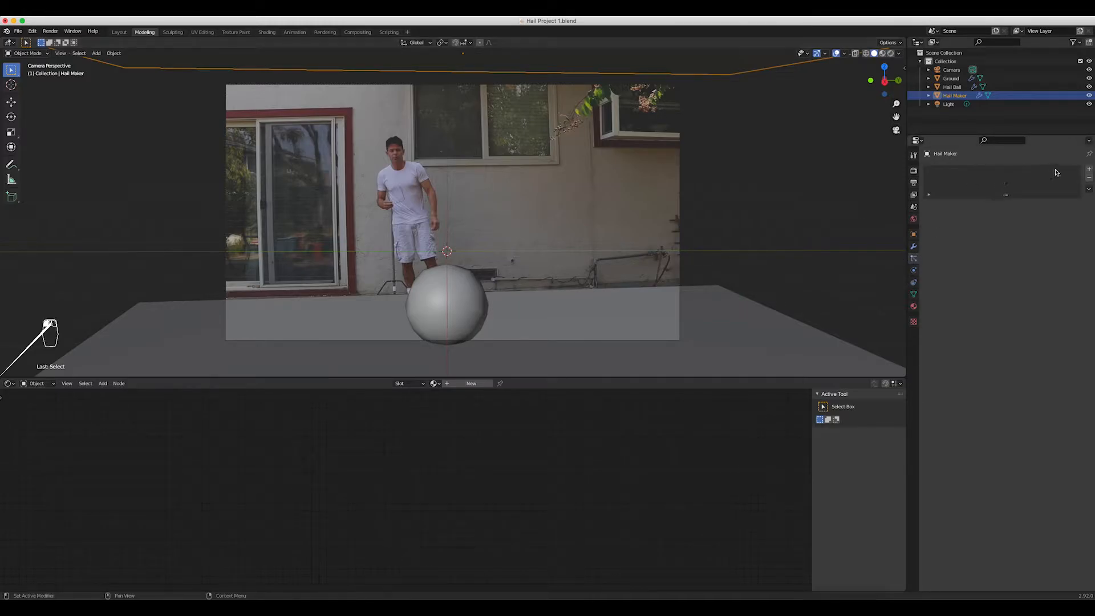
click(1089, 169)
double_click(960, 173)
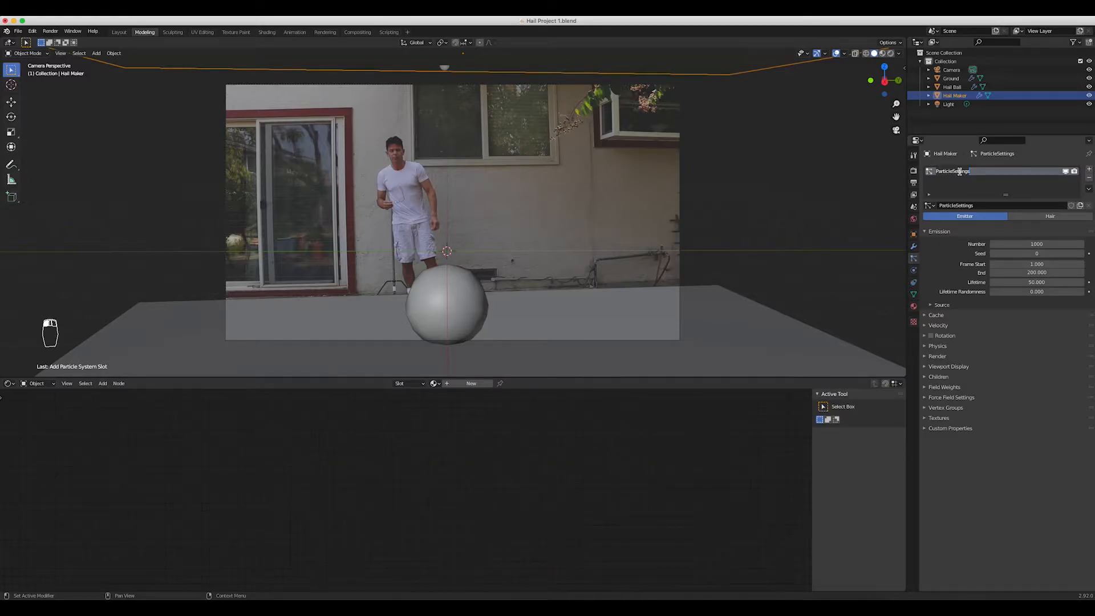
text(Generate Hail)
key(Return)
Set the Generate Hail emission number to 100 and play the animation to preview the falling particles.
click(1013, 244)
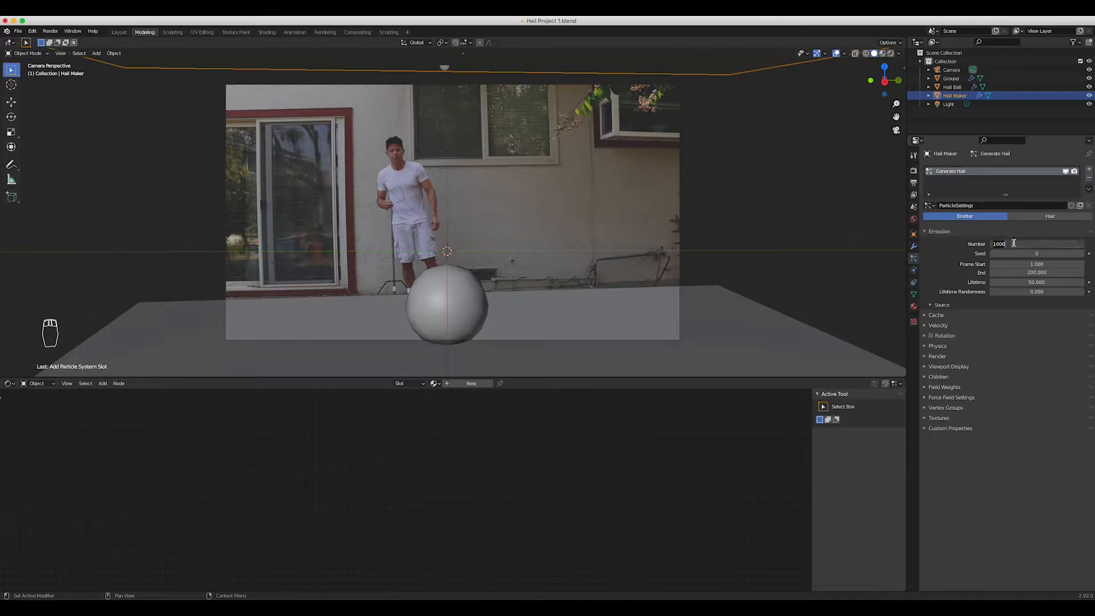
text(100)
key(Return)
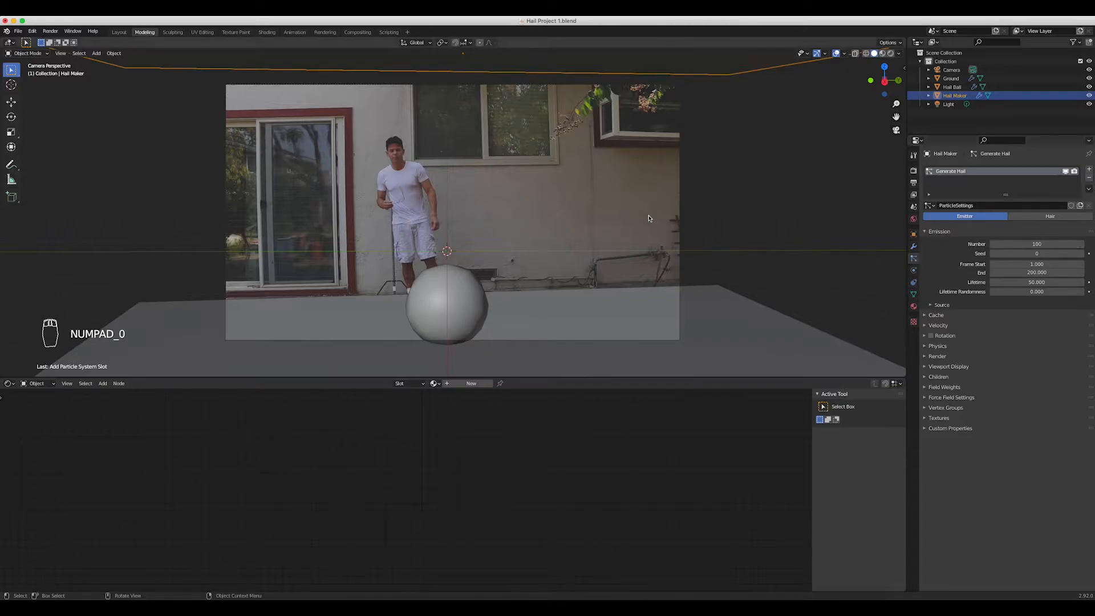
key(space)
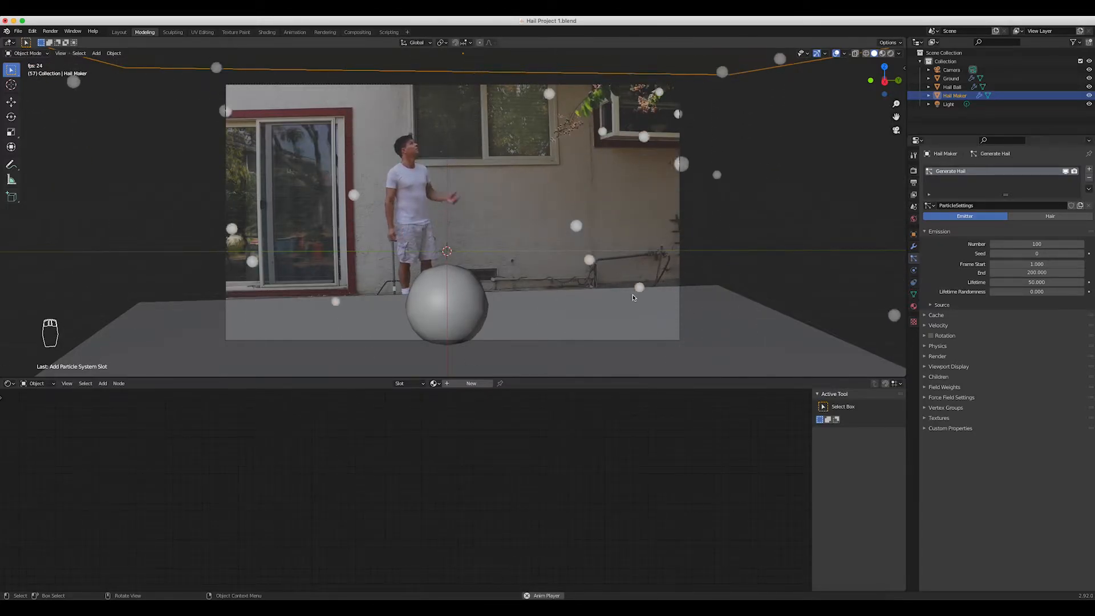
key(space)
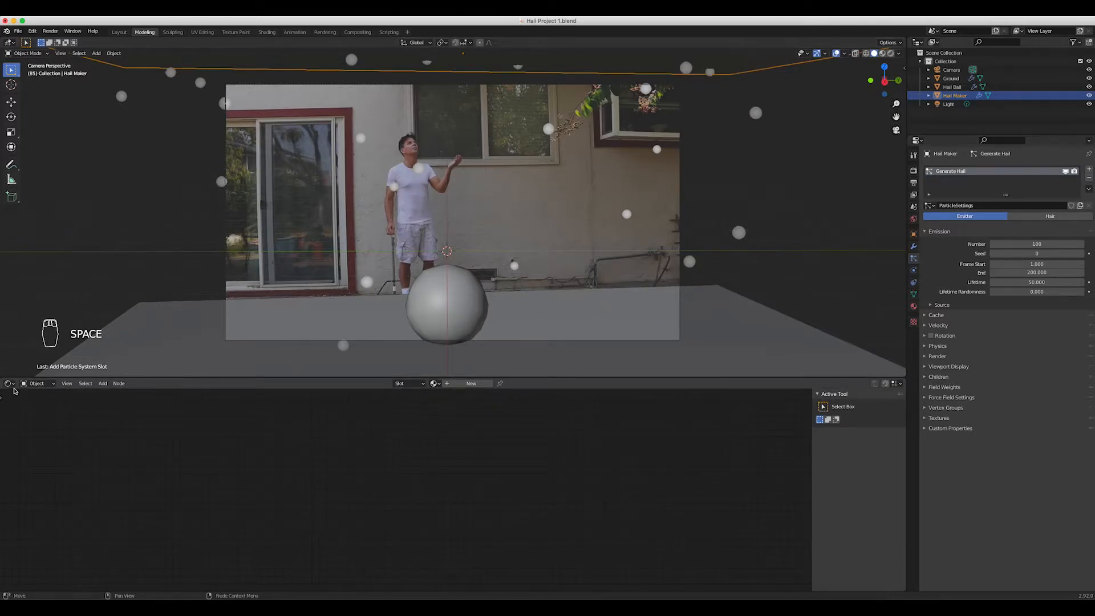
Change the shader editor area to a Timeline and shrink it to enlarge the 3D viewport.
click(8, 384)
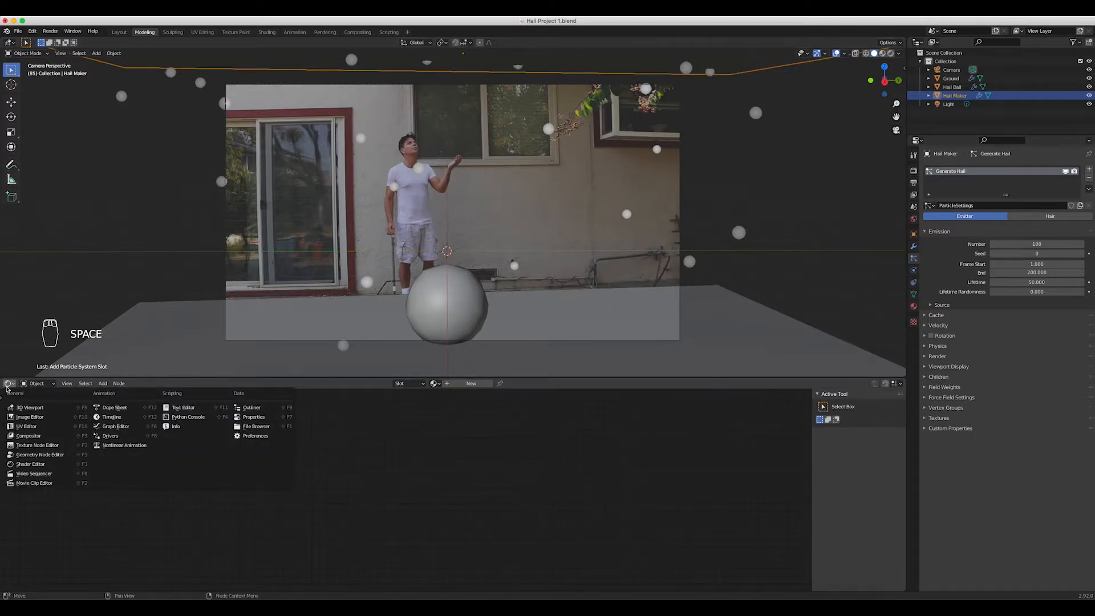
click(111, 417)
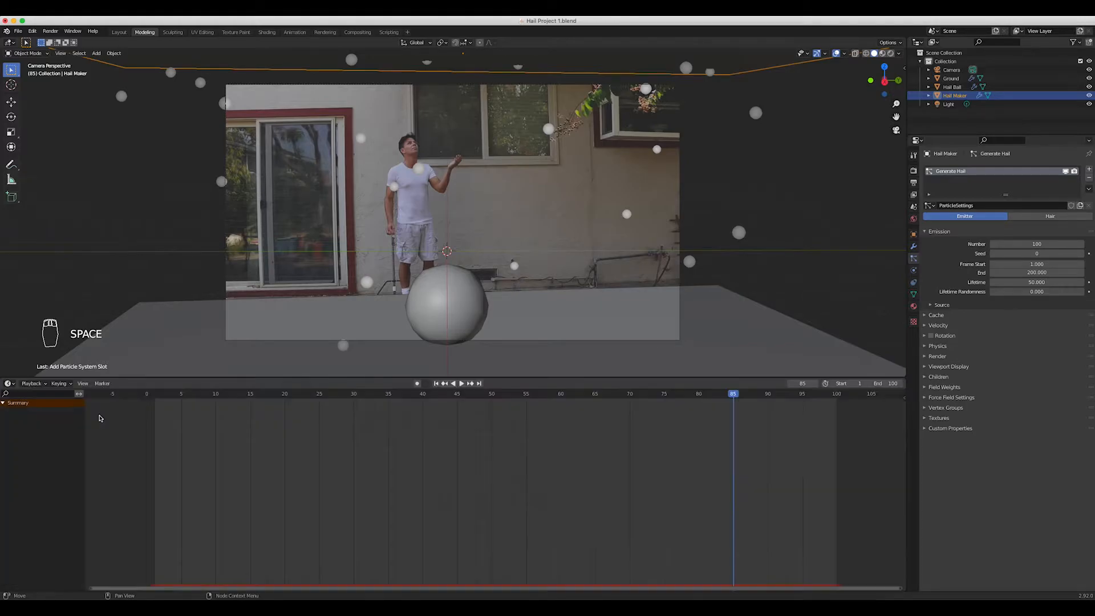
drag(4, 377, 15, 507)
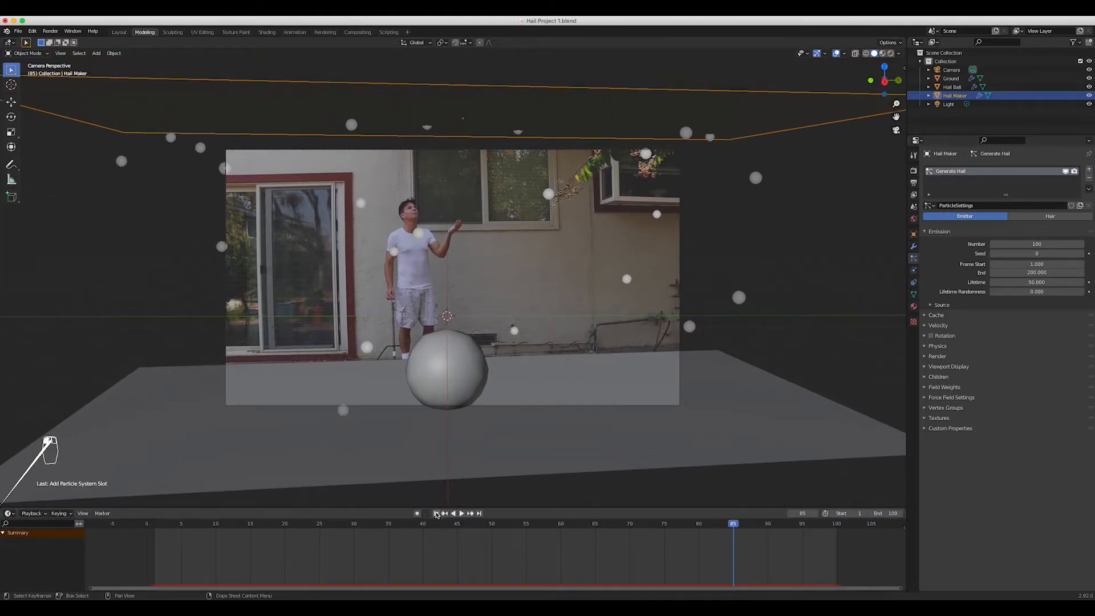
Play the particle simulation from the first frame to frame 47 and render that frame to check the particles.
click(436, 513)
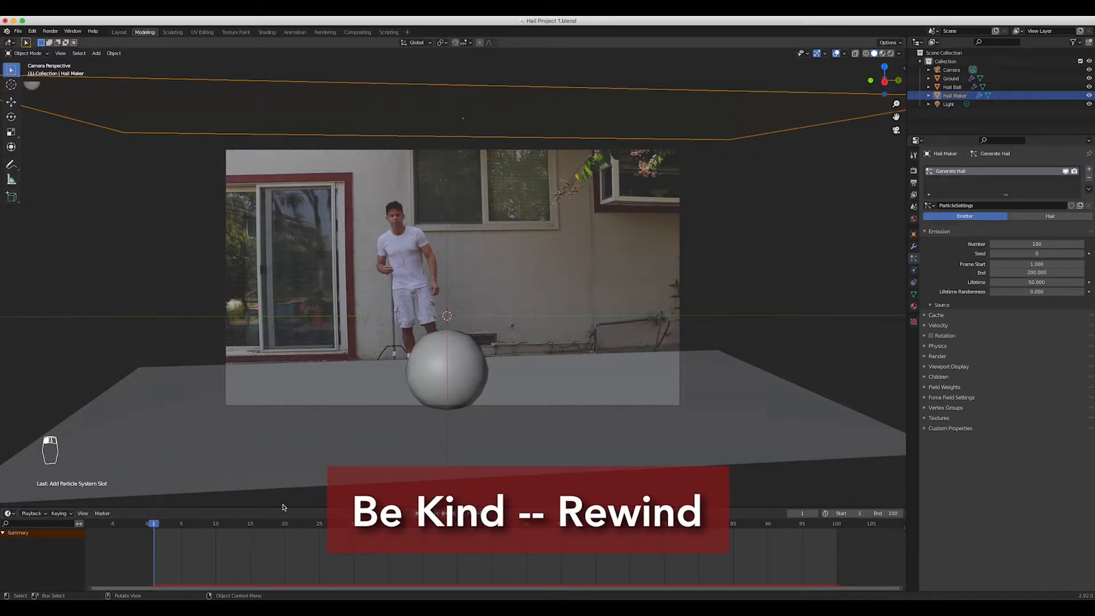
key(space)
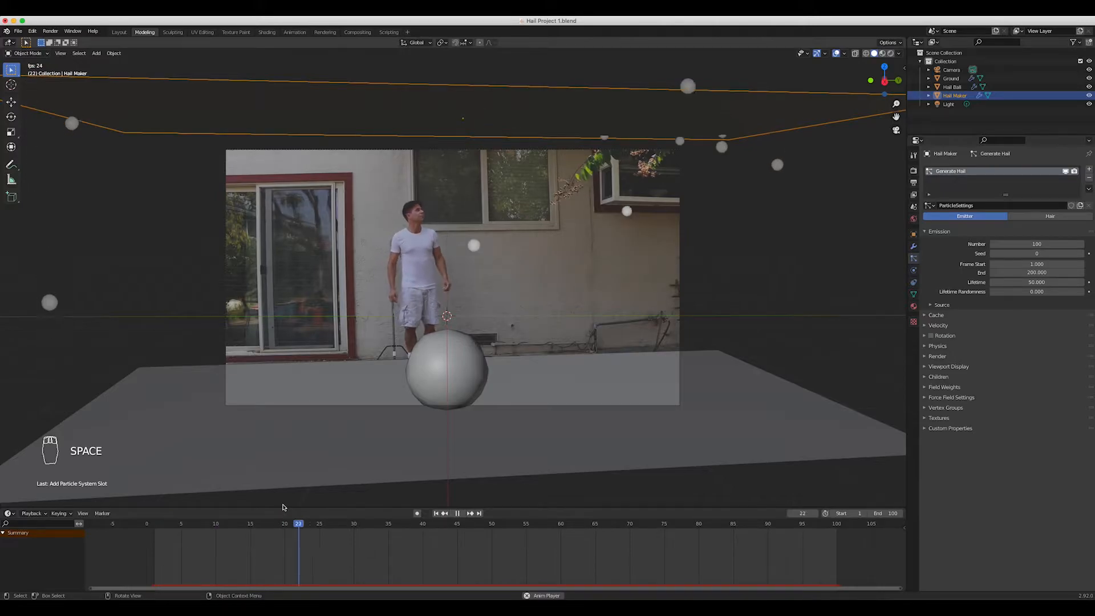
key(space)
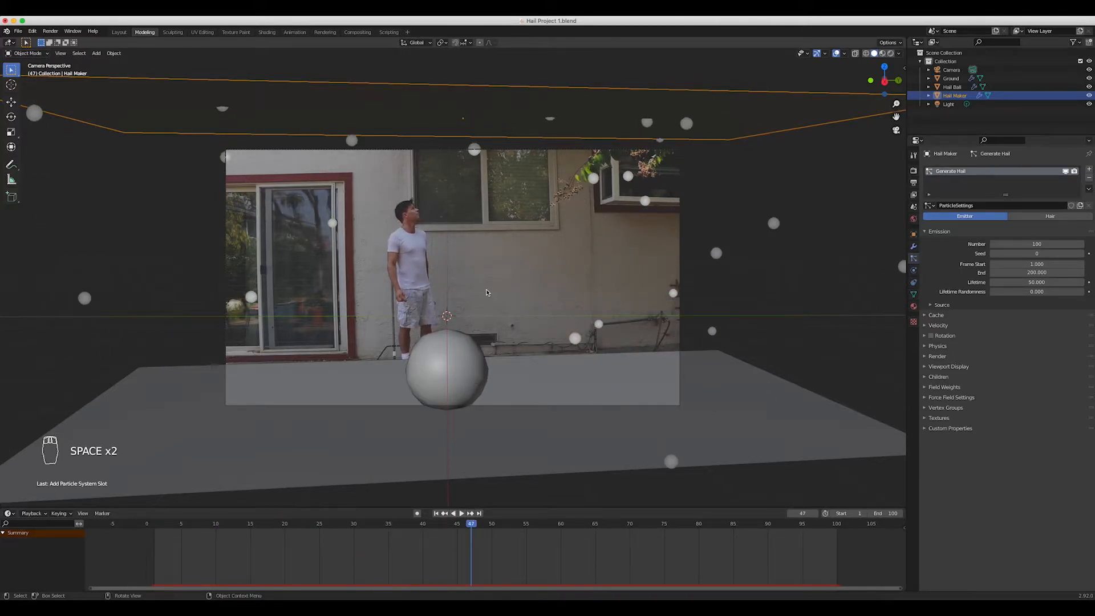
middle_drag(487, 290, 492, 295)
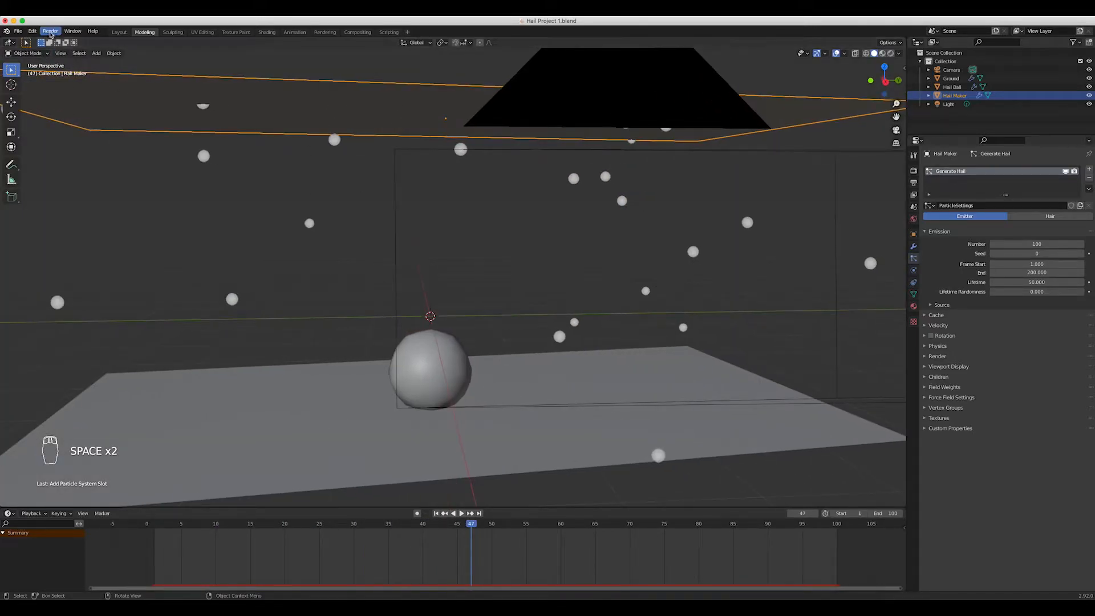
click(50, 32)
click(58, 41)
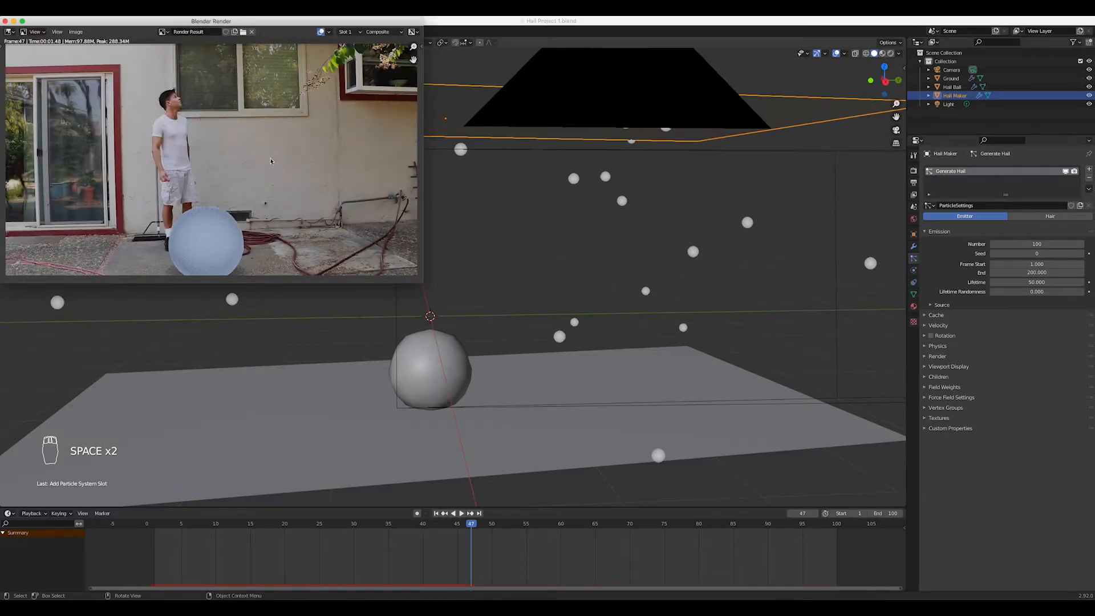
click(5, 21)
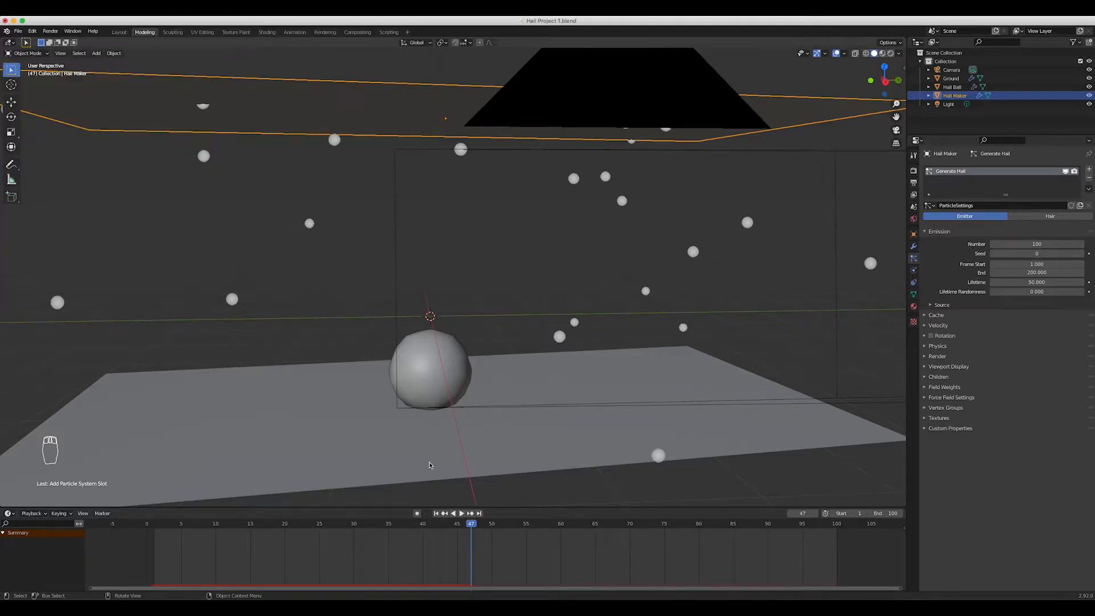
Replay the simulation from the start, stop at frame 48 and render again to inspect the result.
click(436, 513)
click(461, 513)
key(space)
click(50, 30)
click(65, 38)
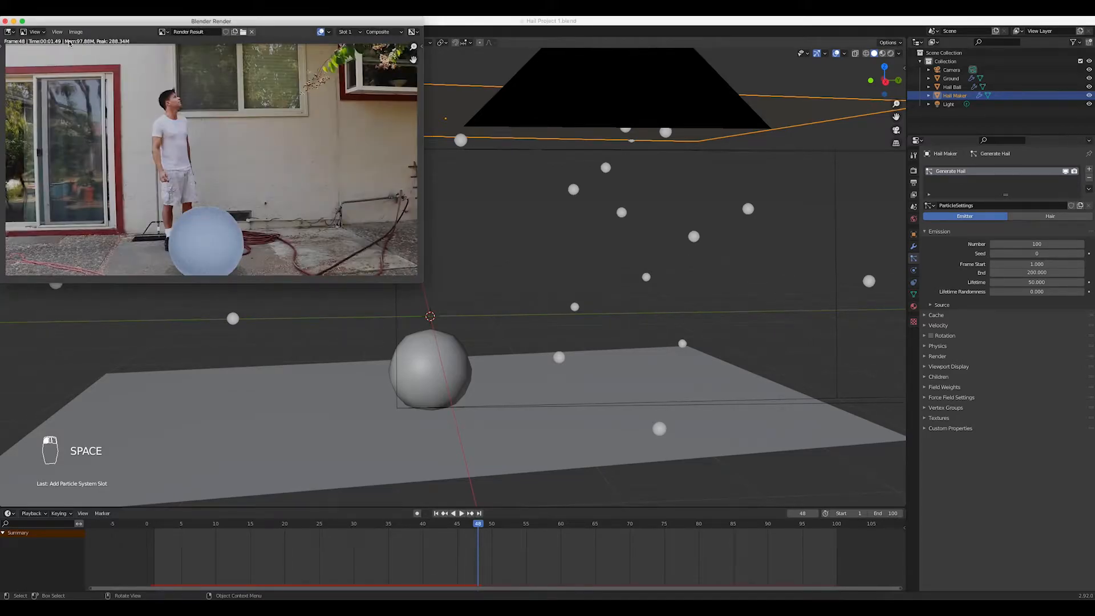
drag(114, 22, 177, 82)
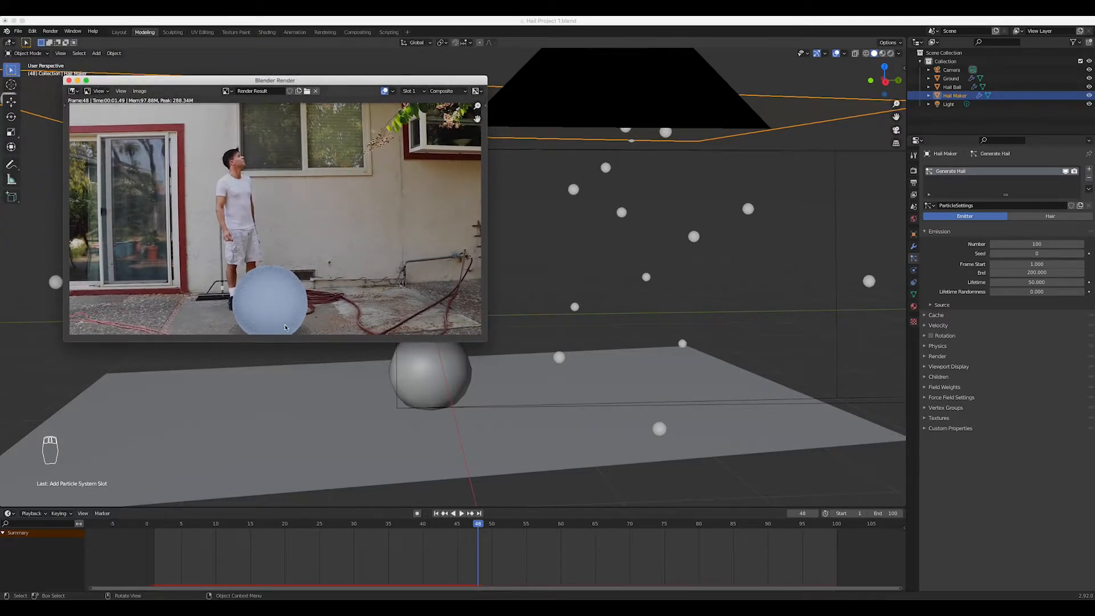
click(69, 80)
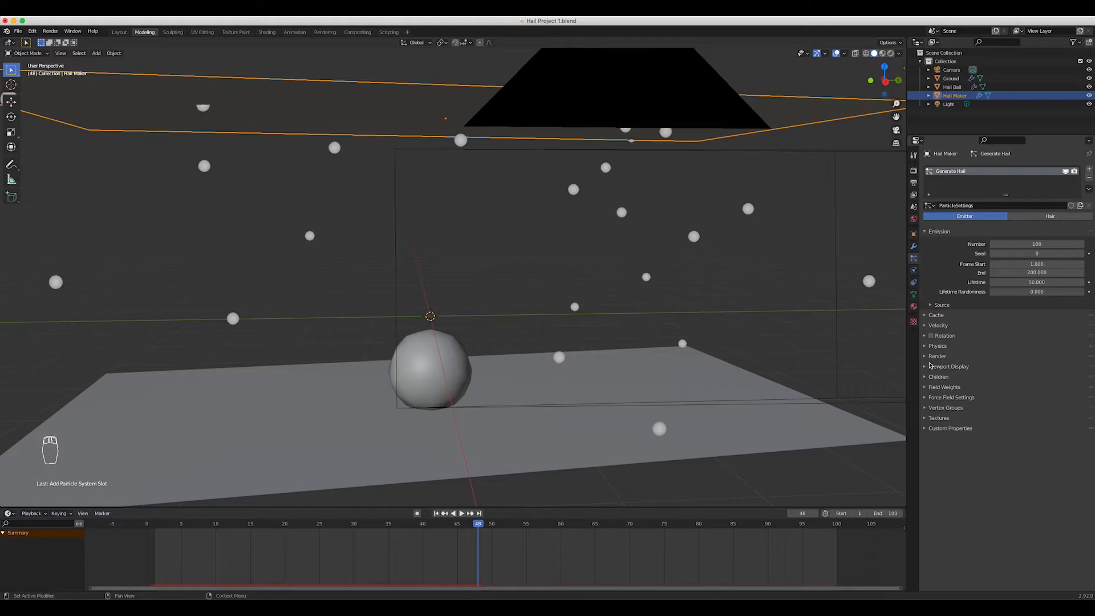
Set the Generate Hail particles to render as Object, using Hail Ball as the instance object.
click(929, 357)
click(1008, 370)
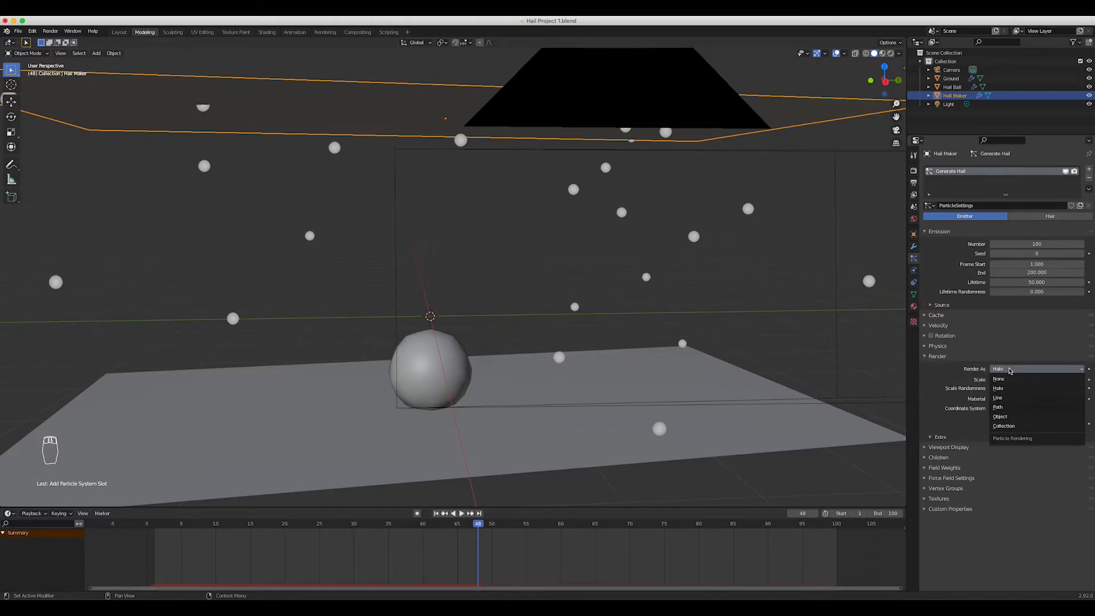
click(1000, 416)
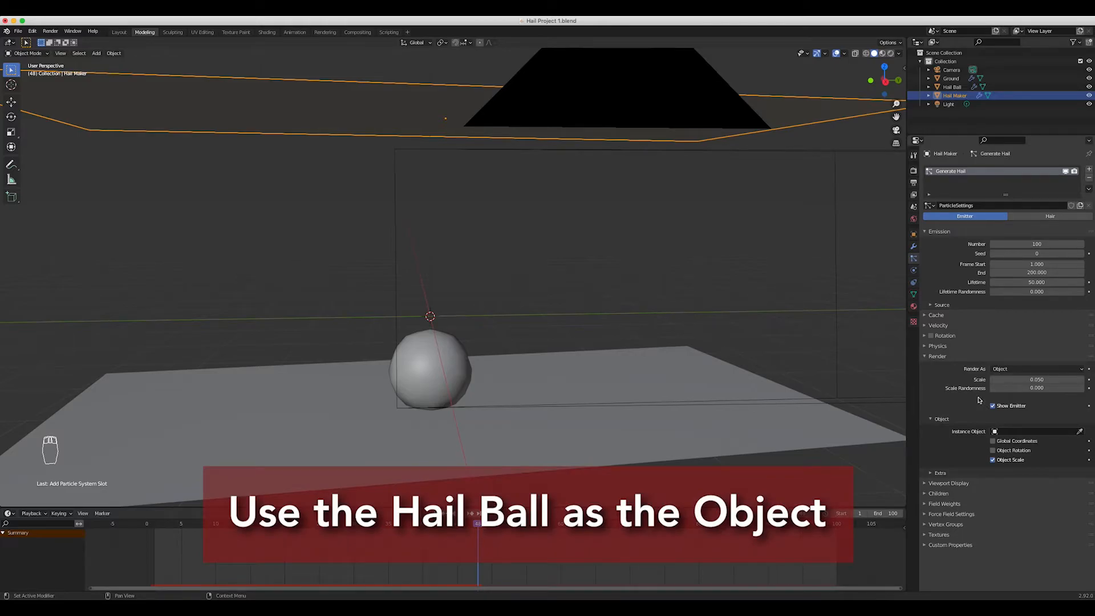
click(1007, 432)
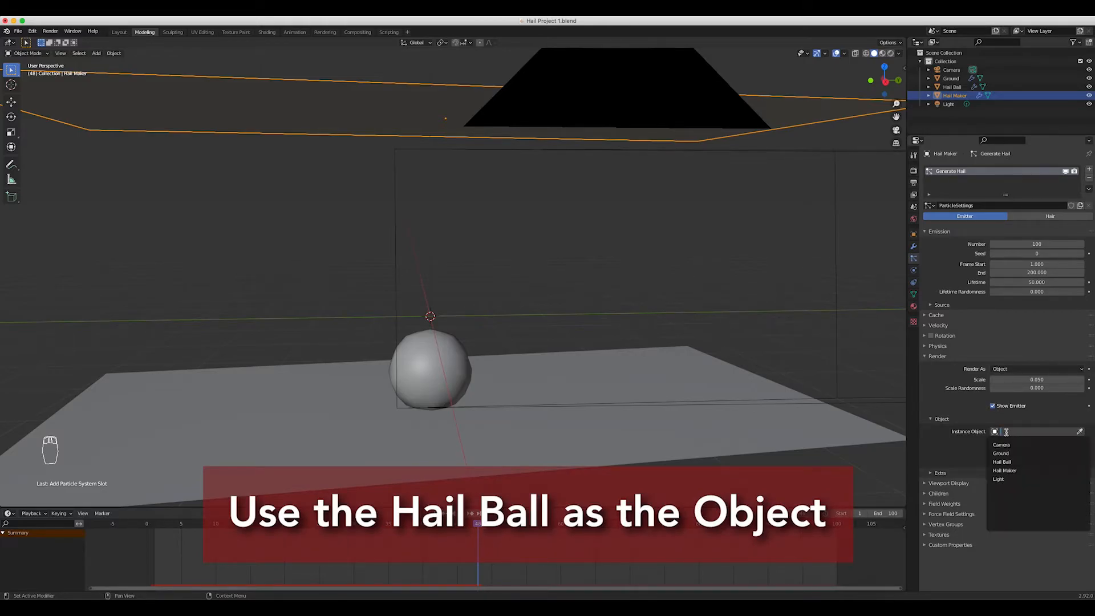
click(1009, 462)
Replay the hail animation from the first frame to frame 43 and render that frame.
key(space)
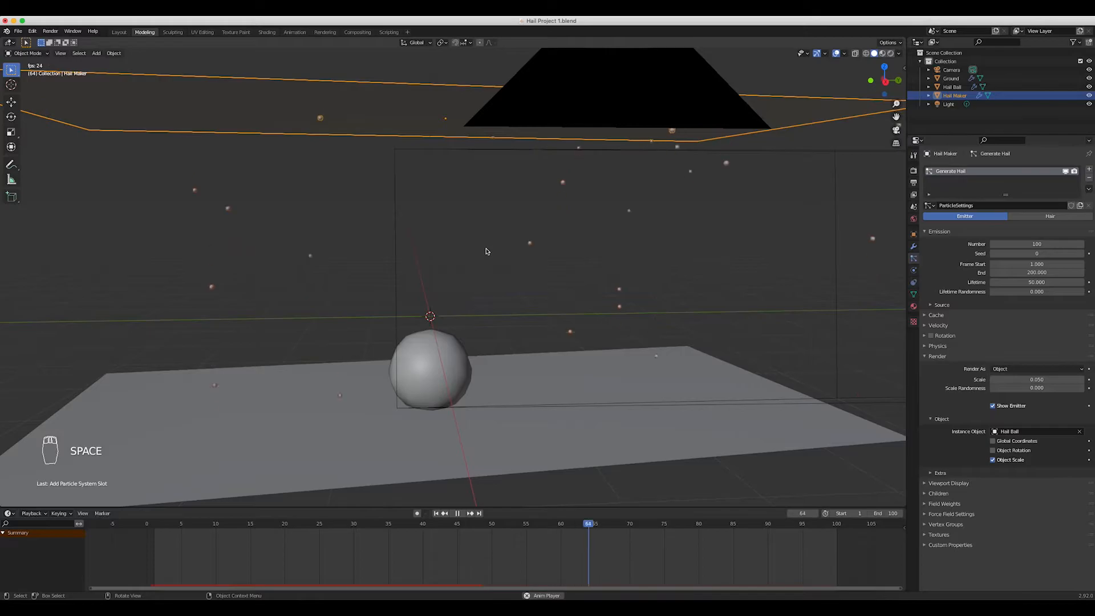
key(space)
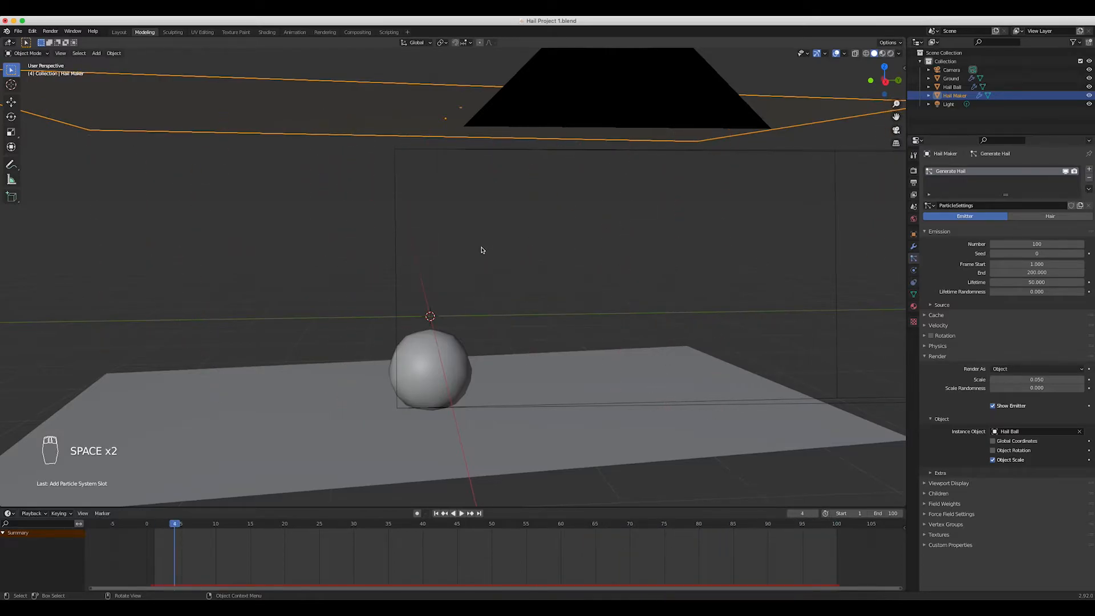
click(436, 514)
click(461, 514)
key(space)
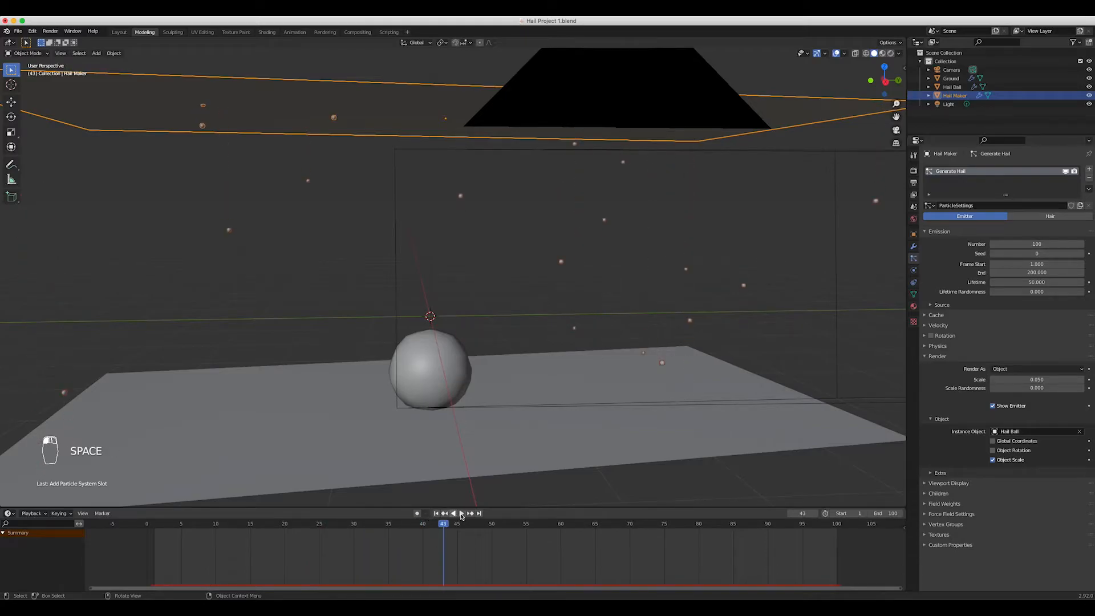
click(50, 32)
click(57, 41)
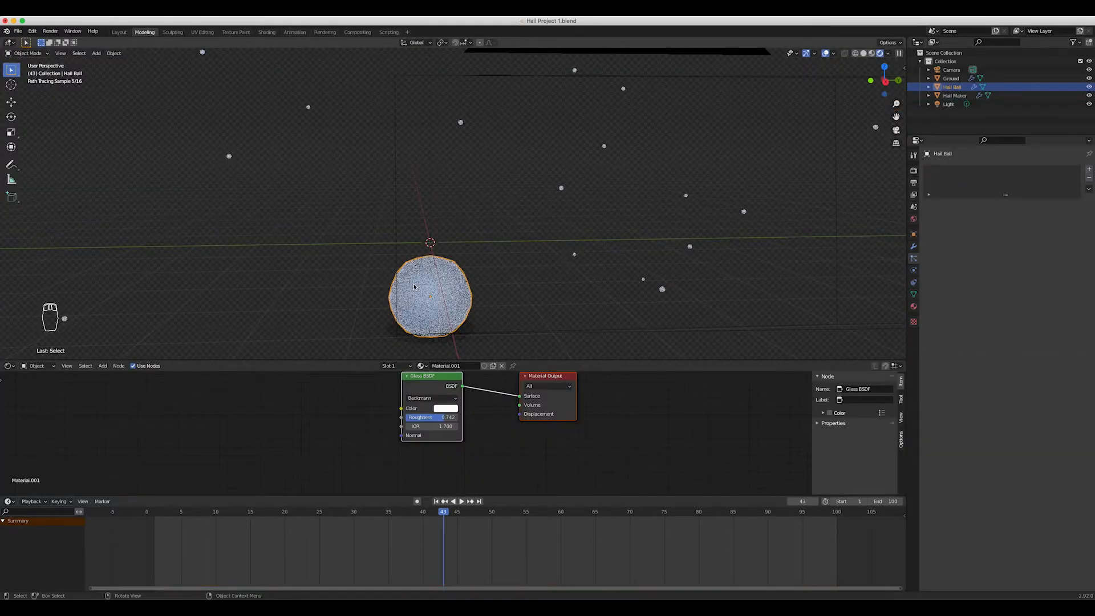
Move the original Hail Ball about 7 m along X, away from the visible scene.
click(414, 286)
click(421, 278)
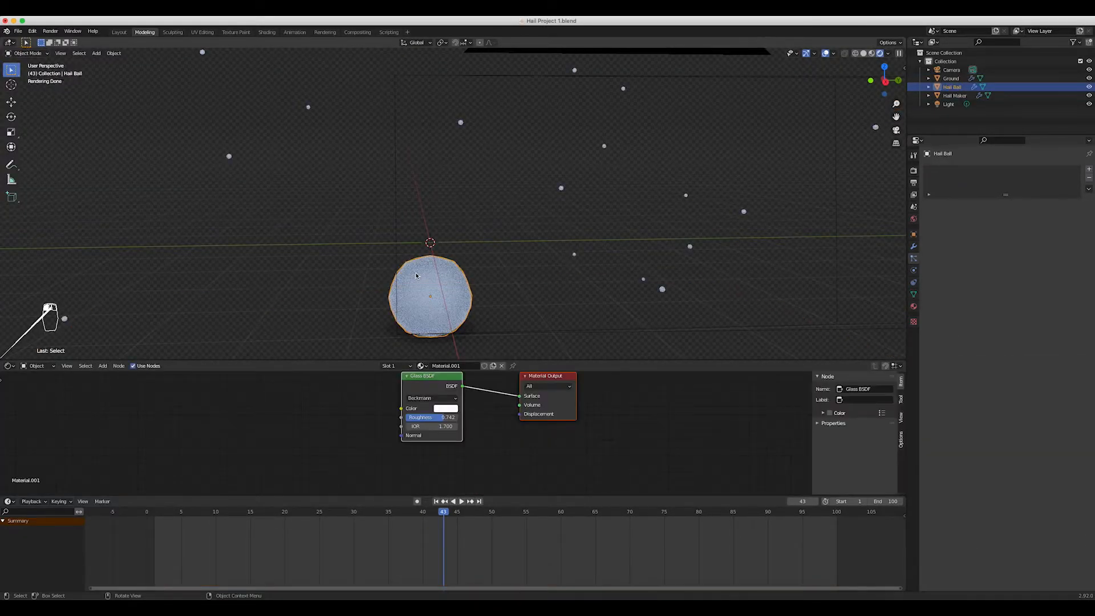
key(g)
key(x)
click(474, 231)
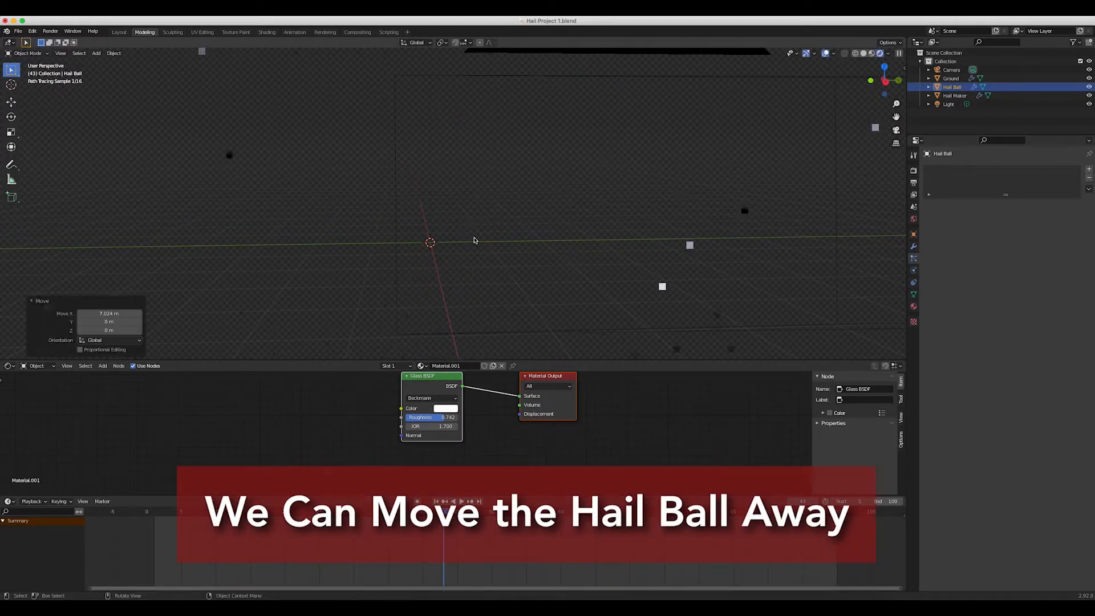
In camera view, reduce the render scale of Hail Maker's Generate Hail particles to 0.020.
key(KP_0)
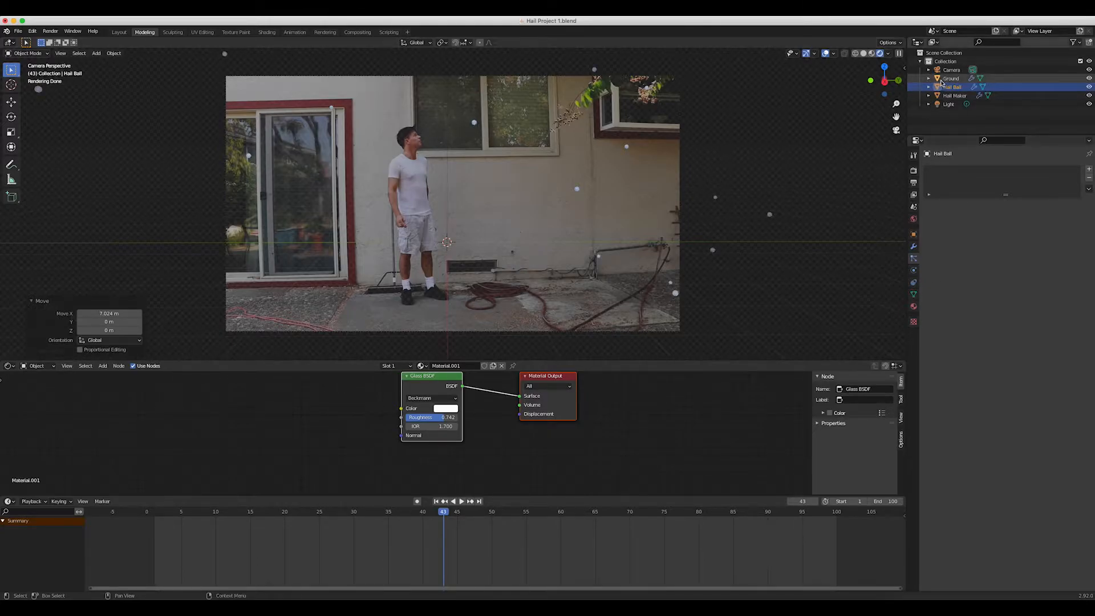
click(951, 95)
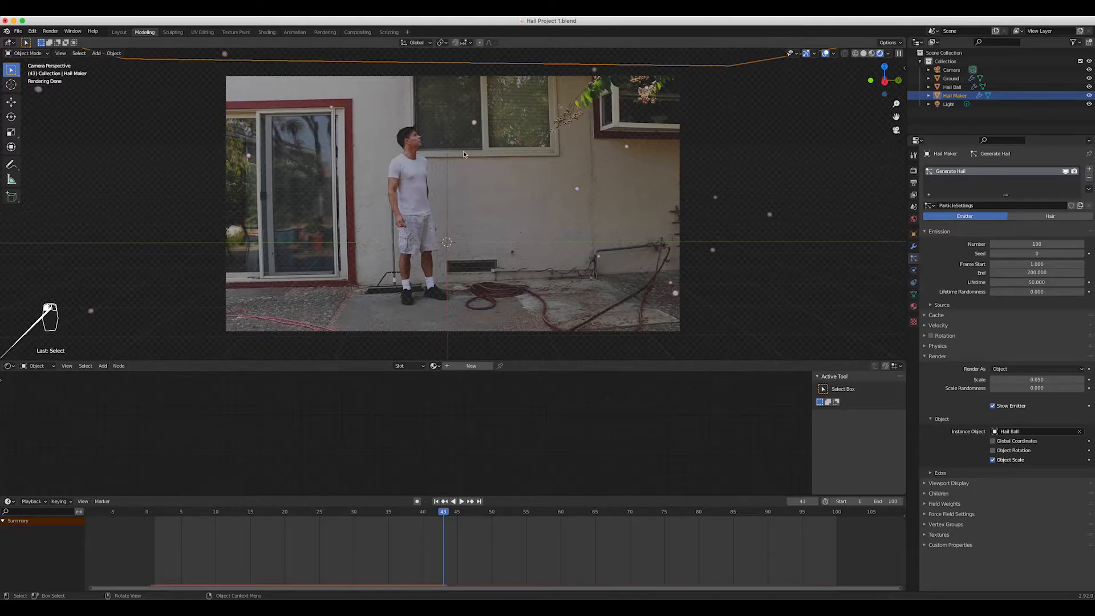
key(KP_0)
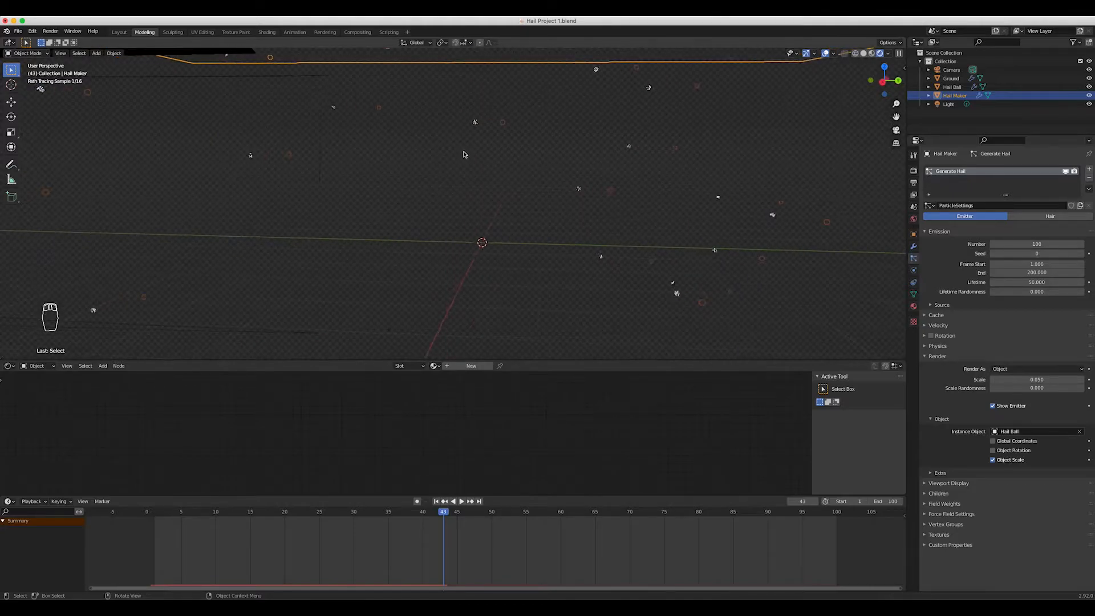
key(KP_0)
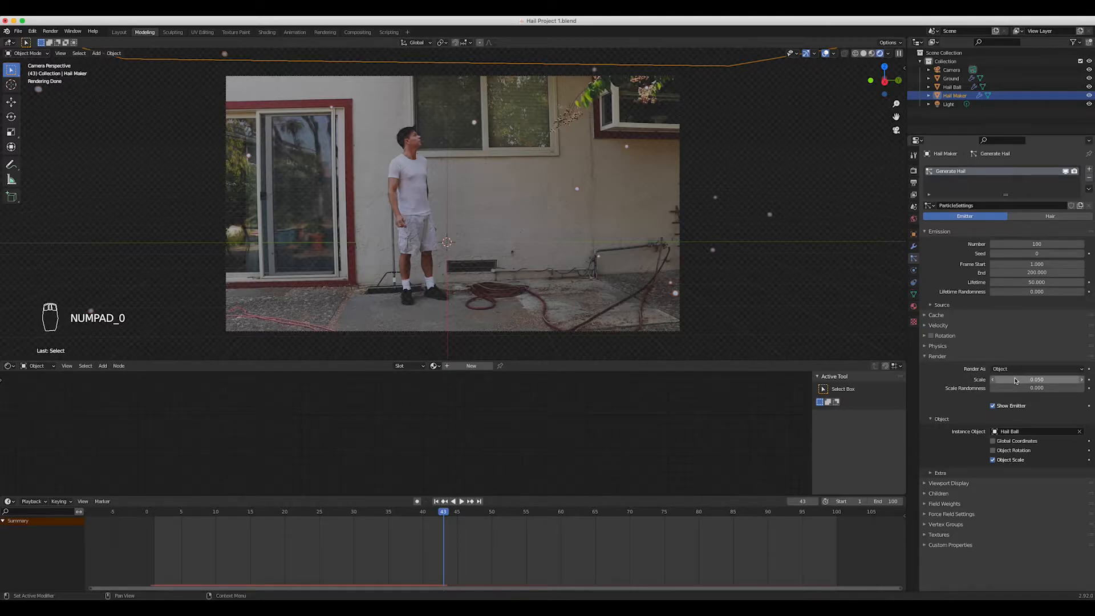
click(994, 380)
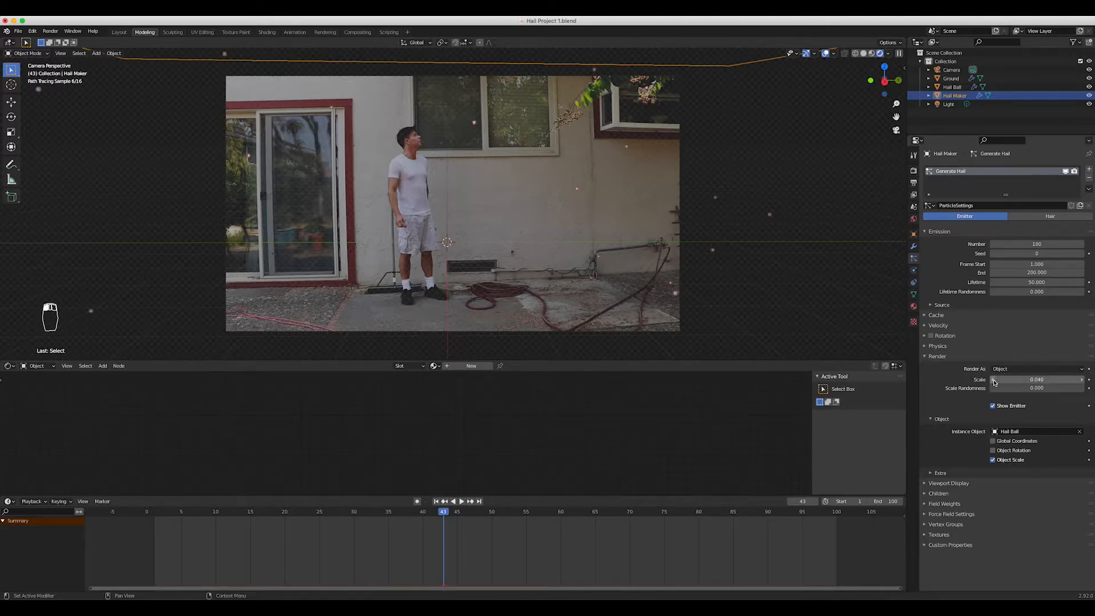
click(994, 380)
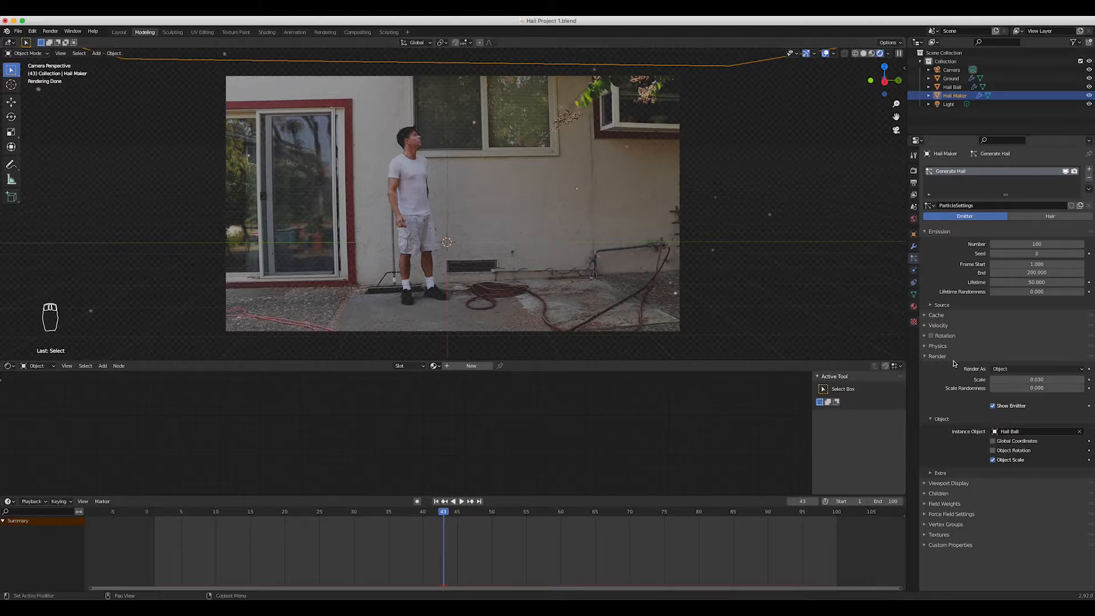
click(993, 381)
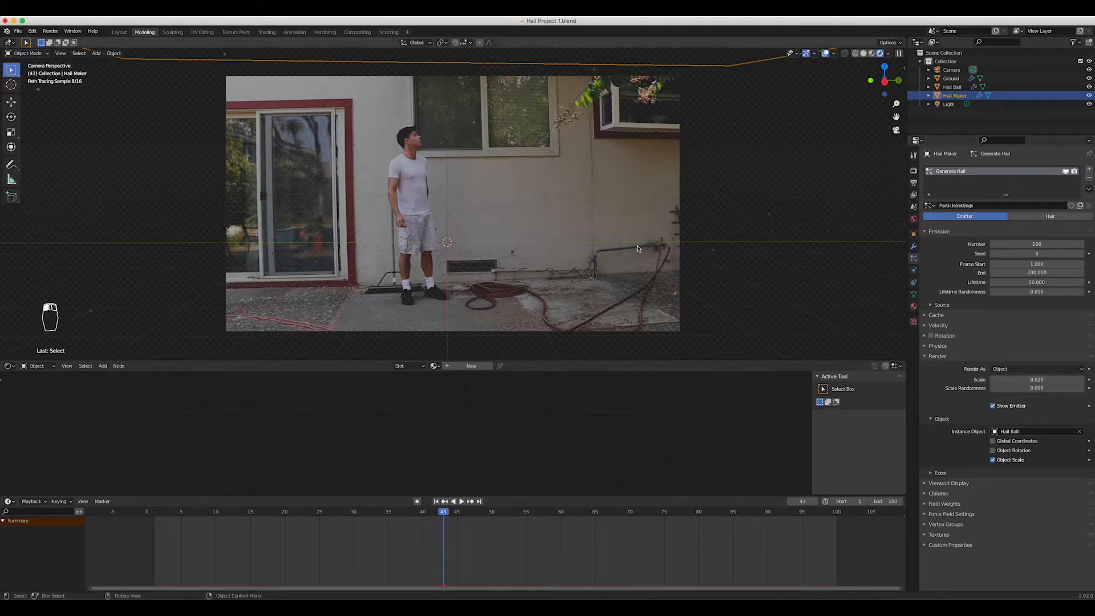
click(511, 197)
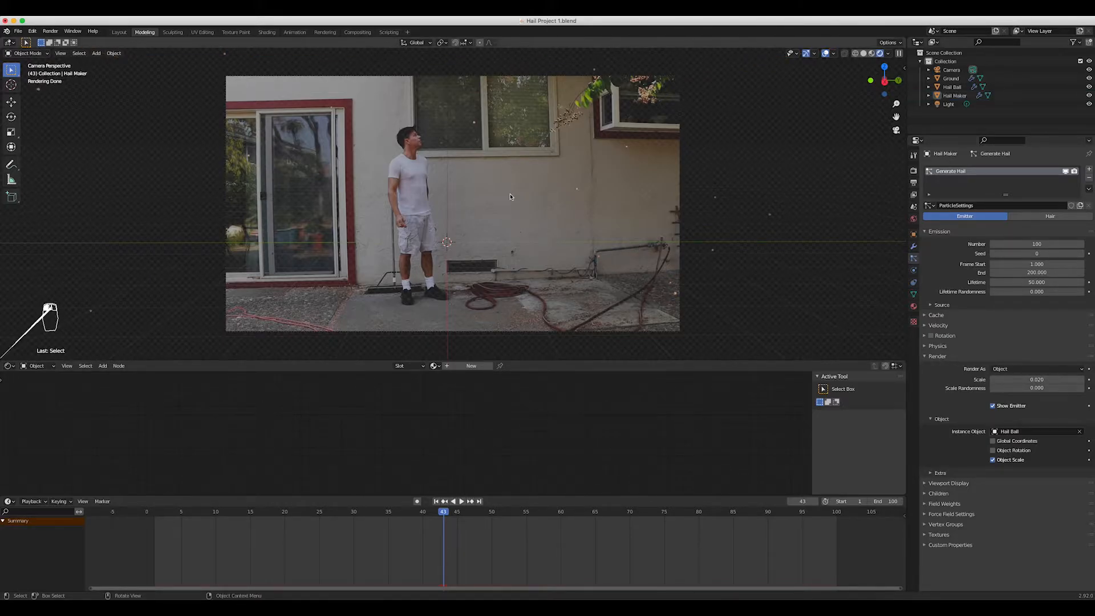
Set the Scale Randomness of the Generate Hail particles to 0.126, keeping their render scale at 0.020.
click(993, 380)
click(1083, 380)
click(1061, 388)
text(0.0)
key(Return)
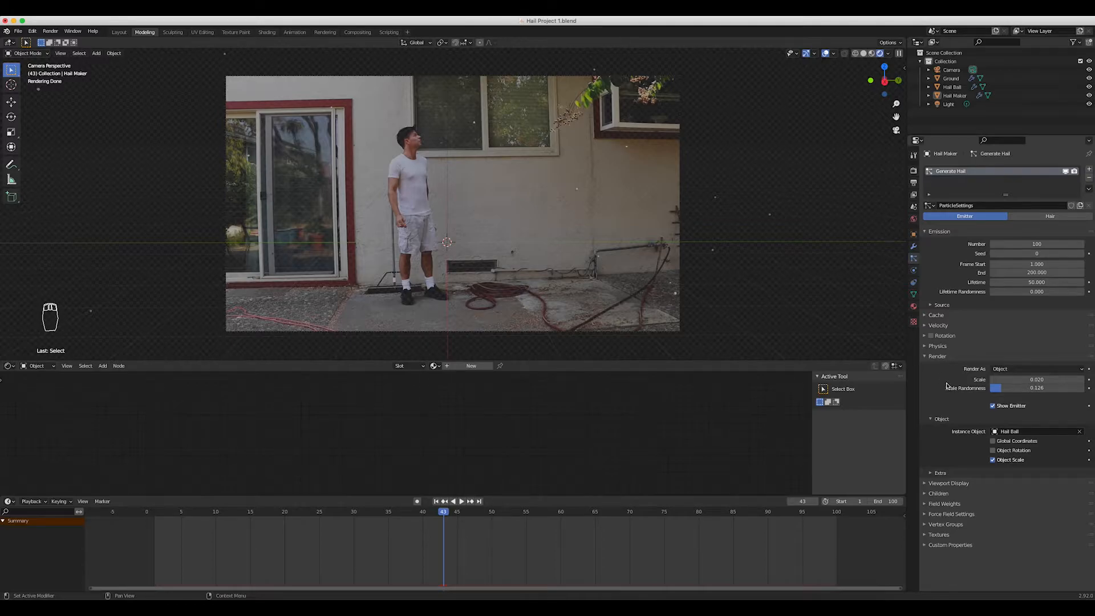
Enable Rotation for the Generate Hail particle system.
click(926, 357)
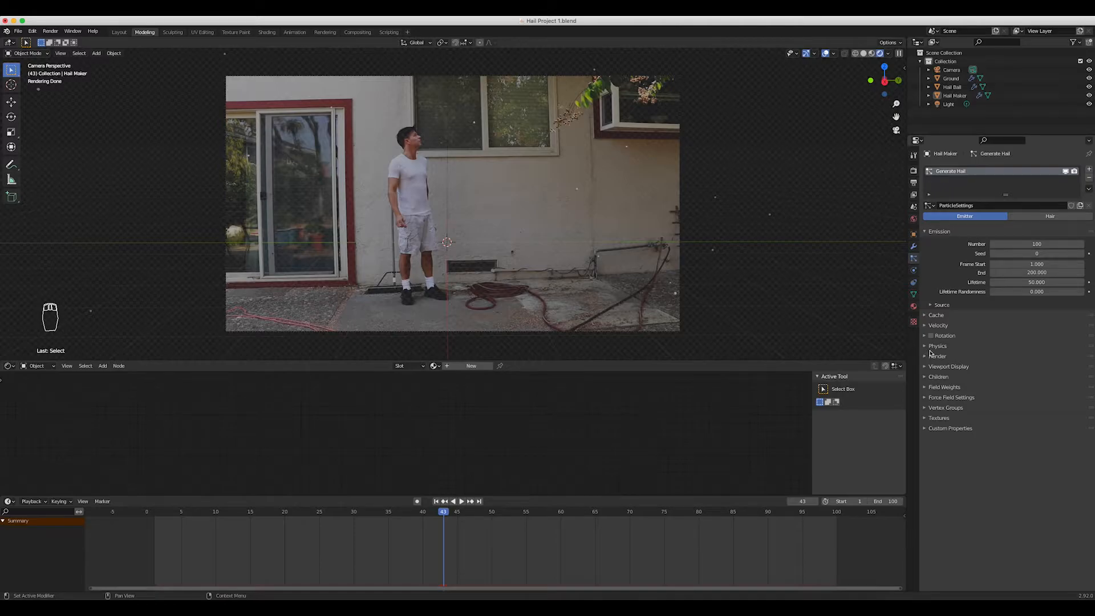
click(931, 335)
click(924, 336)
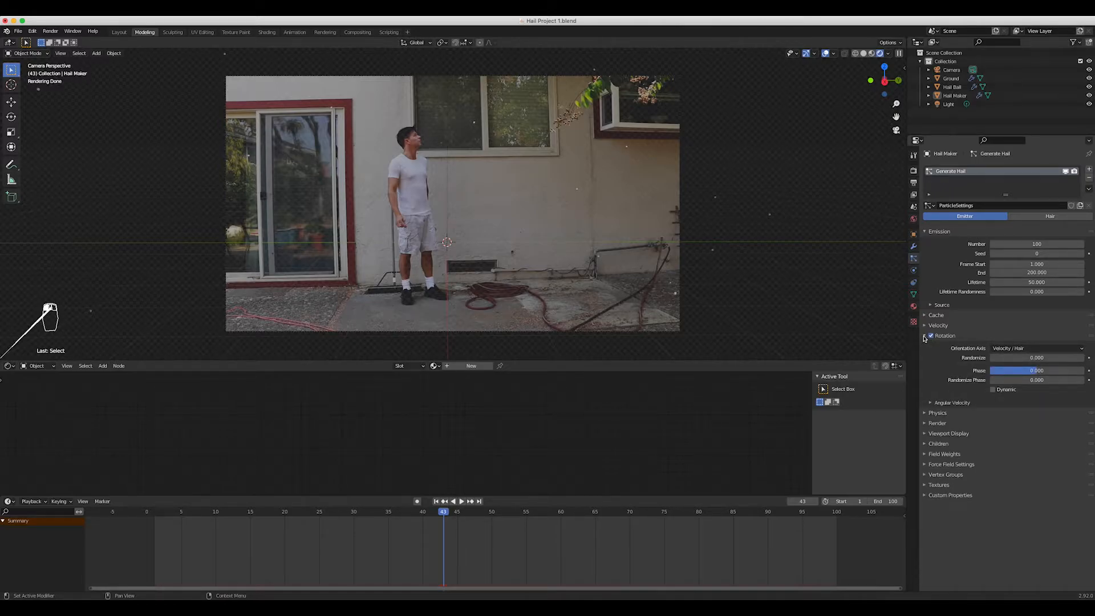
click(924, 336)
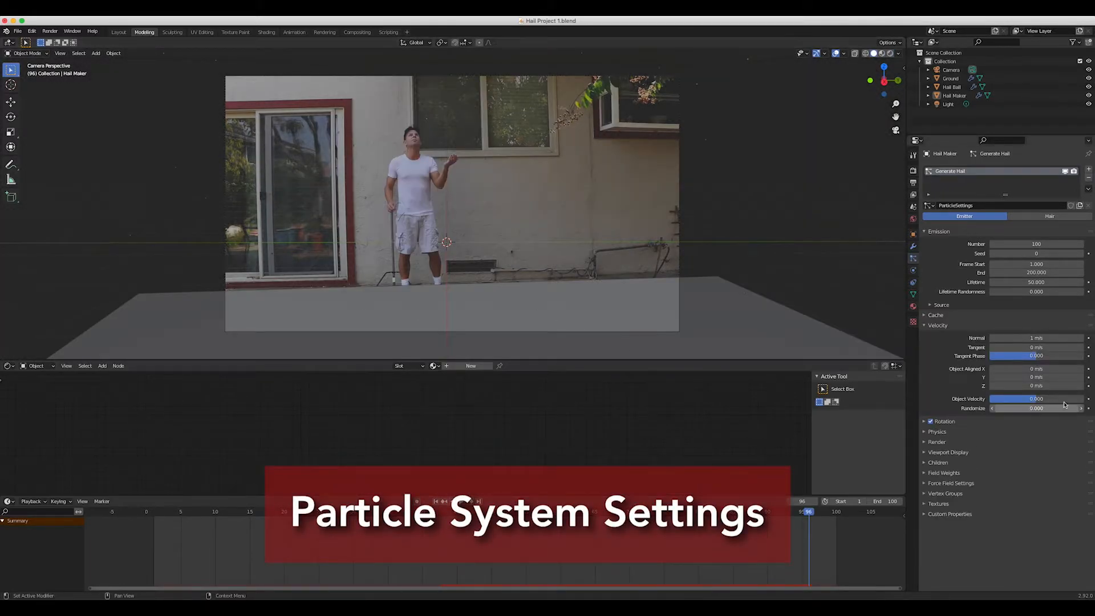
Set the particles' Normal velocity to 0 m/s.
click(1024, 339)
text(0)
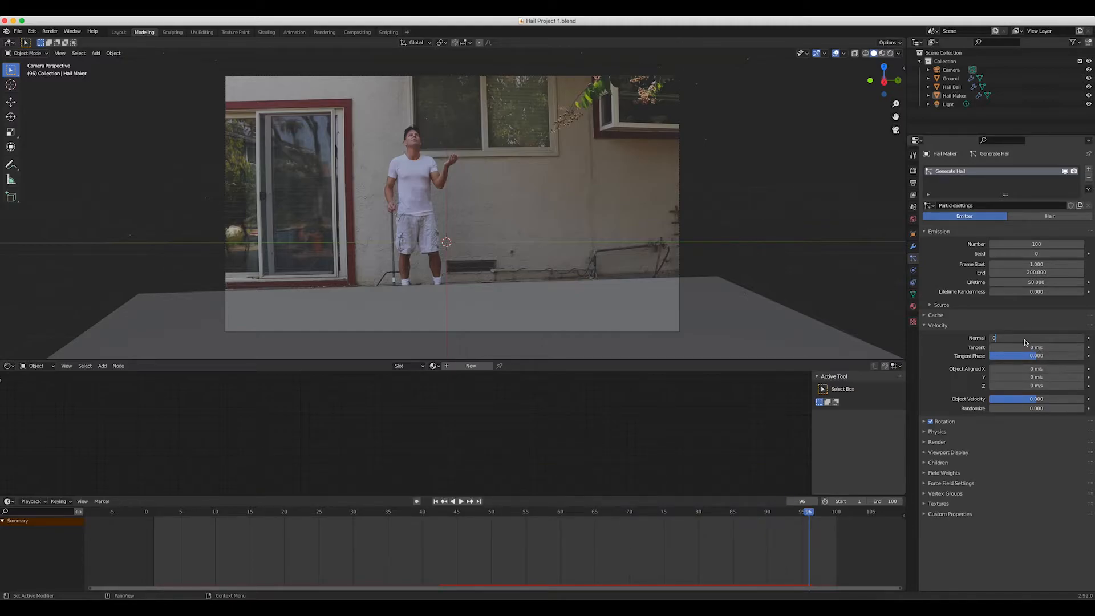
key(Return)
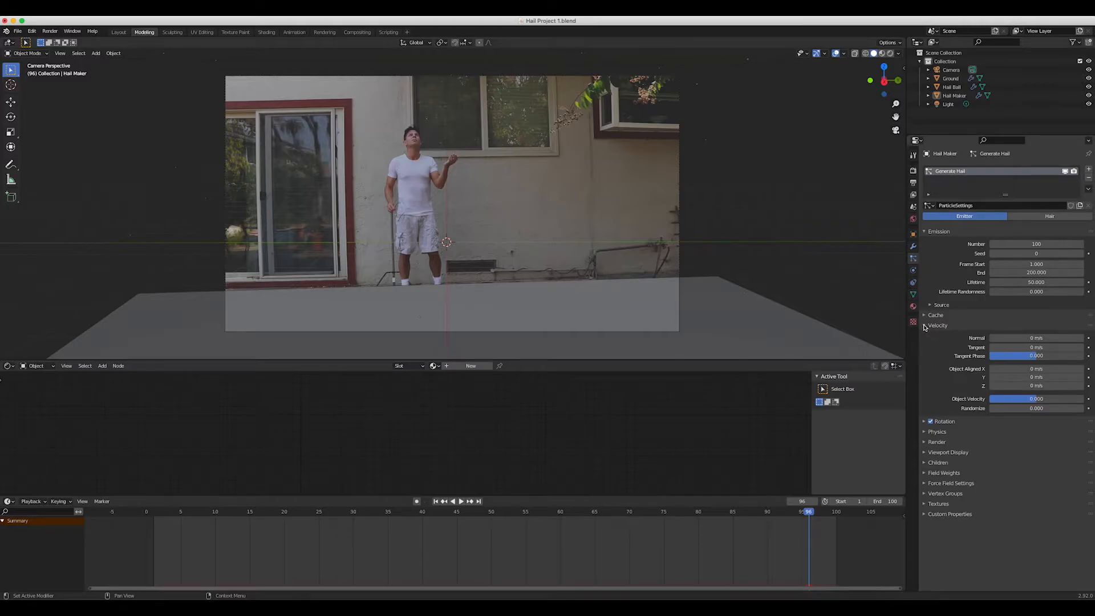
Set both the emission end frame and the particle lifetime of Generate Hail to 430.
click(1008, 272)
text(430)
key(Return)
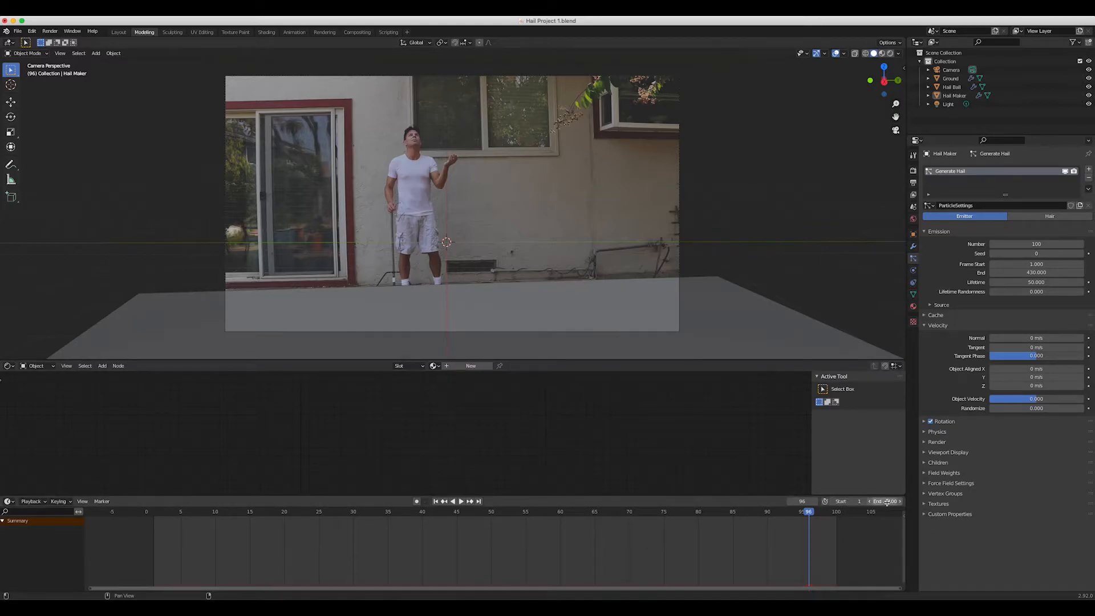
click(1015, 284)
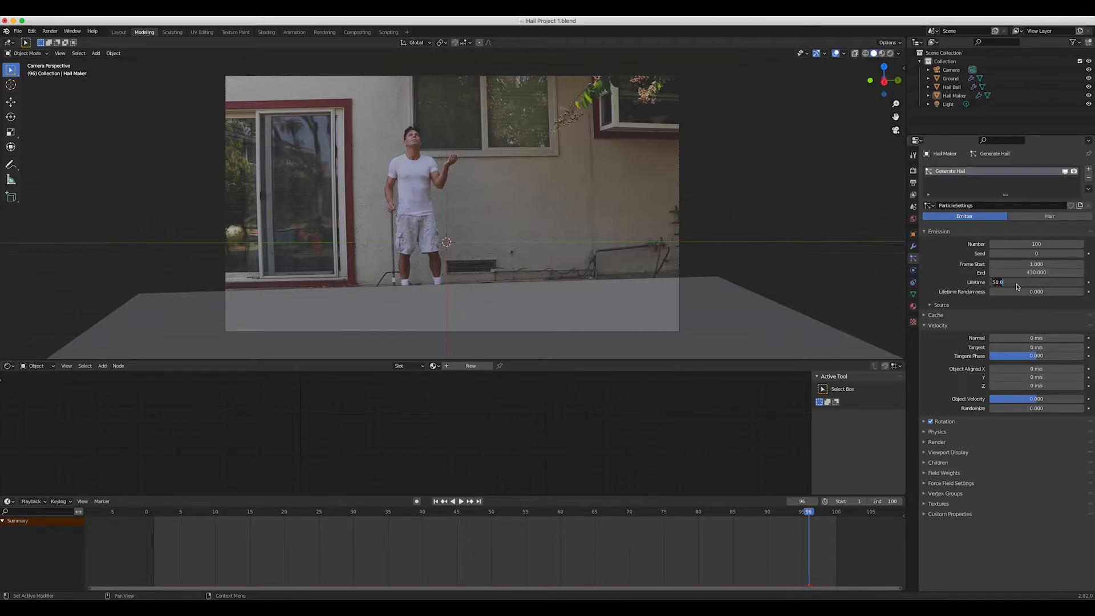
text(430)
key(Return)
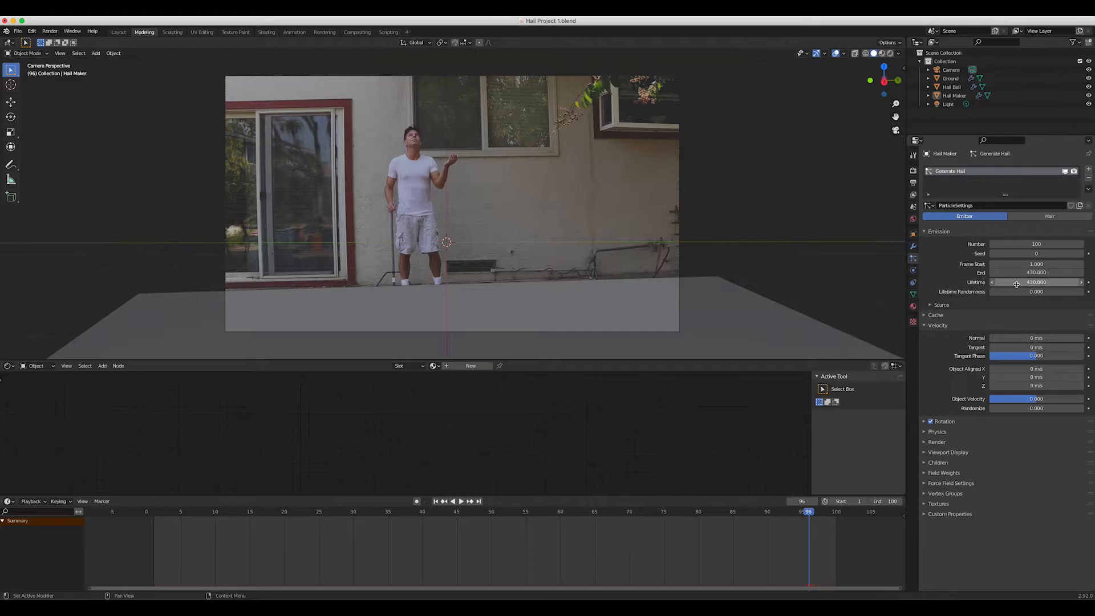
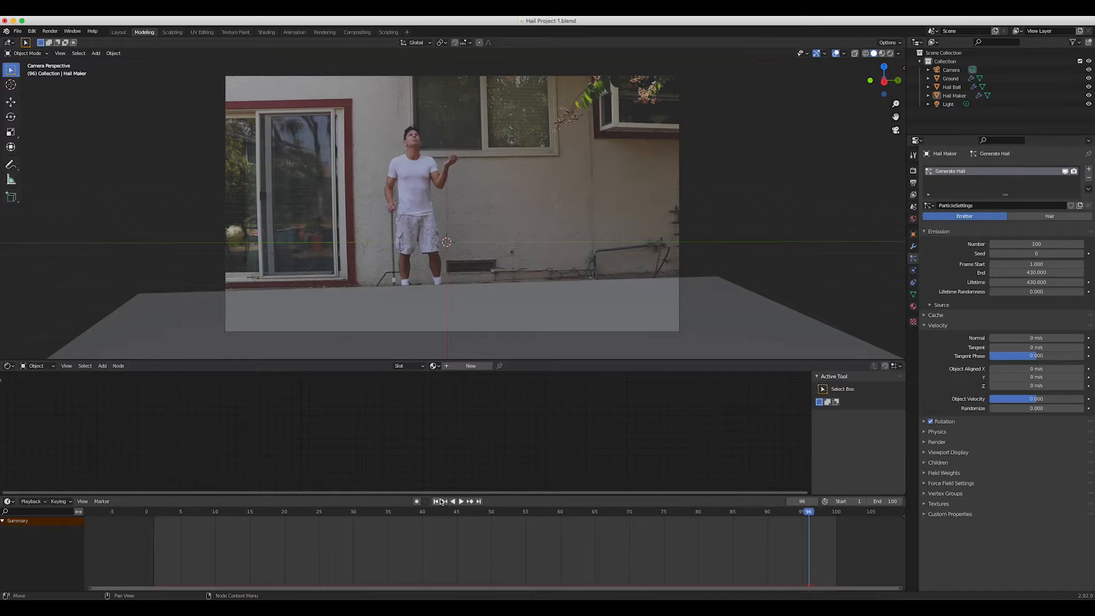
Play the hail animation from the first frame to check how the particles fall.
click(436, 501)
click(462, 502)
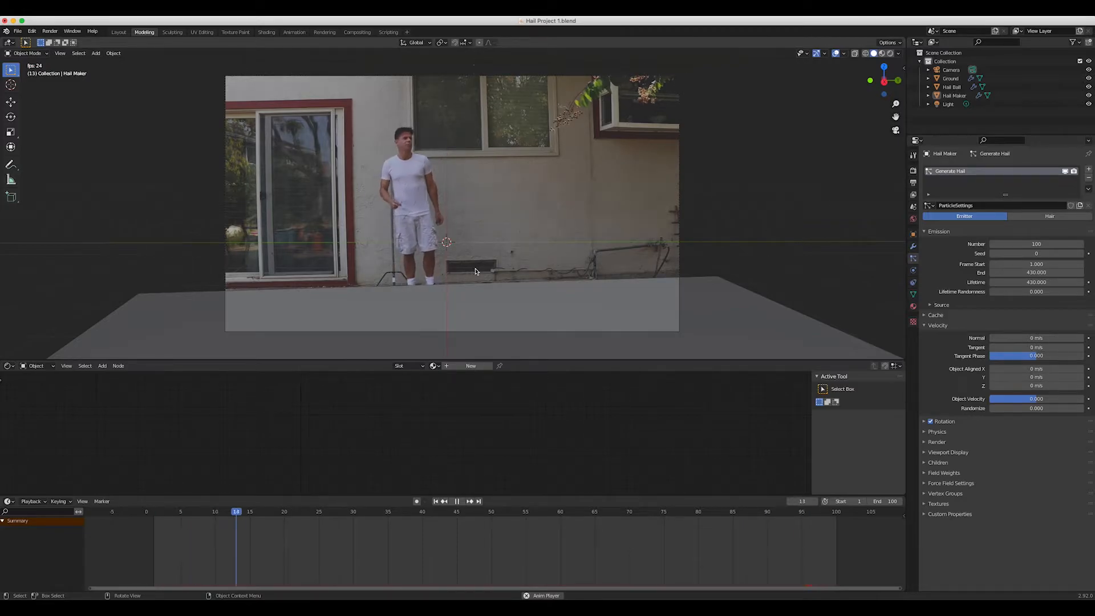
key(space)
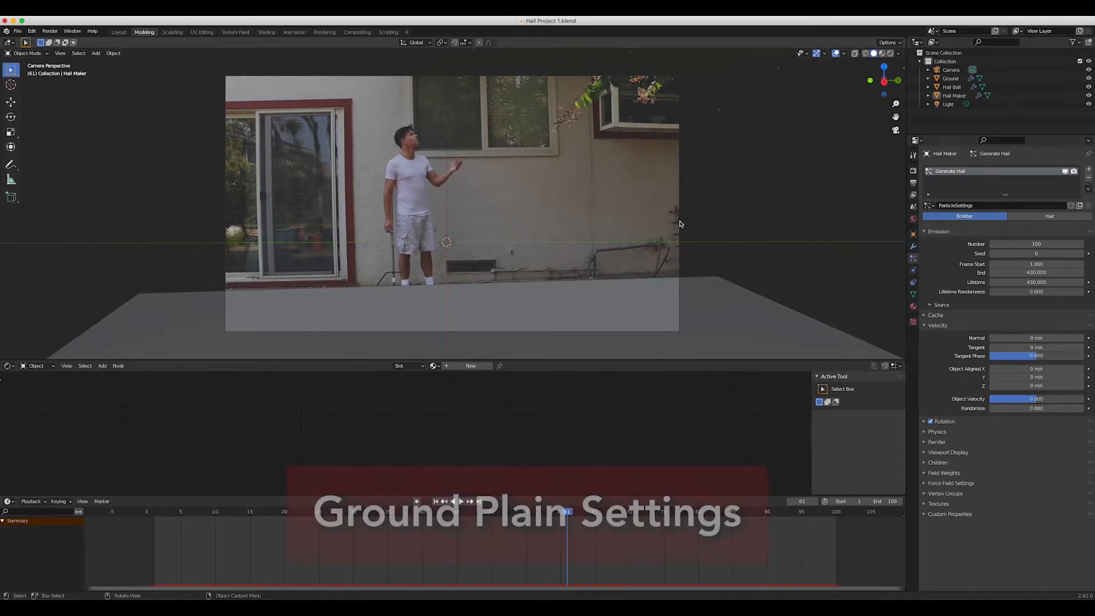
Set the collision field absorption of the Ground plane to 1.
click(694, 305)
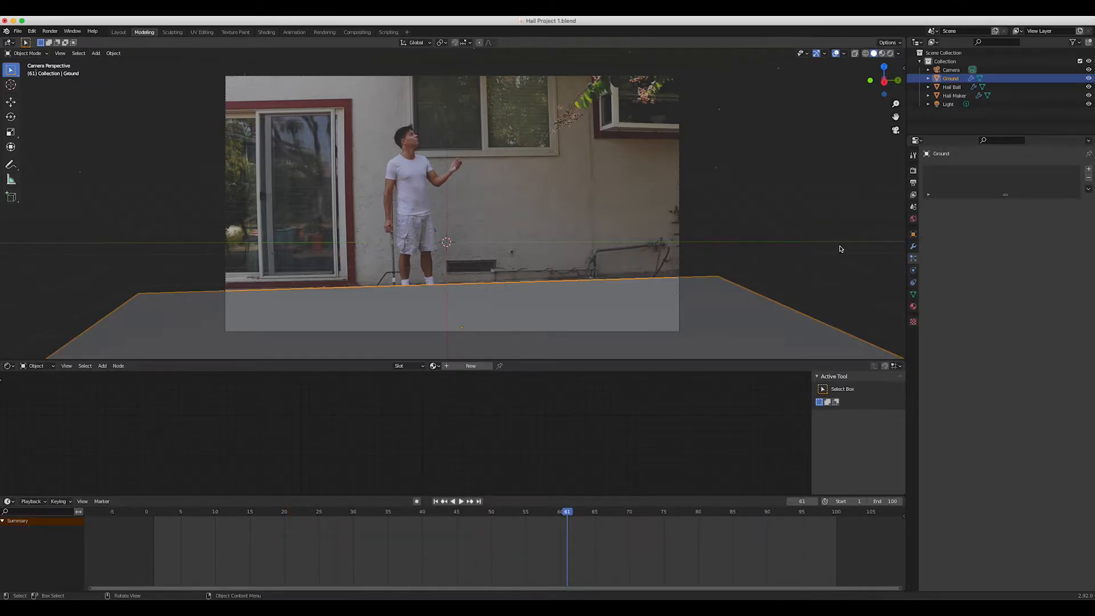
click(913, 273)
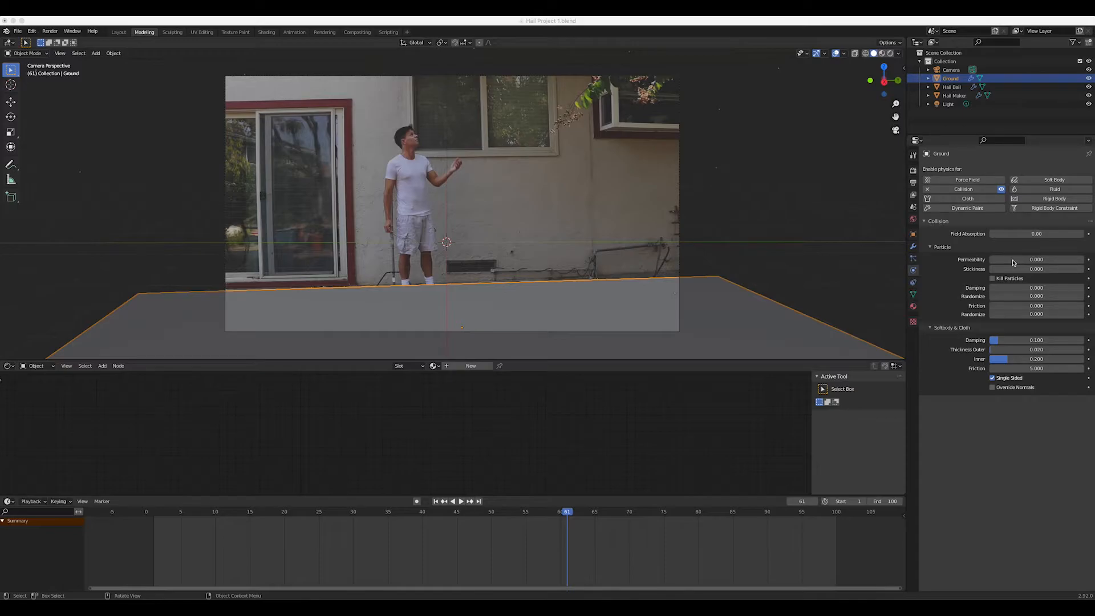
click(1009, 234)
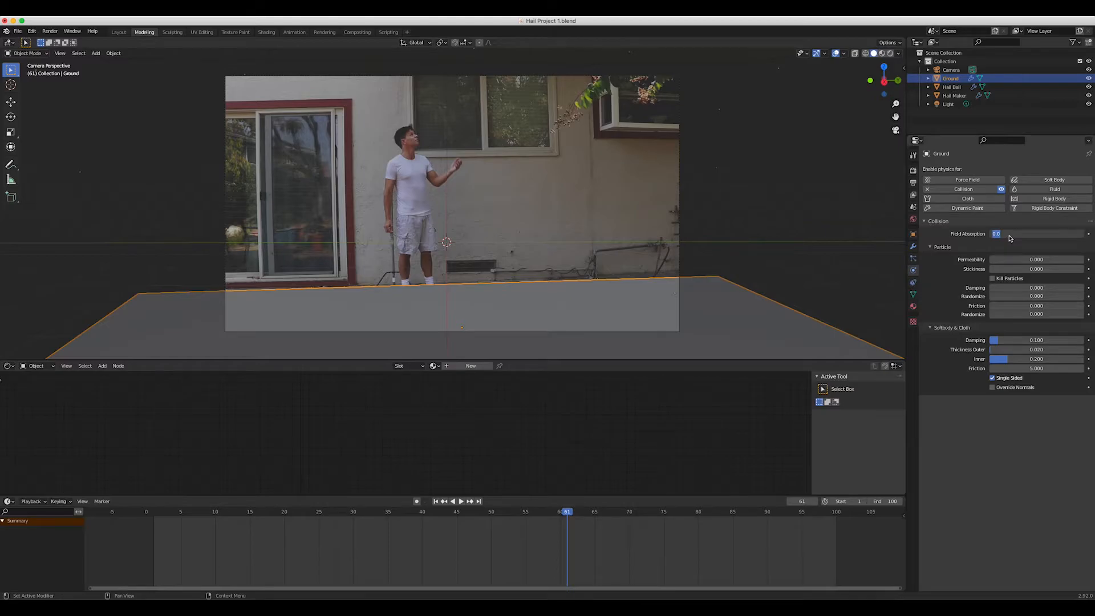
text(1)
key(Return)
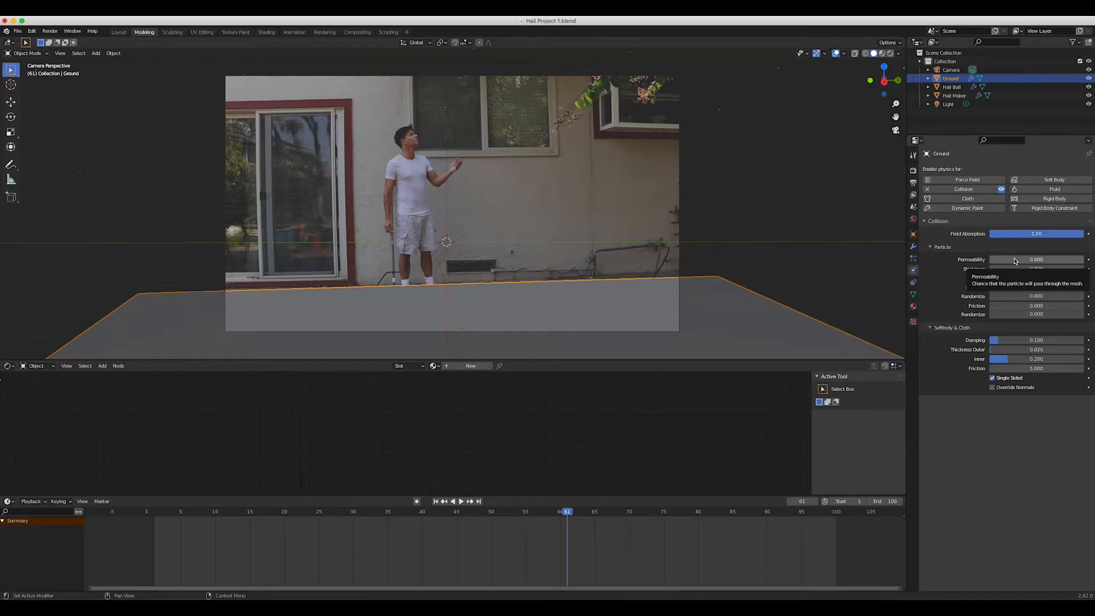
Set the Ground's particle collision damping to 0.8 and its particle friction to 0.5.
click(1010, 288)
key(BackSpace)
text(.8)
key(Return)
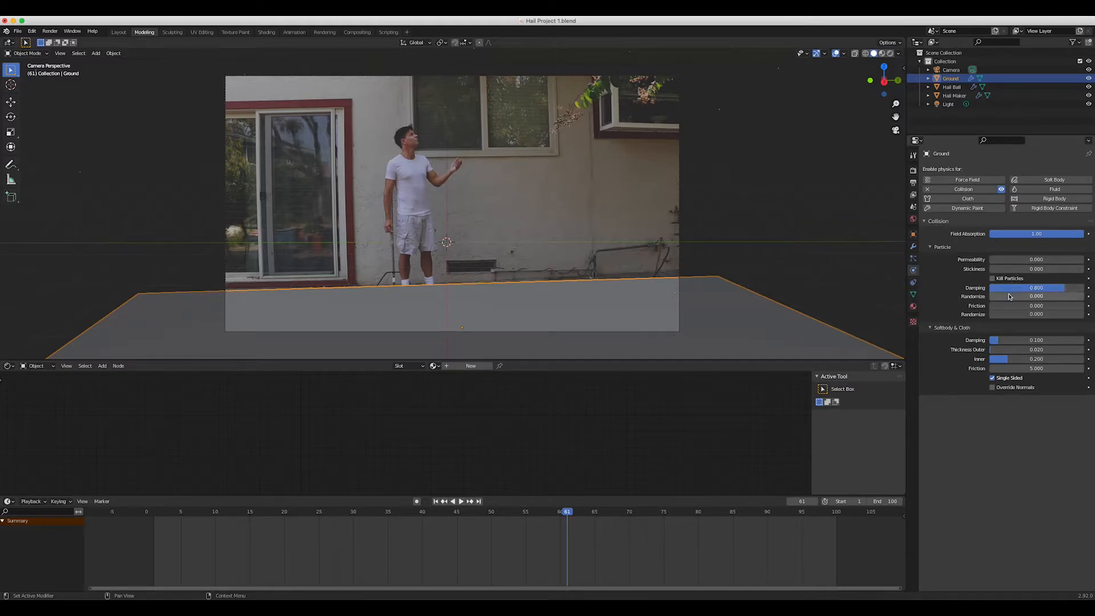
click(1018, 307)
key(BackSpace)
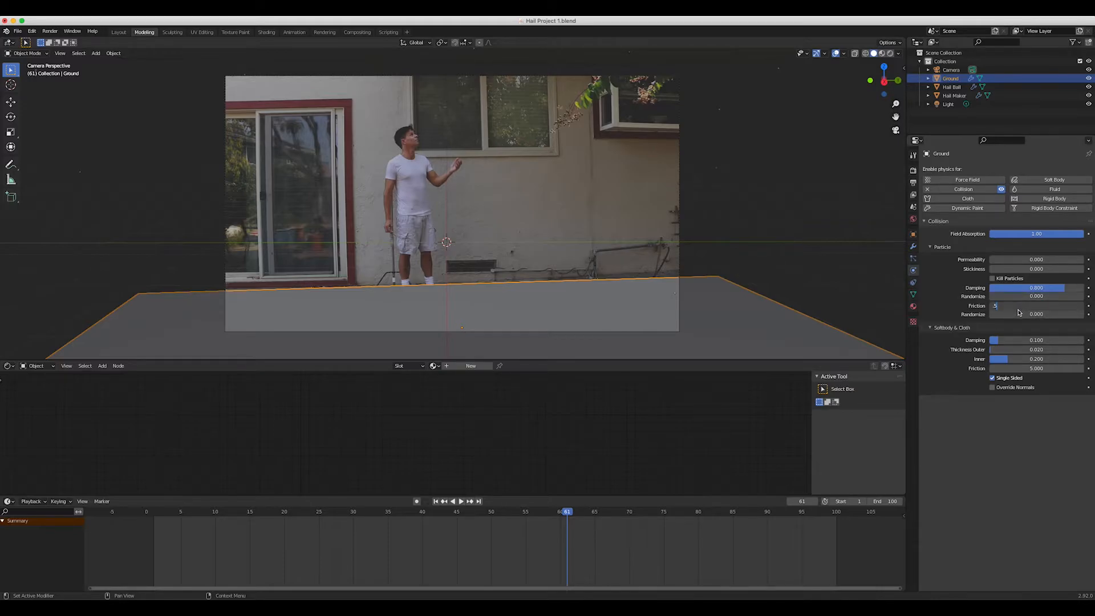
text(.5)
key(Return)
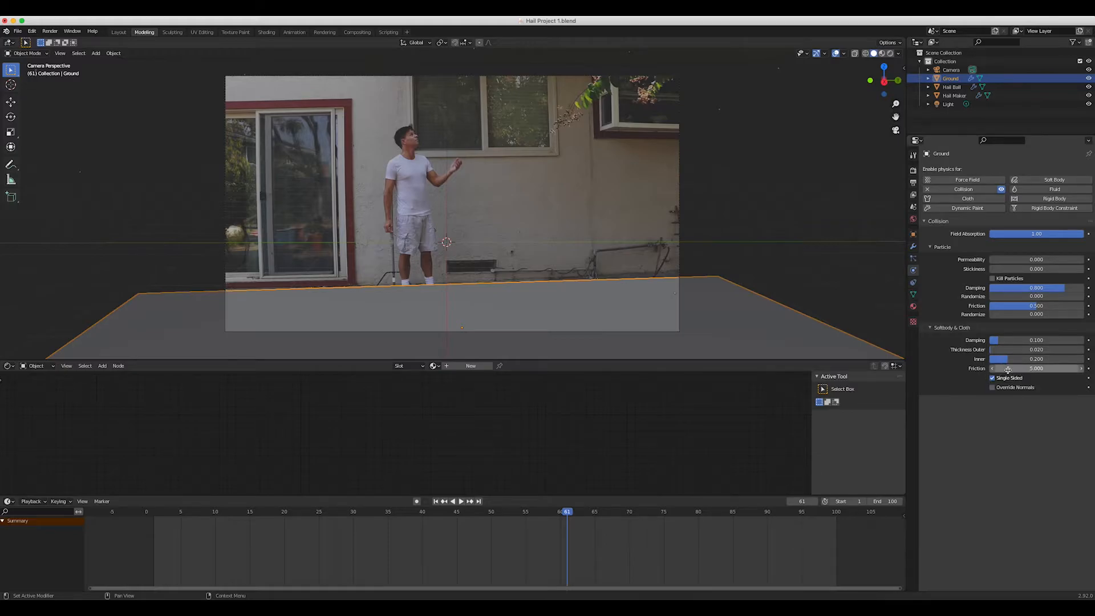
Play back the simulation against the ground, stop it, and render a test image of the current frame.
key(space)
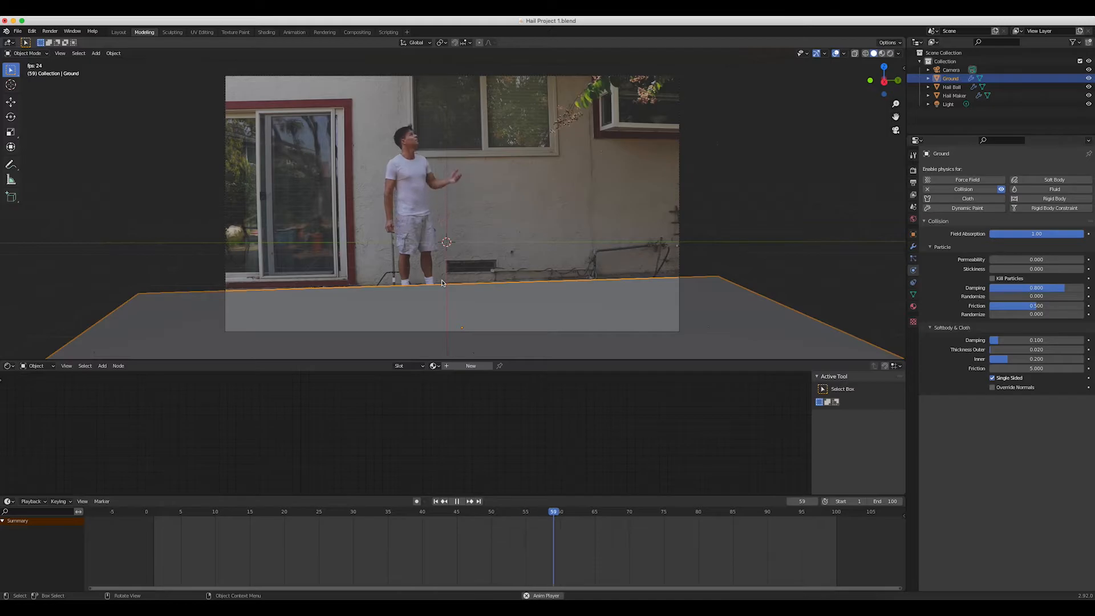
key(space)
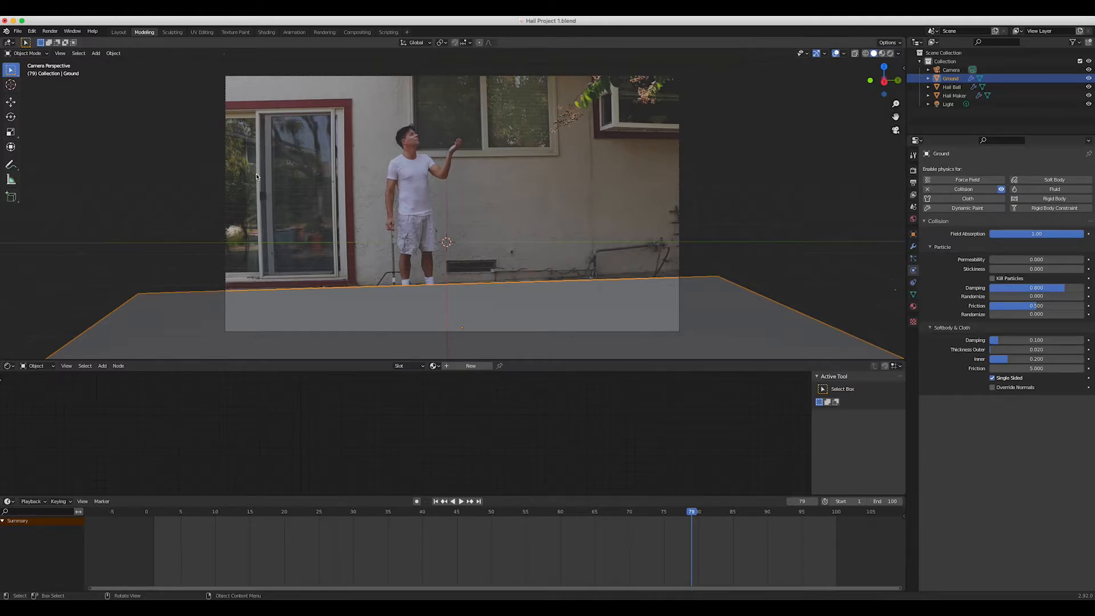
click(50, 31)
click(65, 41)
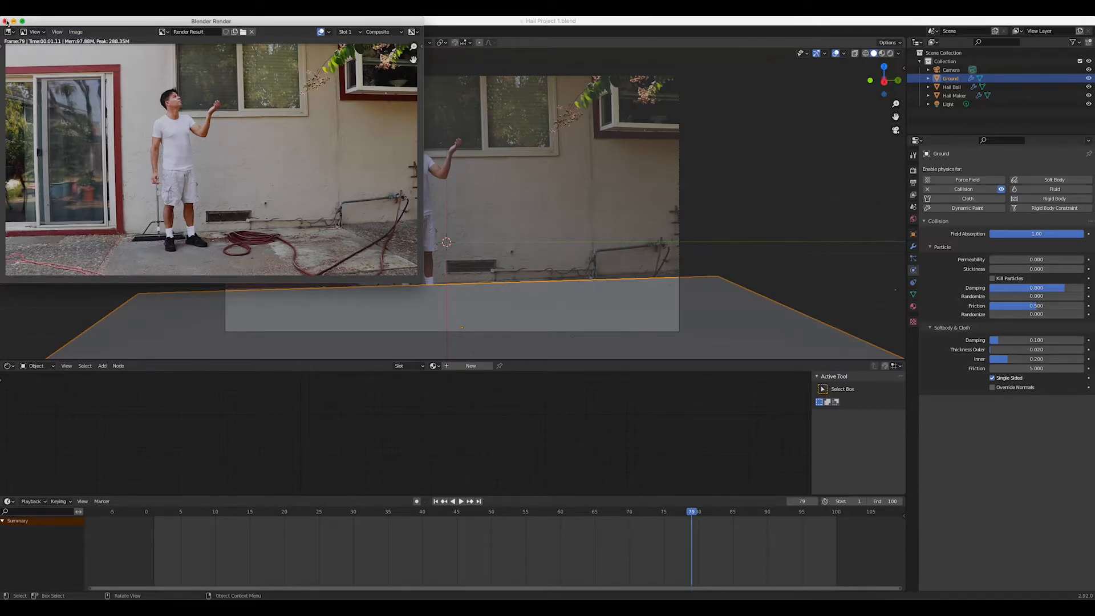
click(5, 21)
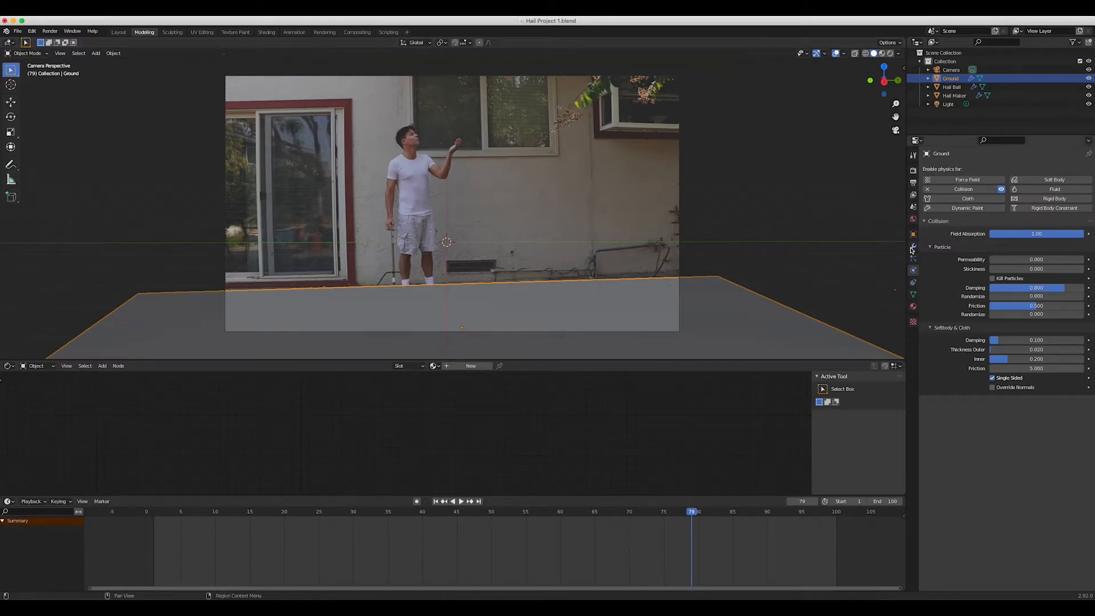
Increase the Hail Maker's particle render scale to 0.040 and play back the animation to check it.
click(913, 257)
click(953, 95)
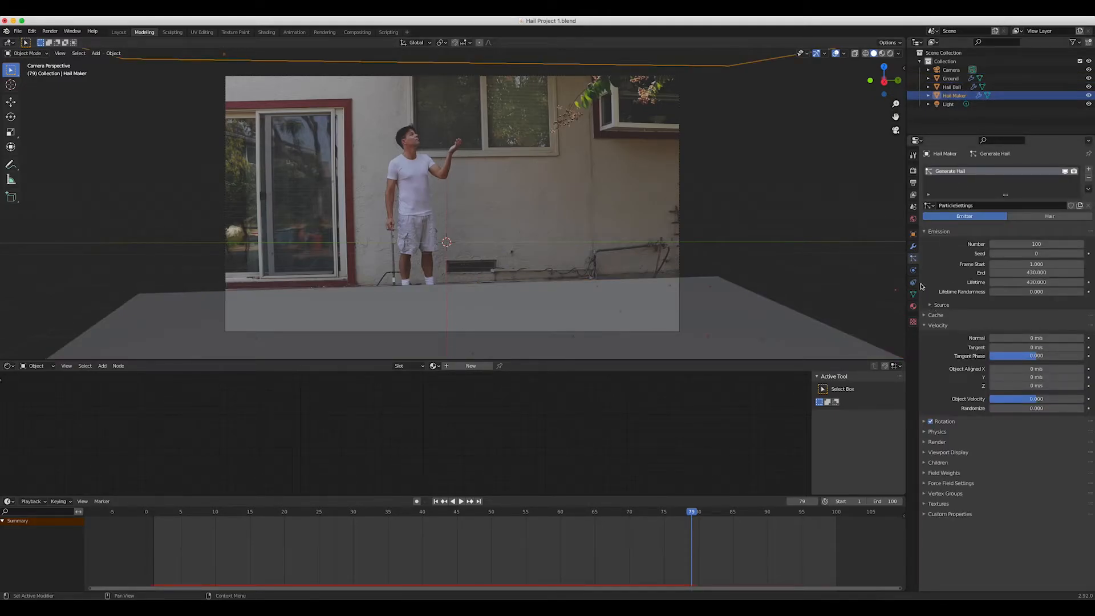
click(924, 442)
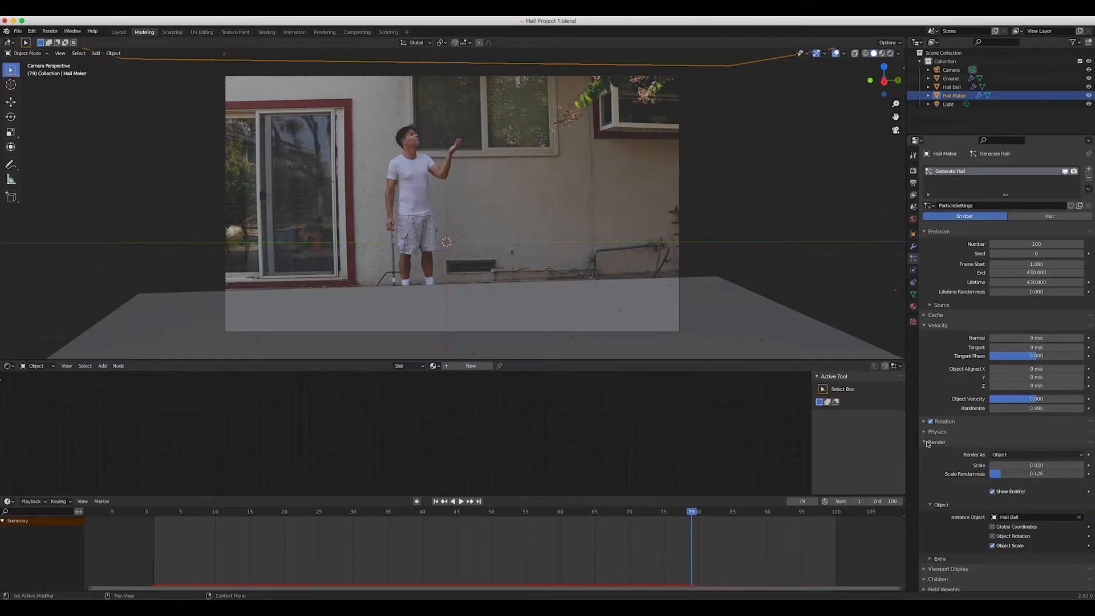
click(1081, 465)
click(1081, 466)
key(space)
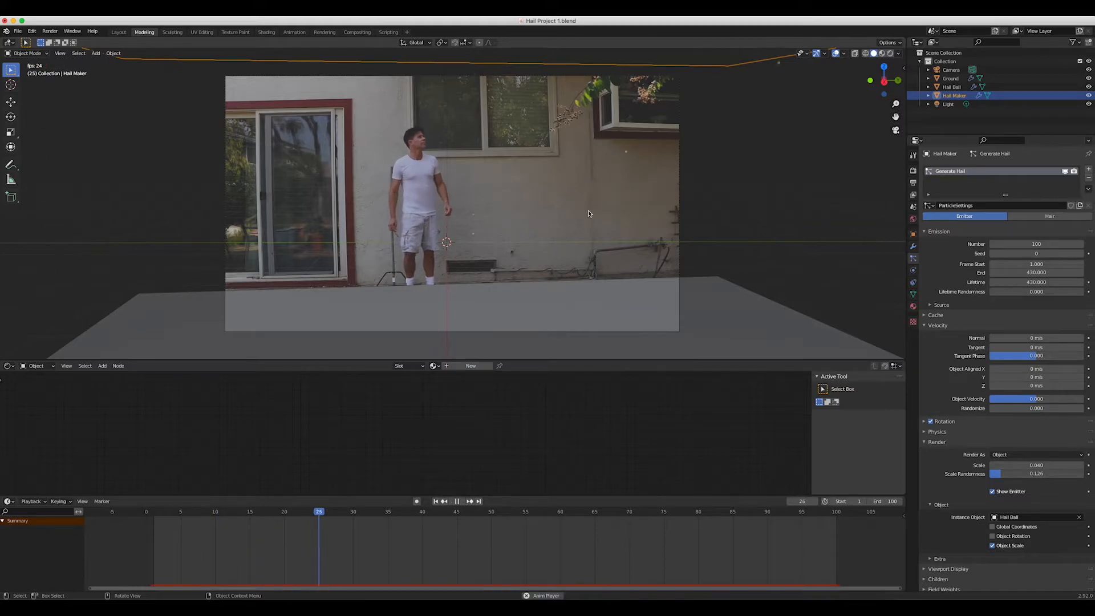
key(space)
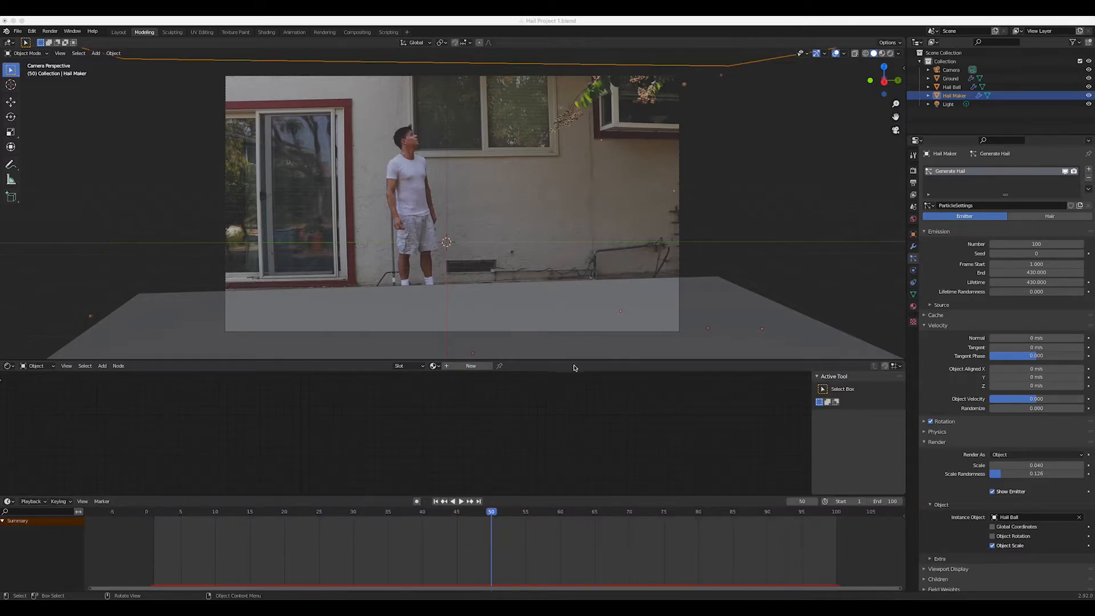
Set the mass of the Hail Maker's particles to 10 kg in their physics settings.
scroll(940, 425, down, 2)
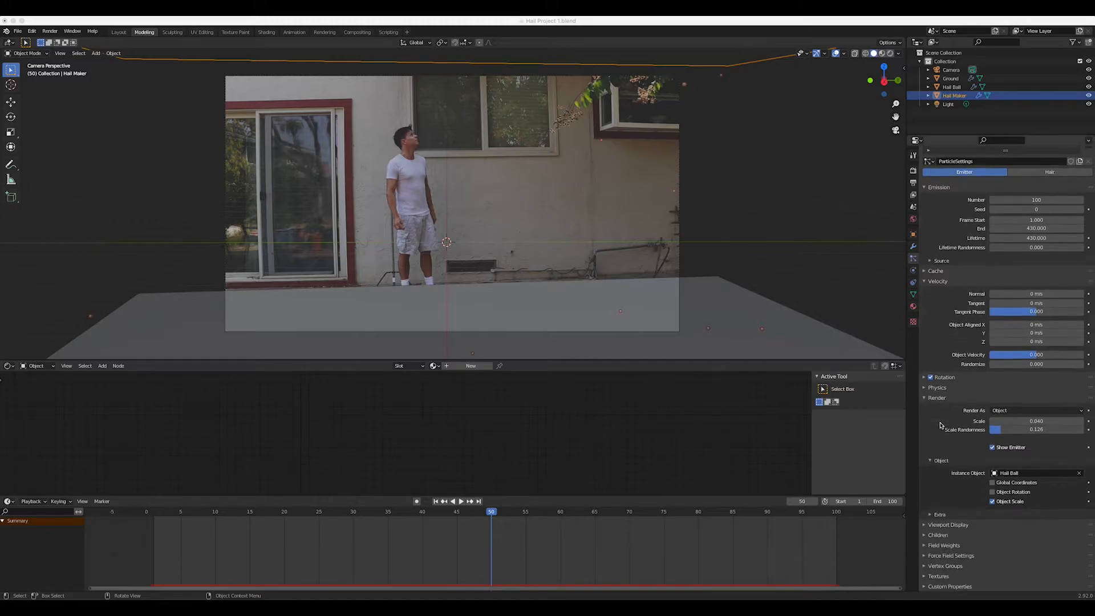
click(928, 388)
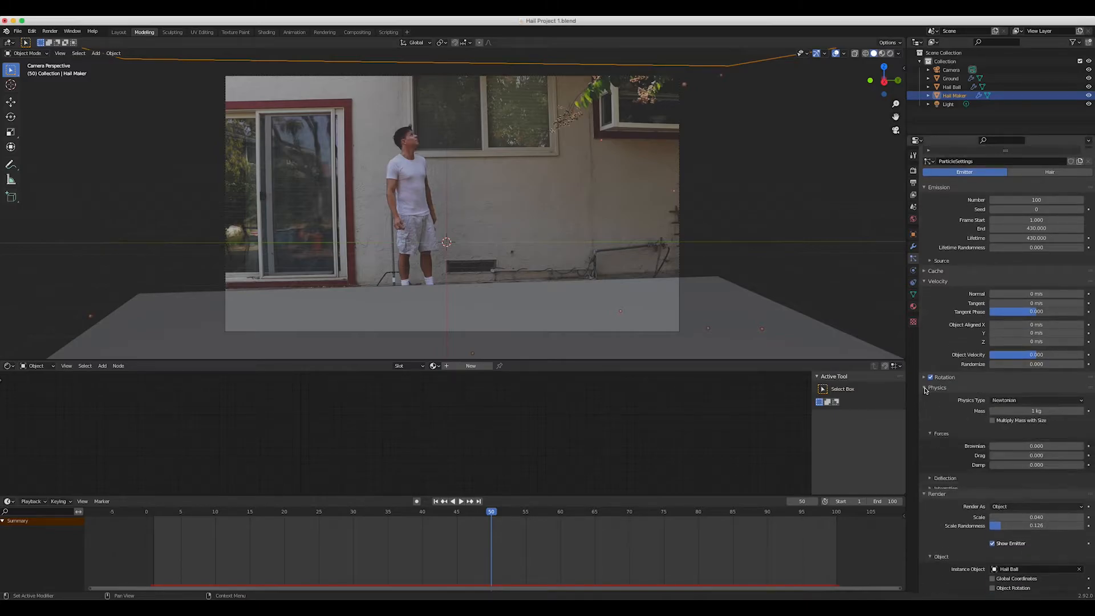
click(1002, 411)
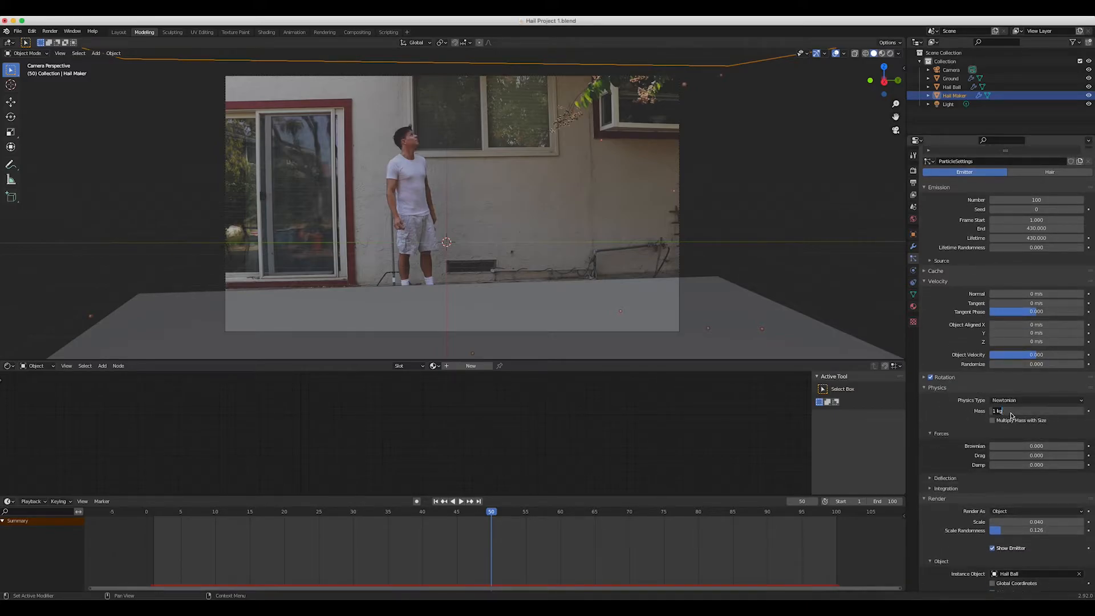
text(10)
key(Return)
click(925, 388)
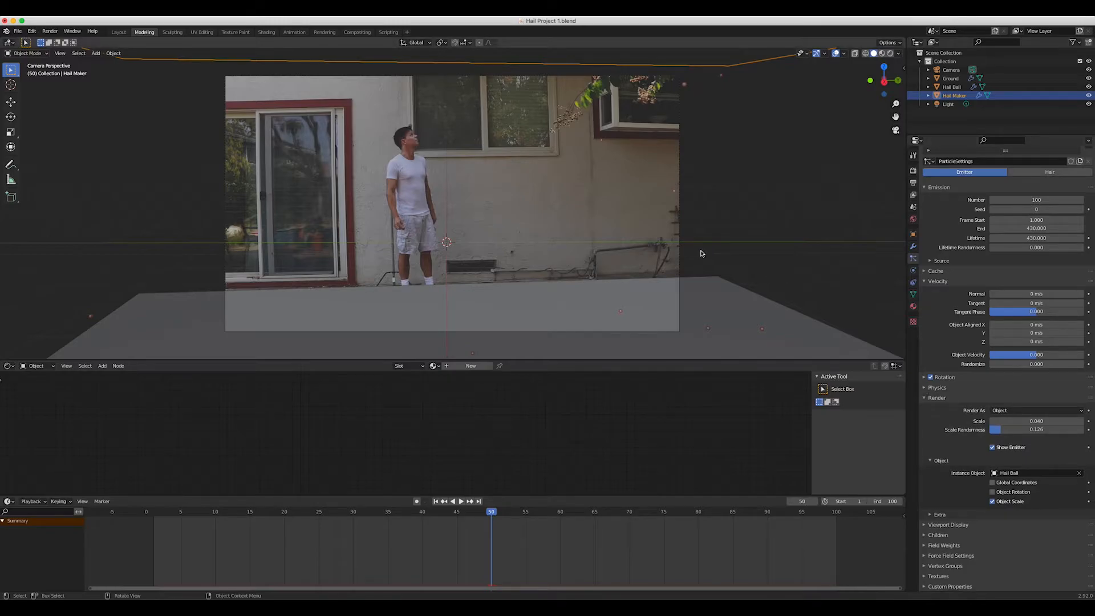
Watch the hail simulation play back from an orbited view outside the camera.
middle_drag(702, 253, 704, 258)
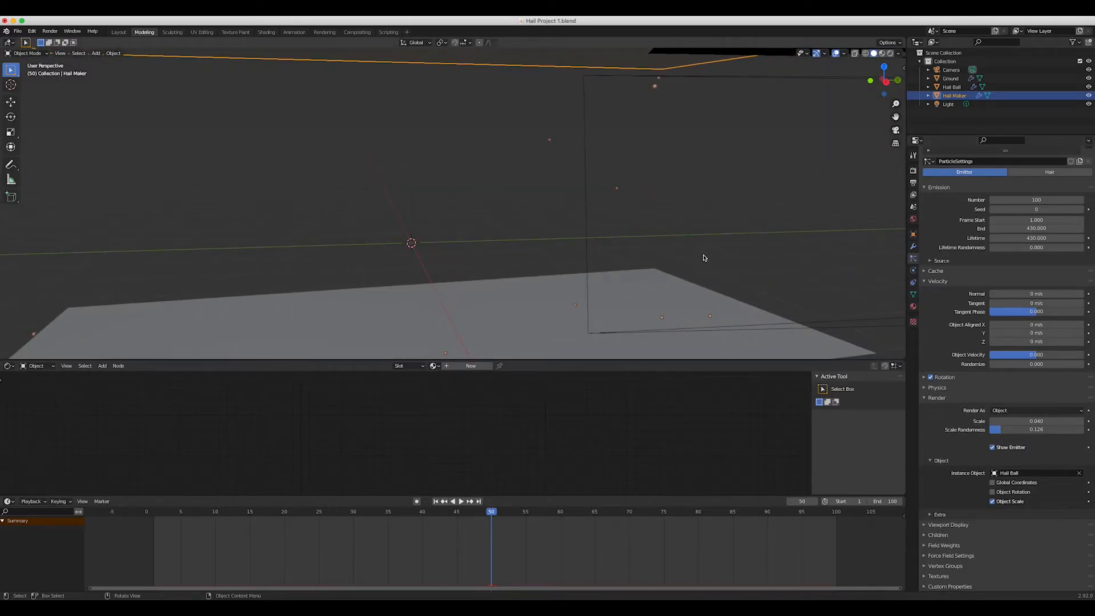
key(space)
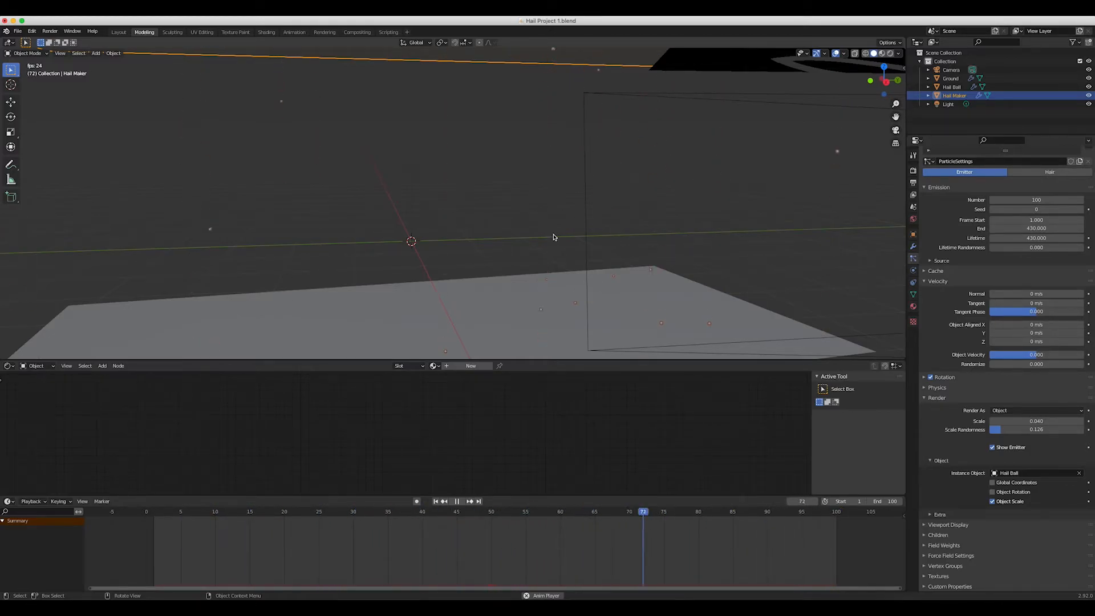
key(space)
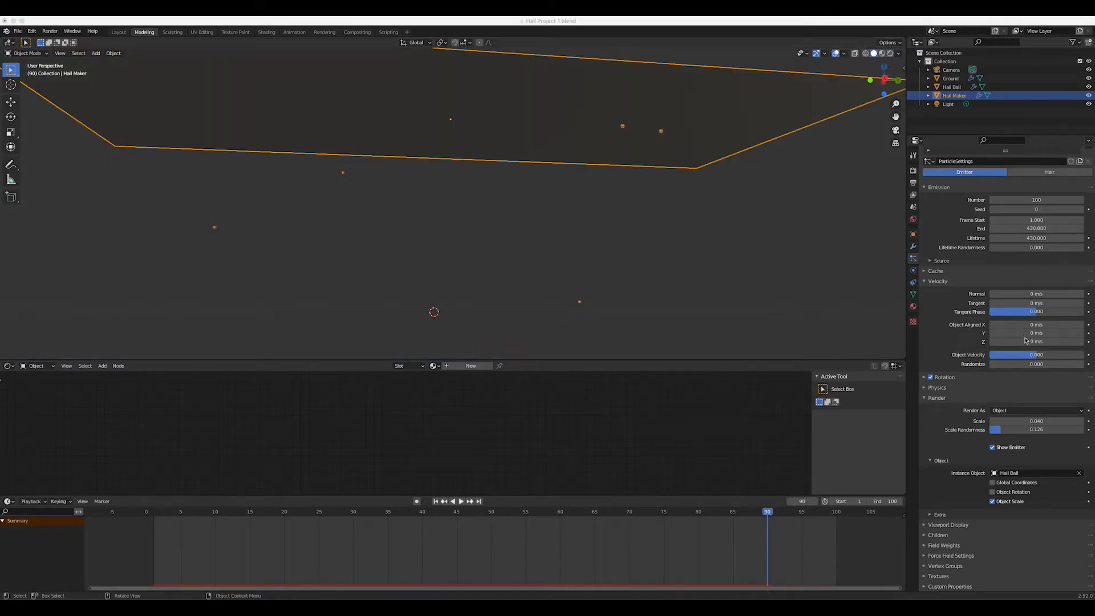
Set the hail particles' object-aligned Y velocity to 5 m/s and preview the animation through the camera.
click(1021, 334)
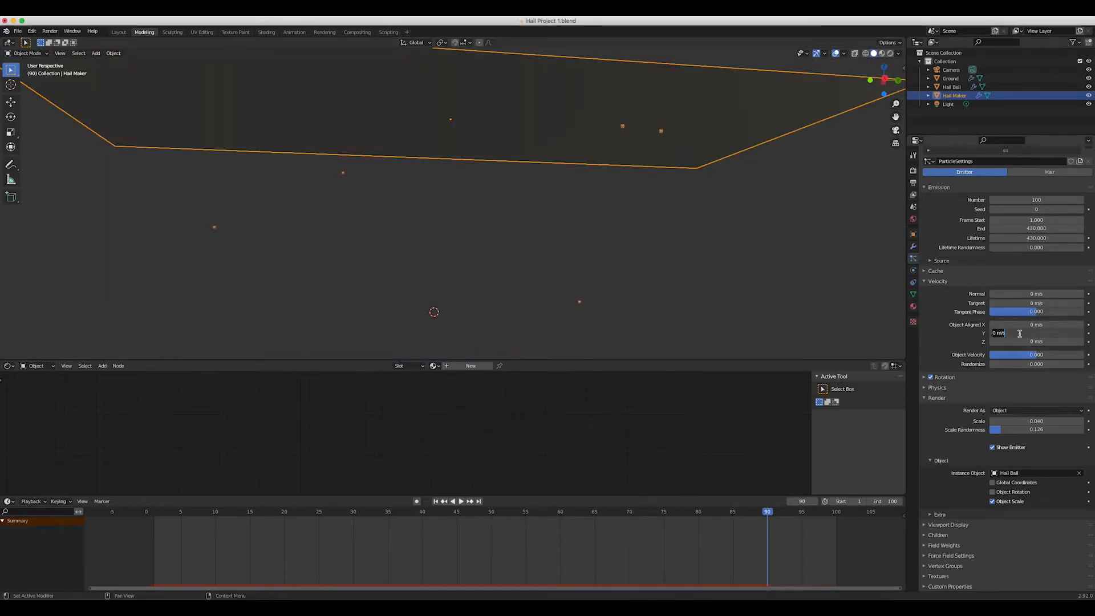
text(5)
key(Return)
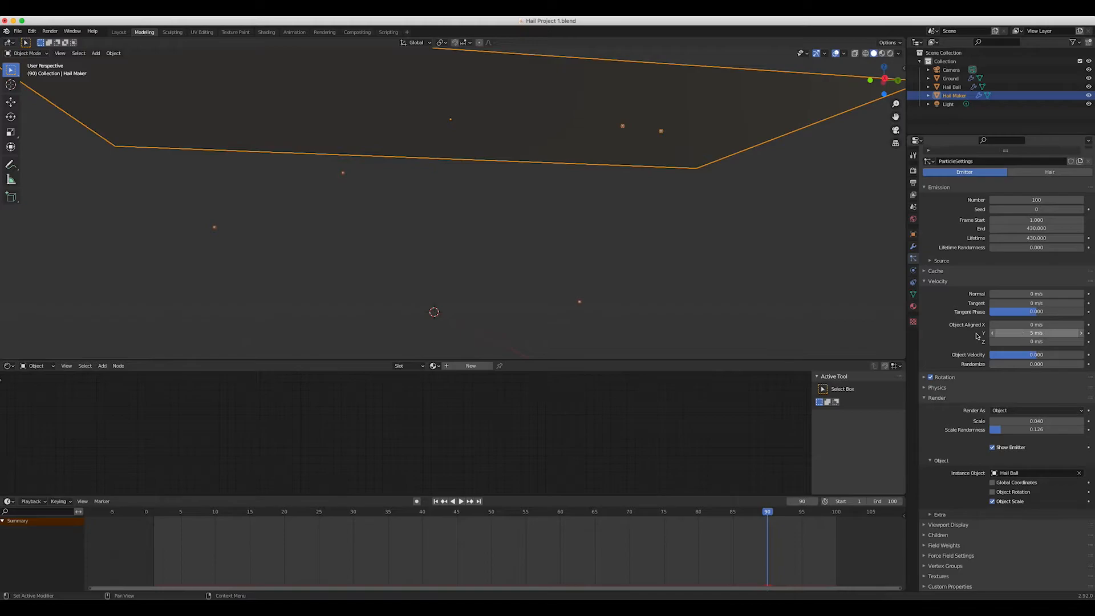
key(KP_0)
key(space)
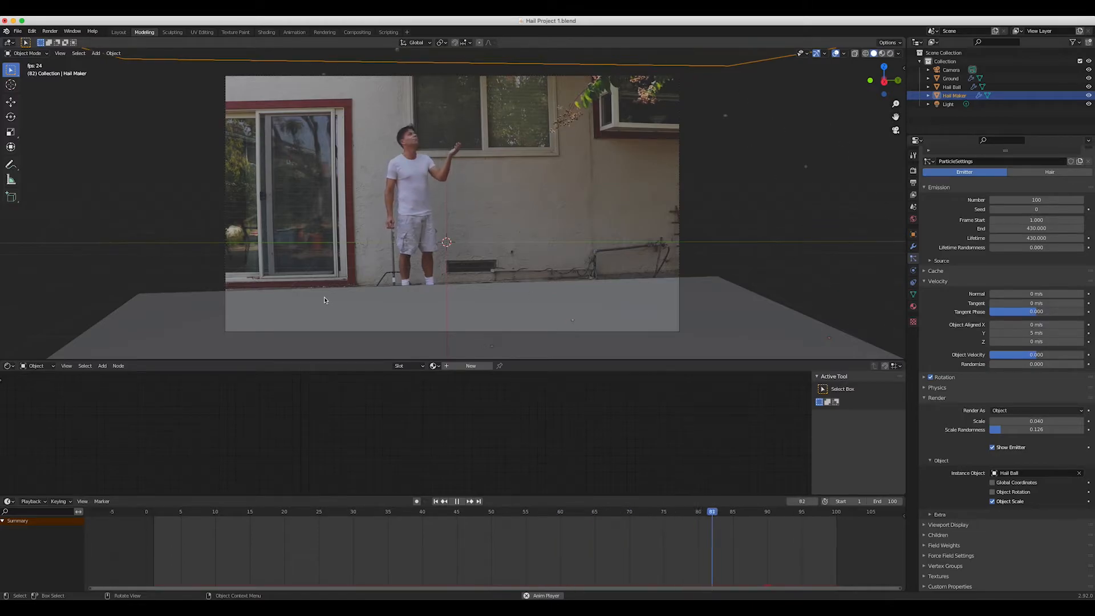
key(space)
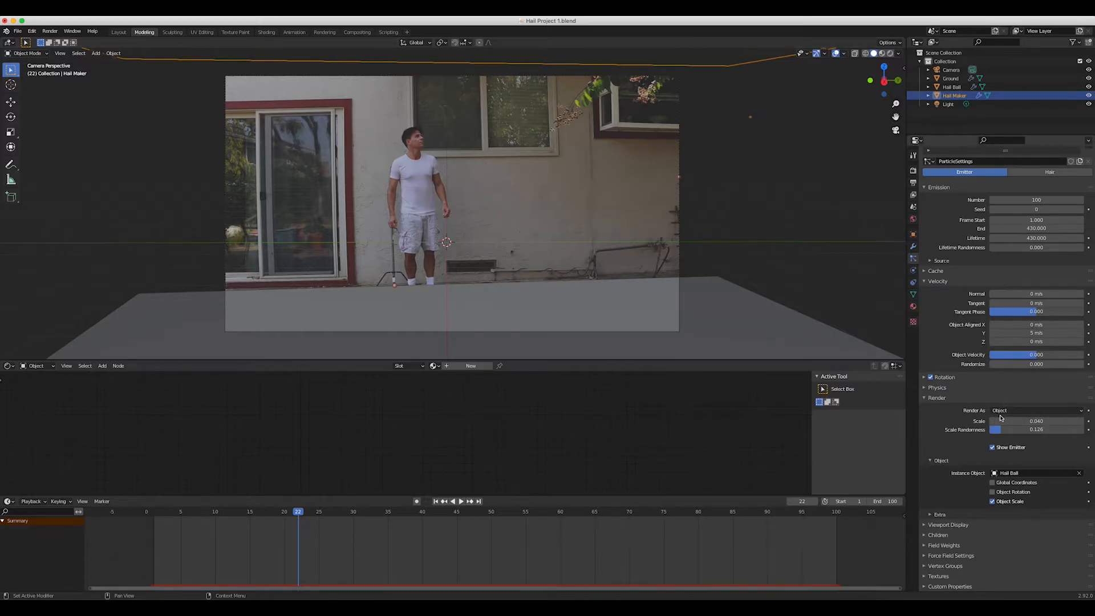
Set the hail particles' object velocity to -150 and play back the animation.
click(1015, 356)
text(-150)
key(Return)
key(space)
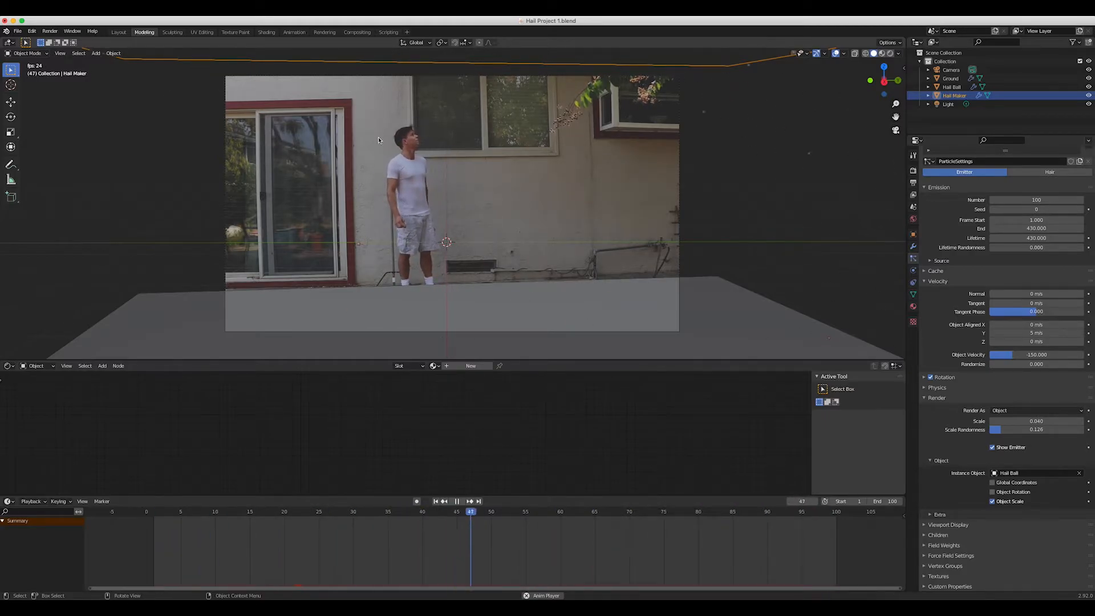
key(space)
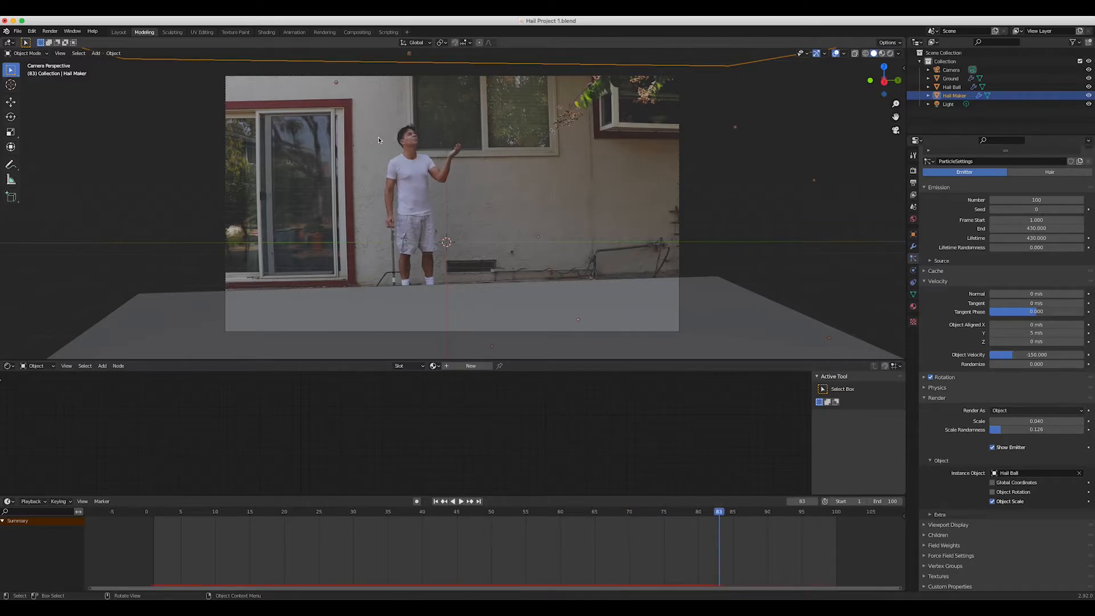
Examine the hail's fall and ground impacts during playback from an orbited view and through the camera.
key(space)
key(KP_0)
middle_drag(403, 262, 392, 283)
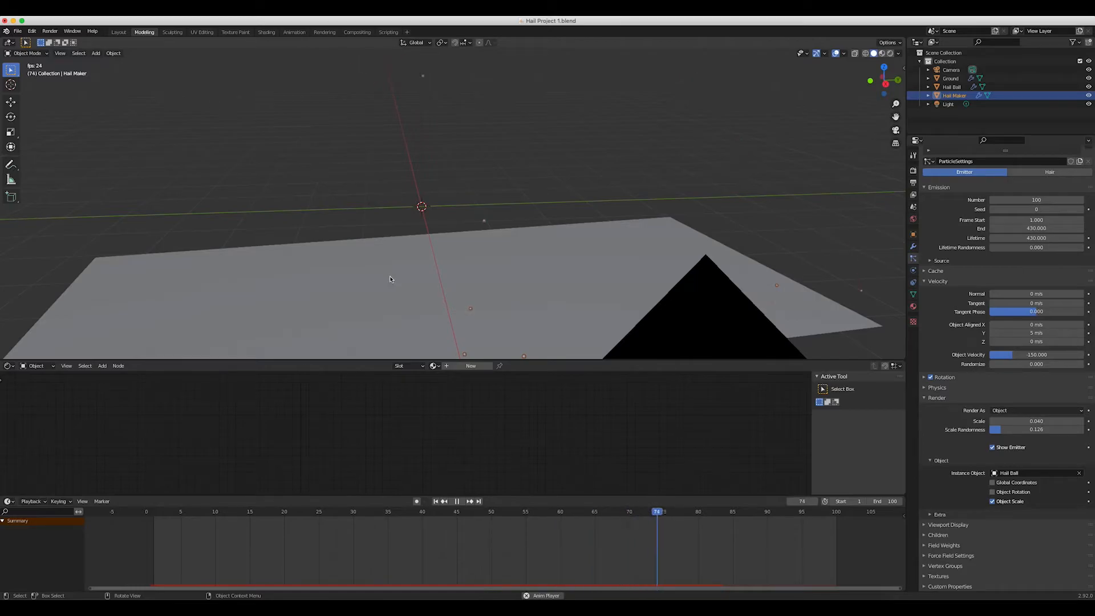
middle_drag(468, 314, 489, 313)
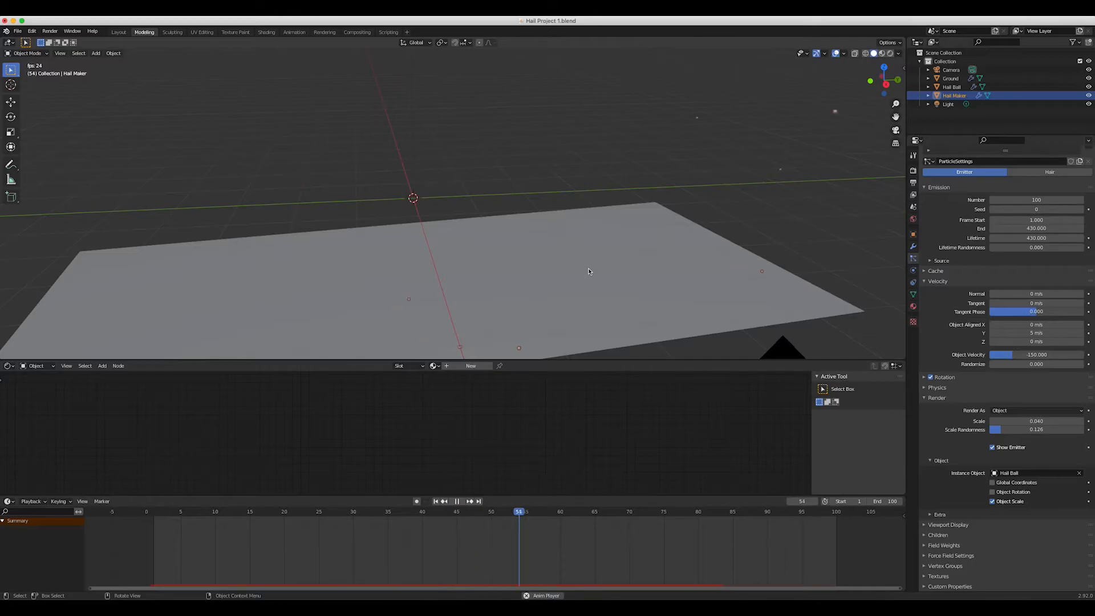
key(KP_0)
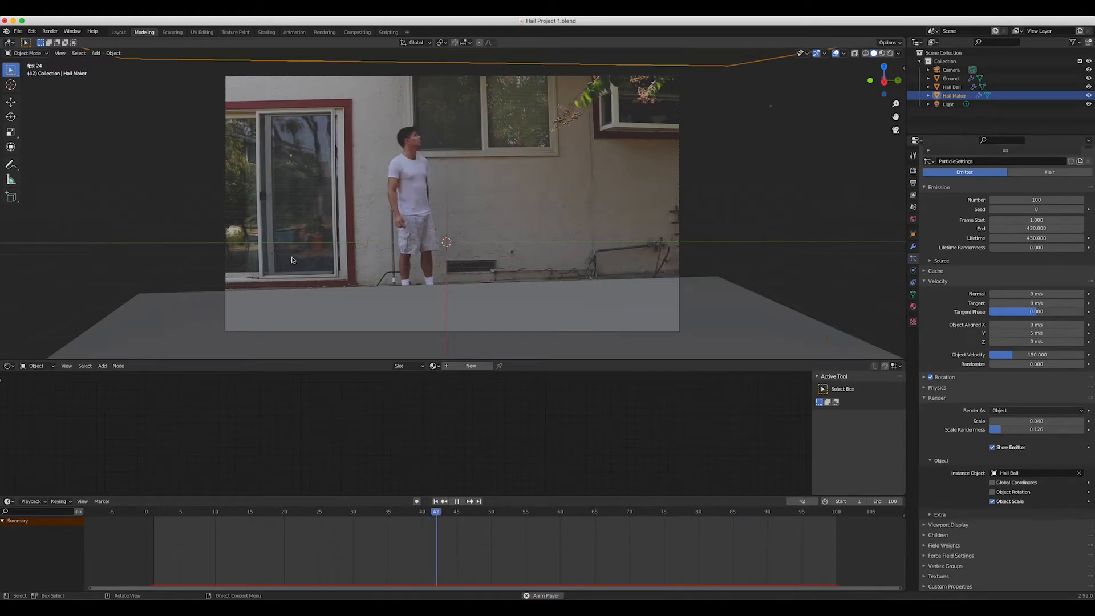
key(space)
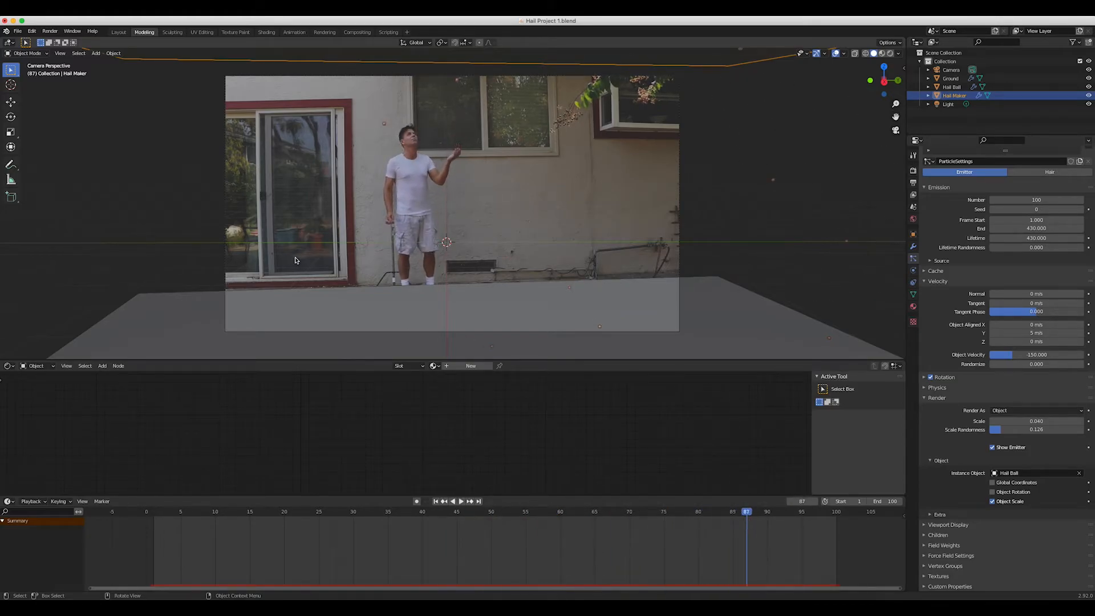
Set the hail particles' object-aligned Y velocity to 2 m/s and play back the animation.
click(1011, 333)
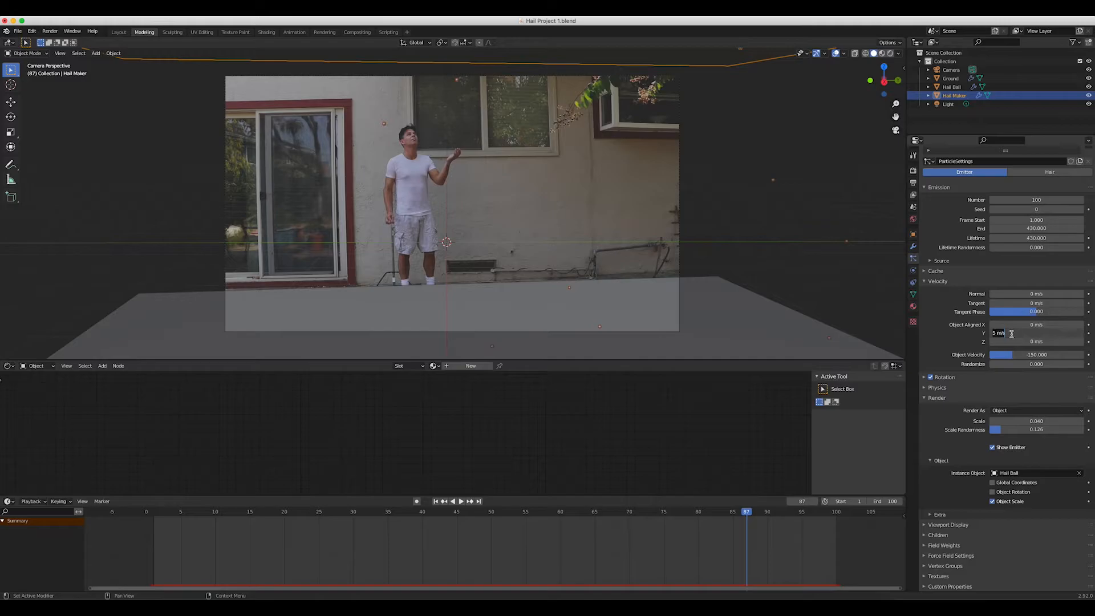
key(Return)
key(space)
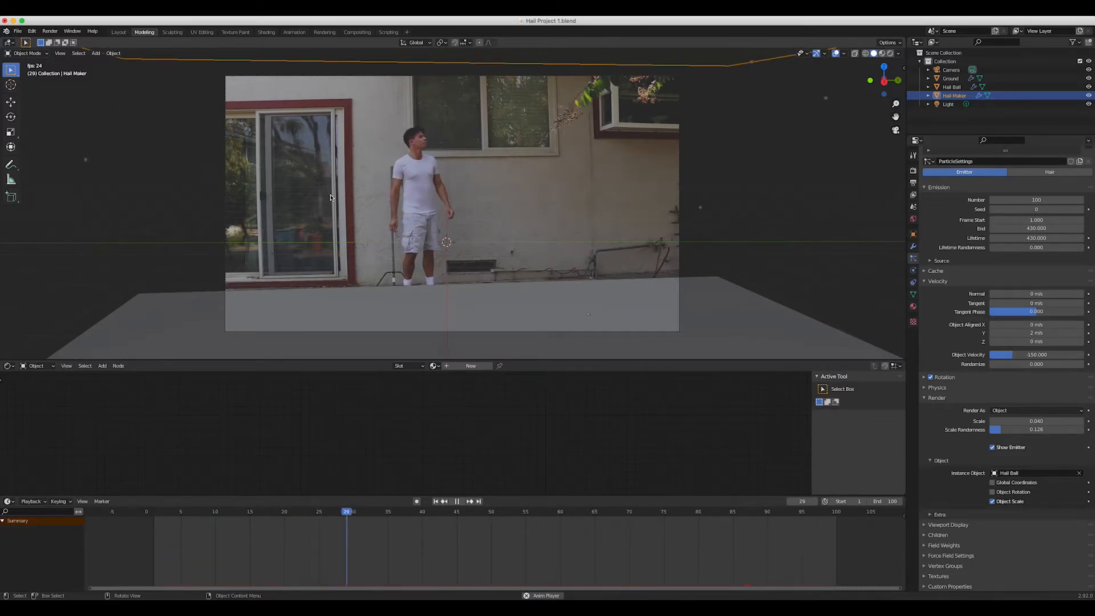
key(space)
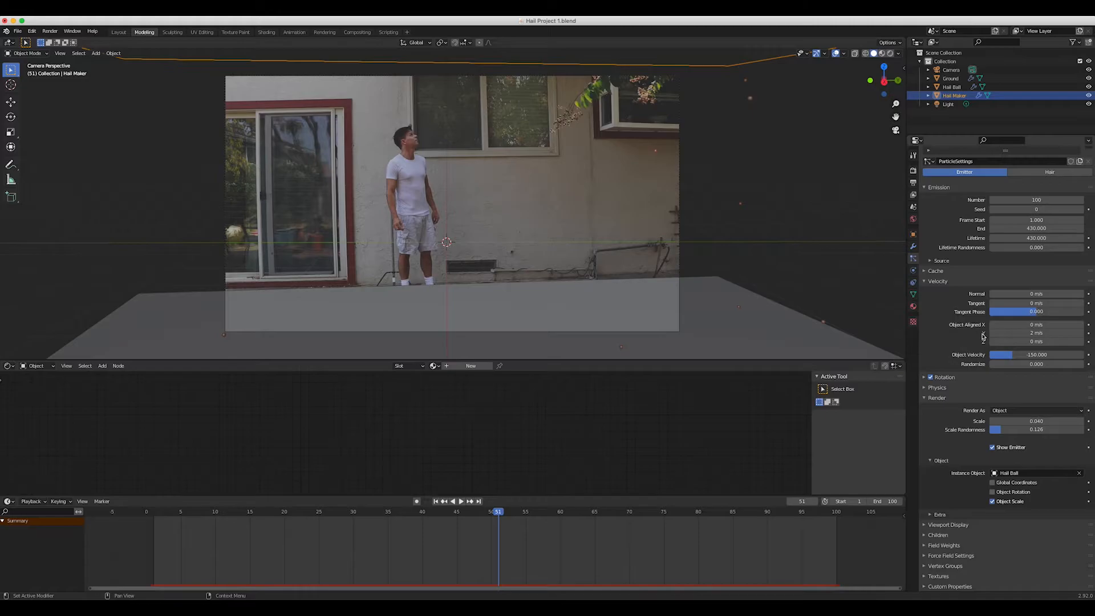
Set the hail particles' object-aligned Y velocity to 1 m/s and preview the fall.
click(1010, 333)
key(Return)
key(space)
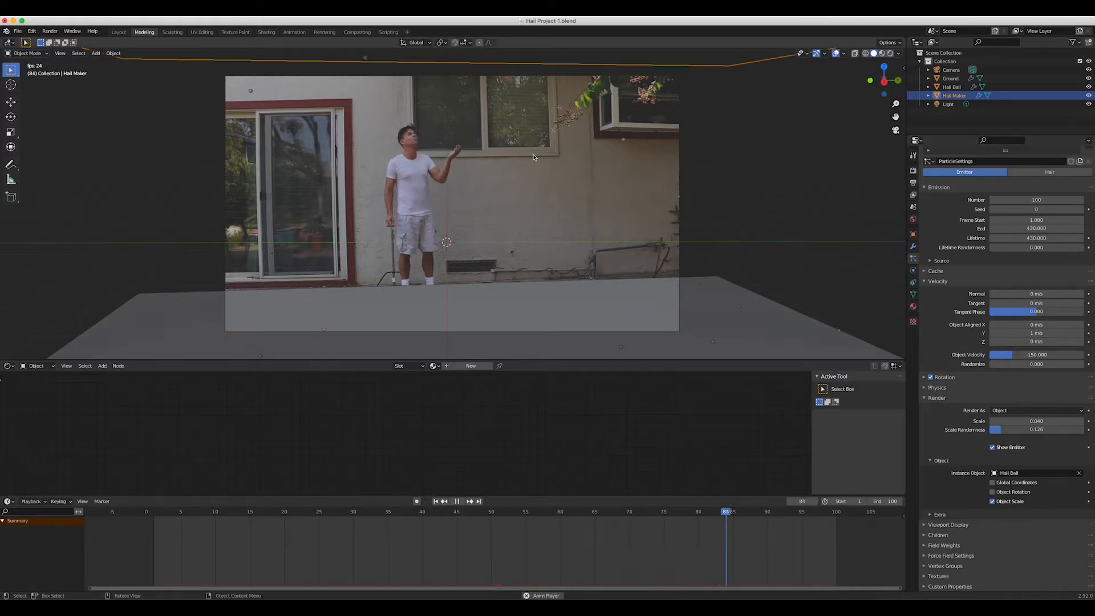
key(space)
Set the hail particles' object-aligned Y velocity to 1.5 m/s and preview the animation through the camera.
click(1009, 333)
text(1.5)
key(Return)
key(space)
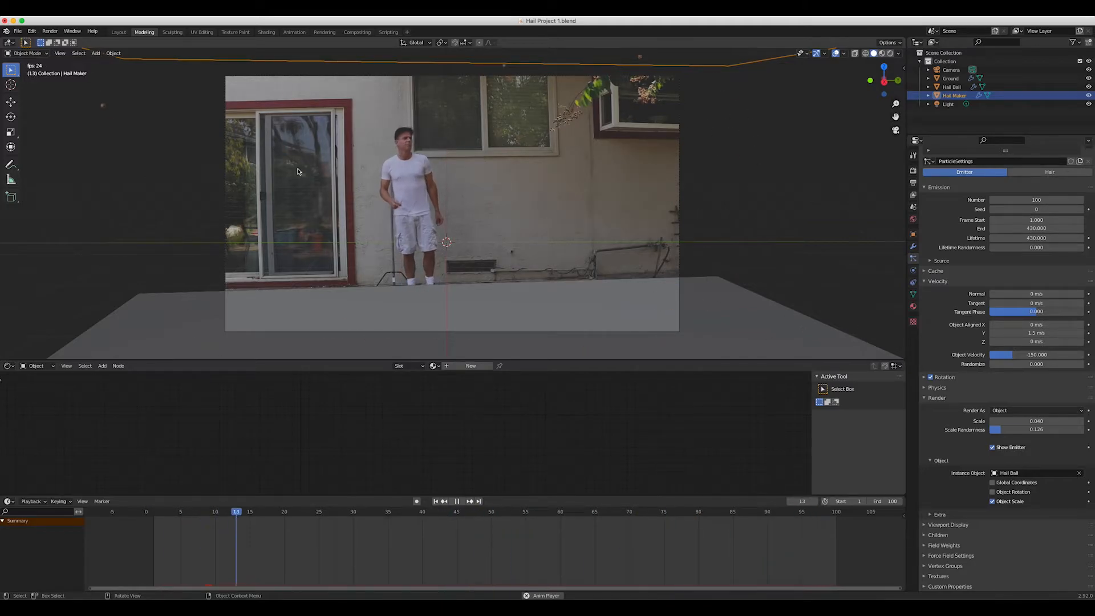
key(space)
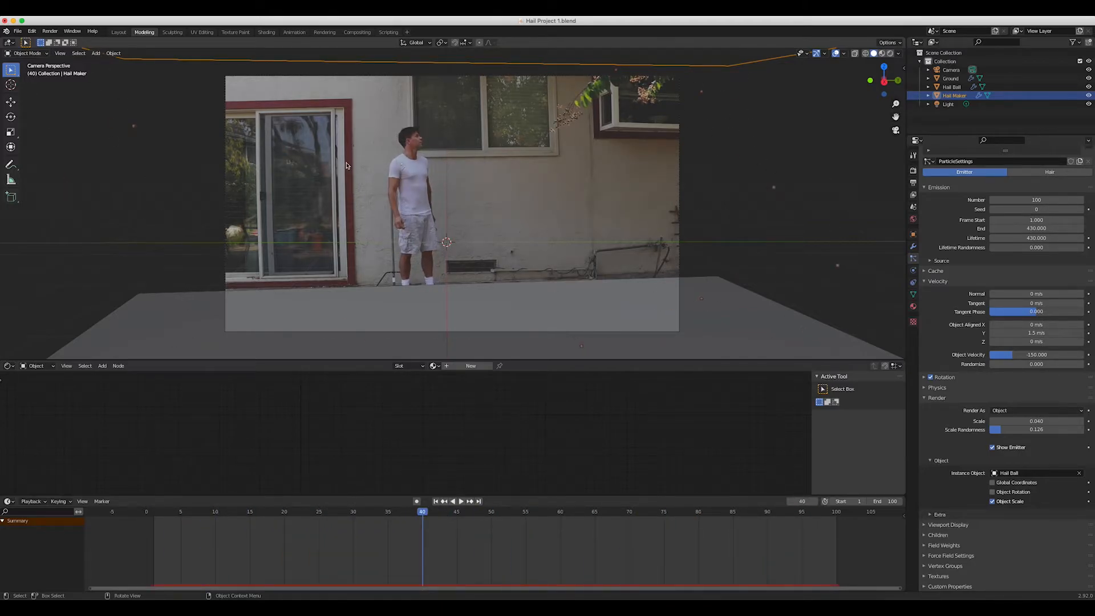
Save the project and render the current frame to check how visible the hail is, closing the render when done.
key(ctrl+s)
key(KP_0)
click(52, 31)
click(57, 39)
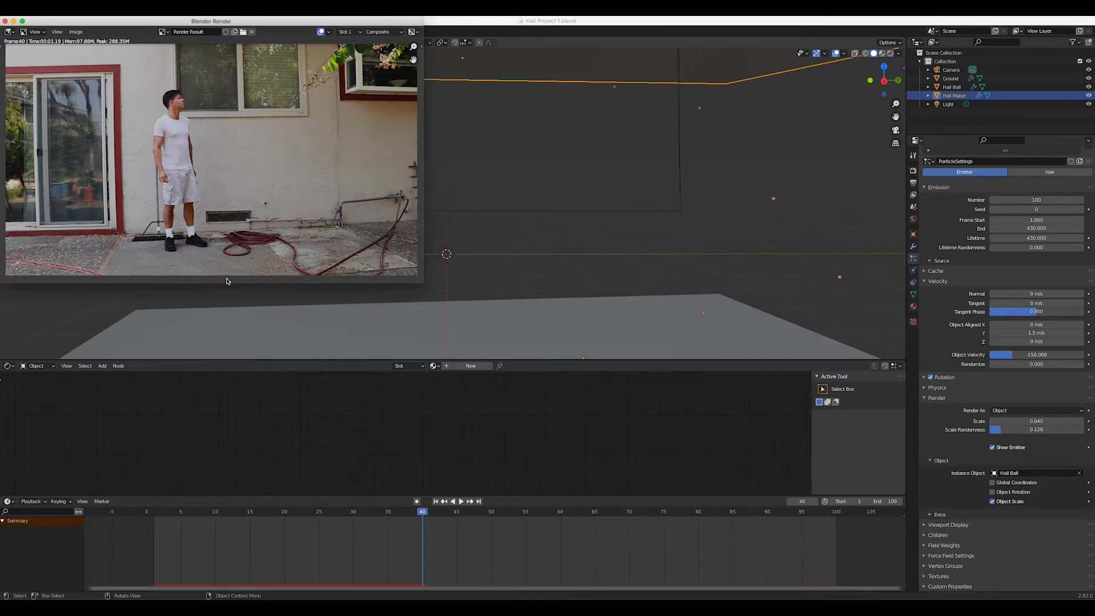
click(4, 22)
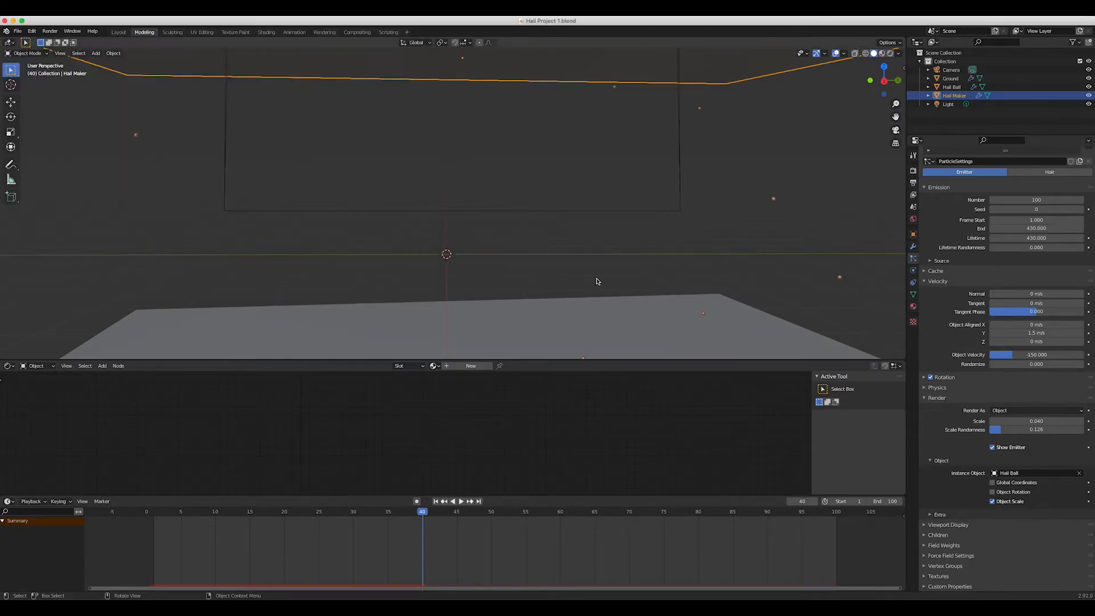
Set the number of emitted hail particles to 1000 and replay the simulation from the first frame.
click(1008, 200)
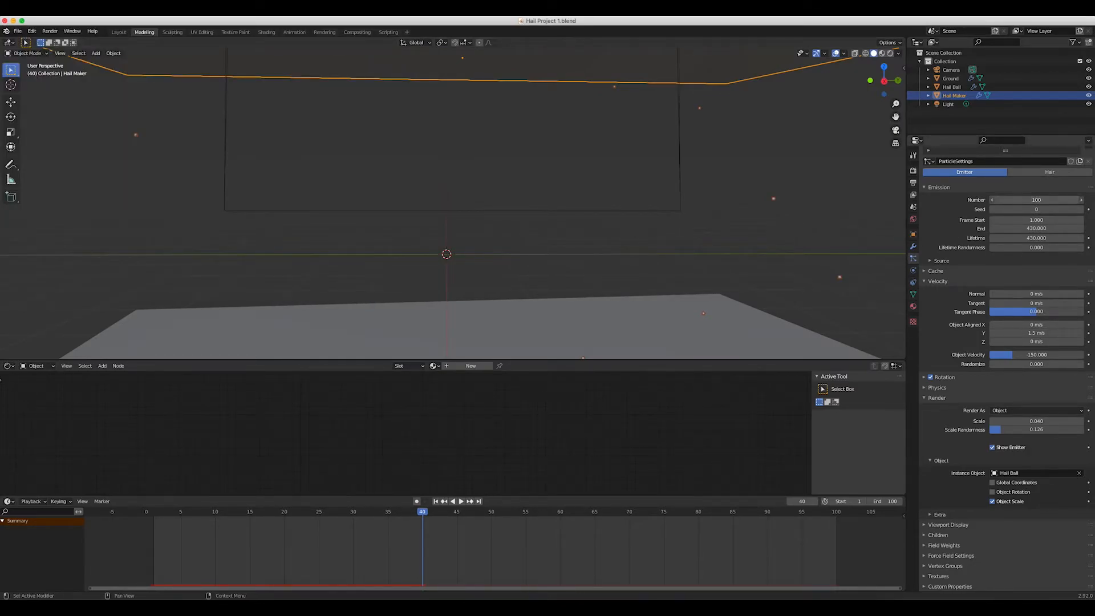
key(Return)
key(space)
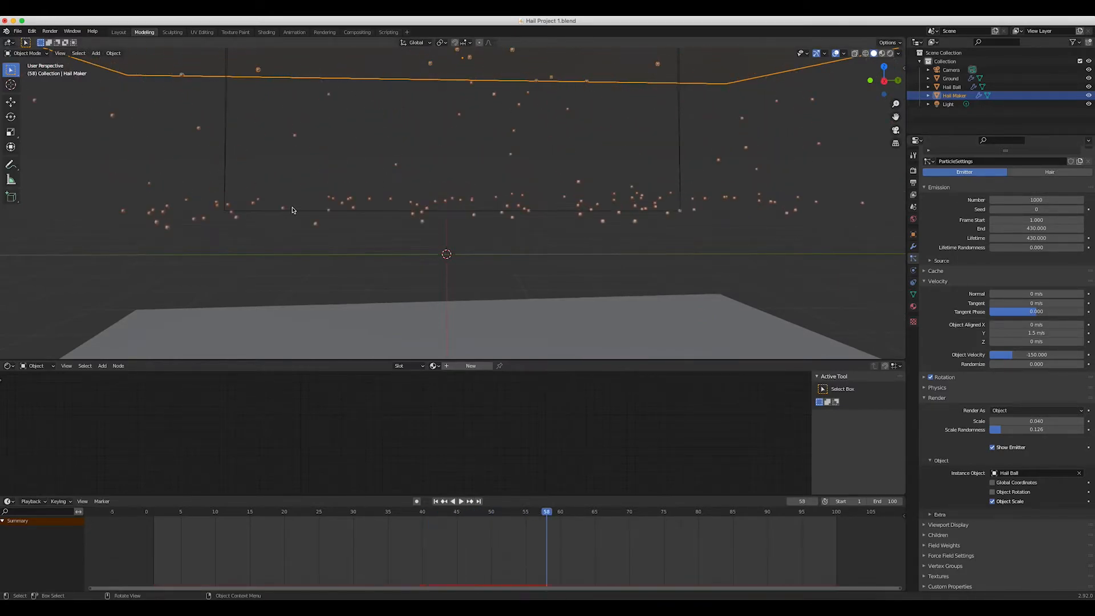
click(438, 502)
click(461, 502)
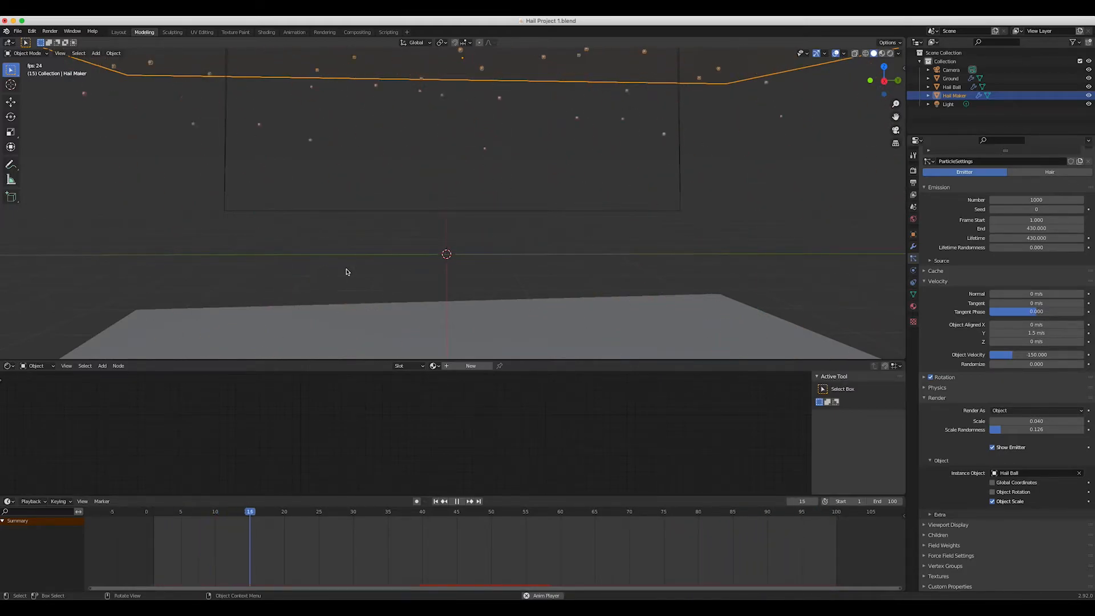
key(space)
Render frame 67 through the camera to inspect the hail against the footage.
key(KP_0)
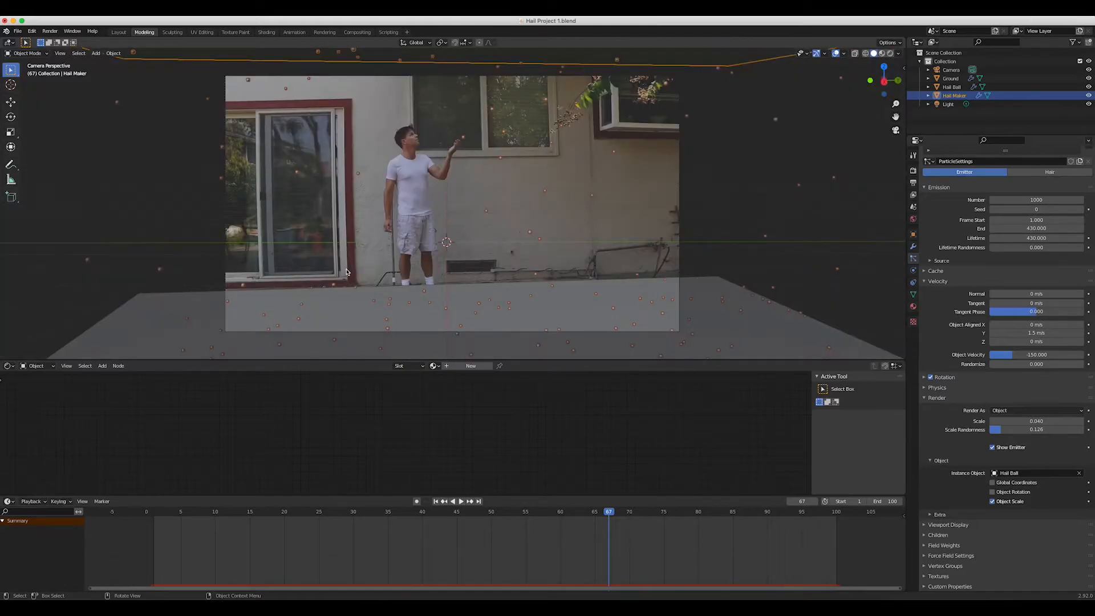
click(50, 31)
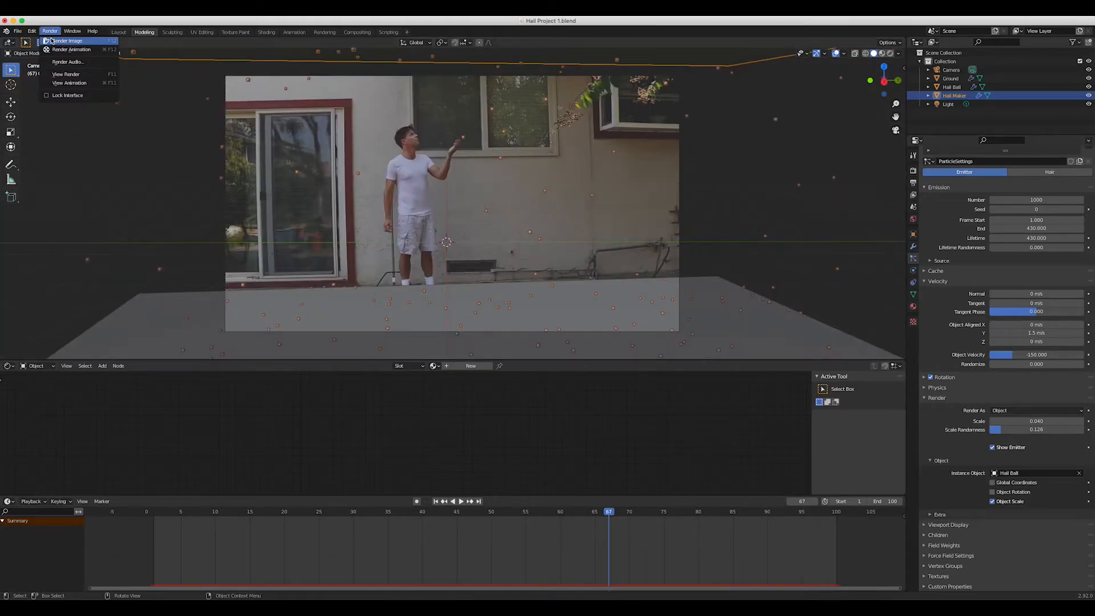
click(55, 41)
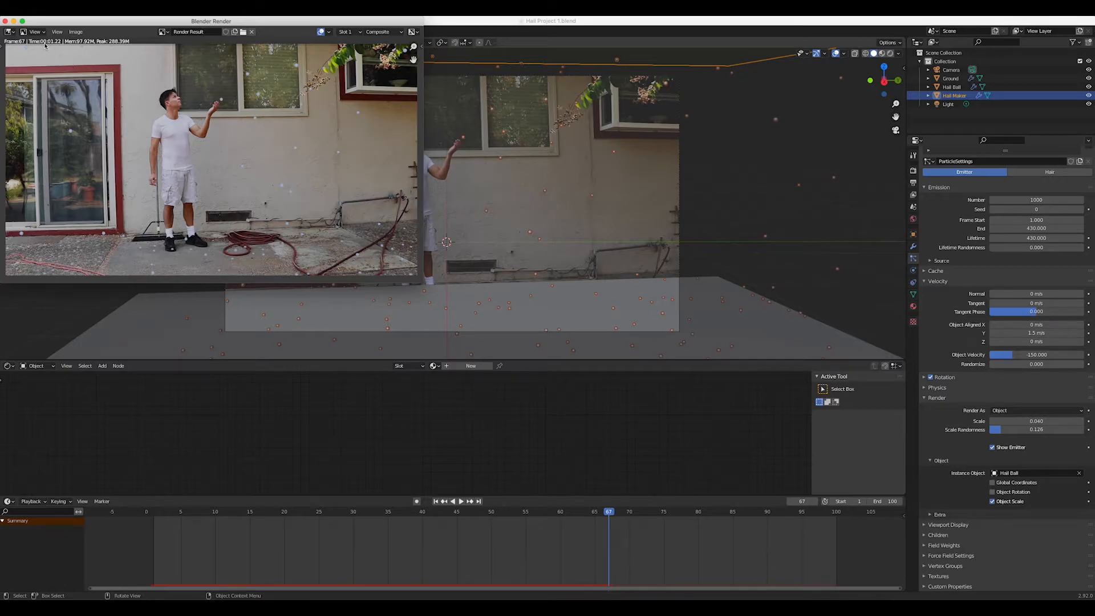
Replace the world background's environment image with birchwood_8k.hdr.
click(913, 220)
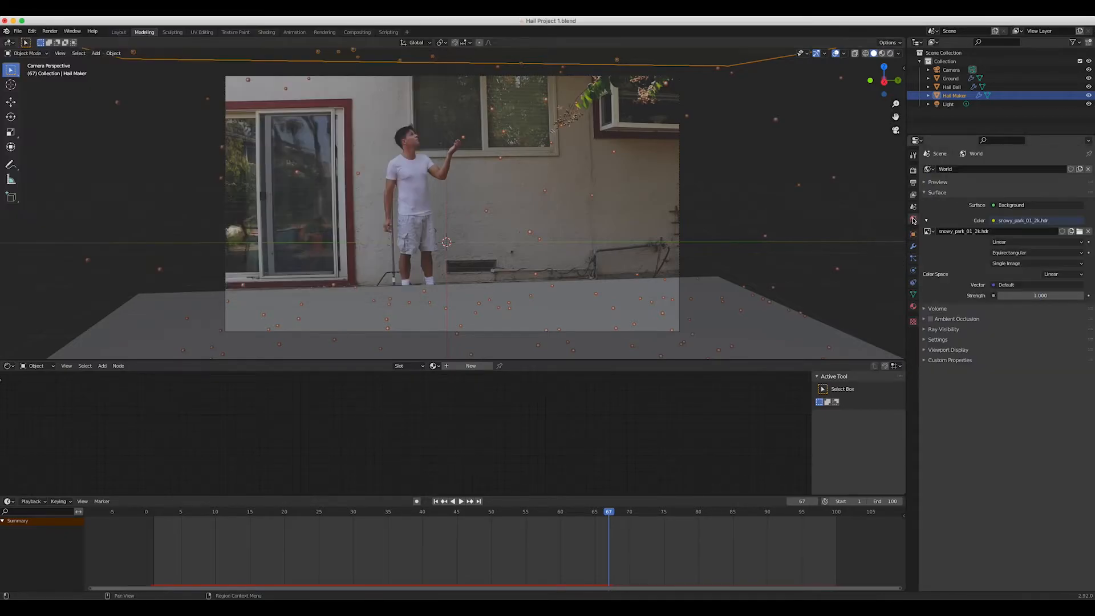
click(1079, 232)
click(456, 226)
click(743, 432)
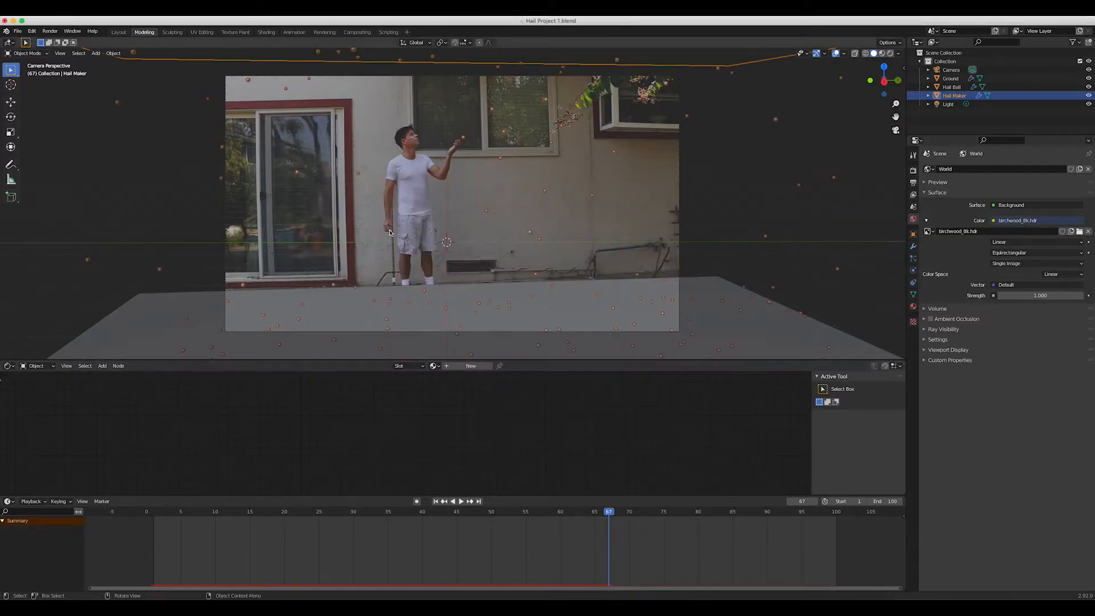
Render the current frame again to check the hail under the new environment lighting, closing the render when done.
click(49, 31)
click(56, 41)
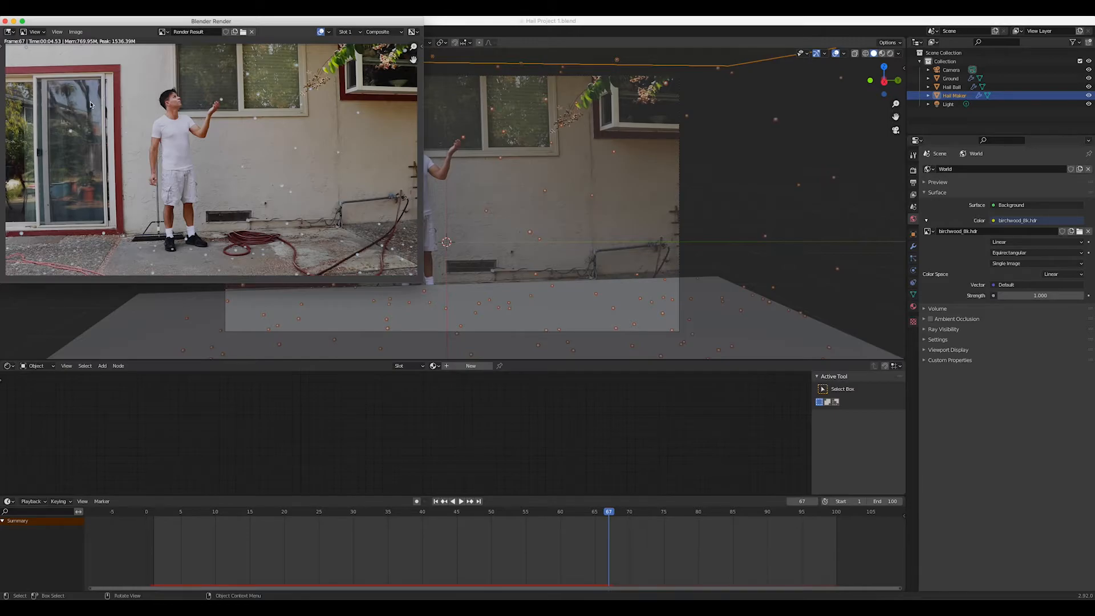
click(4, 22)
Play back the hail animation through the camera to examine its density and motion.
key(space)
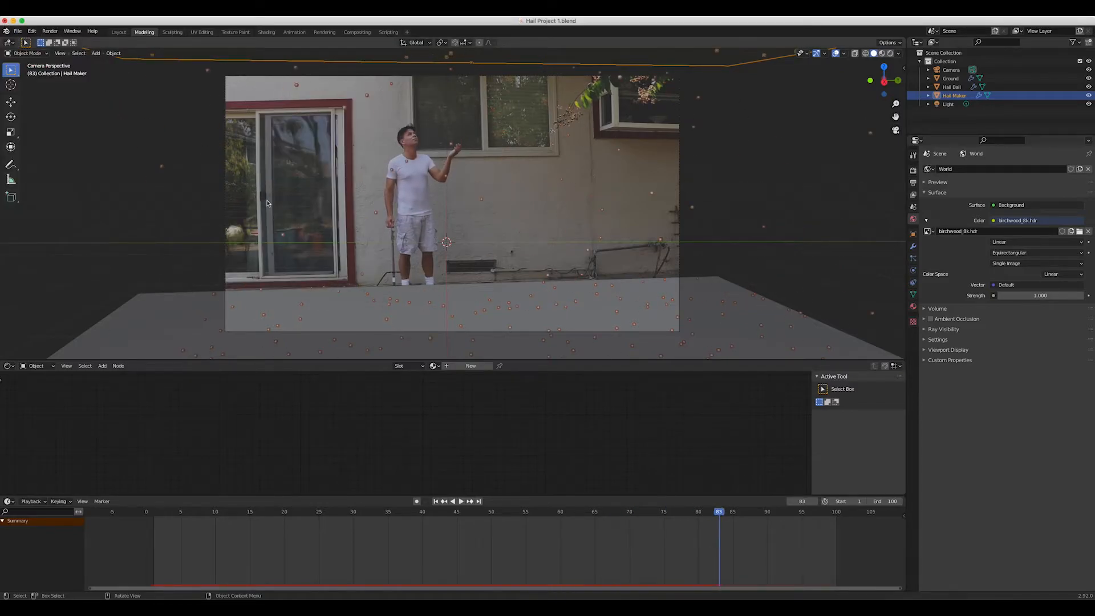
key(space)
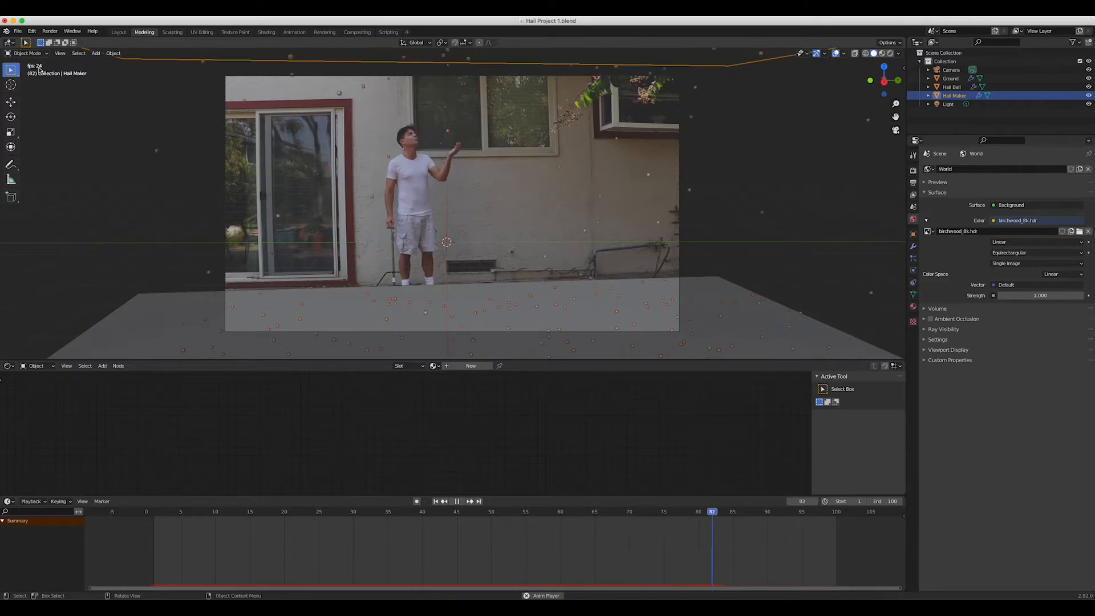
key(space)
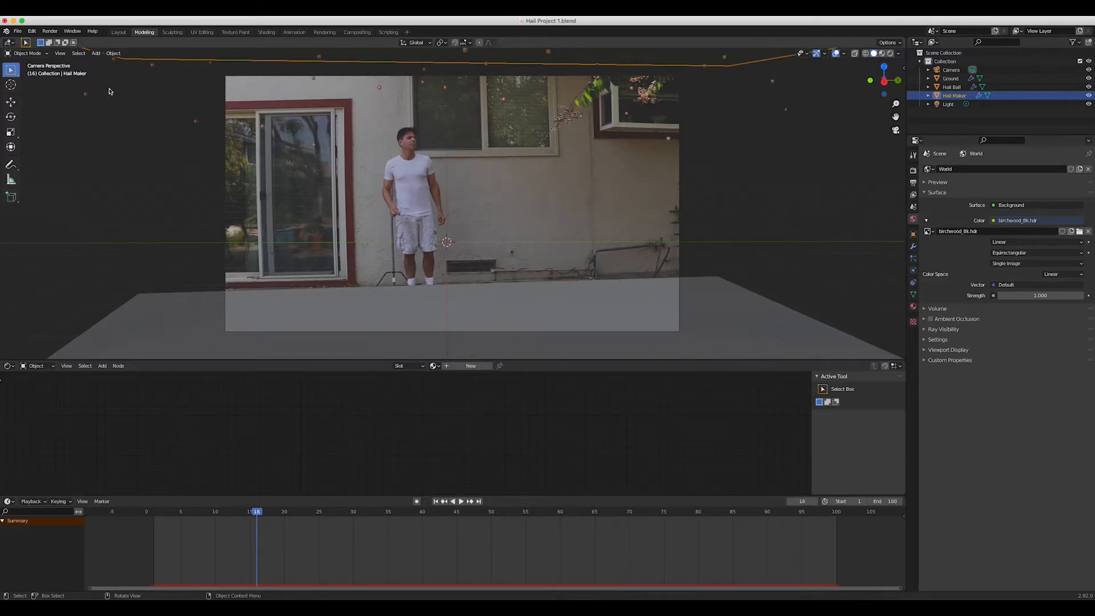
key(space)
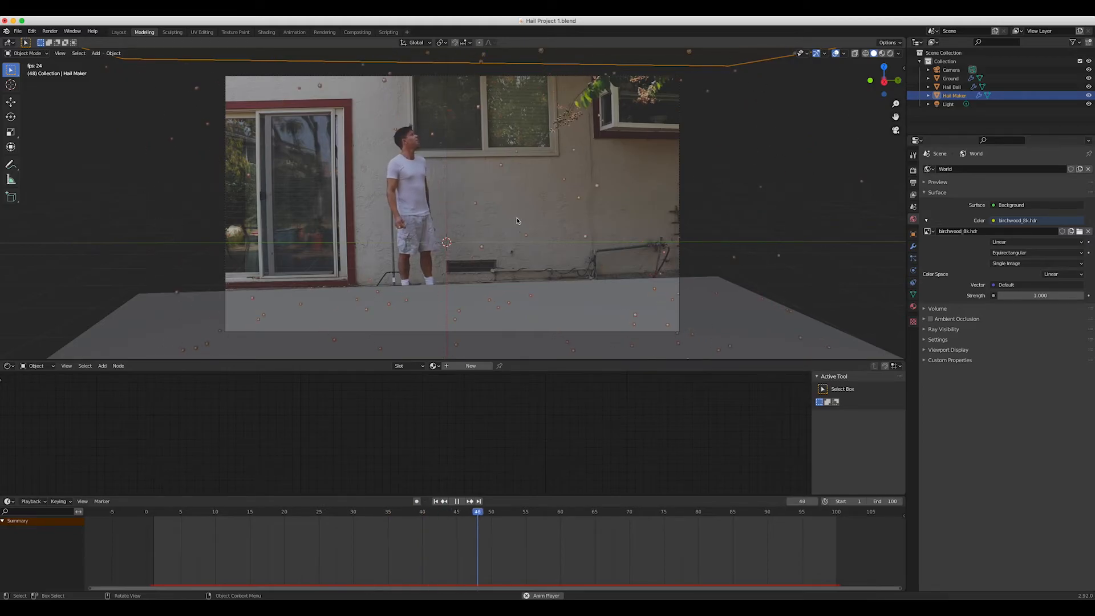
key(space)
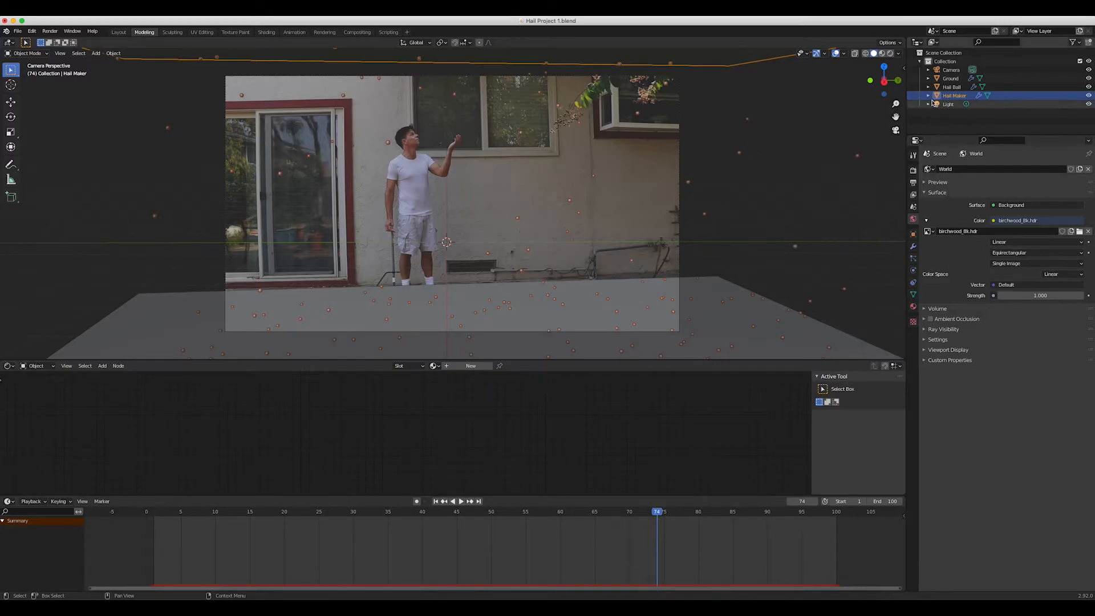
Set the Hail Maker's number of emitted particles to 5000 and replay the simulation from the first frame.
click(914, 259)
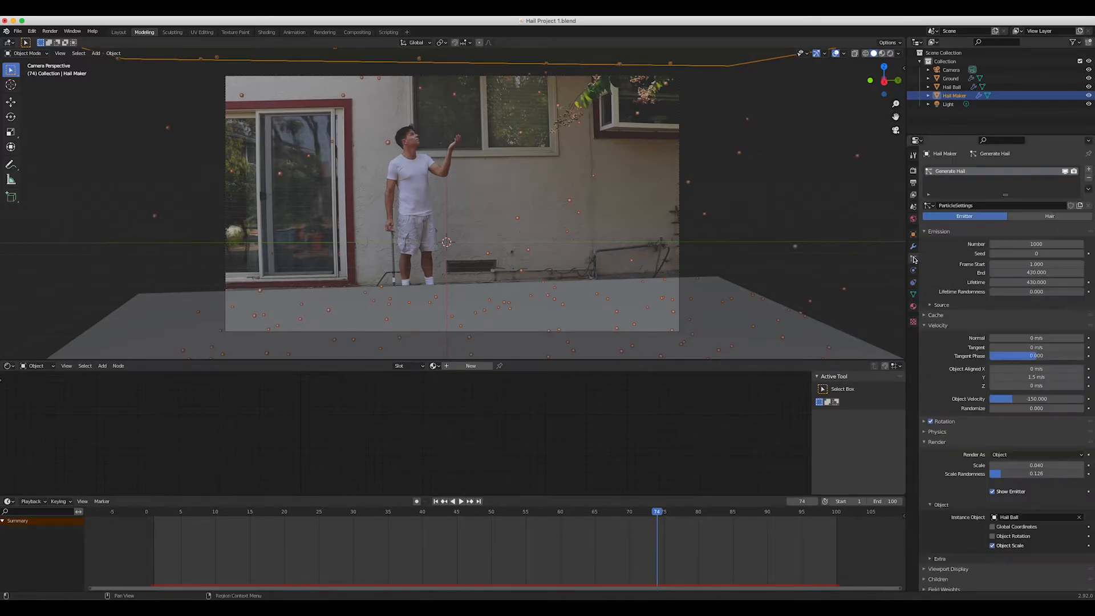
click(1021, 243)
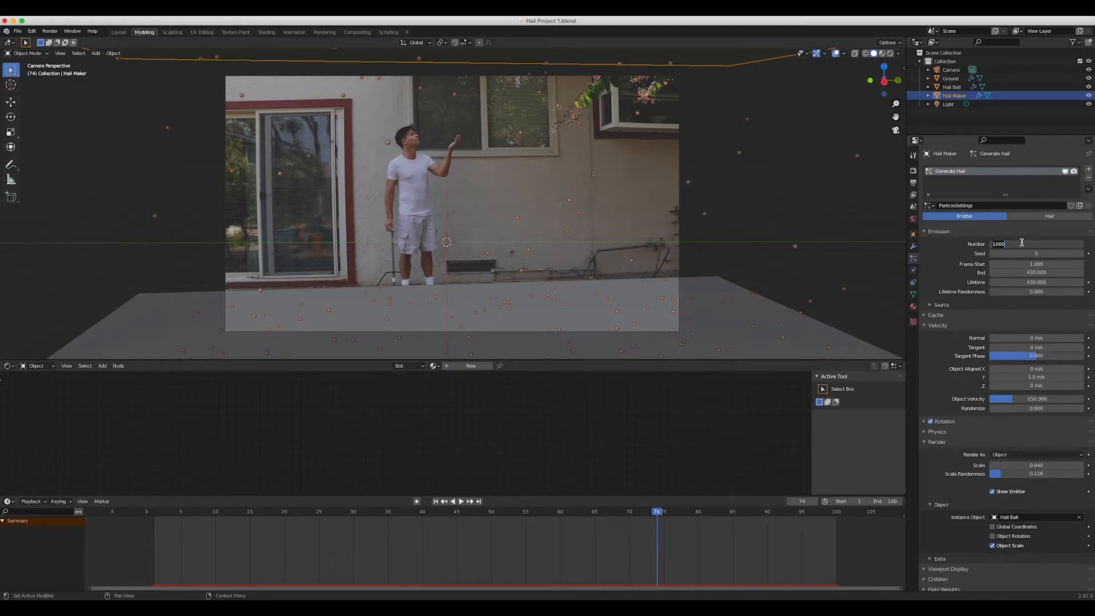
text(5000)
key(Return)
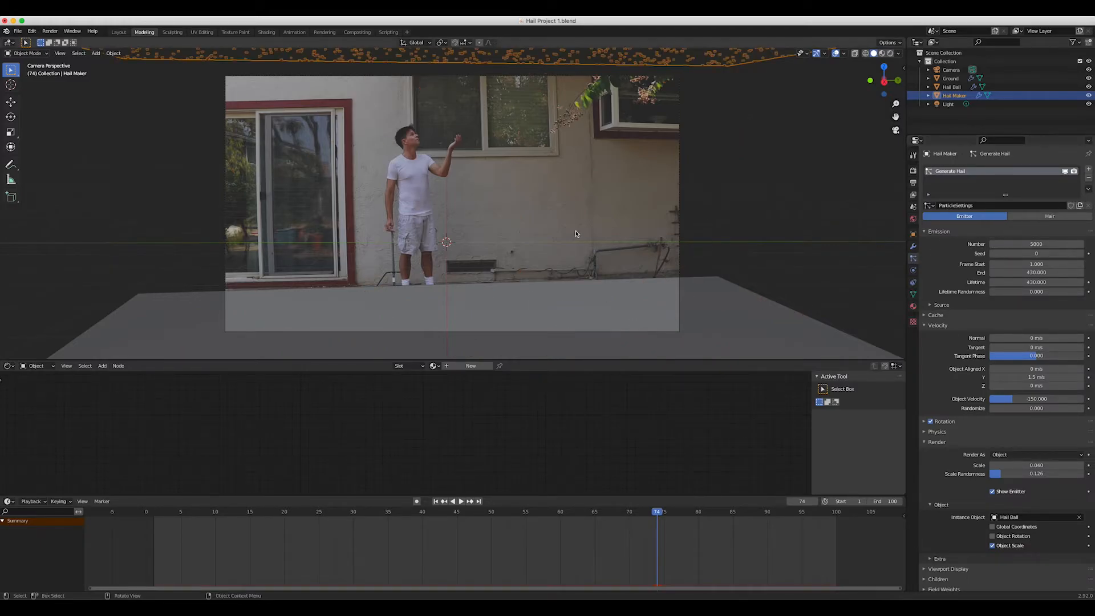
key(space)
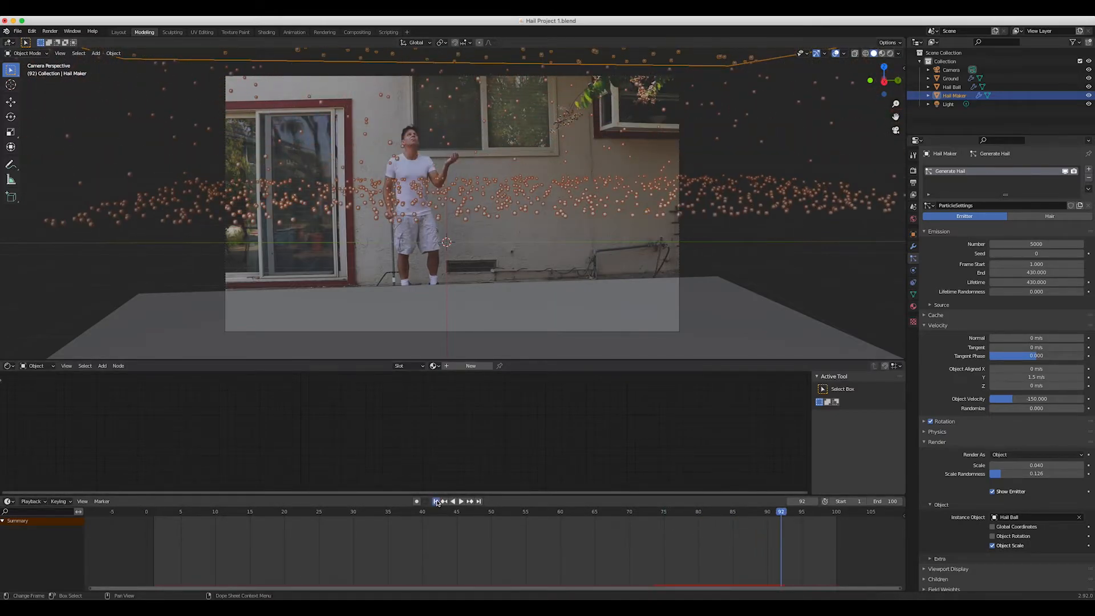
click(436, 500)
click(461, 501)
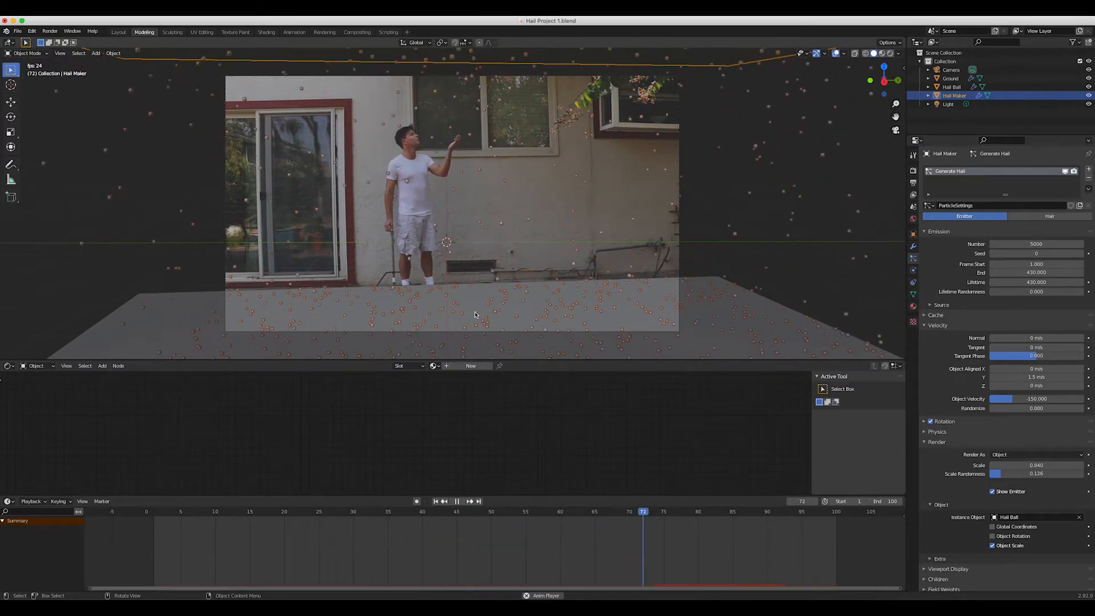
key(space)
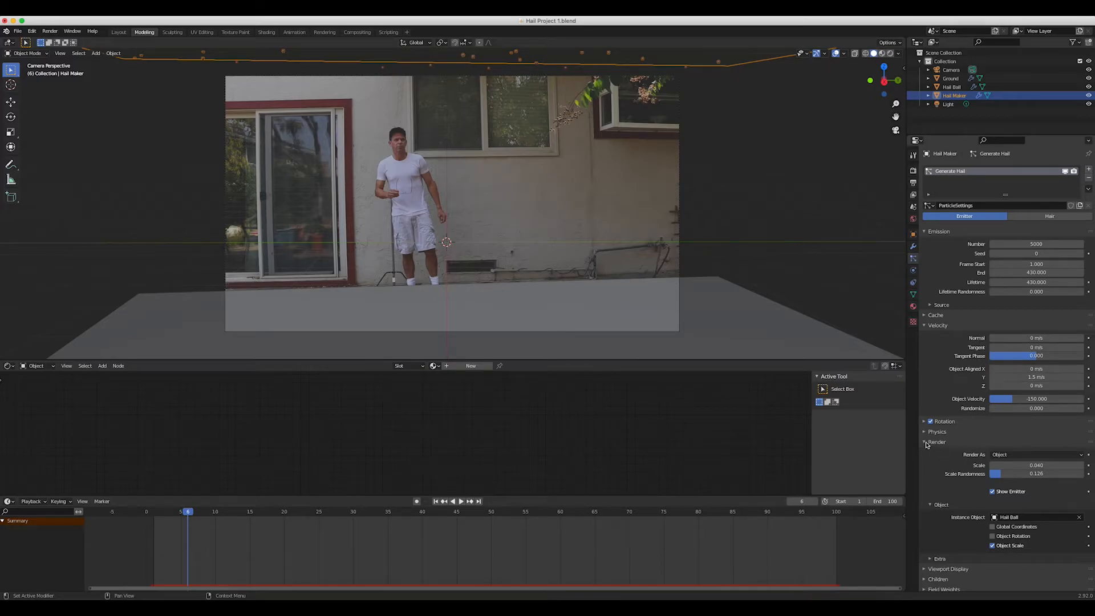
Set the hail particles' render scale to 0.020 and replay the simulation from the first frame.
click(993, 465)
key(space)
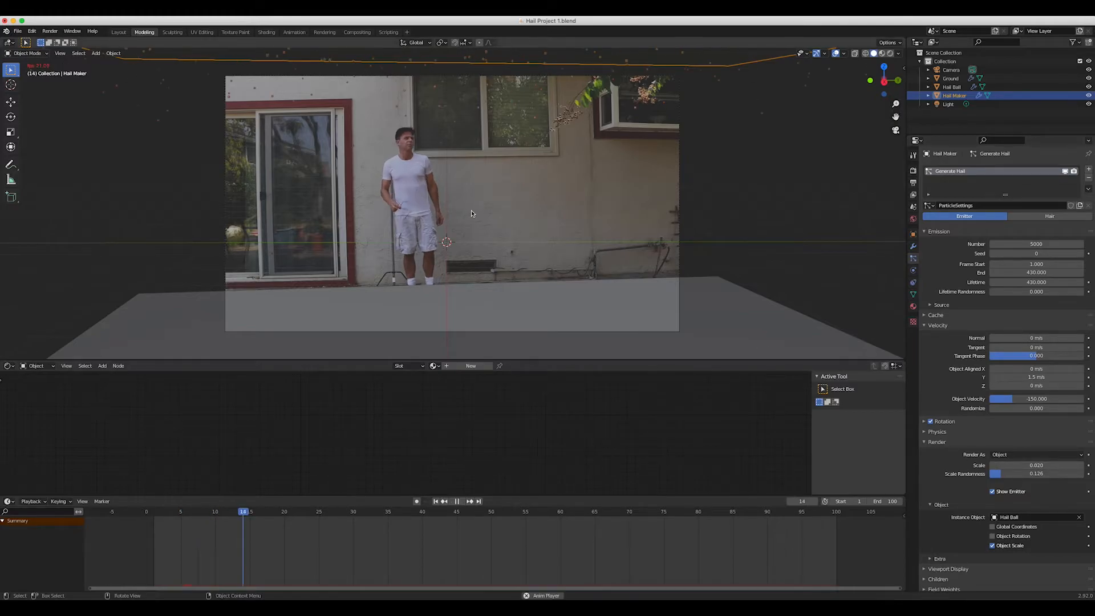
click(435, 501)
click(459, 501)
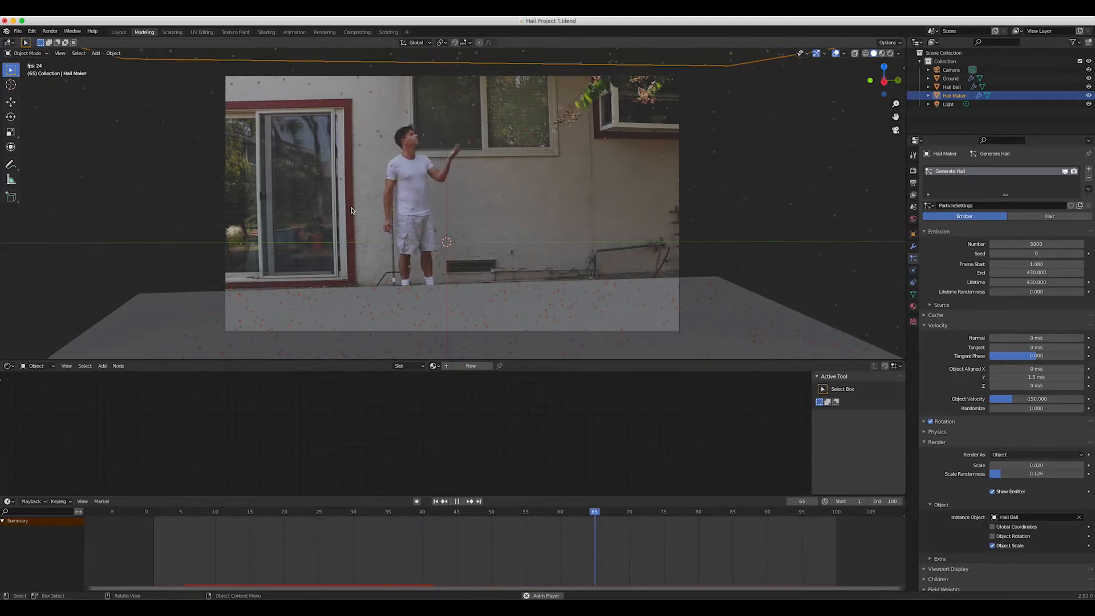
key(space)
Render frame 89 through the camera and inspect the hail's size and density, closing the render when done.
key(KP_0)
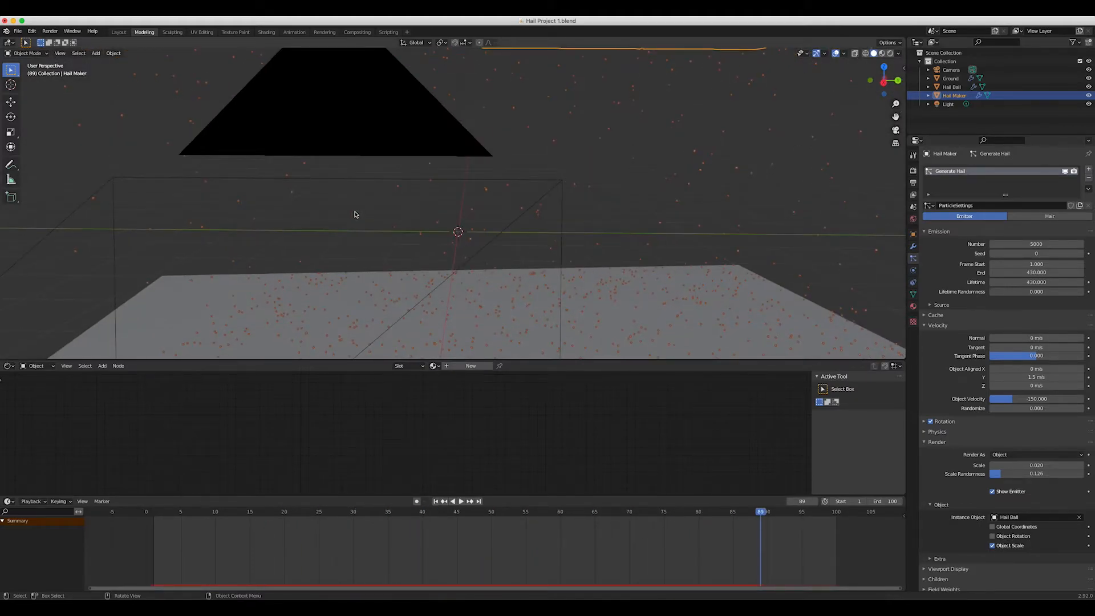
key(KP_0)
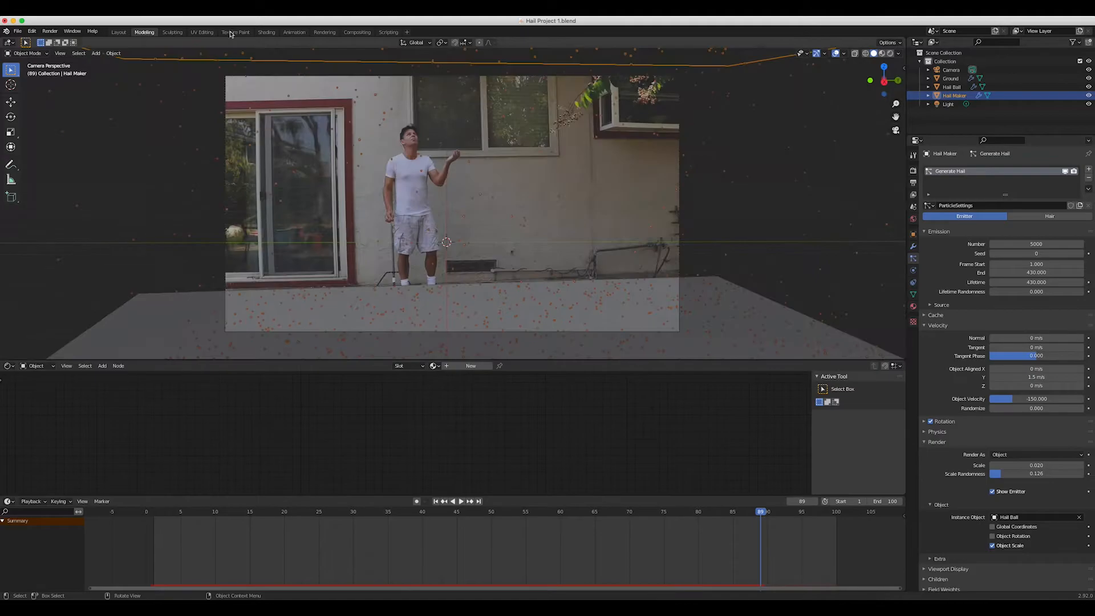
click(58, 33)
click(67, 41)
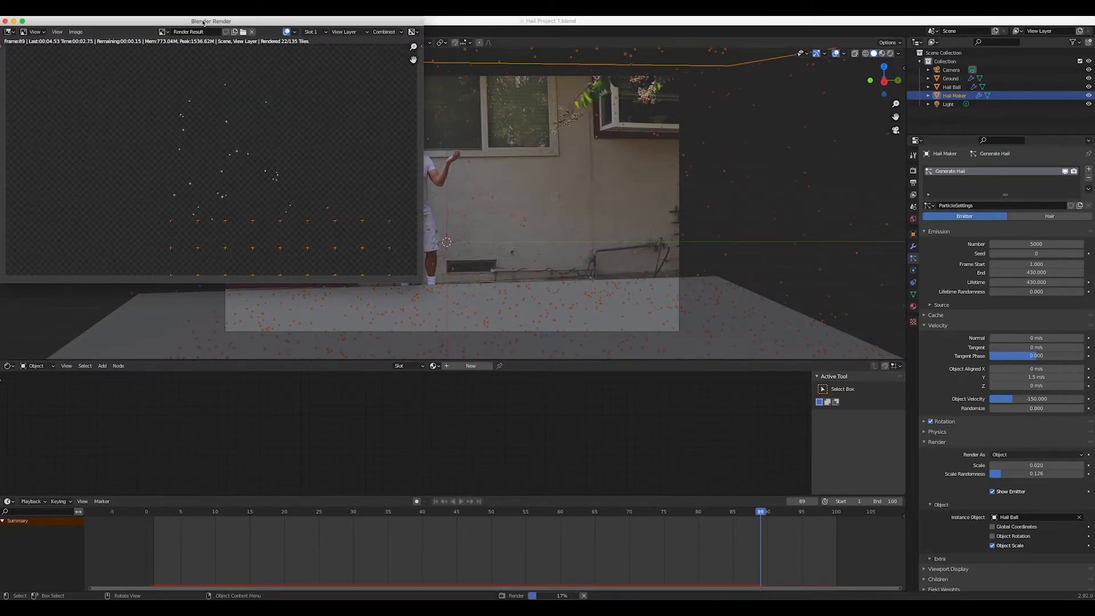
drag(202, 22, 407, 139)
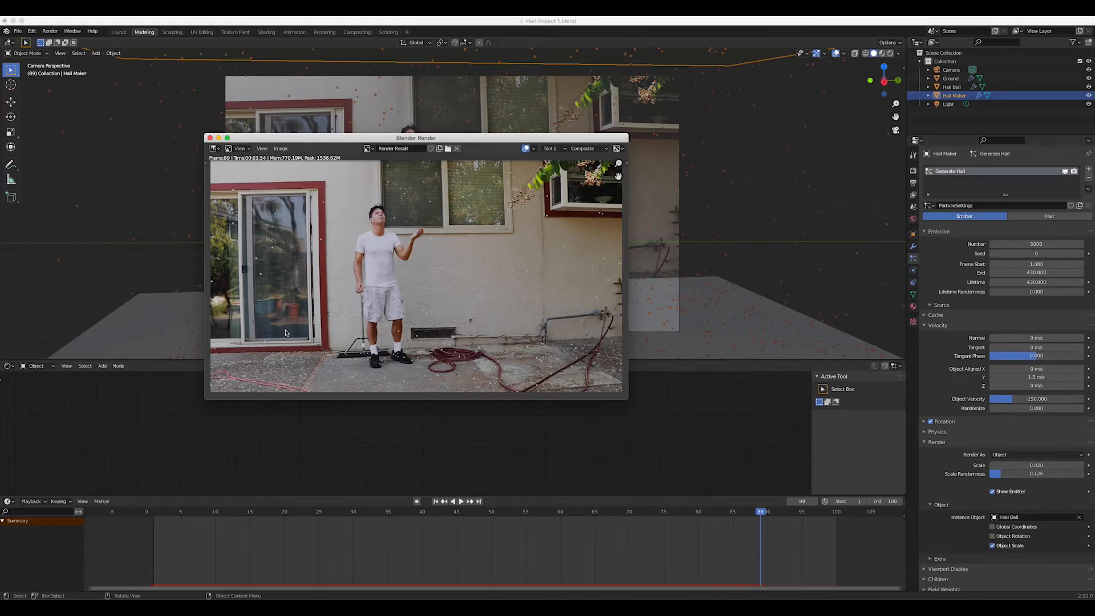
click(210, 138)
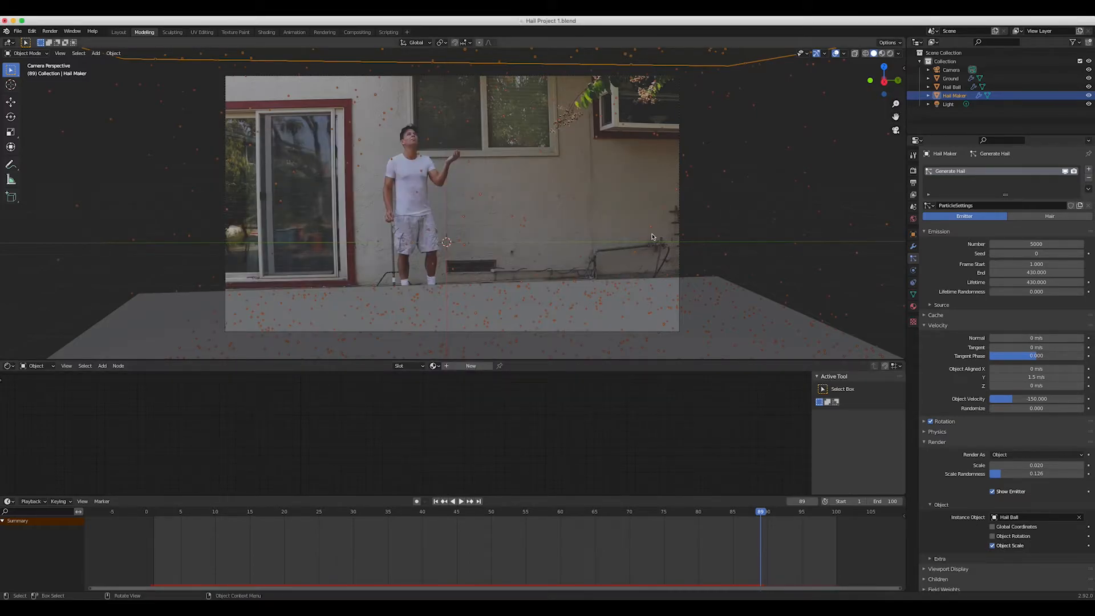
Examine the Ground's particle collision settings and the falling hail, then resume playback through the camera.
key(space)
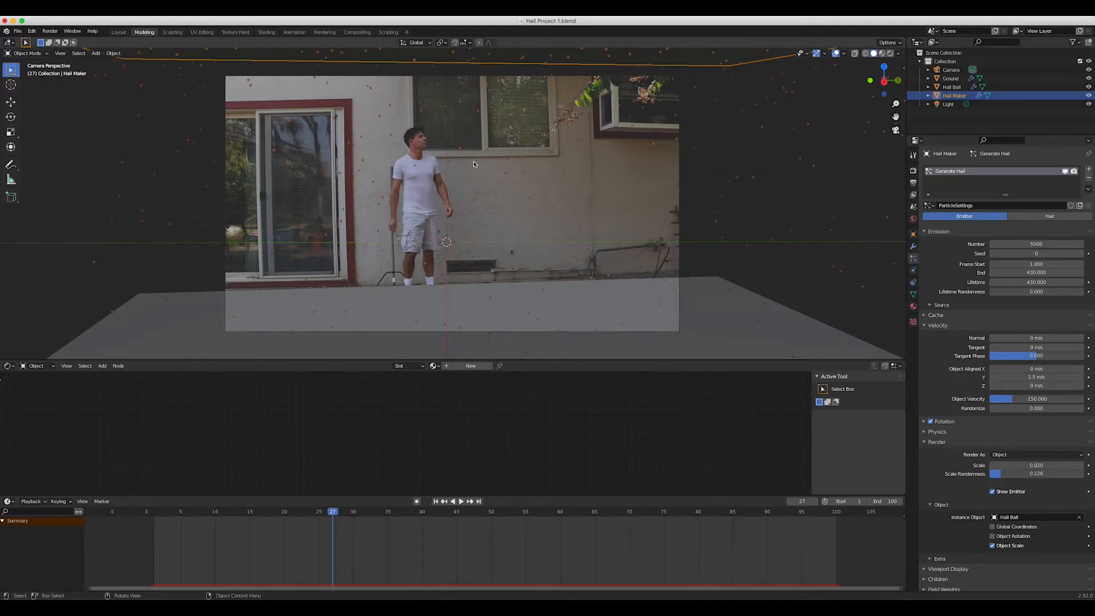
key(KP_0)
click(954, 78)
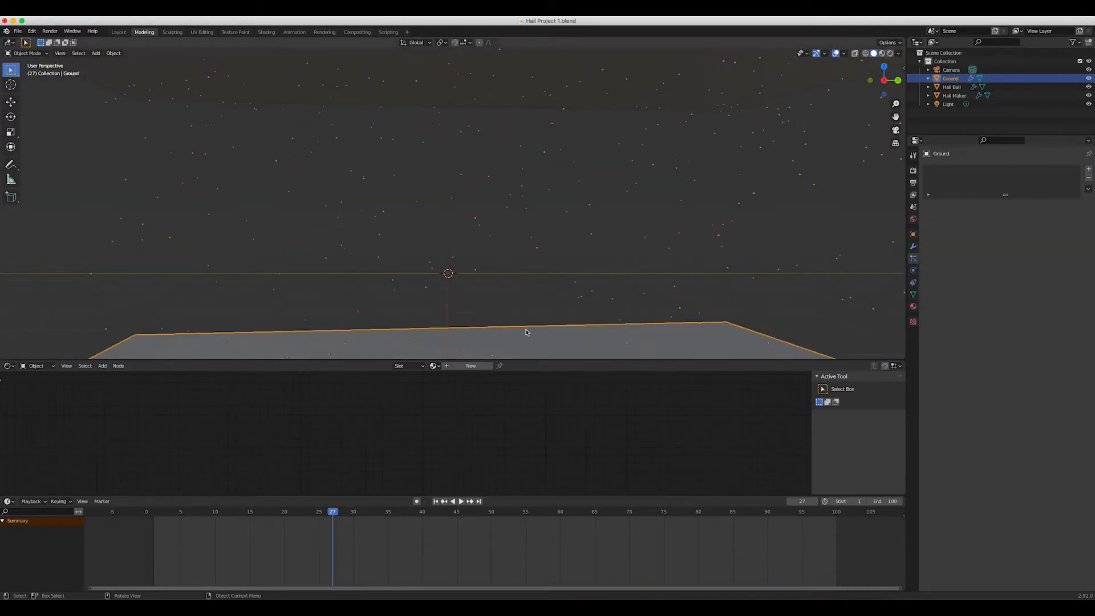
click(913, 270)
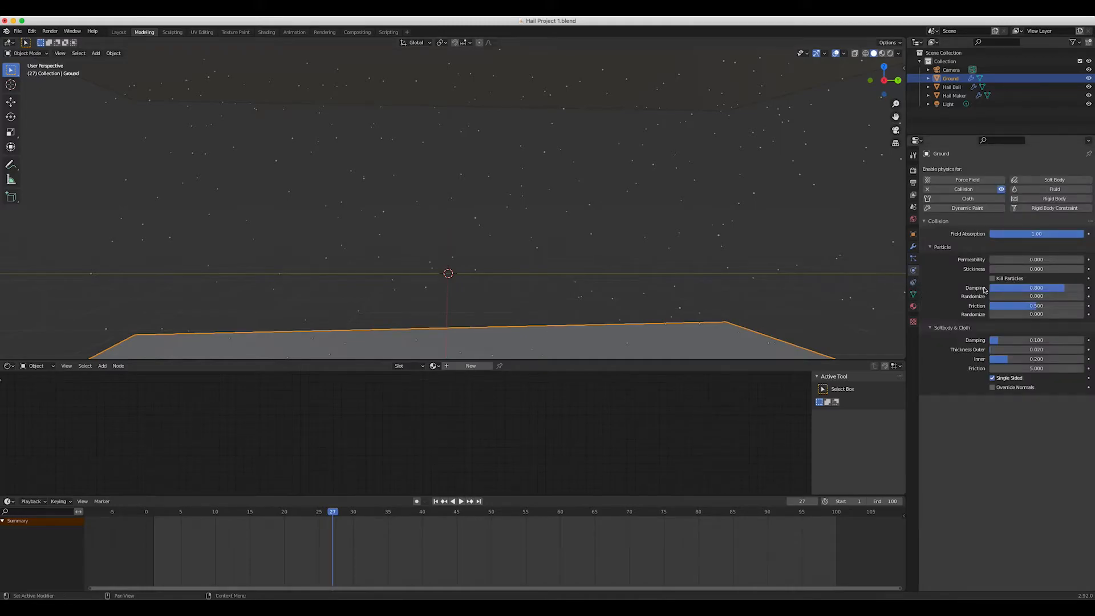
scroll(670, 291, up, 10)
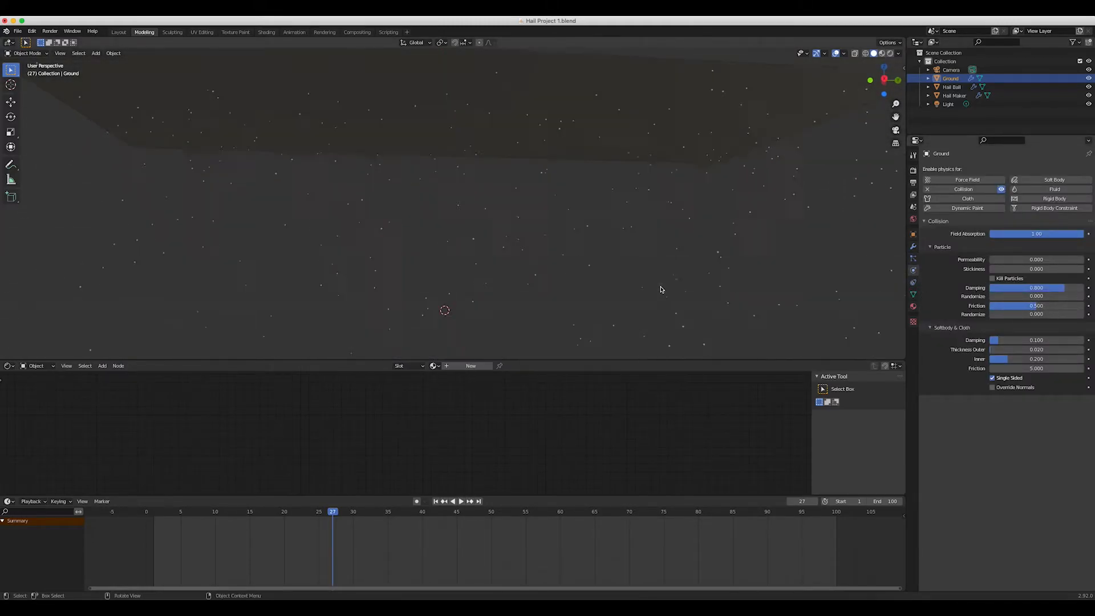
key(KP_0)
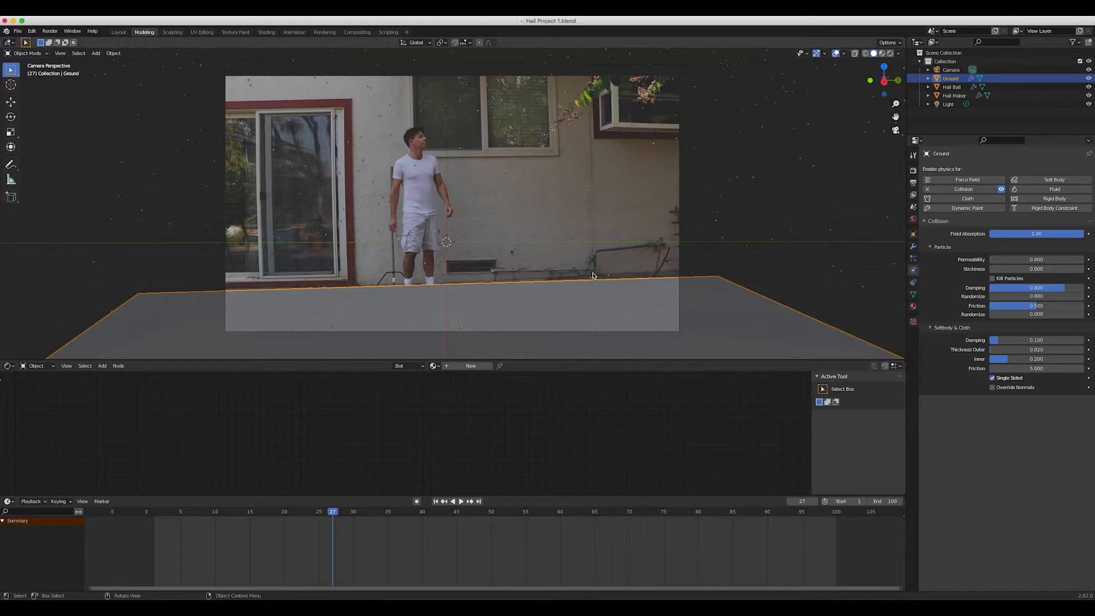
key(space)
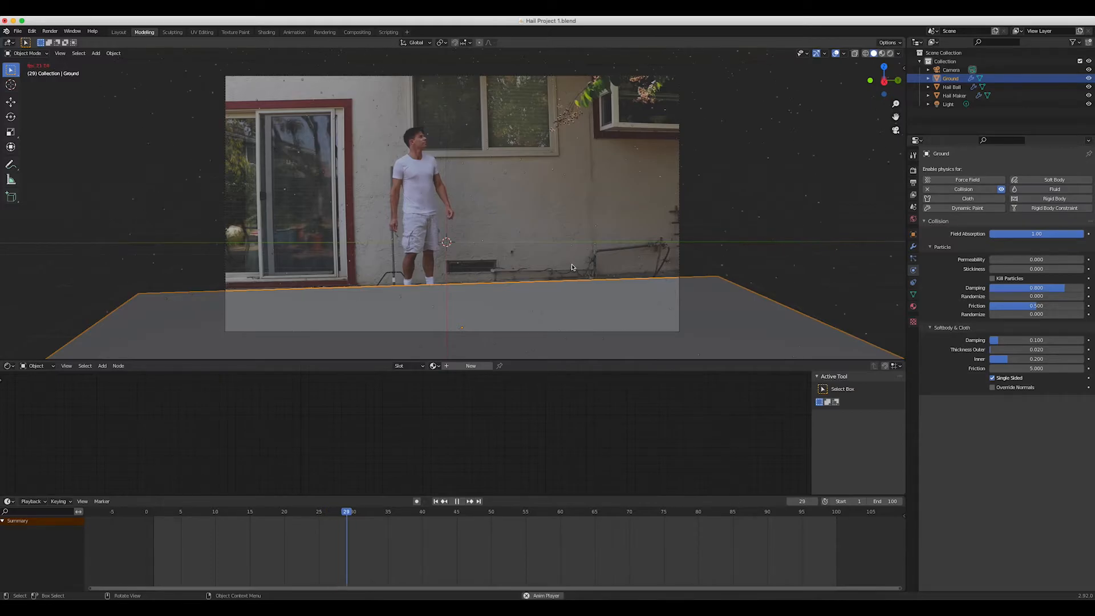
Bake the Hail Maker's particle simulation cache.
click(913, 258)
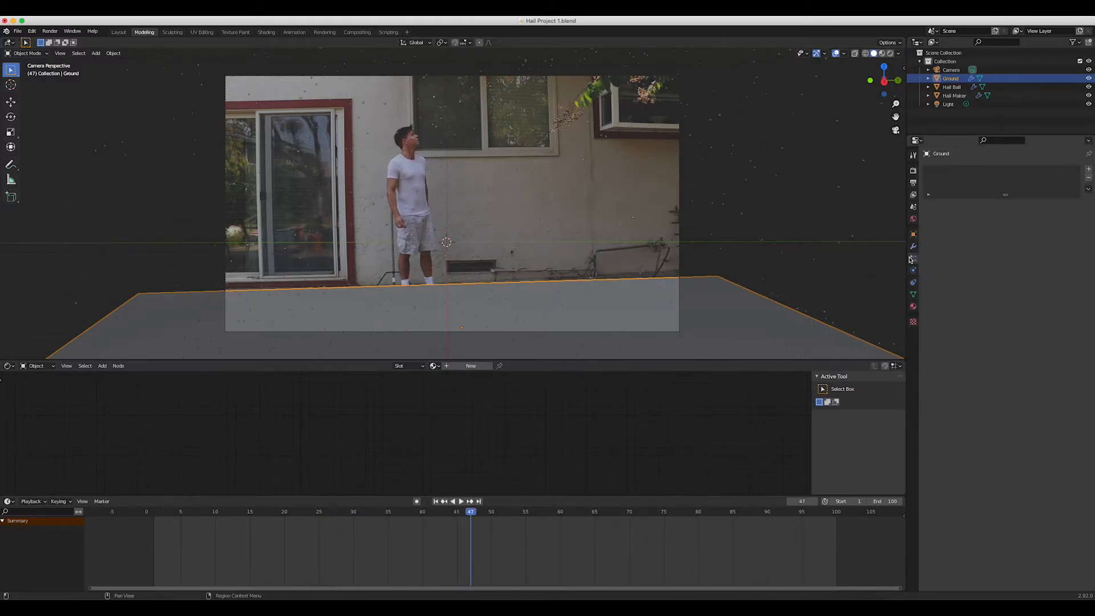
click(950, 87)
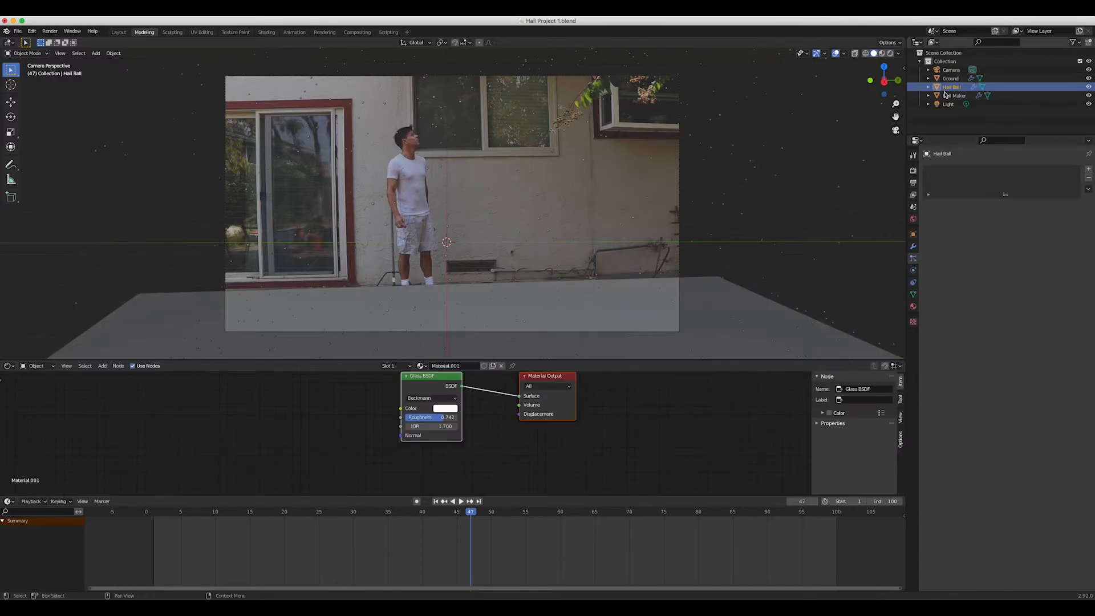
click(952, 95)
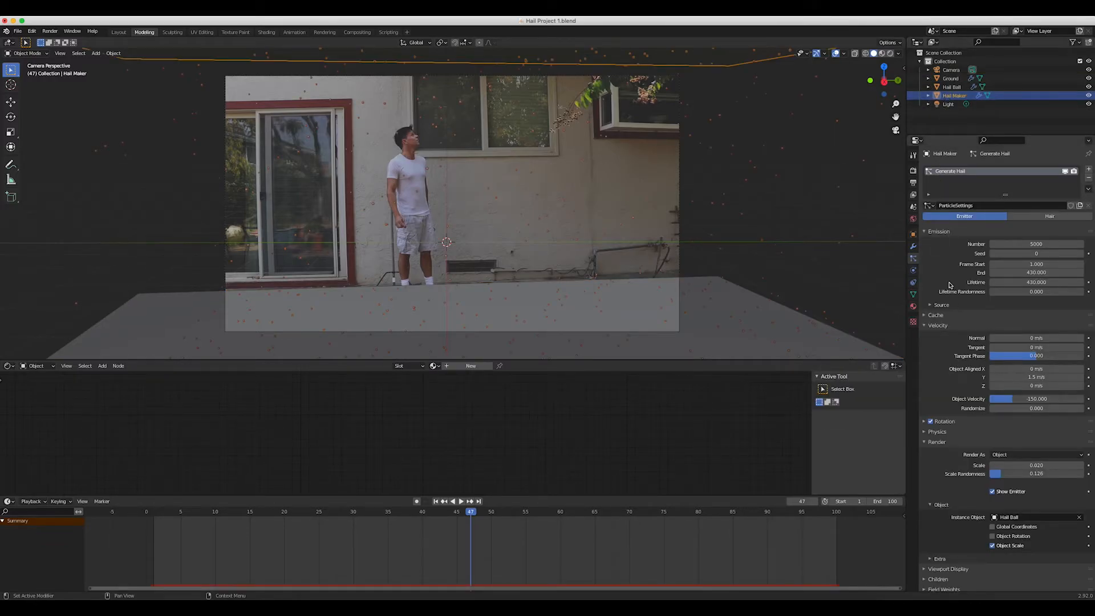
click(925, 442)
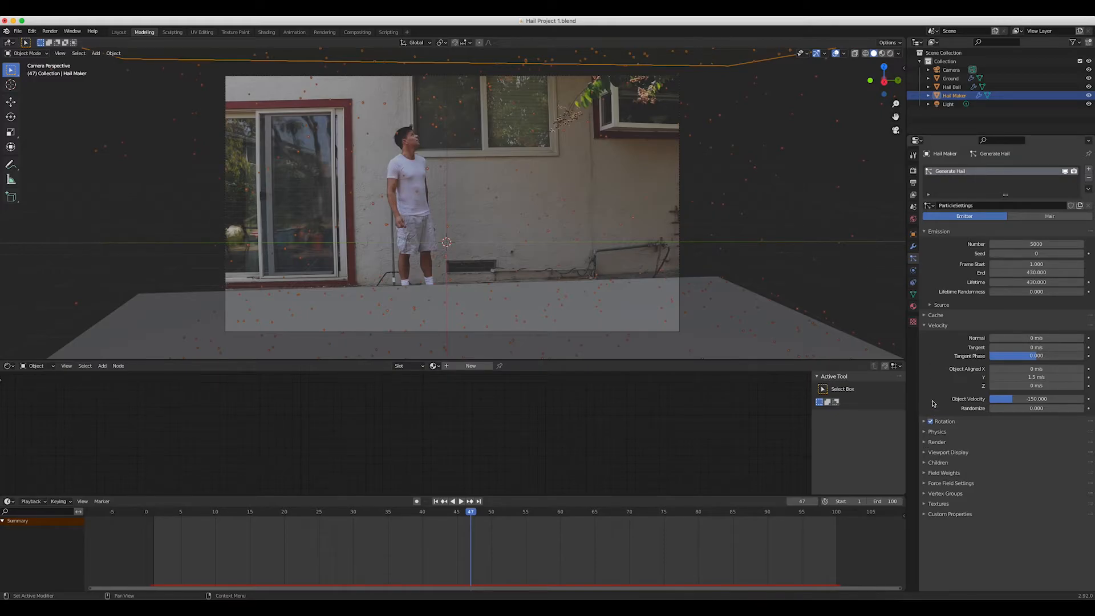
click(925, 325)
click(925, 316)
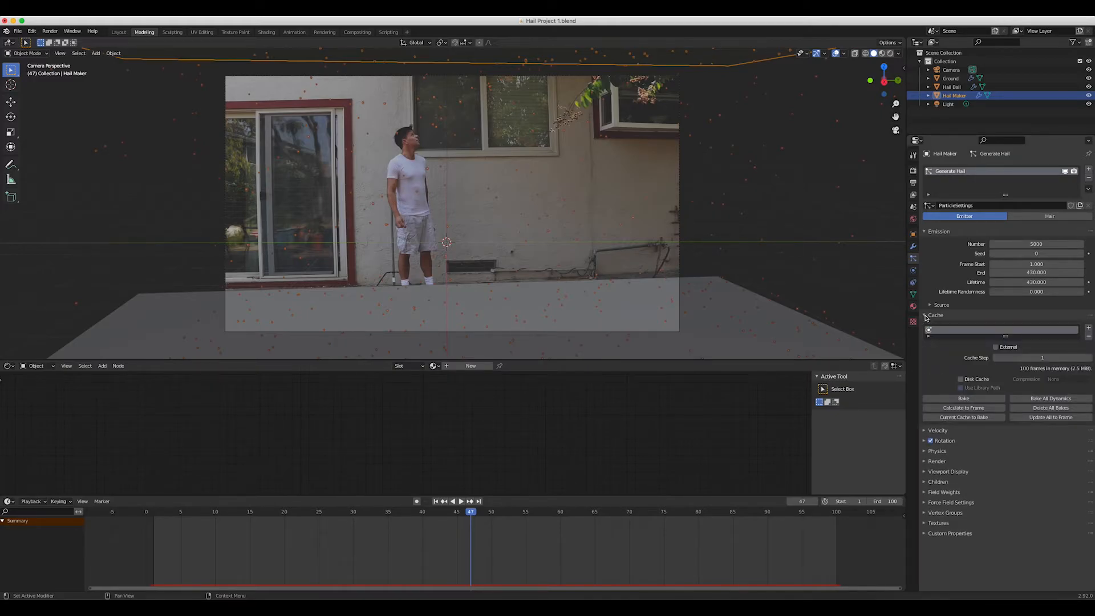
click(958, 399)
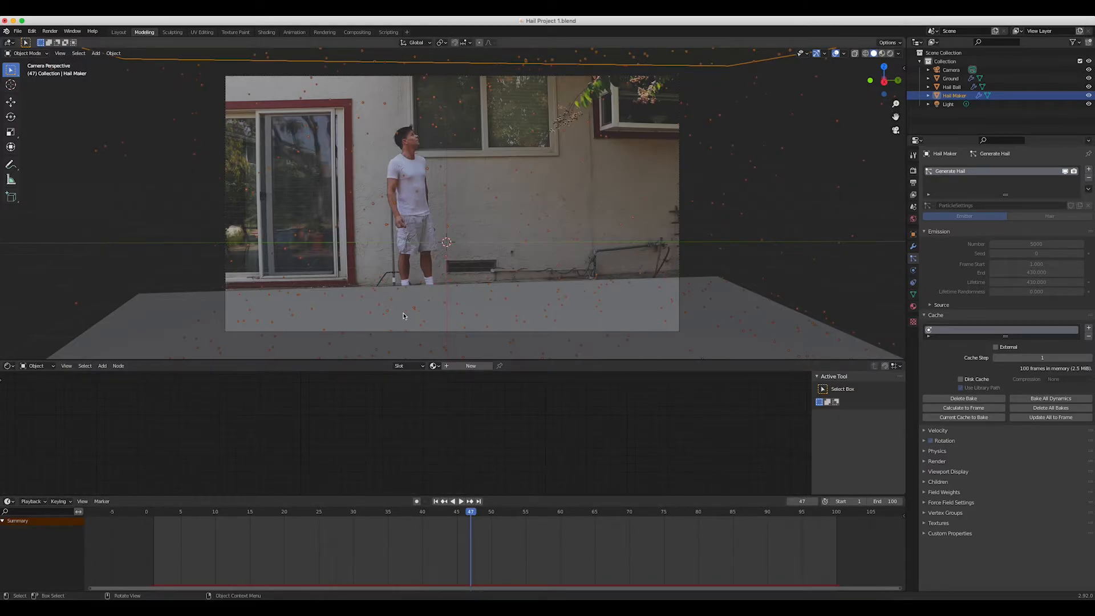
Play back the baked hail through the camera and from a free view, scrubbing to frame 98 to examine the accumulation on the ground.
key(space)
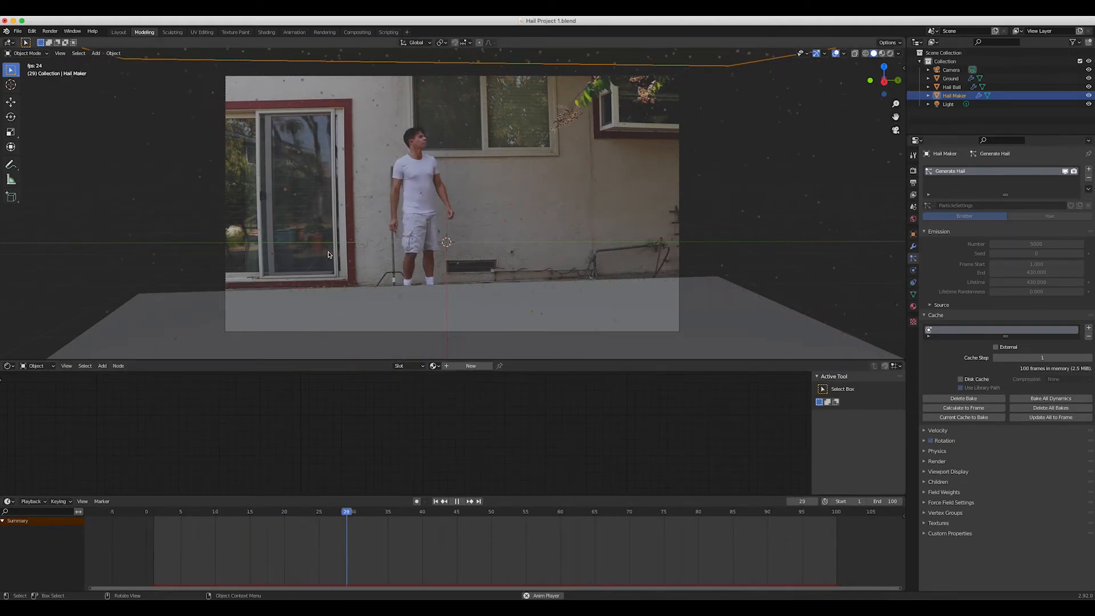
key(space)
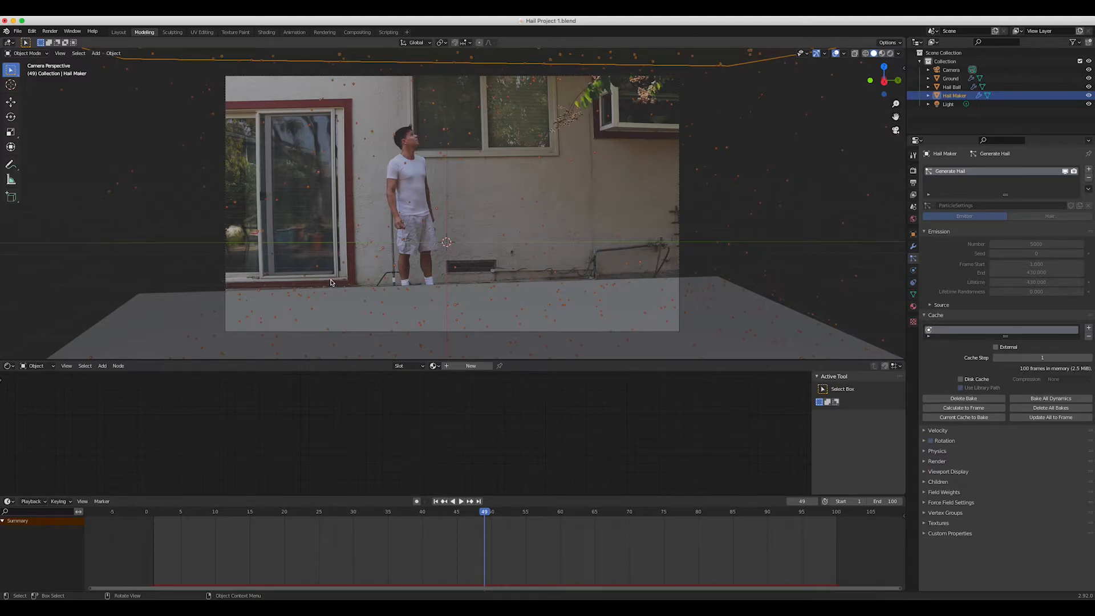
middle_drag(333, 283, 336, 277)
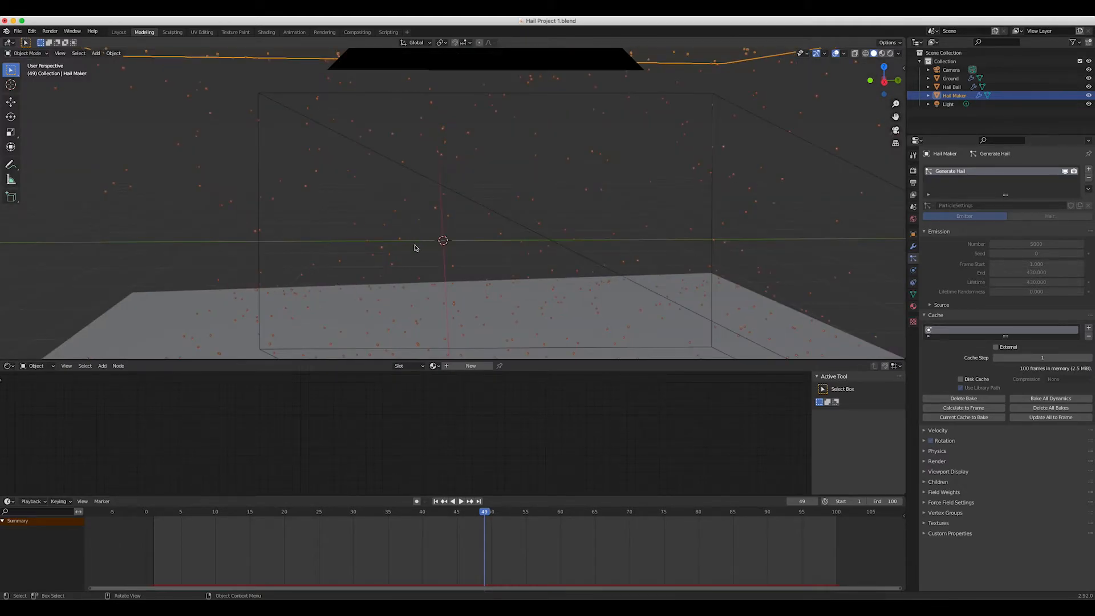
key(space)
middle_drag(403, 257, 395, 261)
key(space)
drag(766, 510, 822, 513)
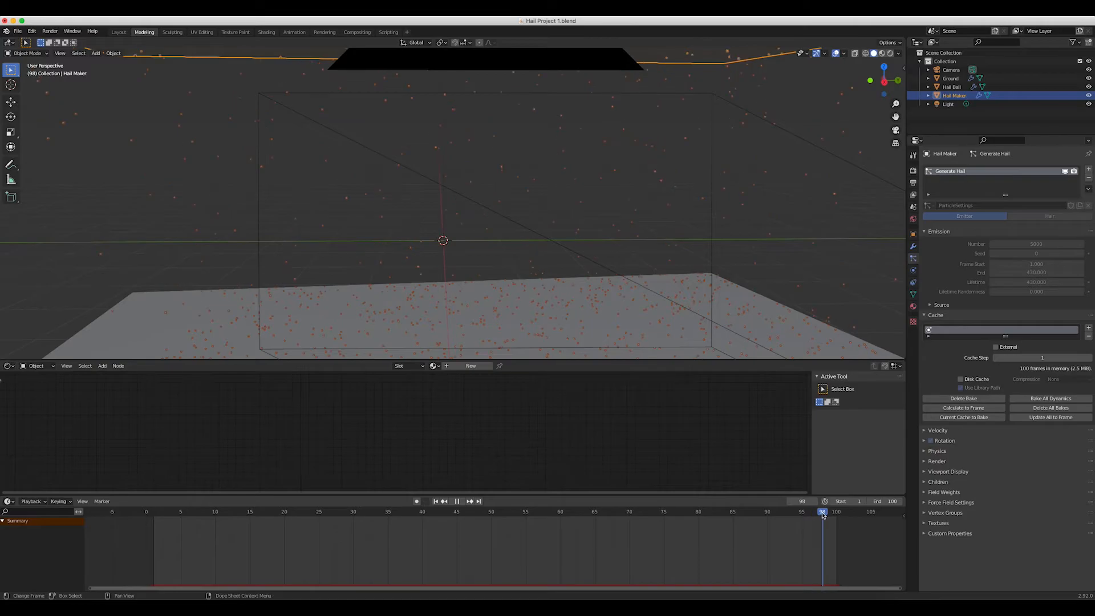
Set the scene's end frame to 430 and play the animation past frame 100.
click(887, 501)
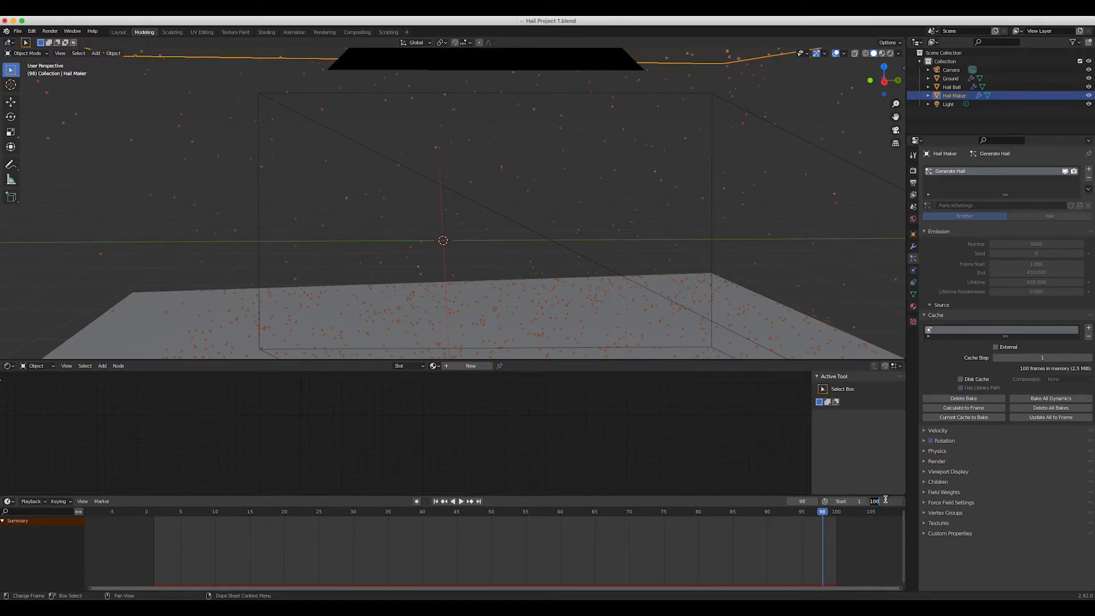
text(430)
key(Return)
key(space)
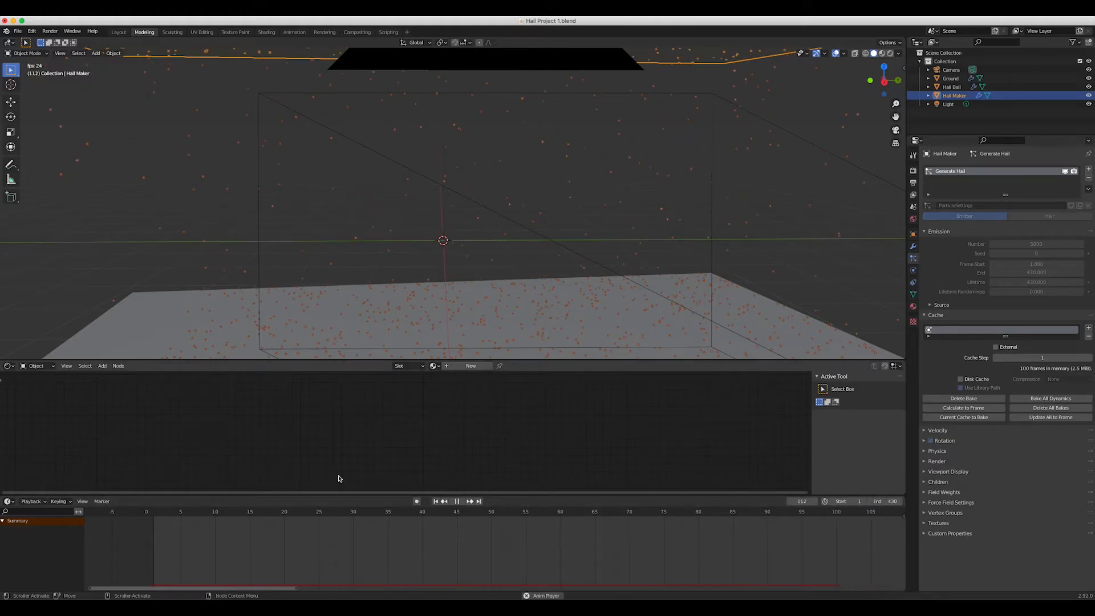
key(space)
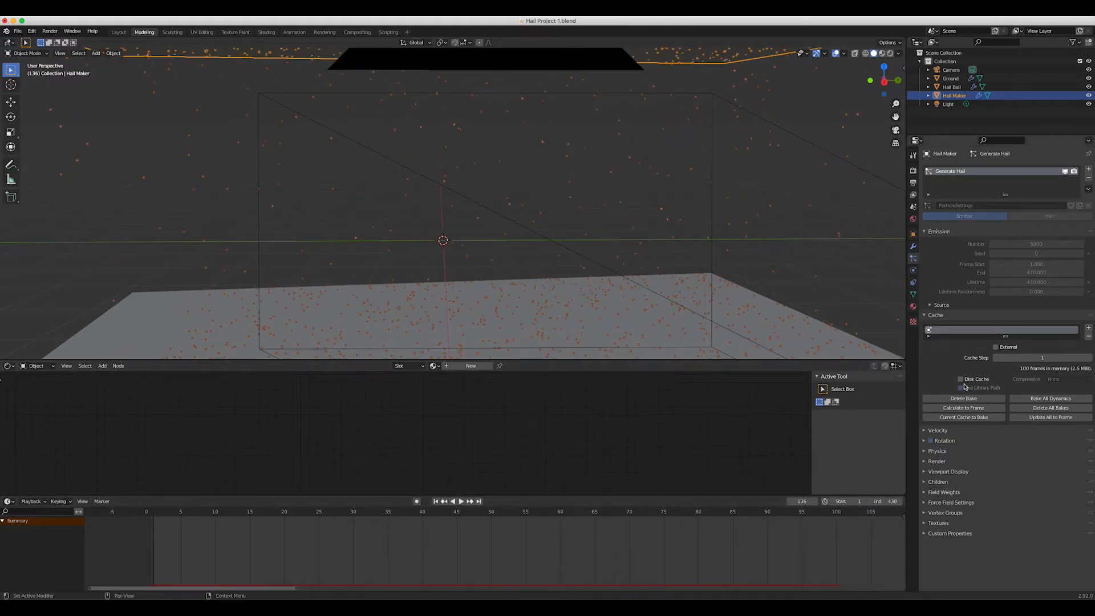
Delete the Hail Maker's existing bake, bake the cache again for the extended frame range, and play it back.
click(964, 397)
click(962, 399)
key(space)
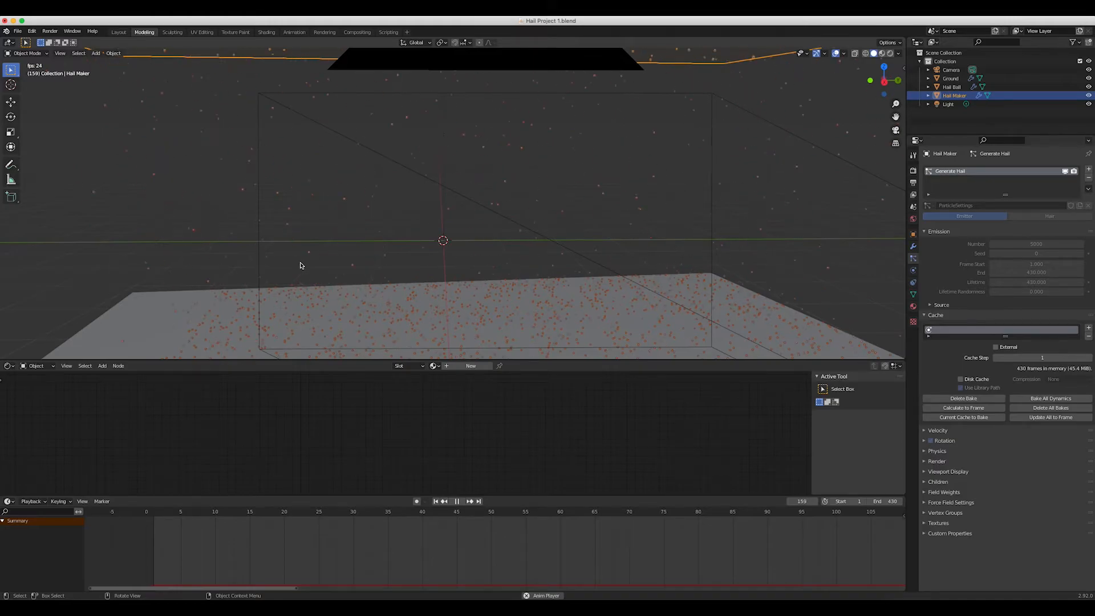
key(space)
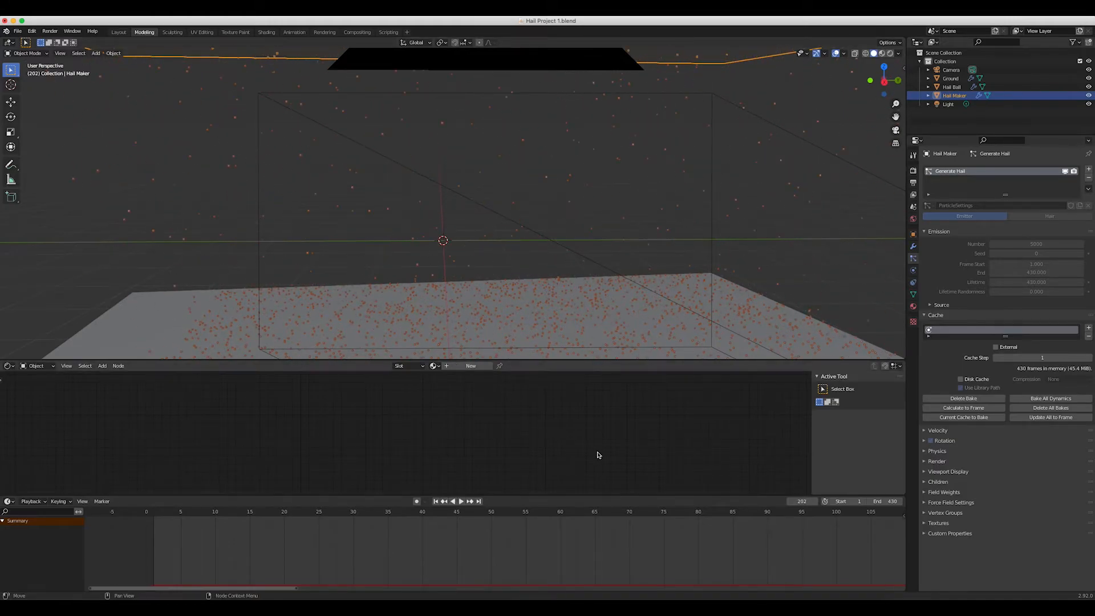
Render frame 391 and inspect the falling hail and its coverage of the ground, closing the render when done.
scroll(618, 531, right, 10)
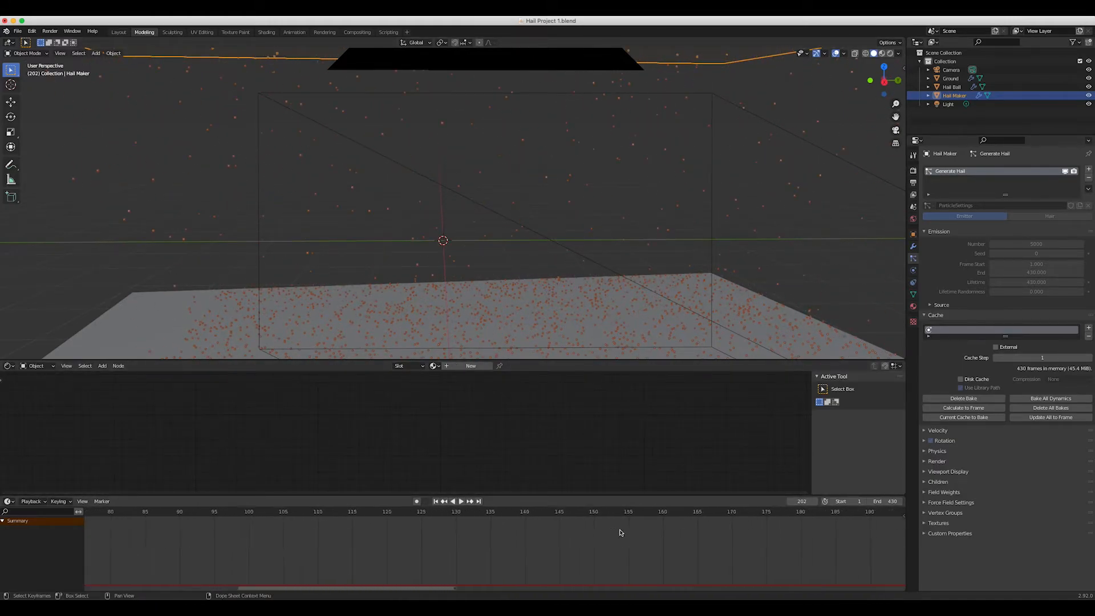
scroll(641, 528, right, 13)
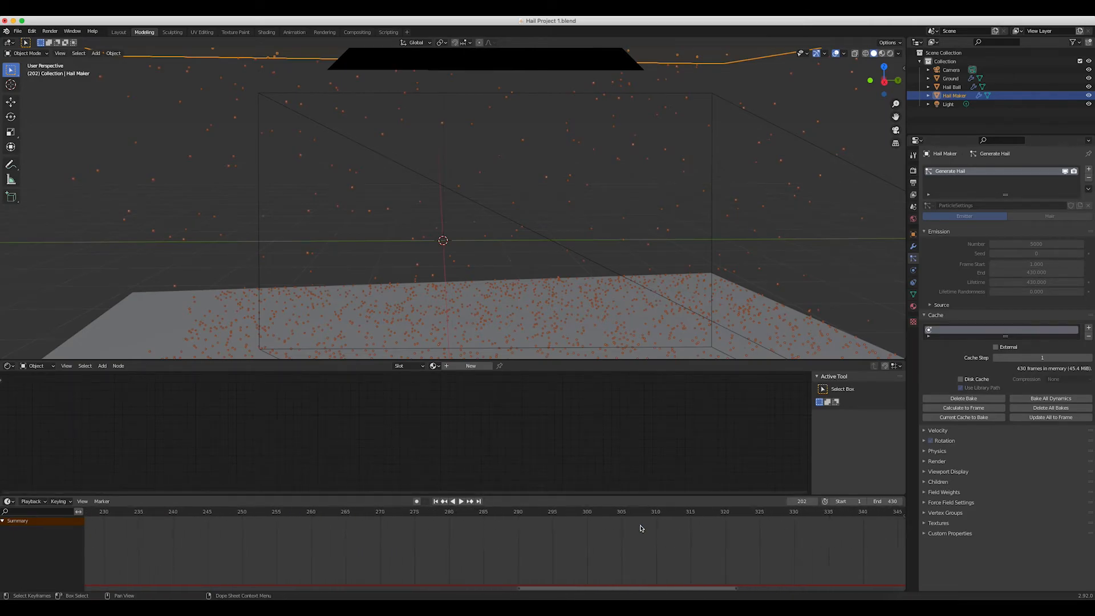
click(707, 515)
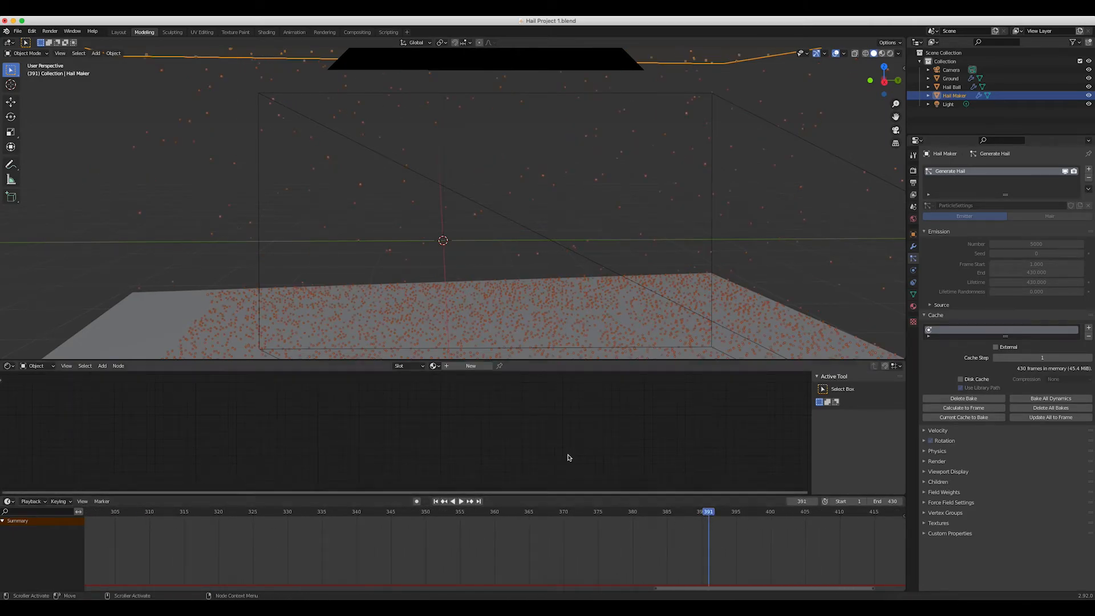
click(50, 32)
click(63, 39)
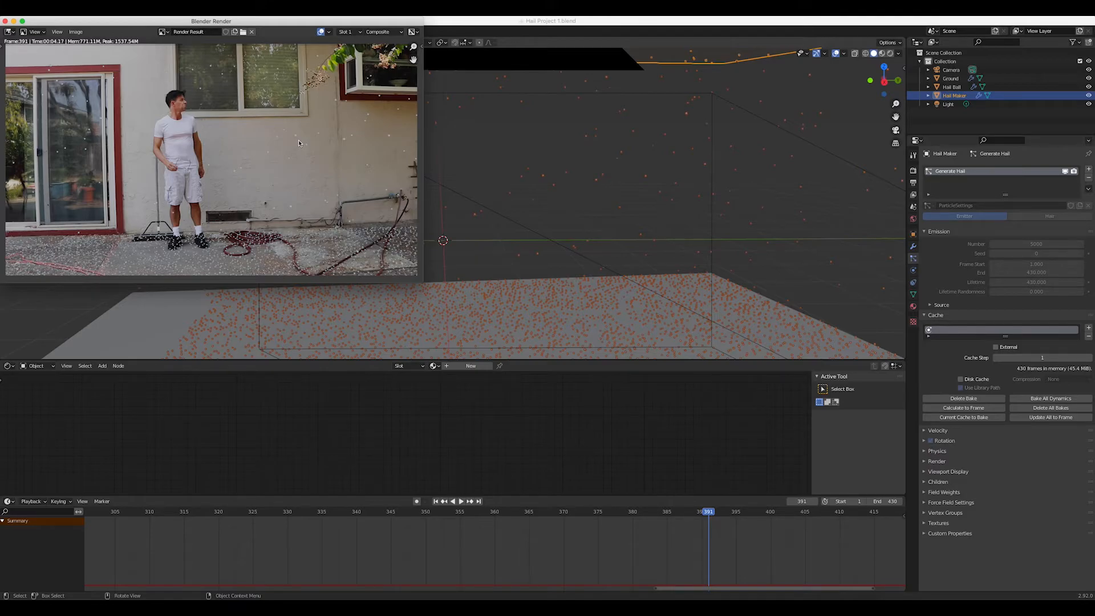
scroll(299, 141, down, 1)
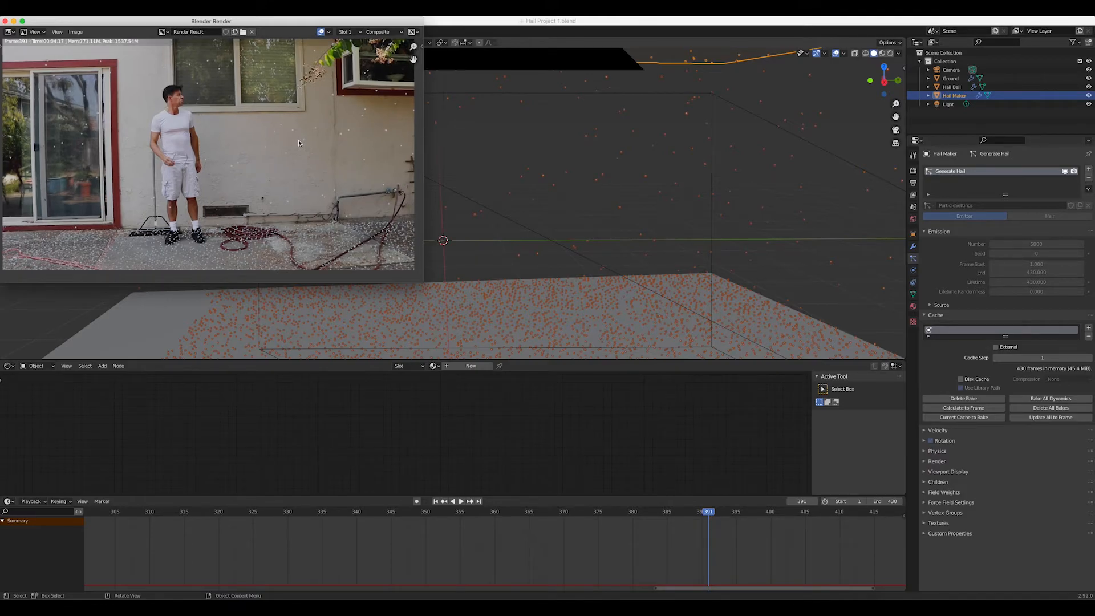
drag(66, 25, 136, 95)
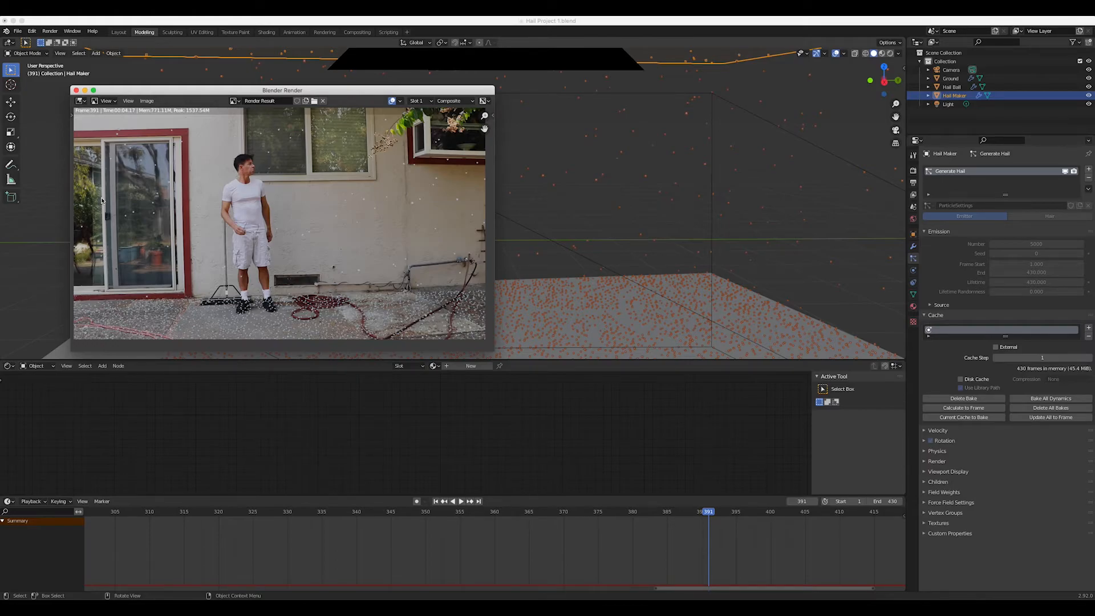
click(114, 54)
key(Escape)
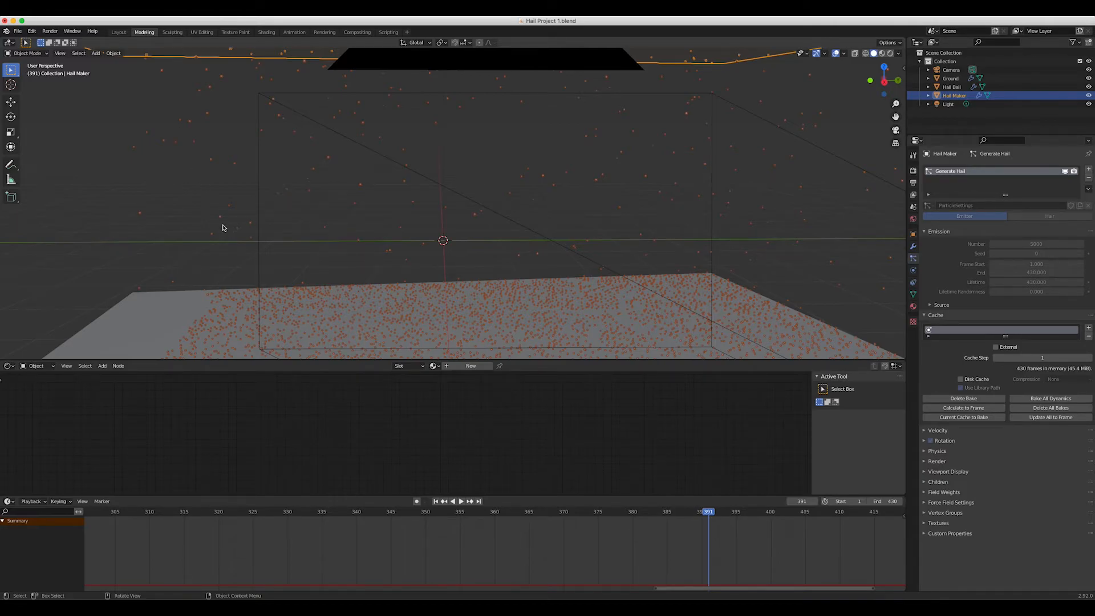
Move the Hail Maker plane about 0.67 m, mostly in the negative Y direction, toward the bare side of the ground.
scroll(223, 228, left, 10)
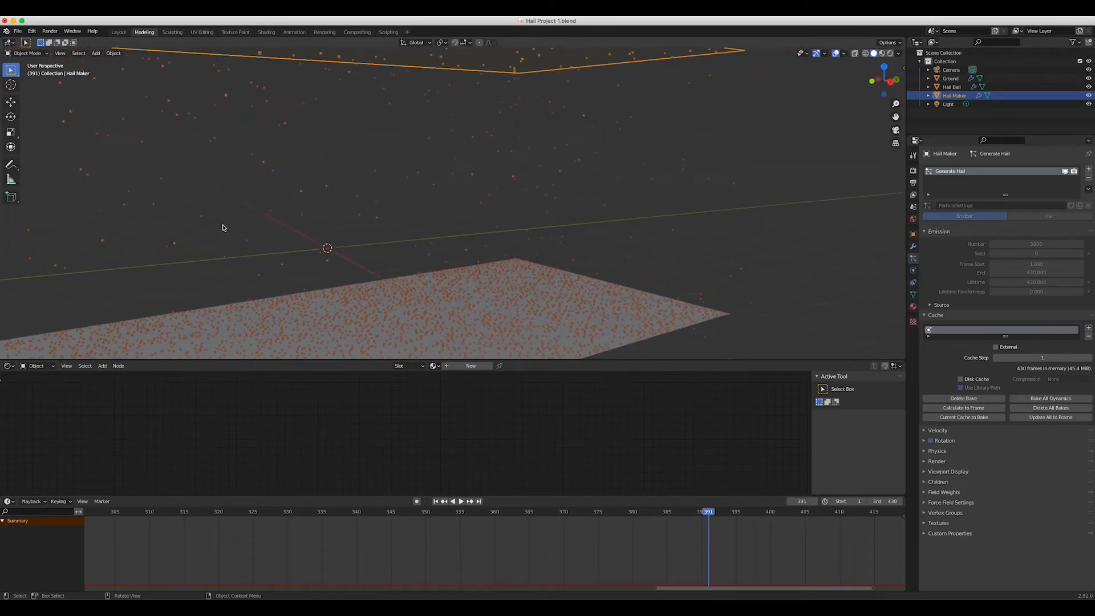
scroll(223, 228, left, 6)
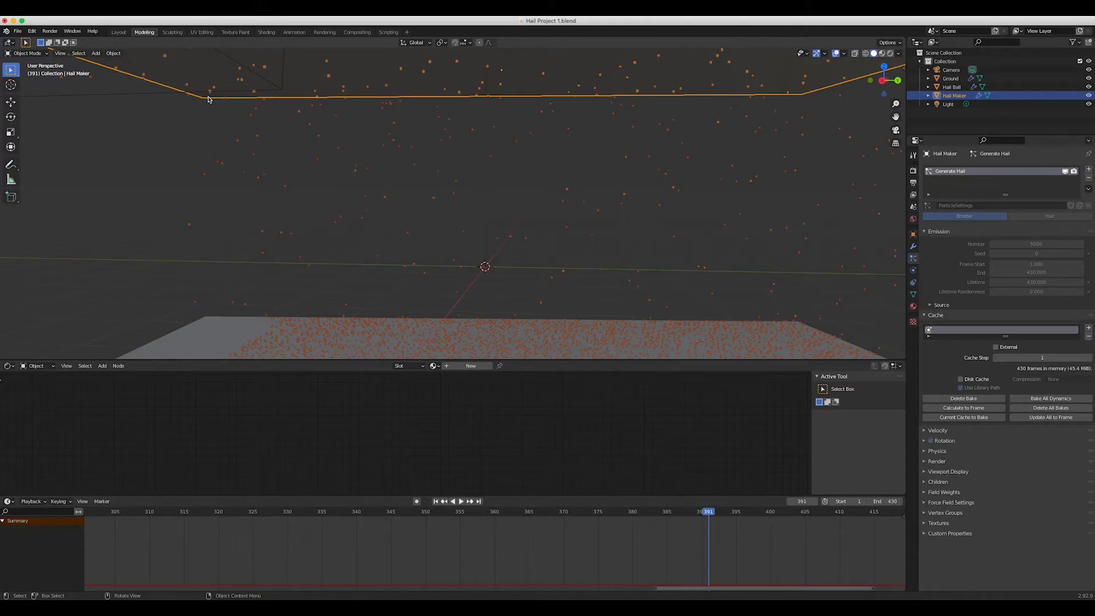
key(g)
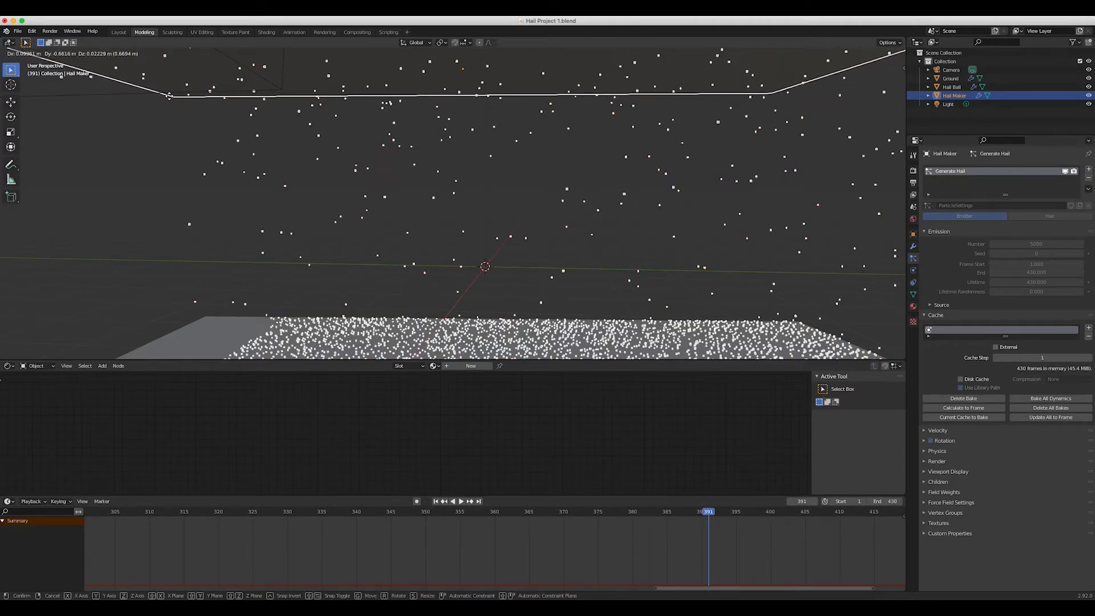
click(169, 95)
Play the hail from the moved emitter, then delete the Hail Maker's old bake and bake its cache again.
key(space)
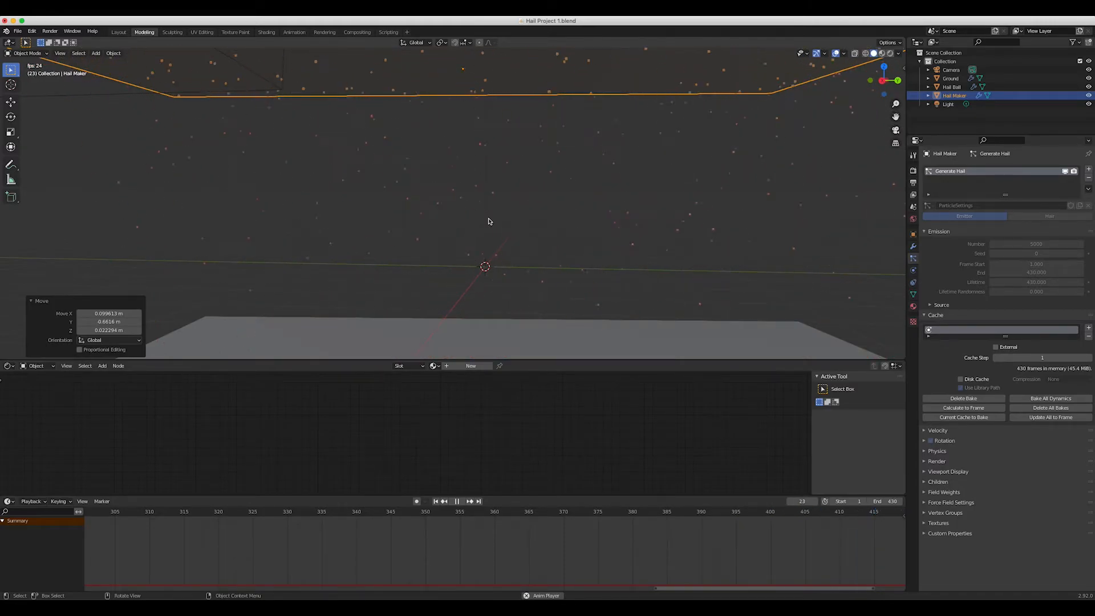
key(space)
click(950, 400)
click(949, 400)
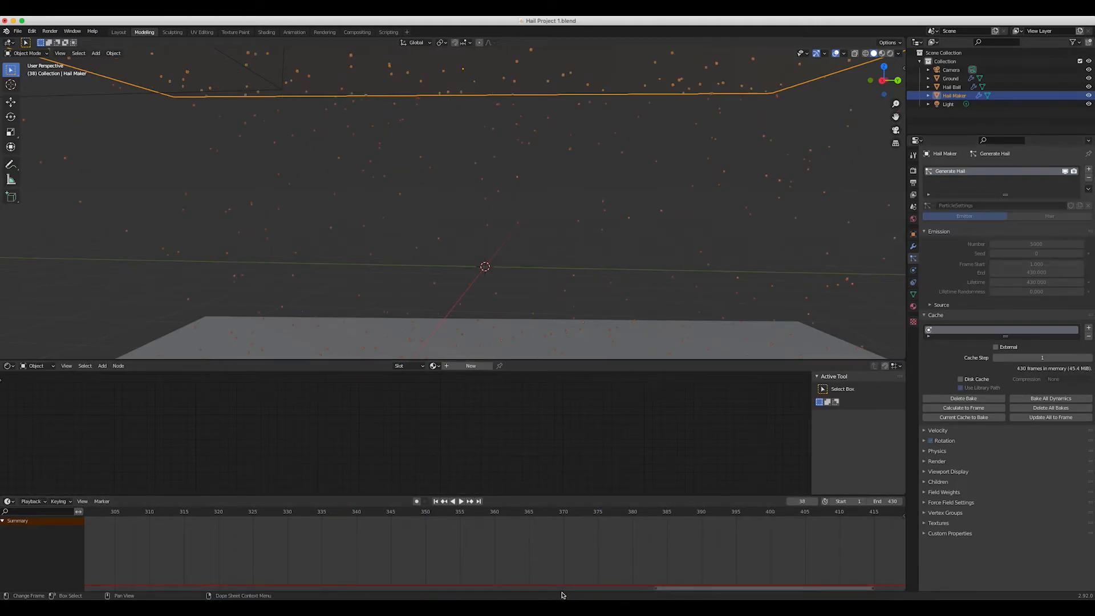
Render frame 38 and inspect the falling hail over the backyard footage, closing the render when done.
click(51, 32)
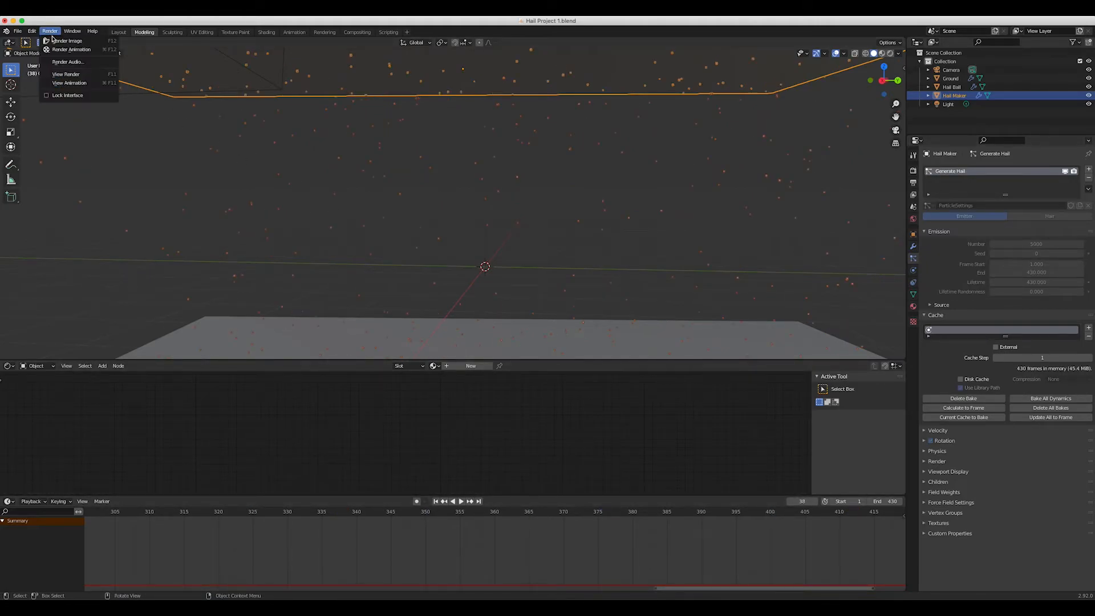
click(63, 41)
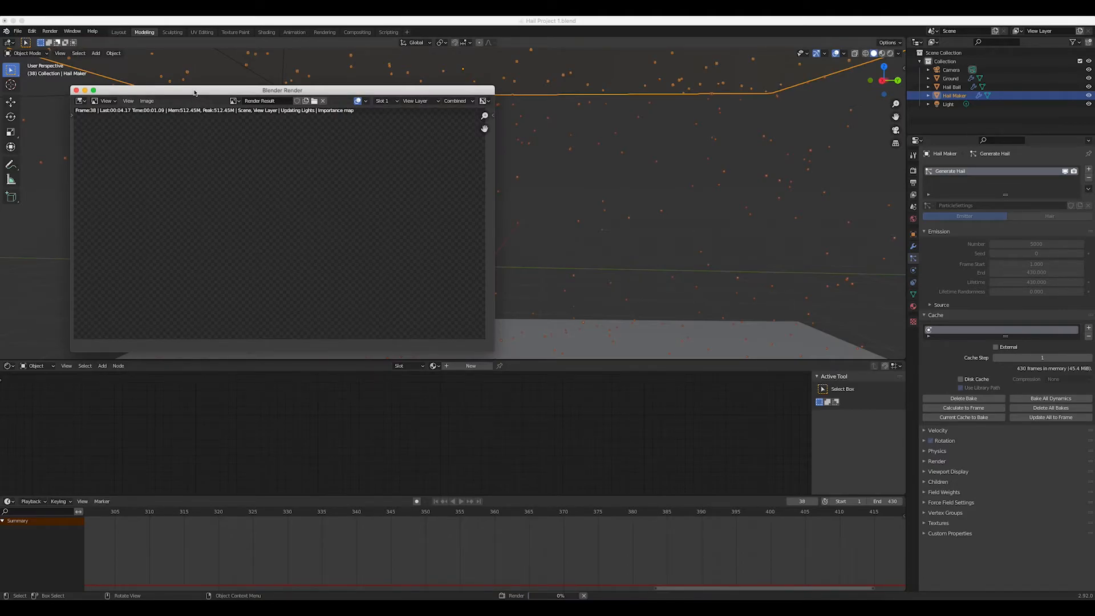
drag(195, 92, 237, 108)
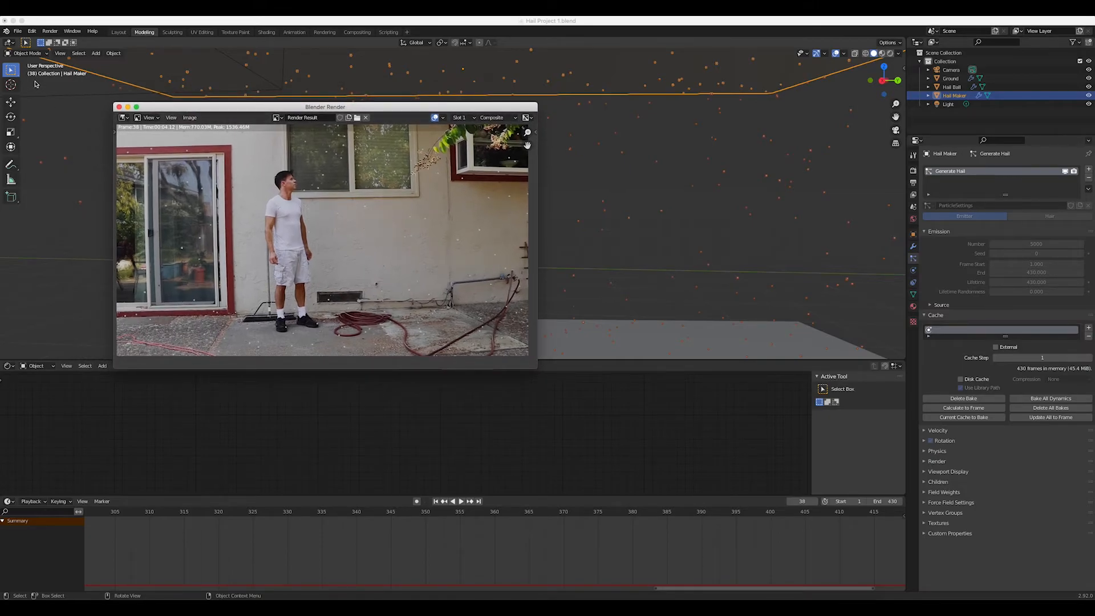
click(119, 107)
Go to frame 418 and render it to inspect how the hail covers the ground, closing the render when done.
scroll(533, 543, right, 6)
click(678, 511)
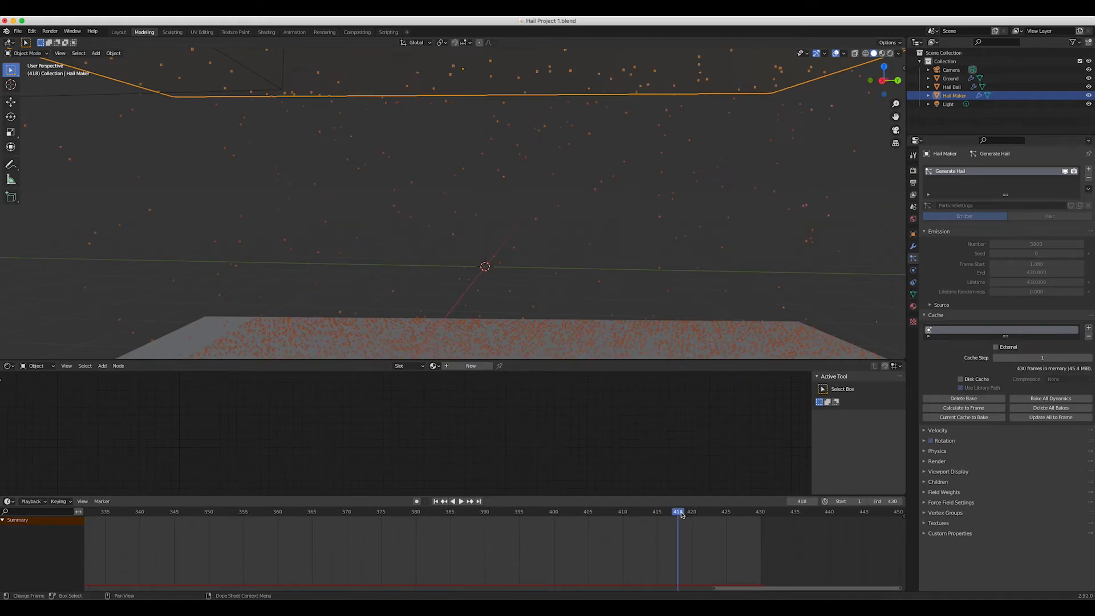
click(49, 32)
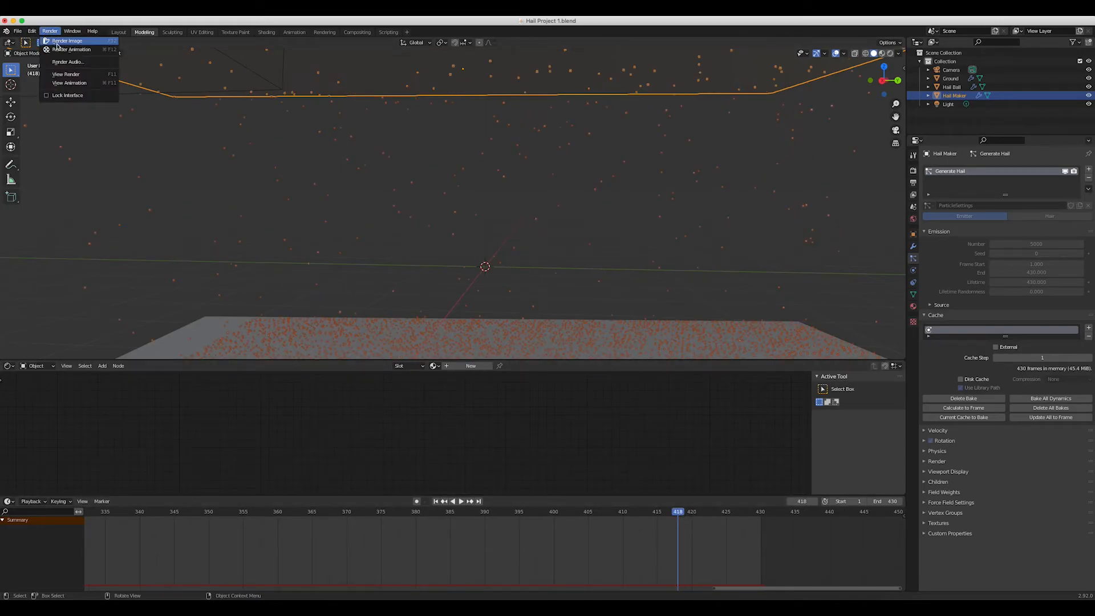
click(59, 44)
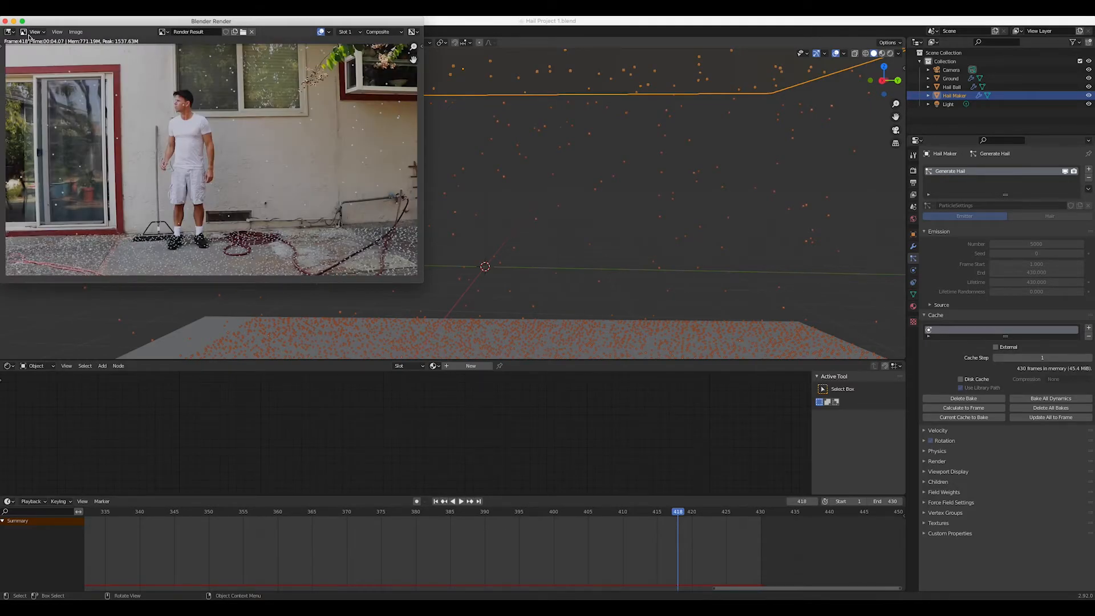
click(5, 21)
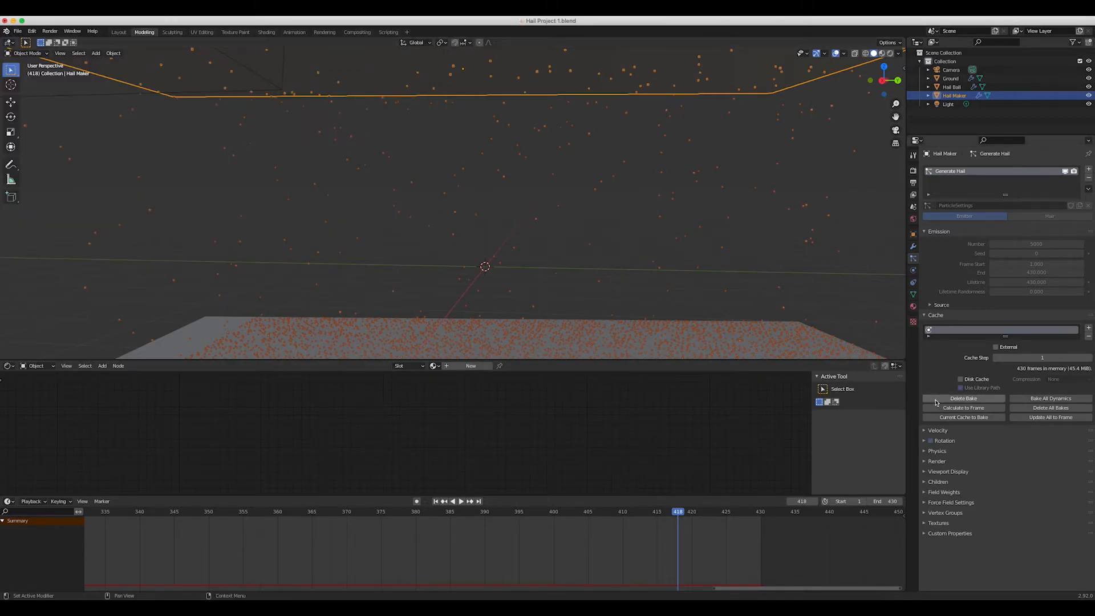
Set the Hail Maker's particle number to 3000 after deleting its old bake, and bake its cache again.
click(964, 398)
click(1015, 245)
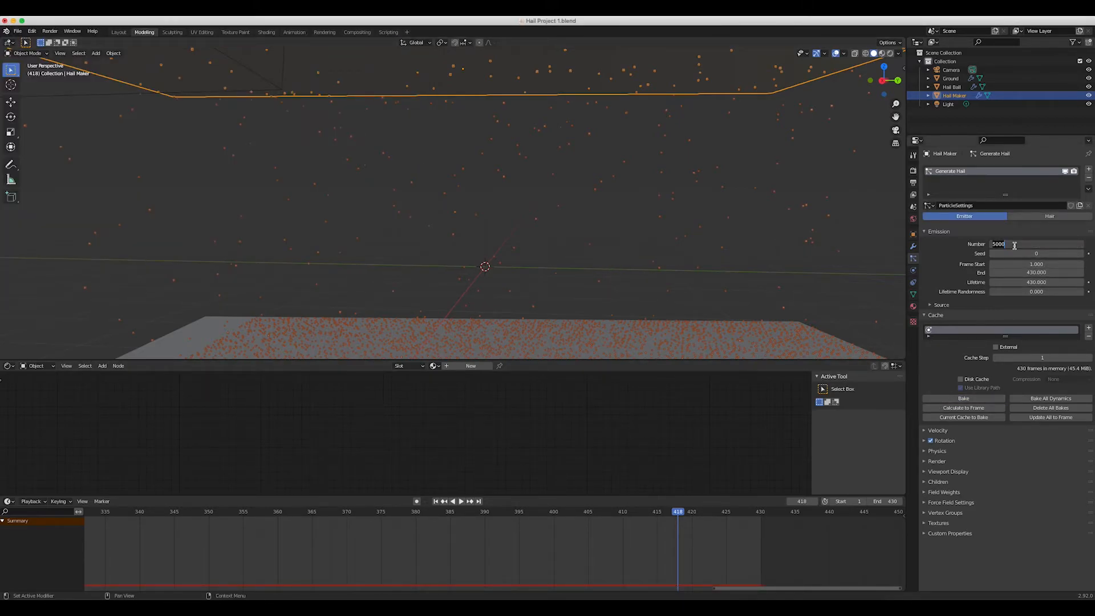
text(3)
key(Return)
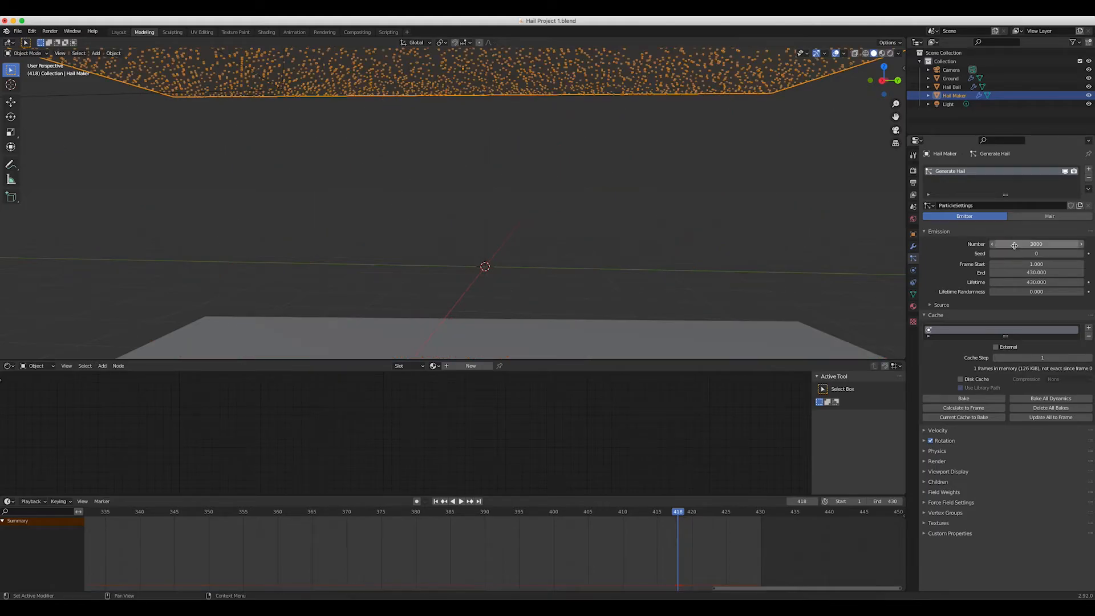
key(space)
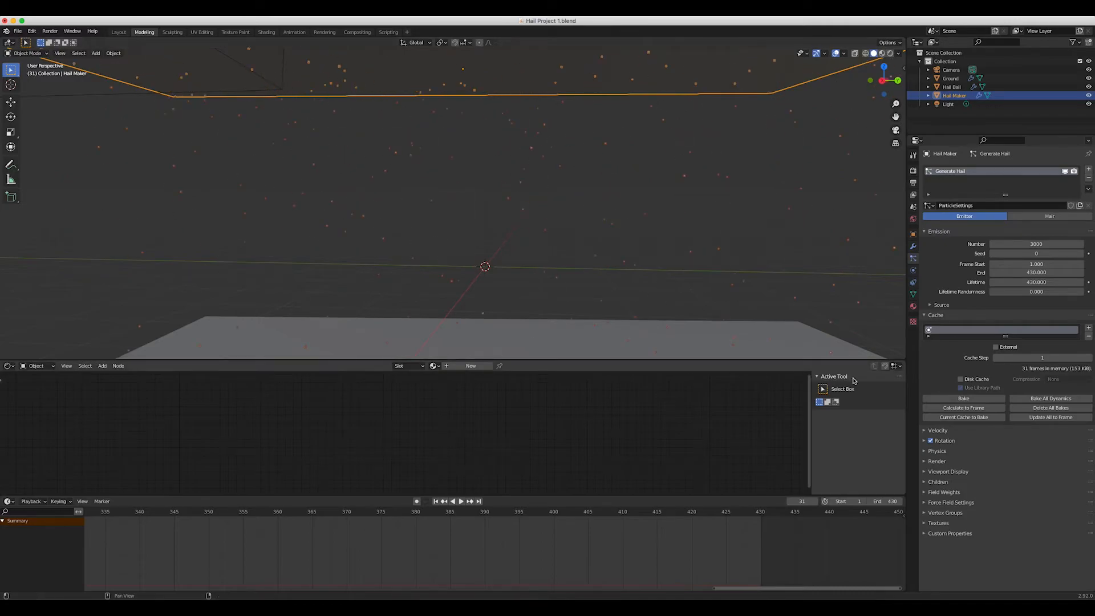
click(939, 399)
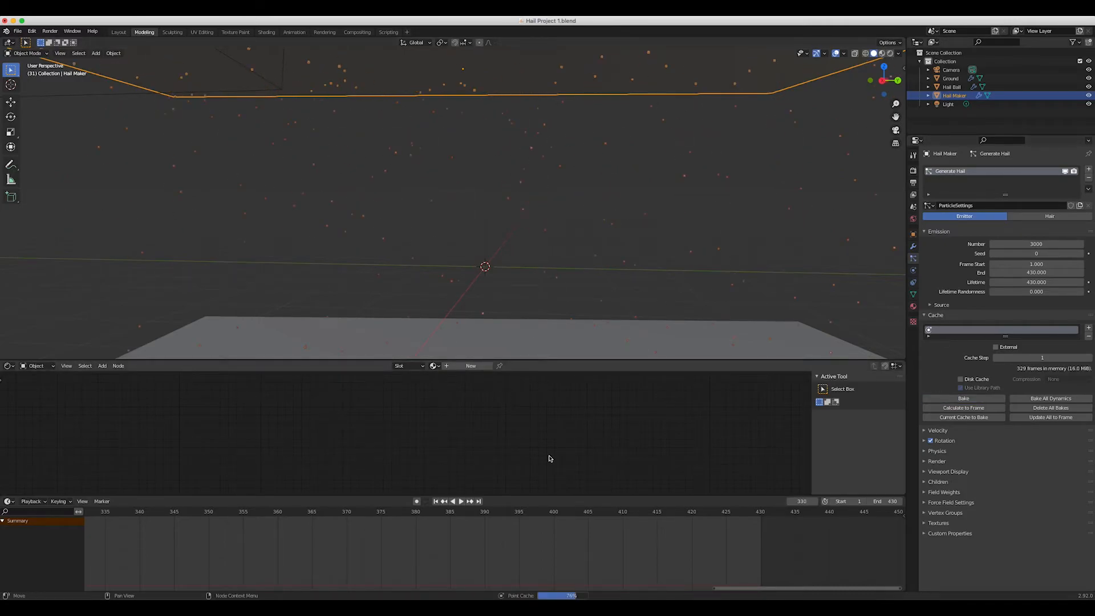
Go to frame 422 and render it to inspect the hail on the ground and around the man, closing the render when done.
click(706, 517)
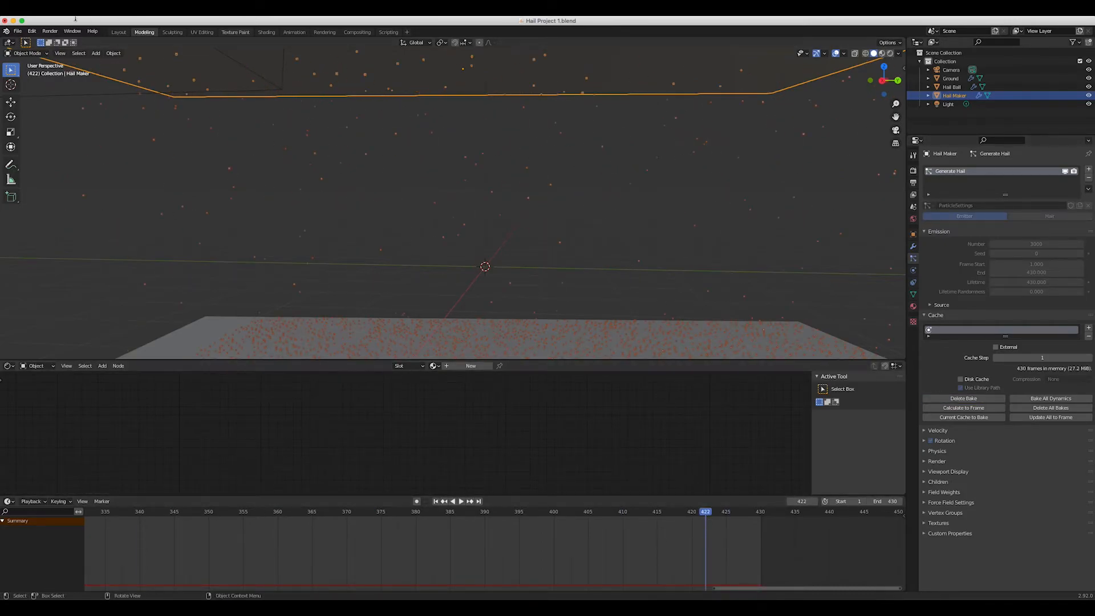
click(50, 30)
click(53, 40)
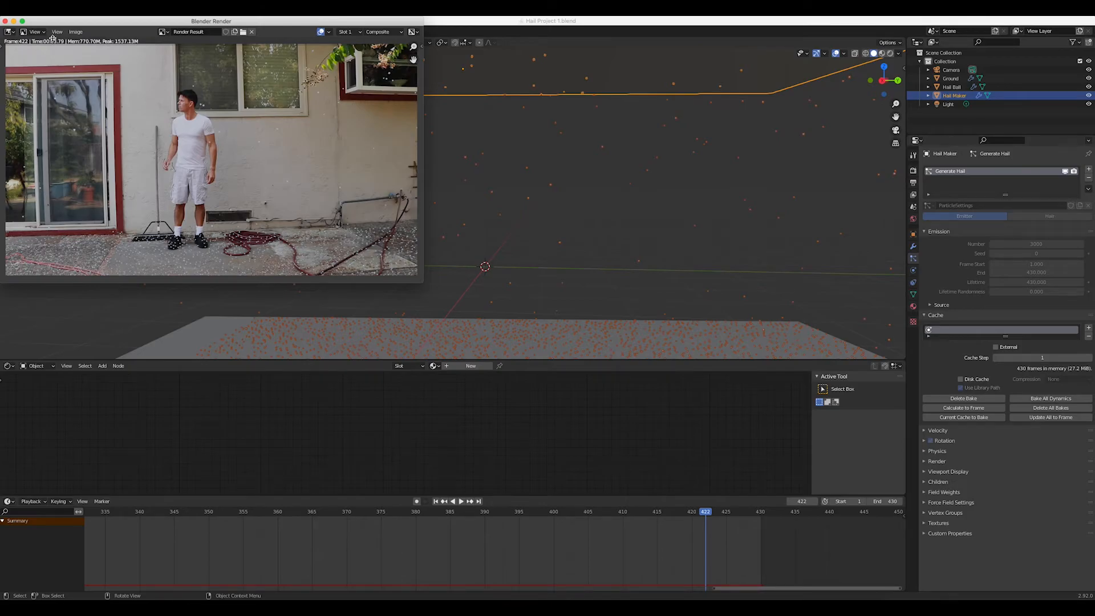
drag(119, 21, 321, 139)
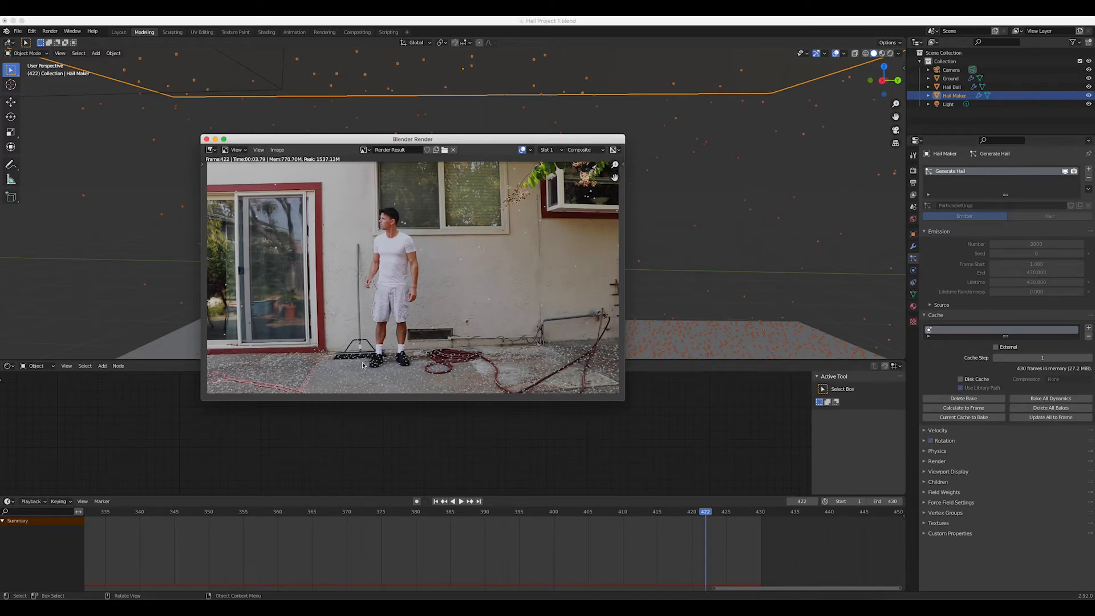
scroll(367, 308, right, 1)
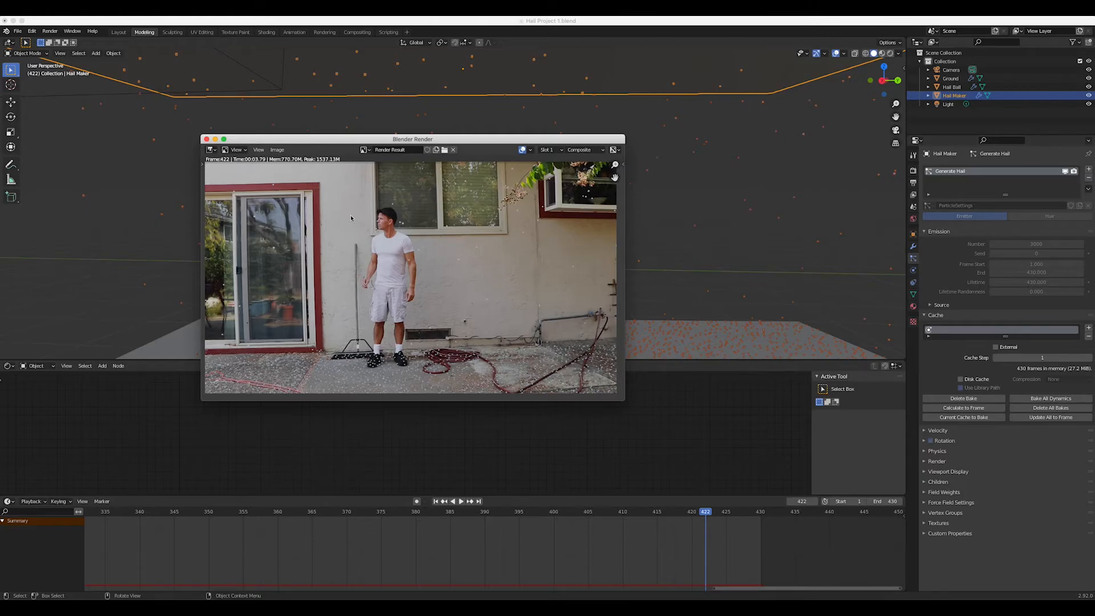
click(206, 139)
Switch to the camera view and hide the Ground plane in the viewport to reveal the footage behind it.
key(KP_0)
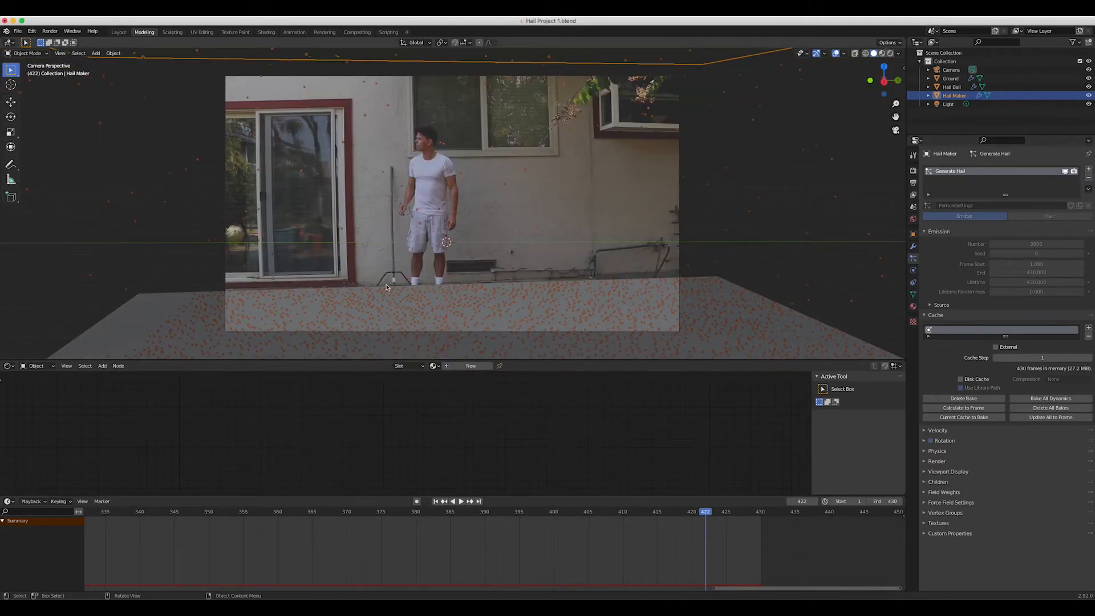
click(181, 302)
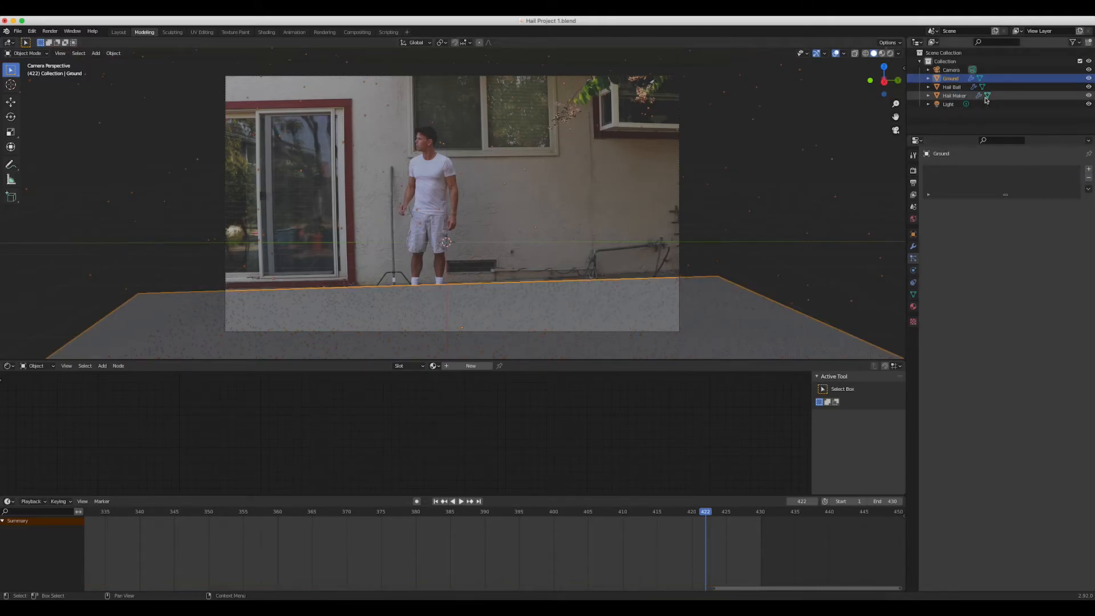
click(1089, 79)
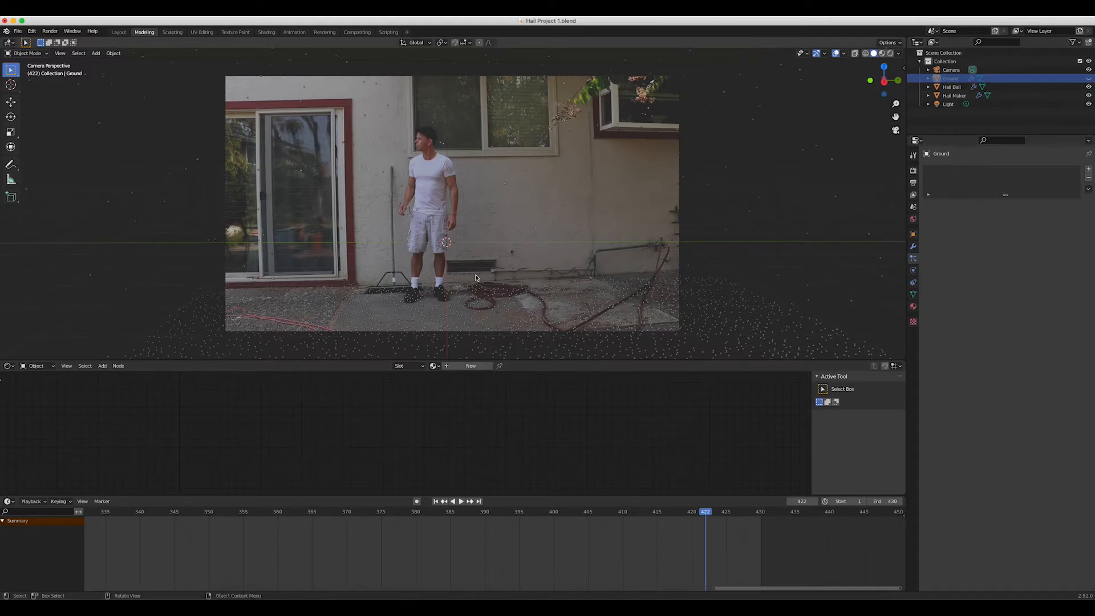
Add a cone, scale it to about 0.307, and move it about 0.94 m down onto the ground at the man's feet.
key(shift+a)
mouse_move(482, 278)
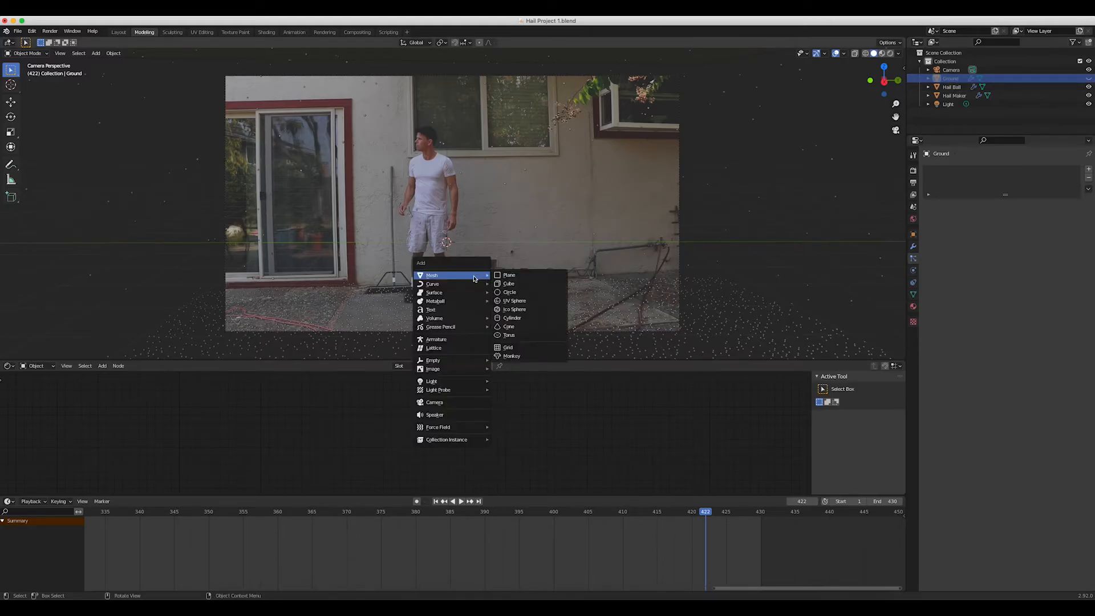
click(501, 326)
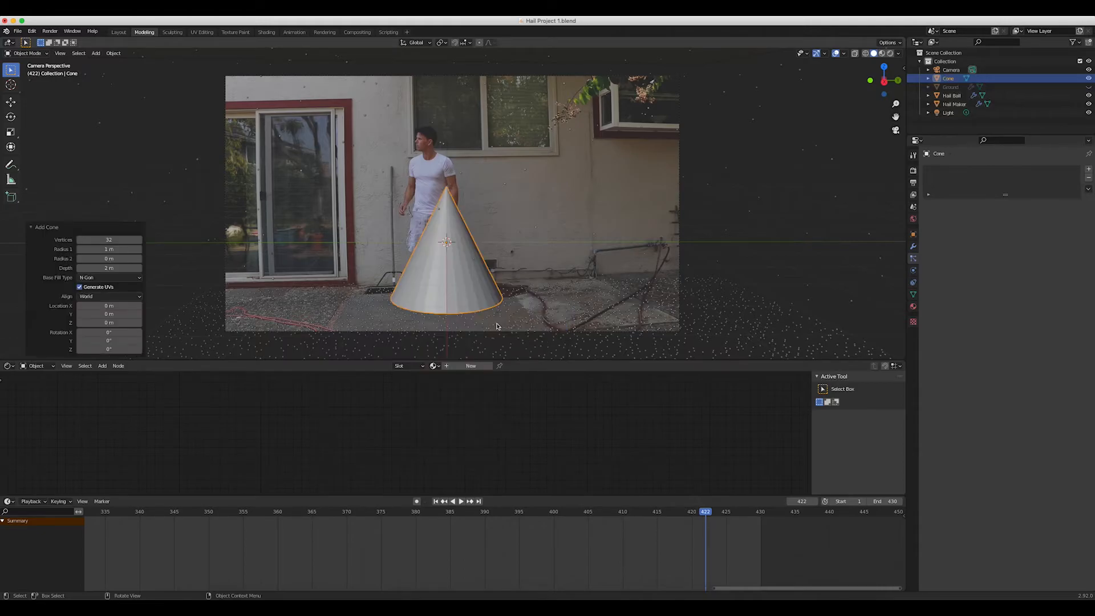
key(s)
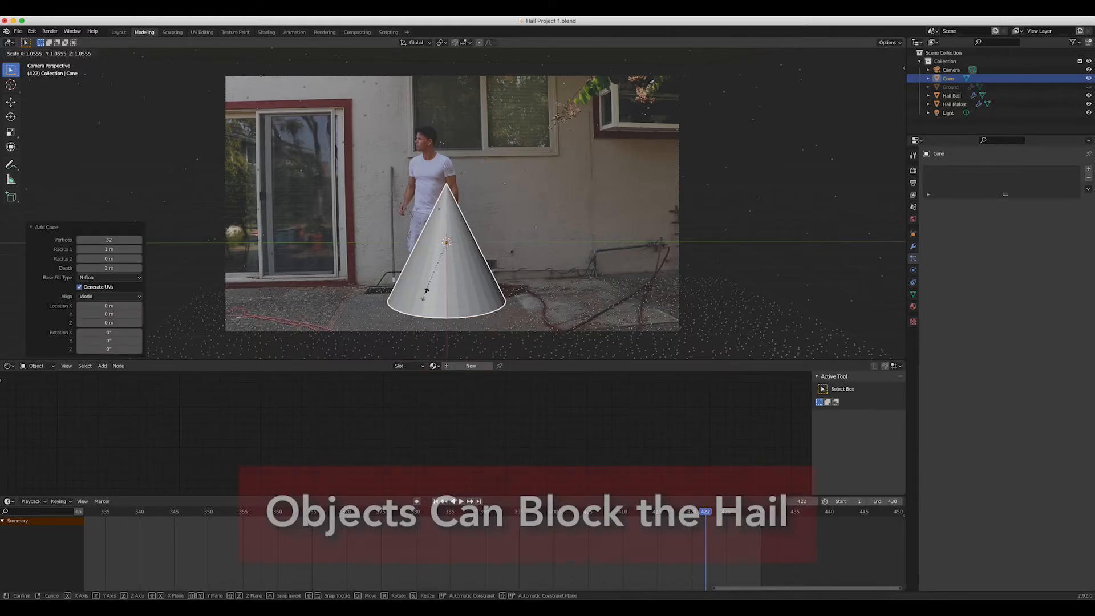
click(446, 253)
key(g)
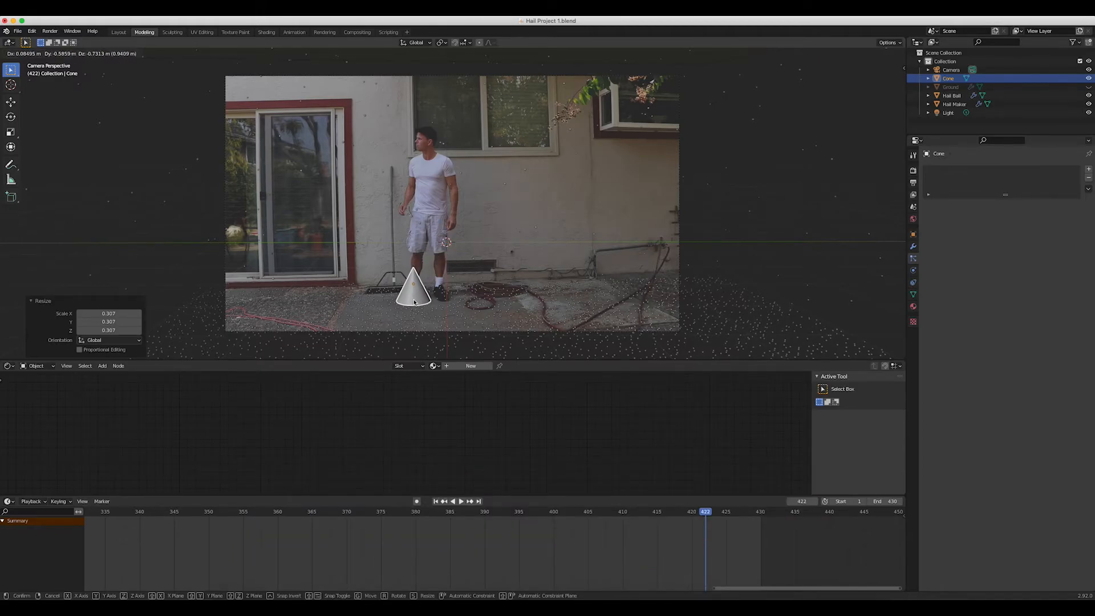
click(397, 303)
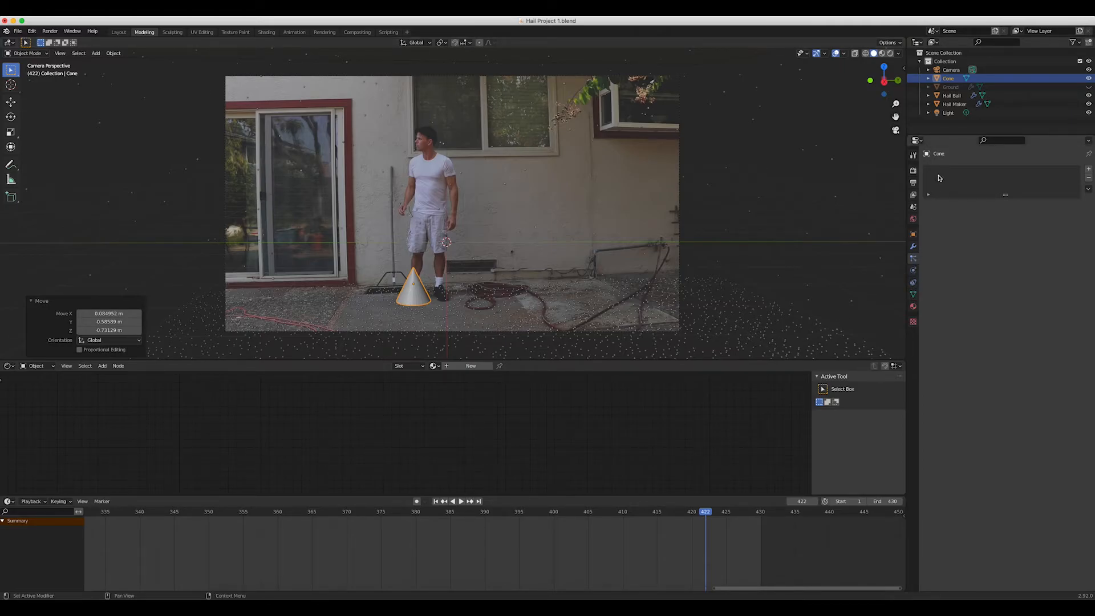
Delete the Hail Maker's bake and enable Collision physics on the cone.
click(950, 104)
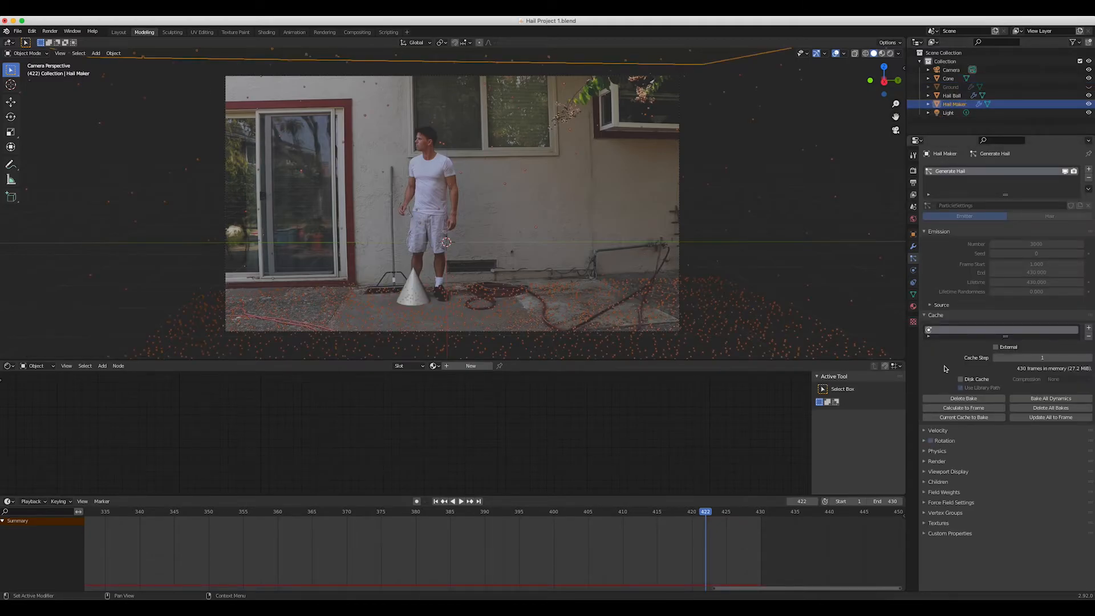
click(947, 398)
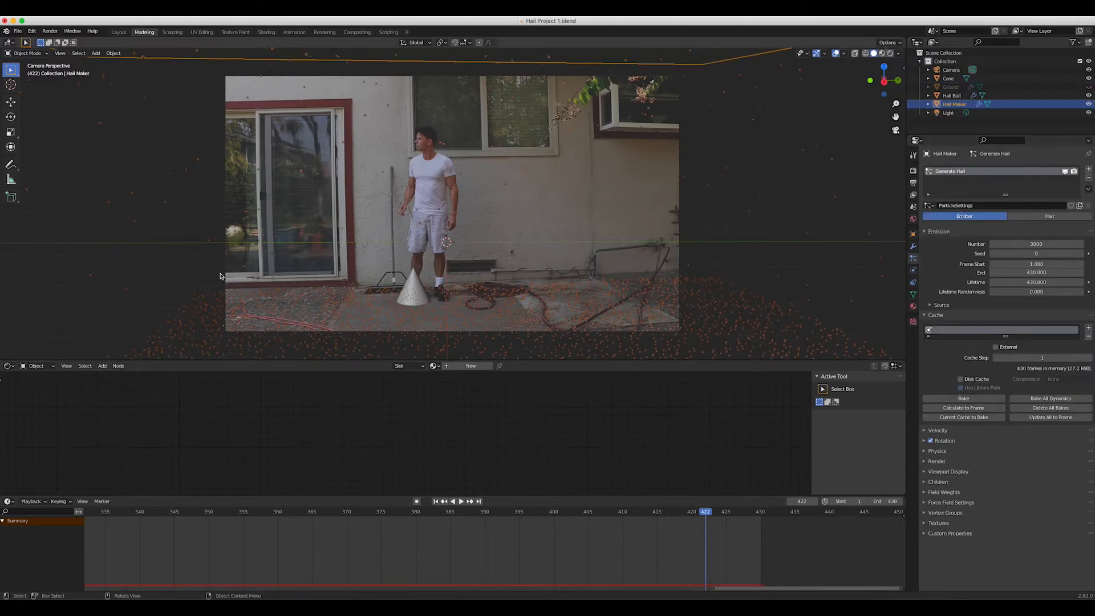
click(416, 281)
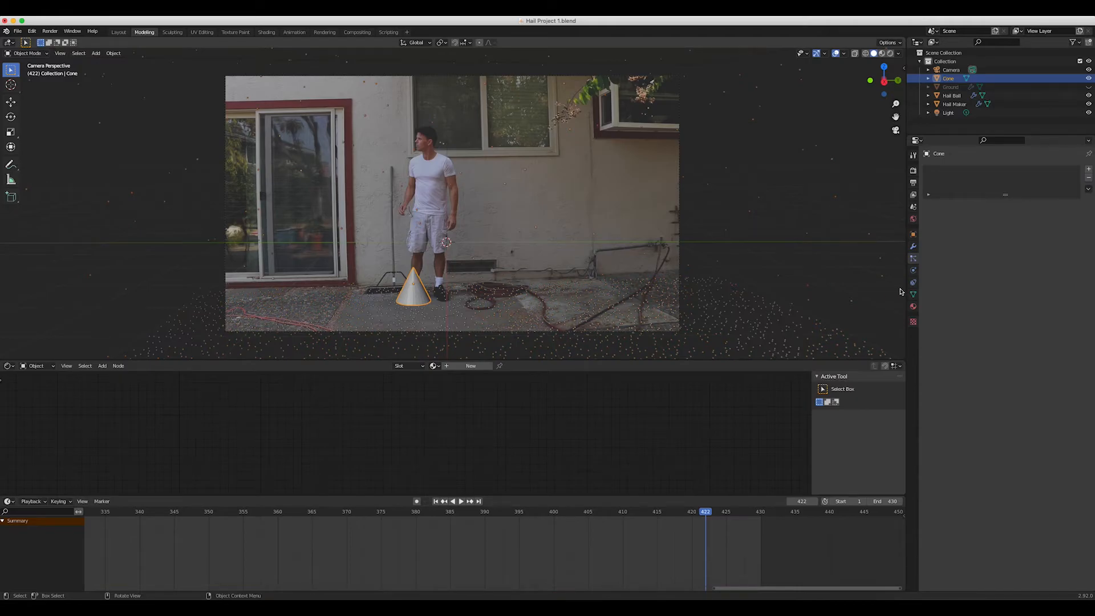
click(913, 235)
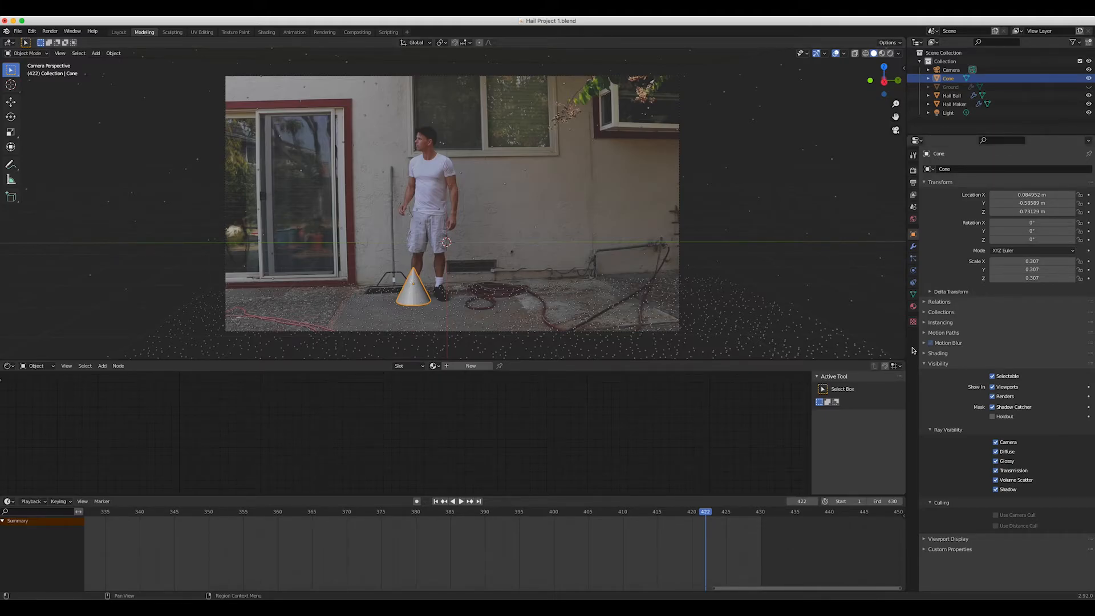
click(914, 268)
click(968, 189)
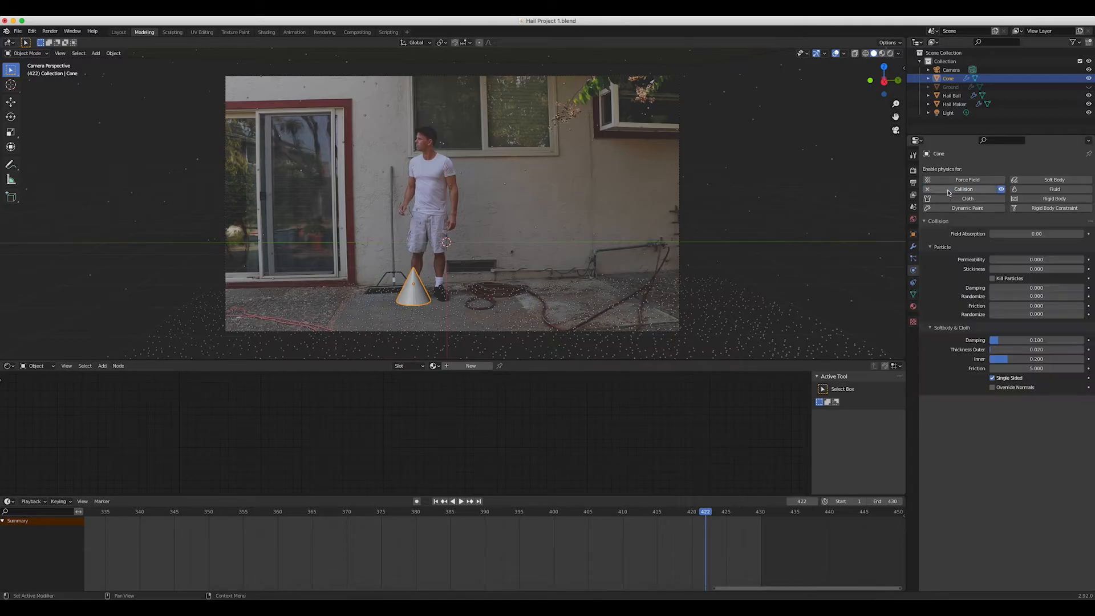
Play the simulation outside the camera view to examine how the hail behaves around the cone.
middle_drag(473, 234, 463, 238)
key(space)
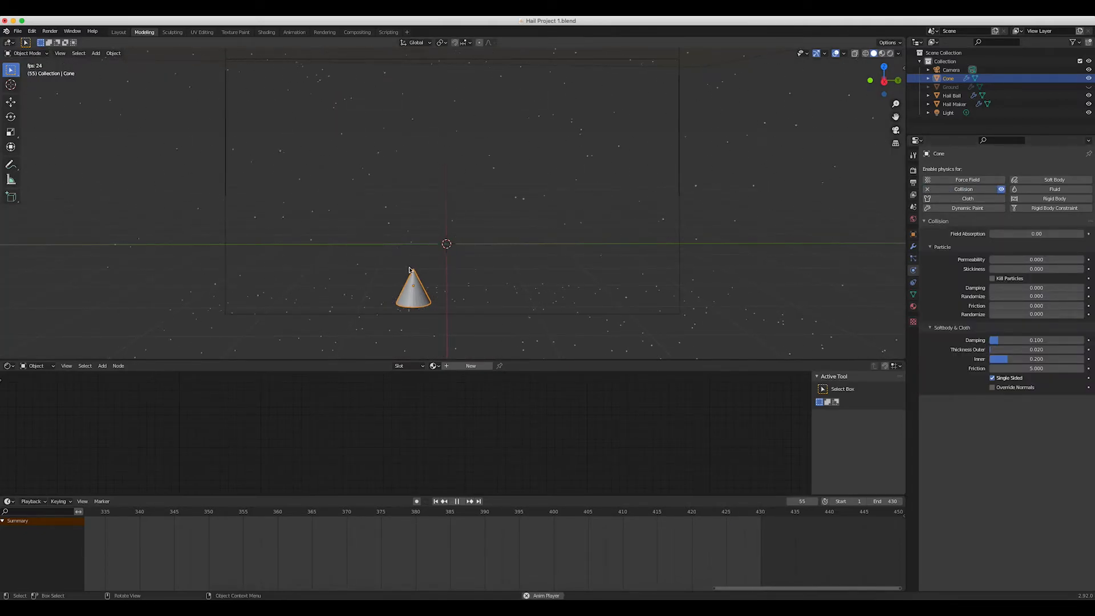
key(space)
Bake the Hail Maker's cache again with the cone as an obstacle and inspect frame 422 around it.
click(913, 257)
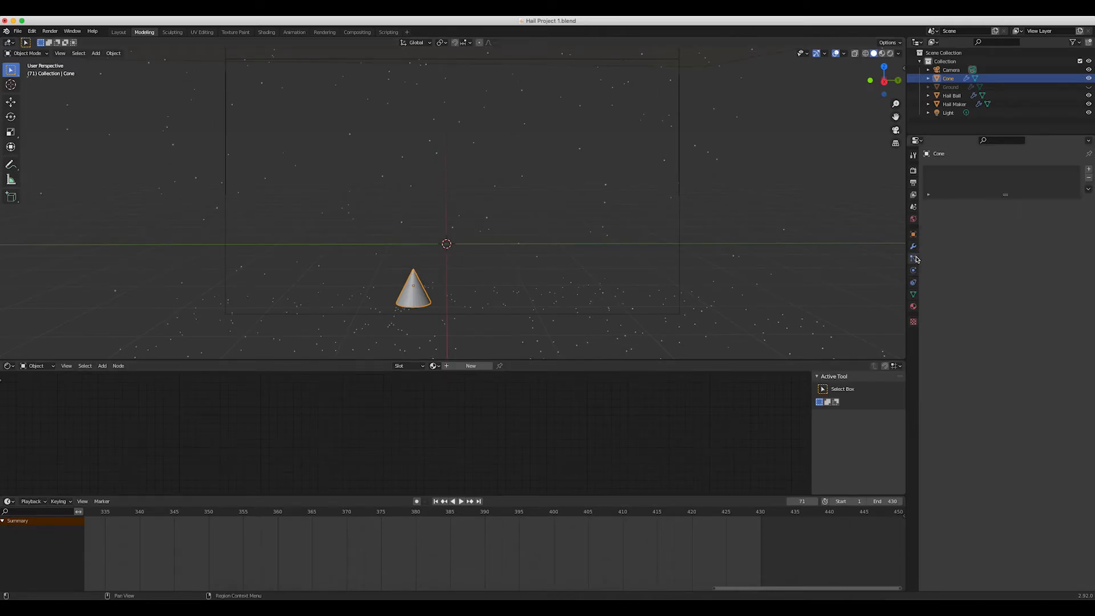
click(952, 103)
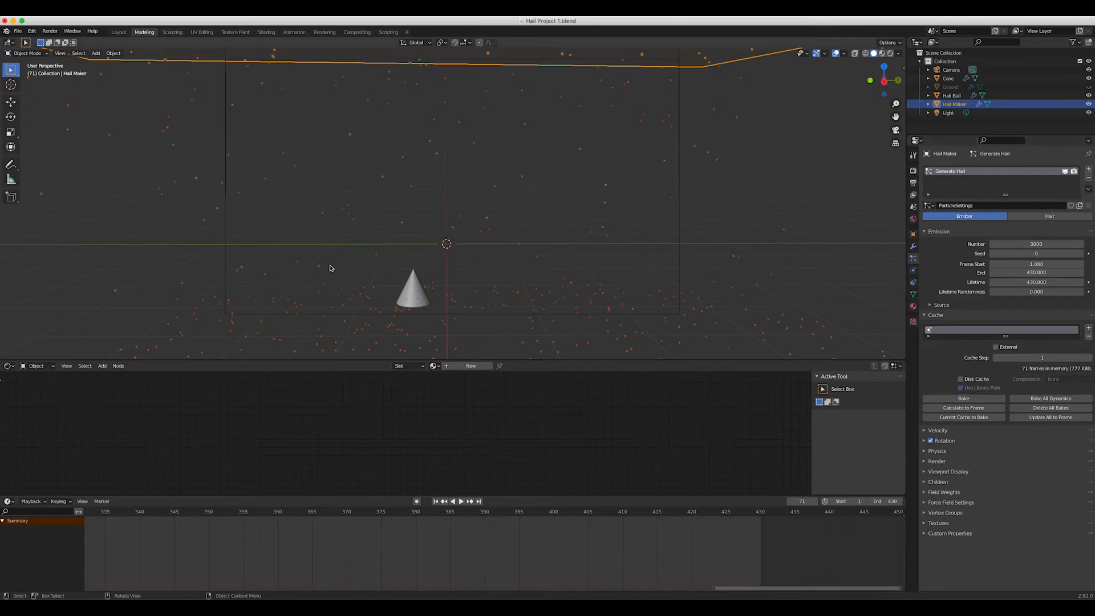
key(space)
key(space)
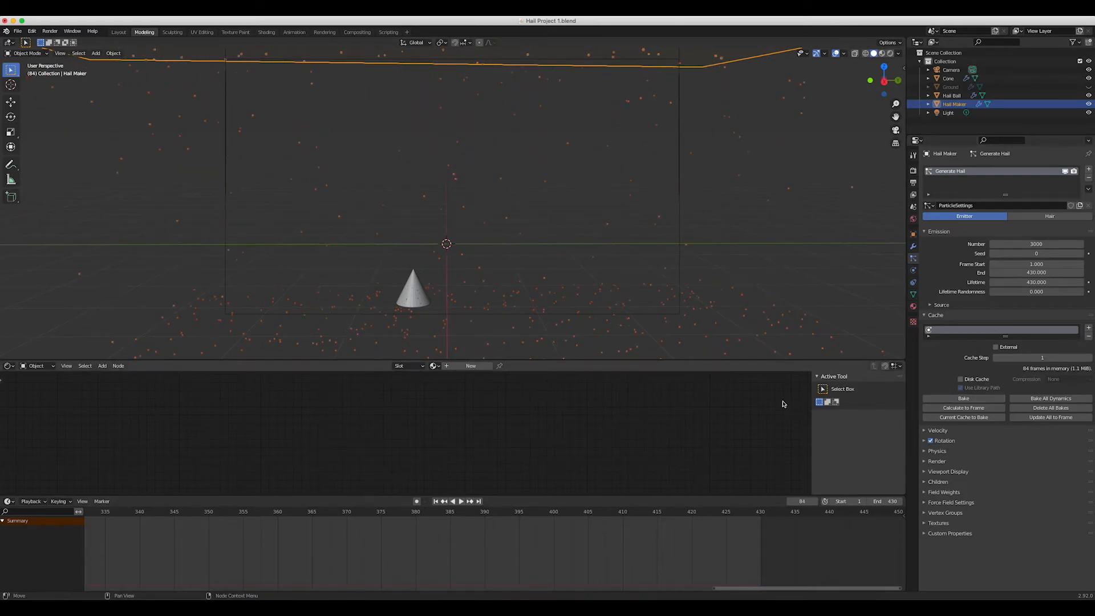
click(963, 399)
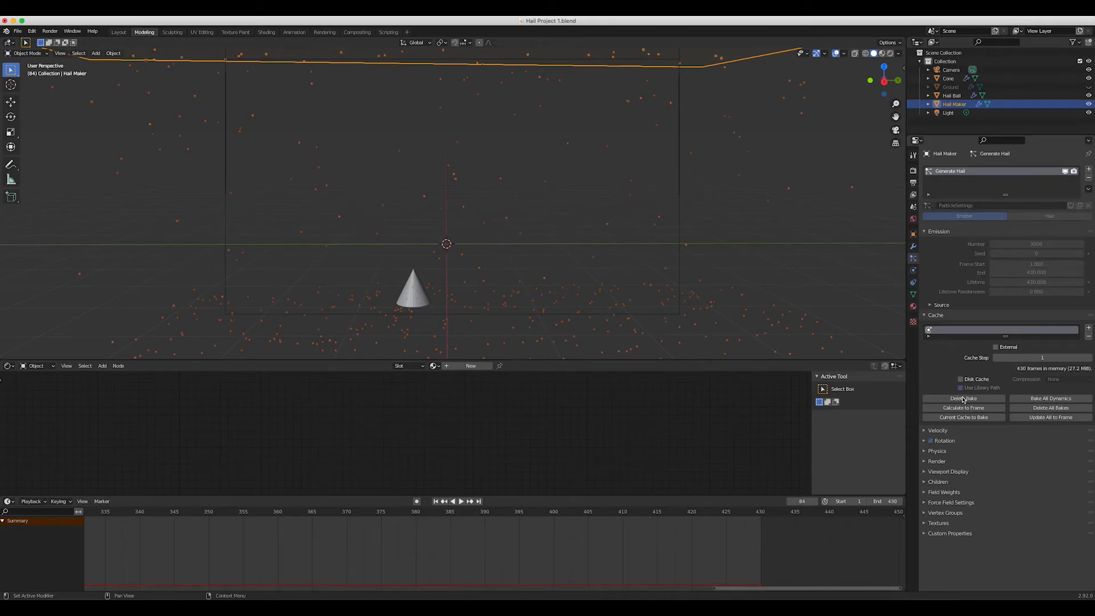
click(706, 512)
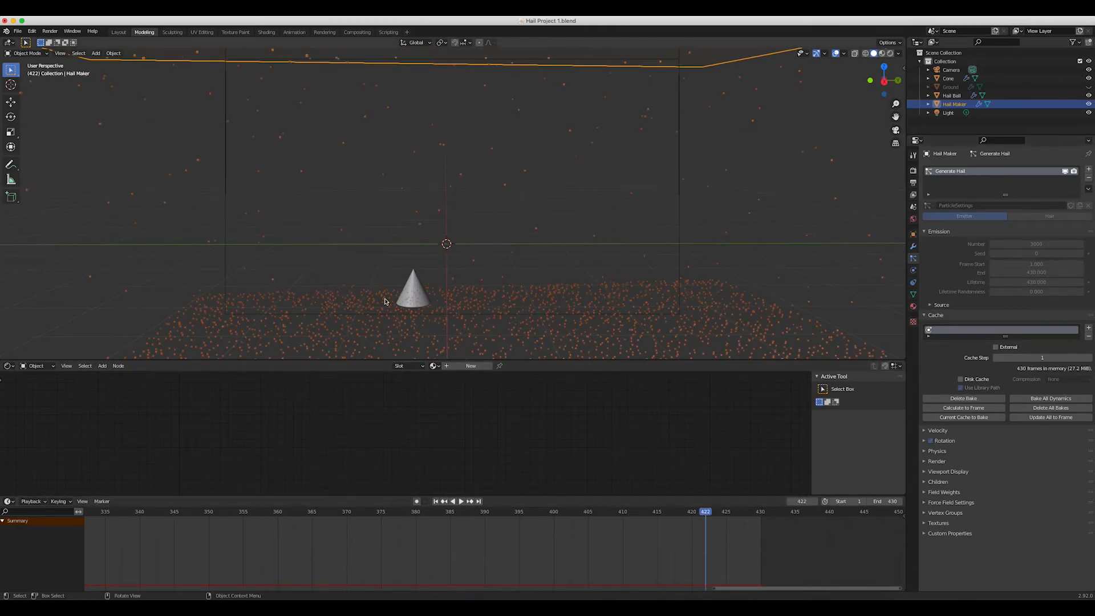
scroll(364, 318, up, 10)
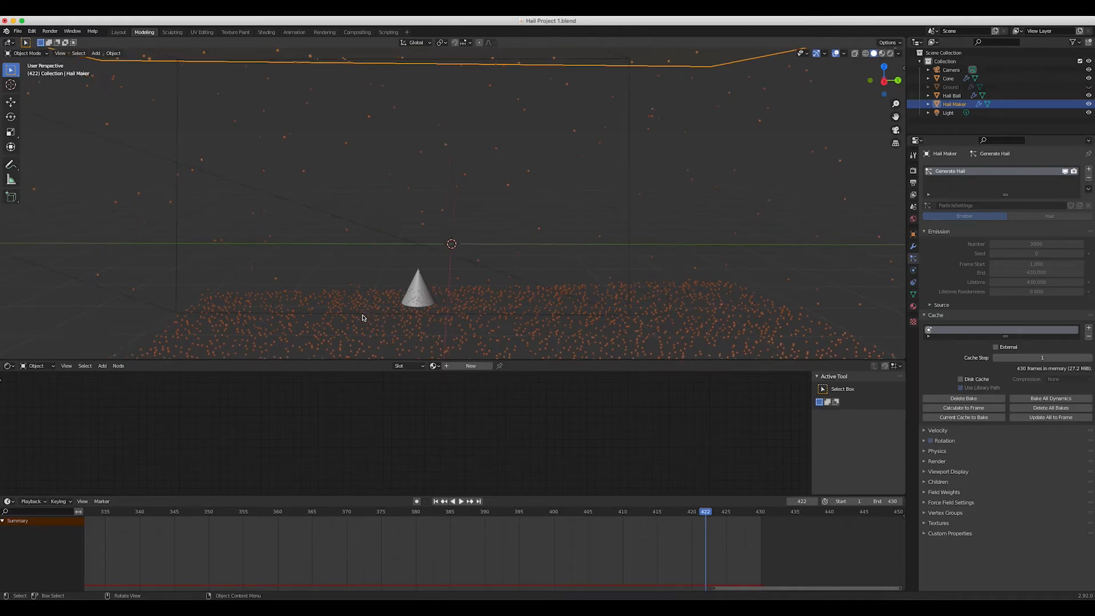
Move the cone straight down about 0.55 m in the front view so it sits on the layer of fallen hail.
scroll(363, 318, down, 10)
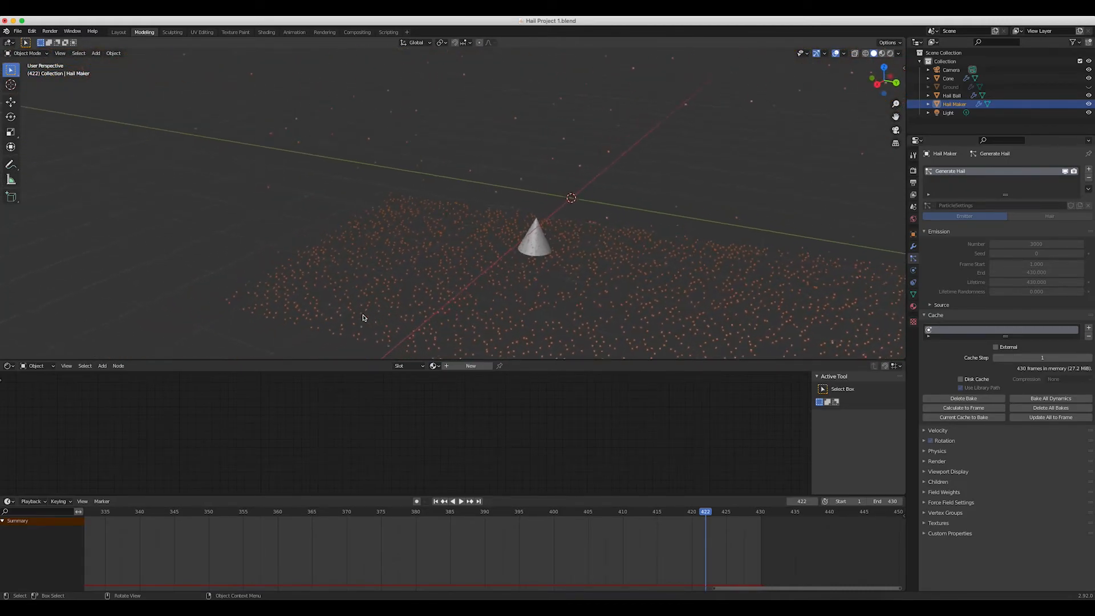
key(KP_1)
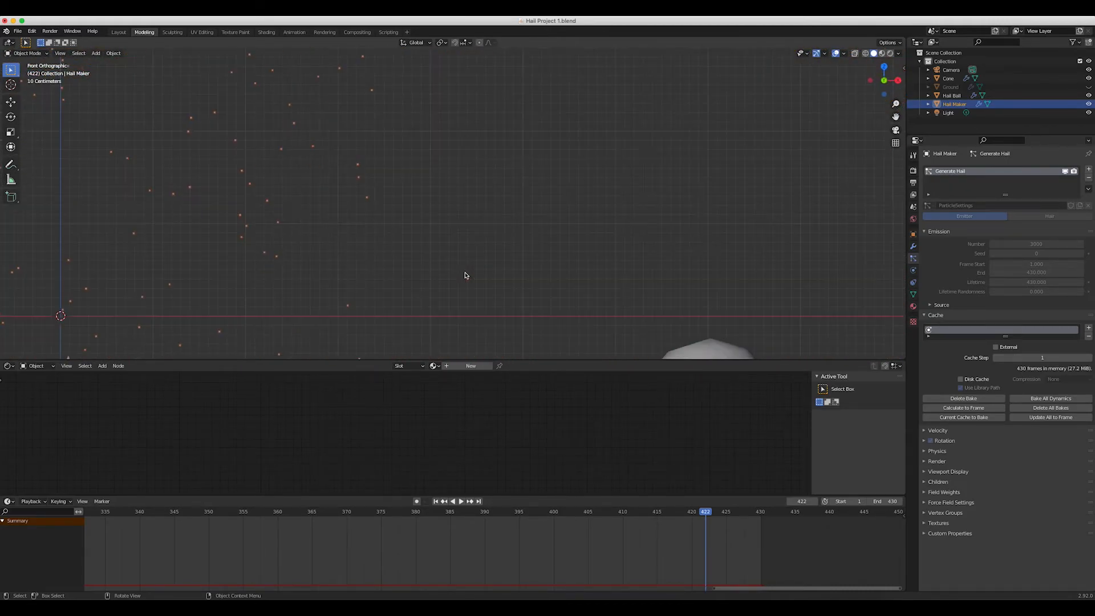
shift+scroll(465, 276, down, 5)
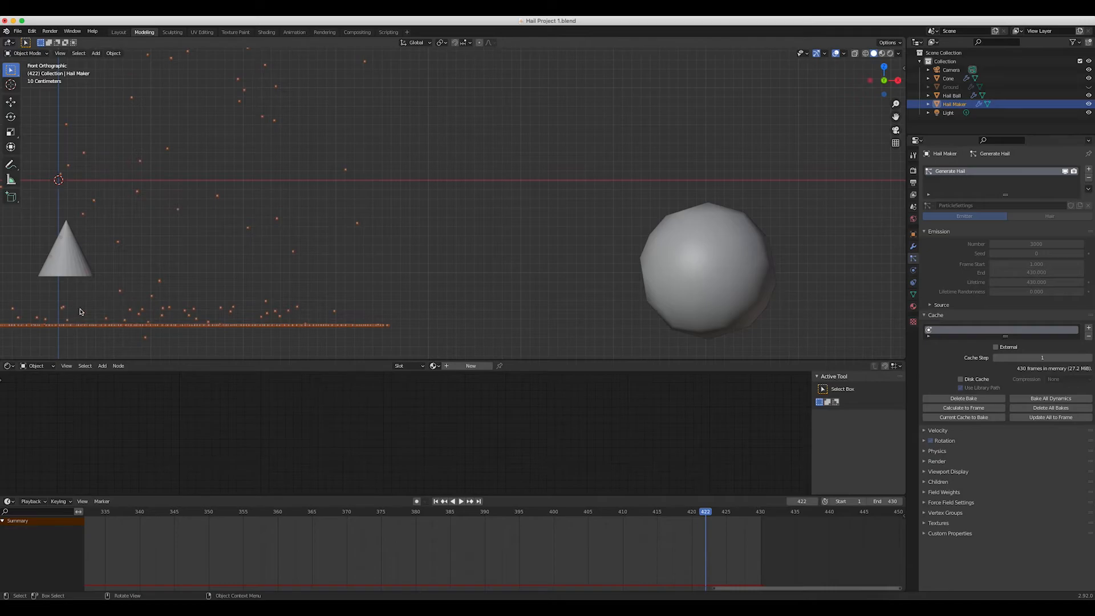
click(78, 283)
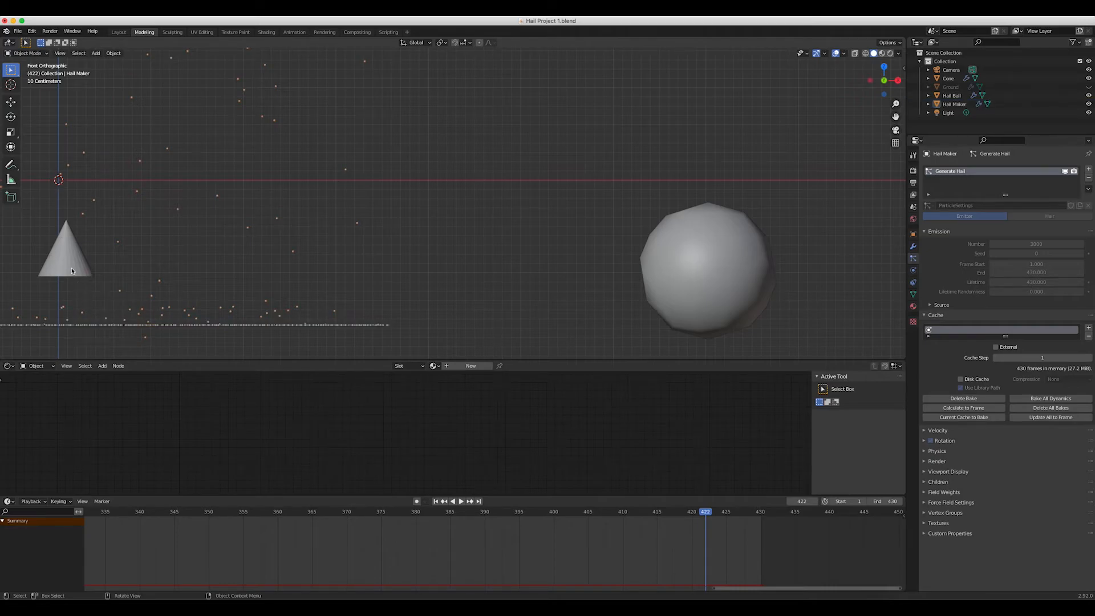
click(72, 271)
key(g)
key(z)
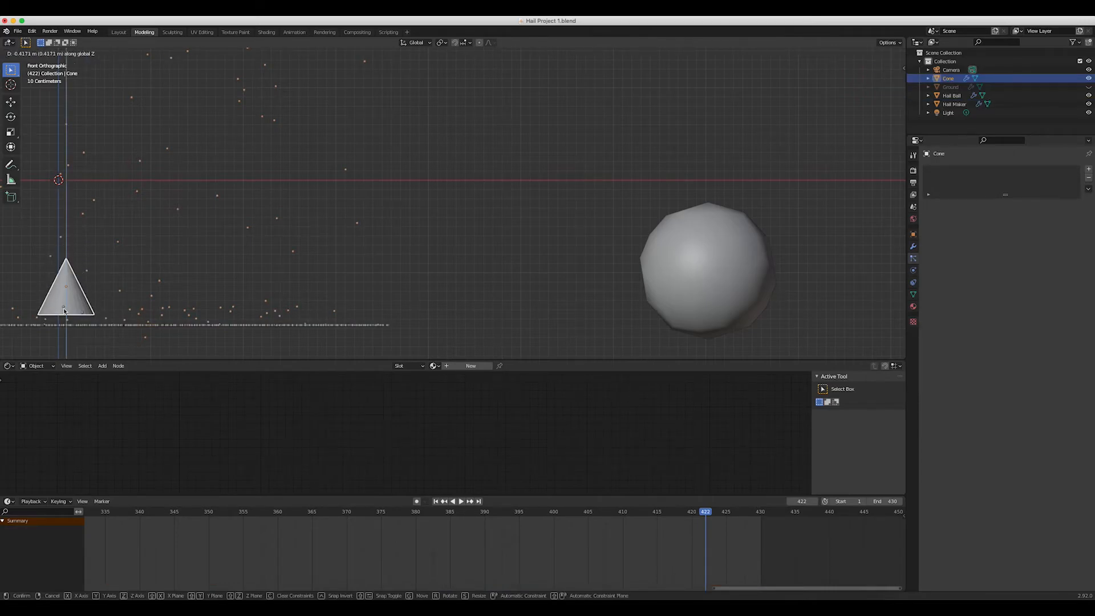
click(63, 321)
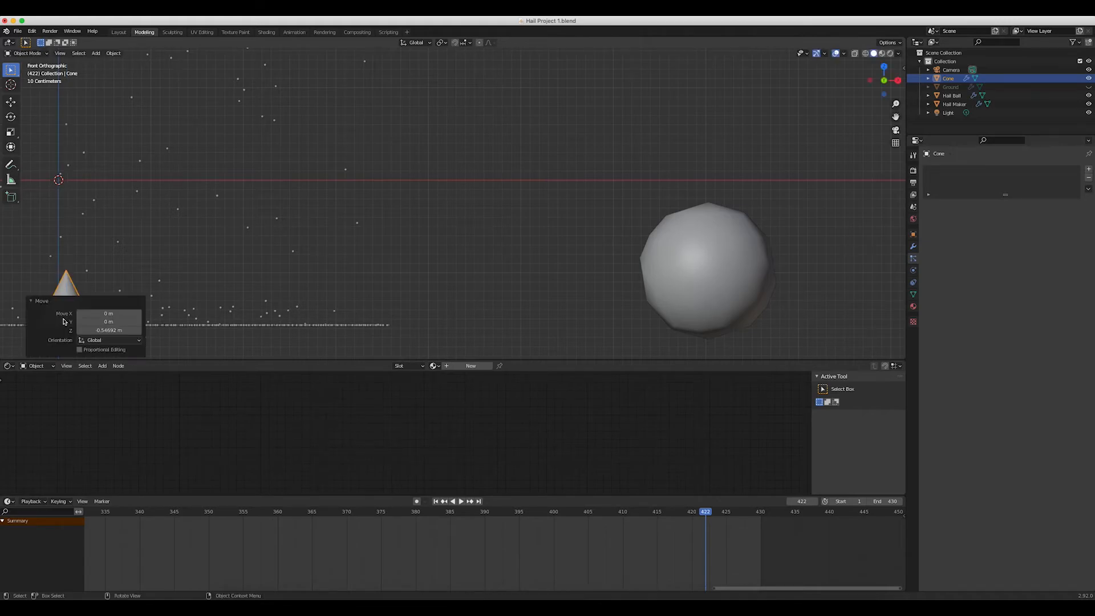
click(122, 239)
Move the cone horizontally with its height locked, about -1.93 m in X and -0.15 m in Y, onto the man's foot in the camera view.
key(KP_0)
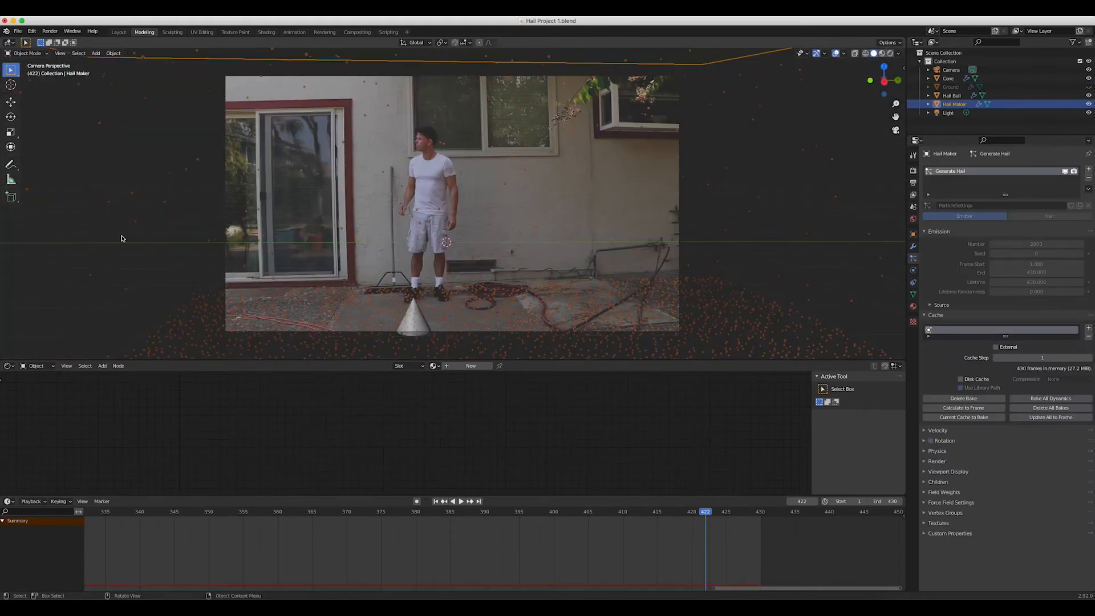
click(411, 321)
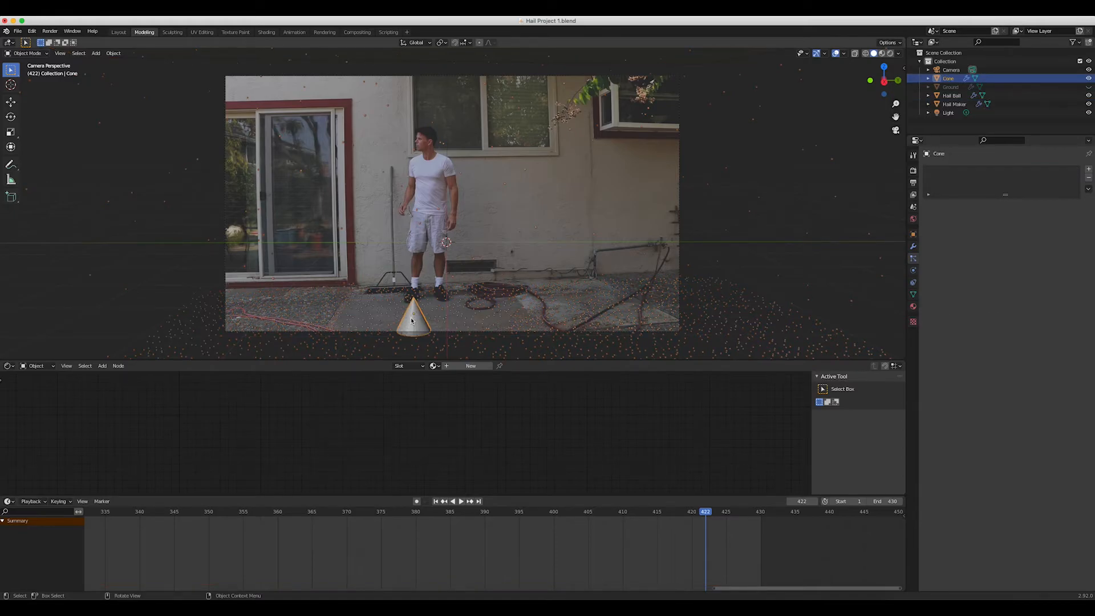
key(g)
key(shift+z)
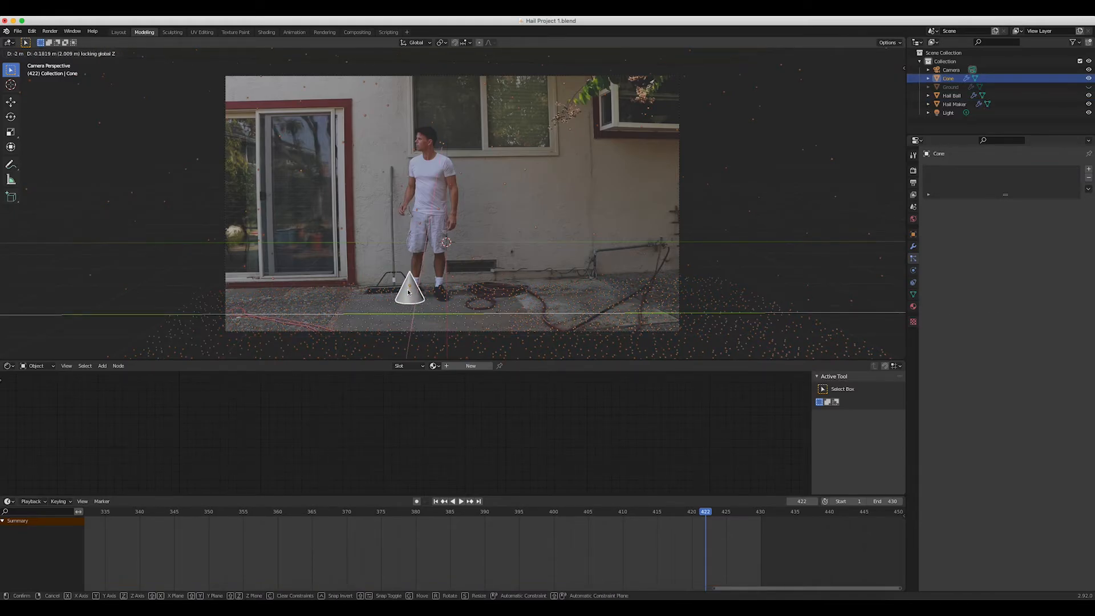
click(409, 293)
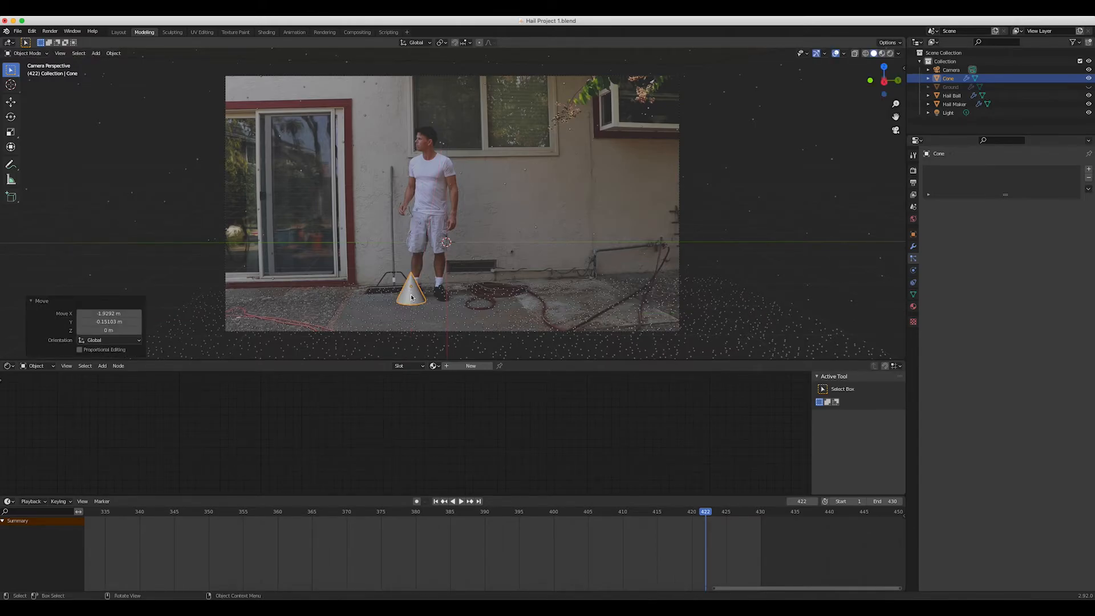
Copy and paste the cone and move the duplicate about 0.61 m along Y onto the man's other foot.
key(super+c)
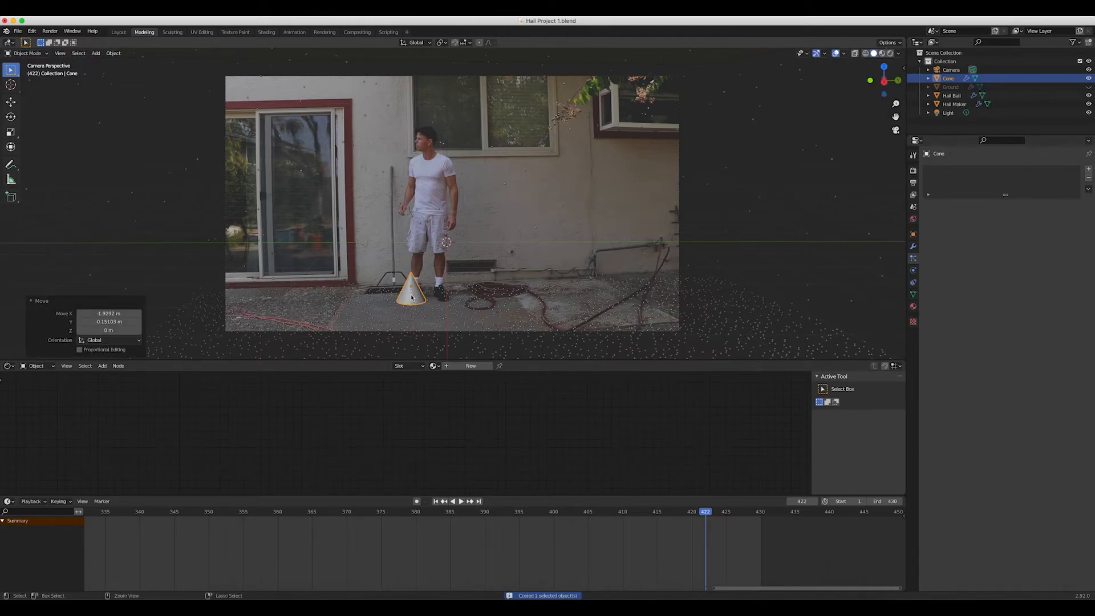
key(super+v)
key(g)
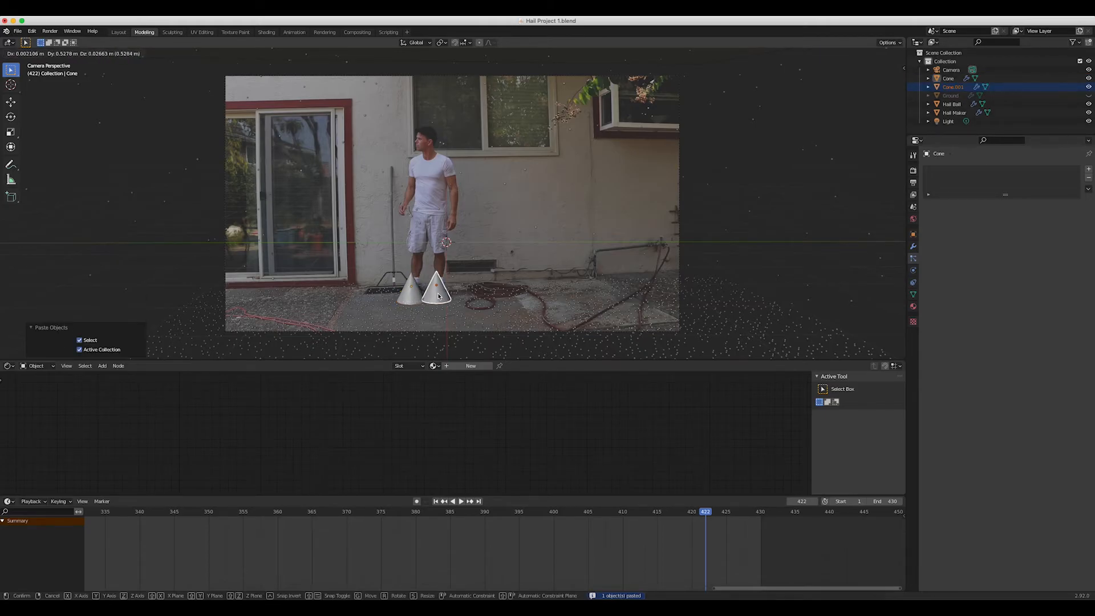
click(440, 297)
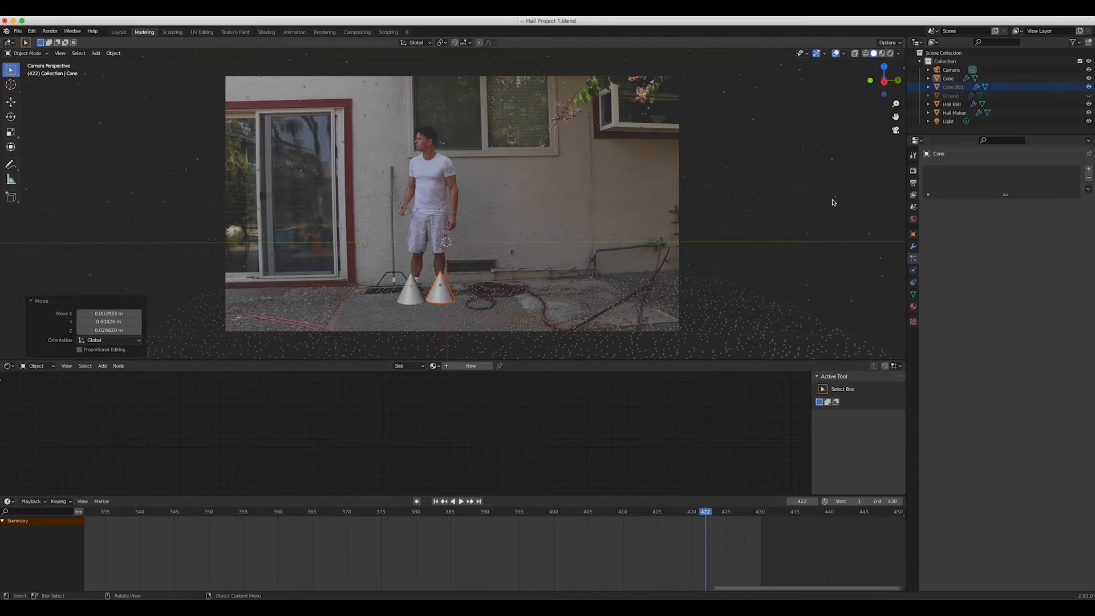
Delete the Hail Maker's bake, bake it again with both cones as obstacles, and inspect frame 425 around them.
click(950, 112)
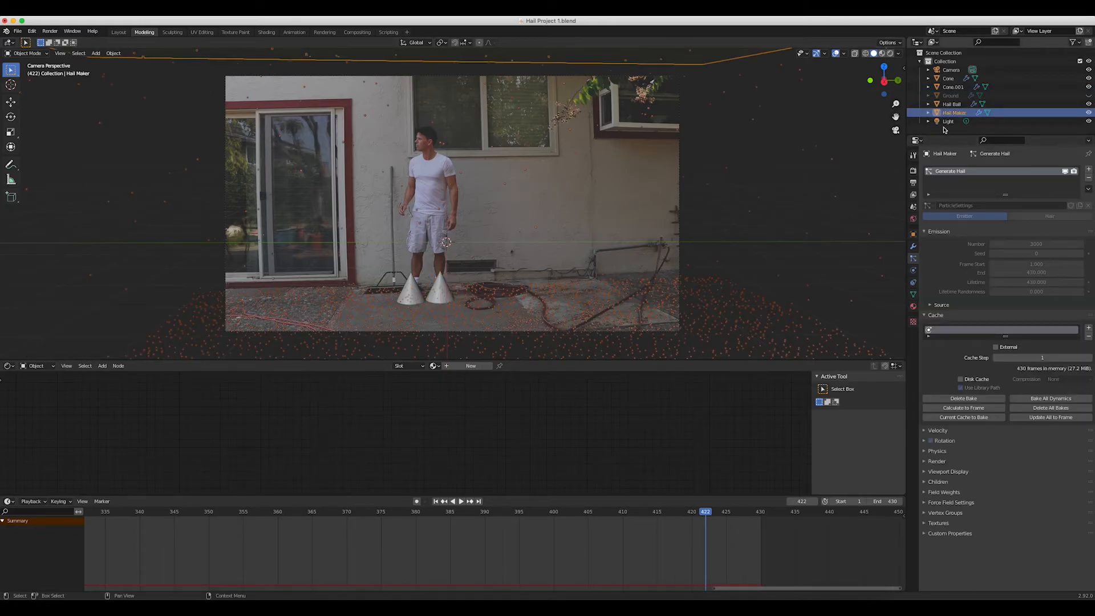
click(954, 398)
click(953, 399)
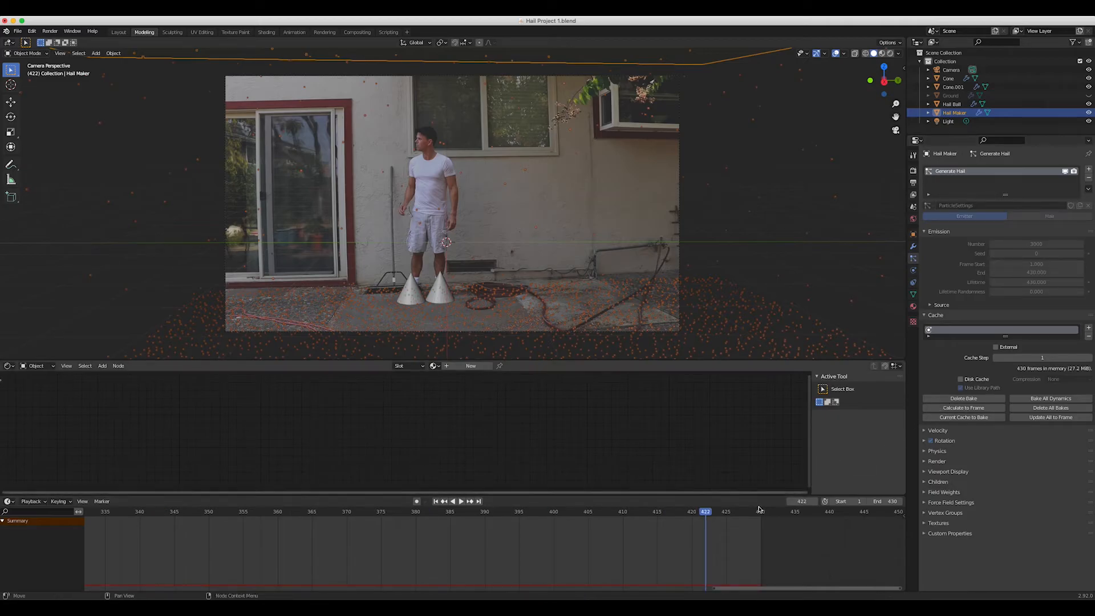
click(725, 512)
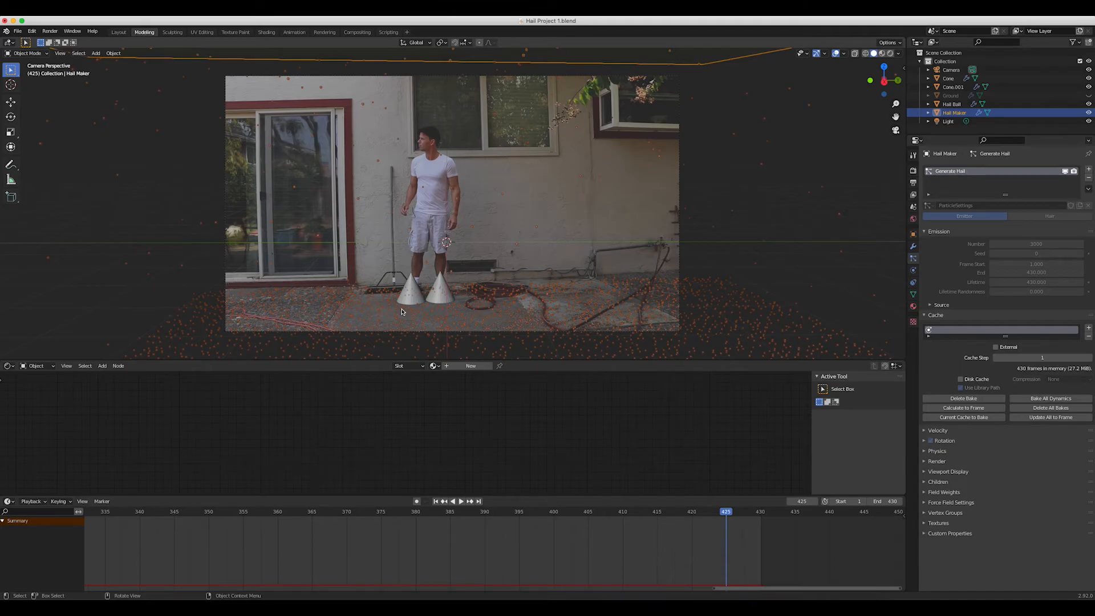
scroll(367, 310, left, 10)
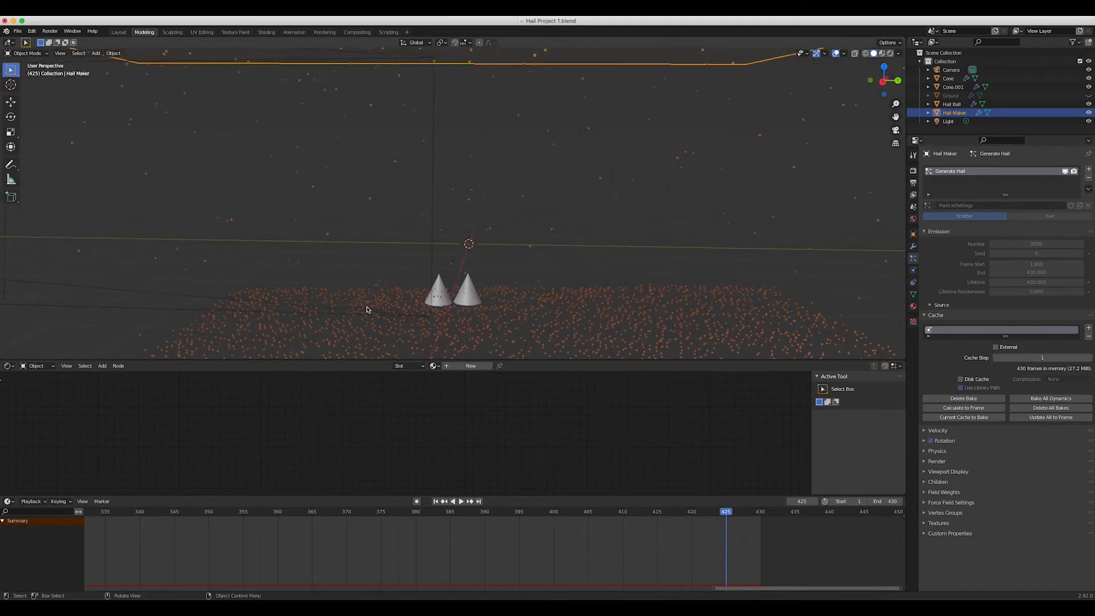
scroll(499, 305, left, 10)
scroll(499, 305, right, 15)
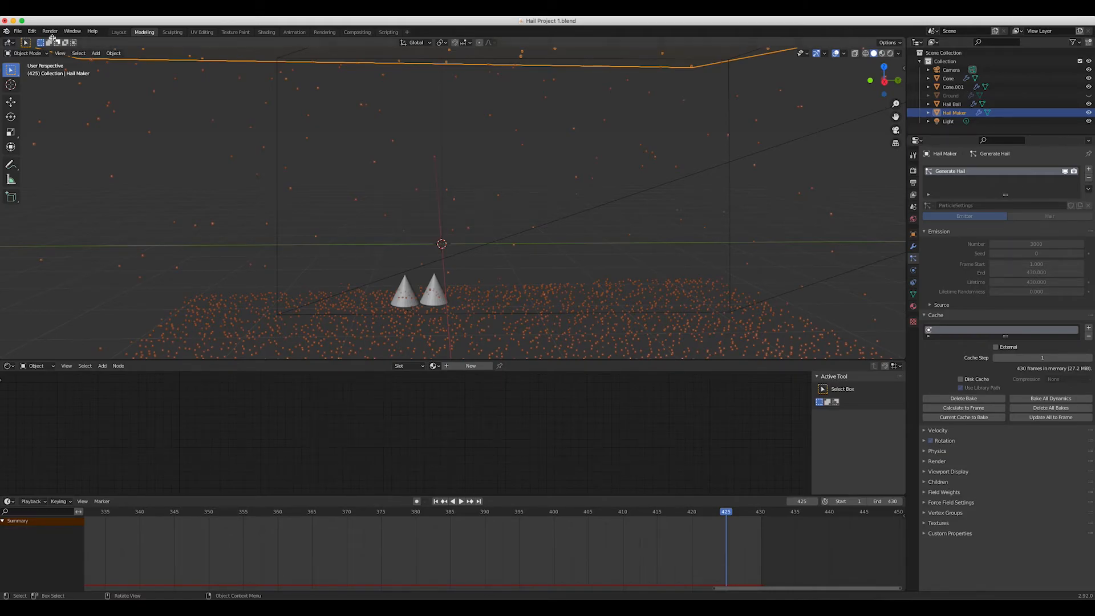
Render frame 425, examine the hail around the man's feet in the result, and close the render.
click(51, 32)
click(58, 40)
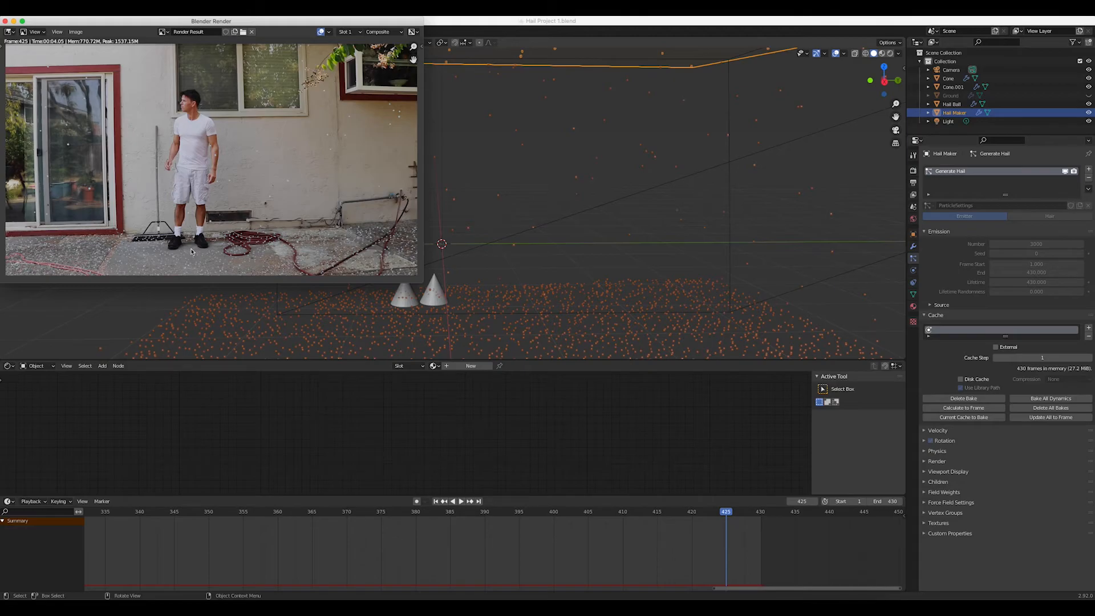
scroll(192, 251, left, 1)
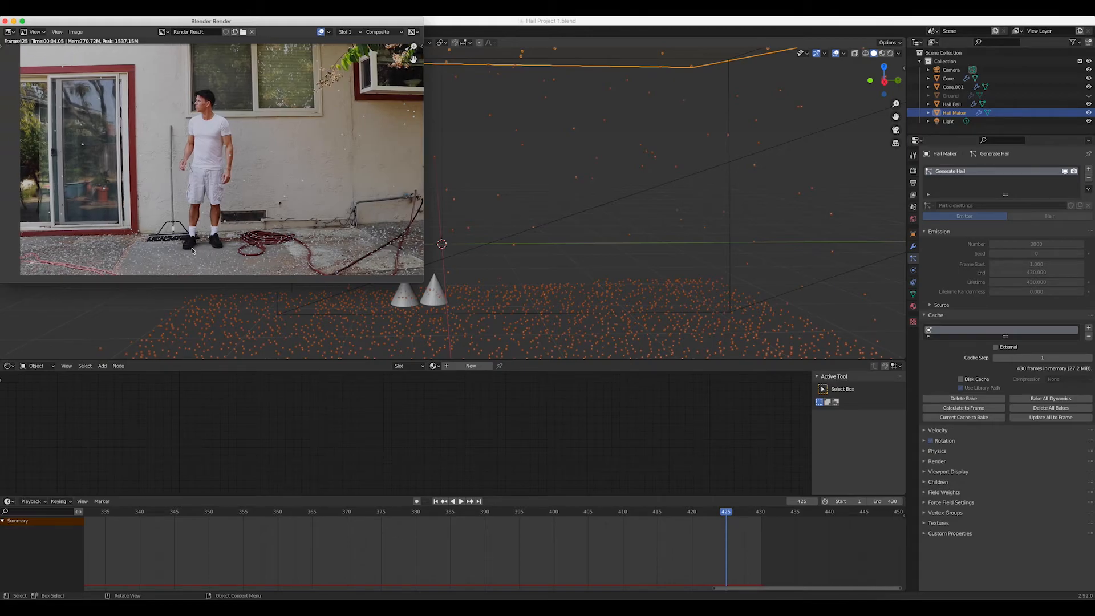
scroll(193, 252, right, 1)
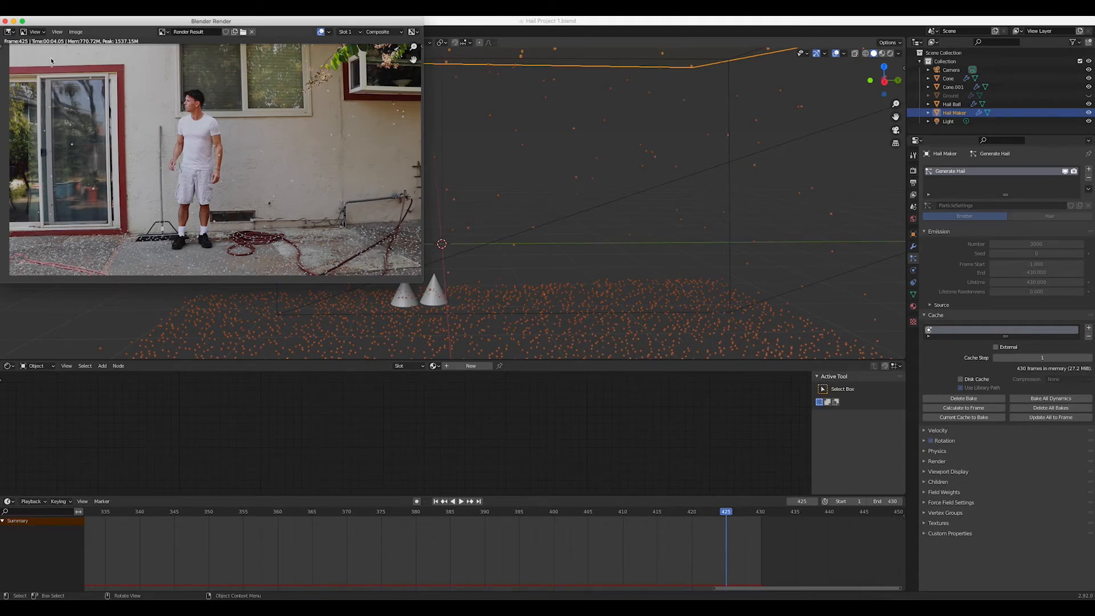
click(5, 22)
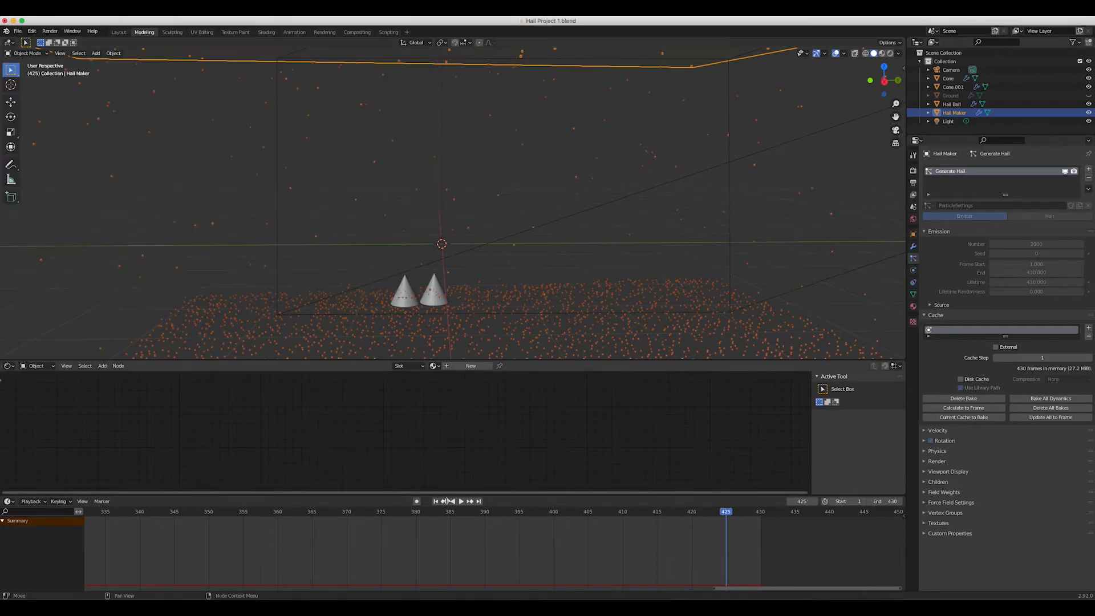
Play and scrub the footage backward through the camera from frame 388 to frame 268 to look for the hand-catching moment.
drag(495, 512, 471, 511)
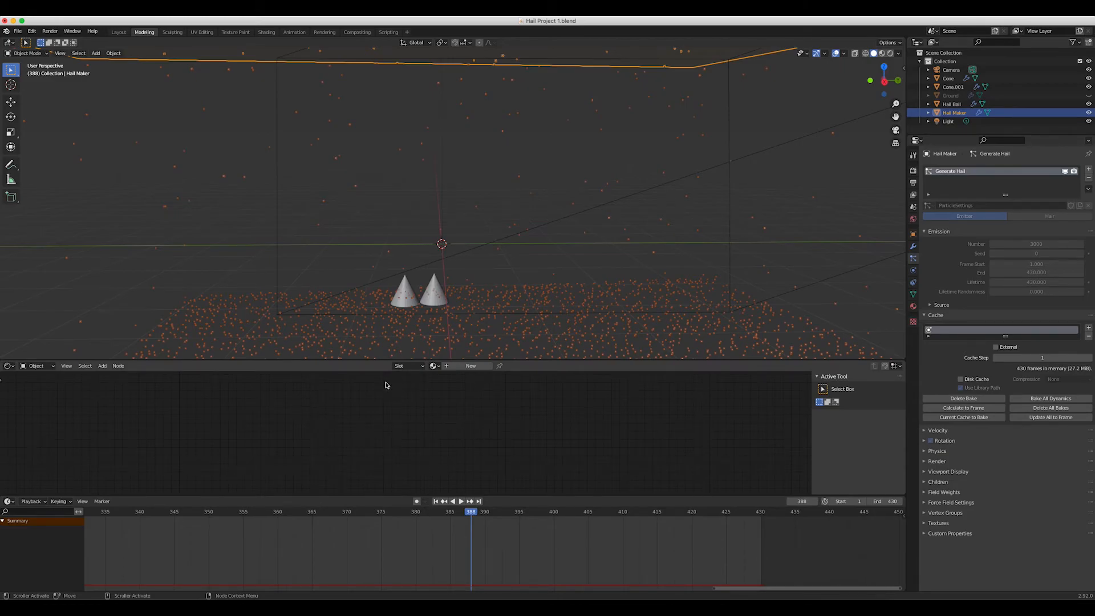
key(KP_0)
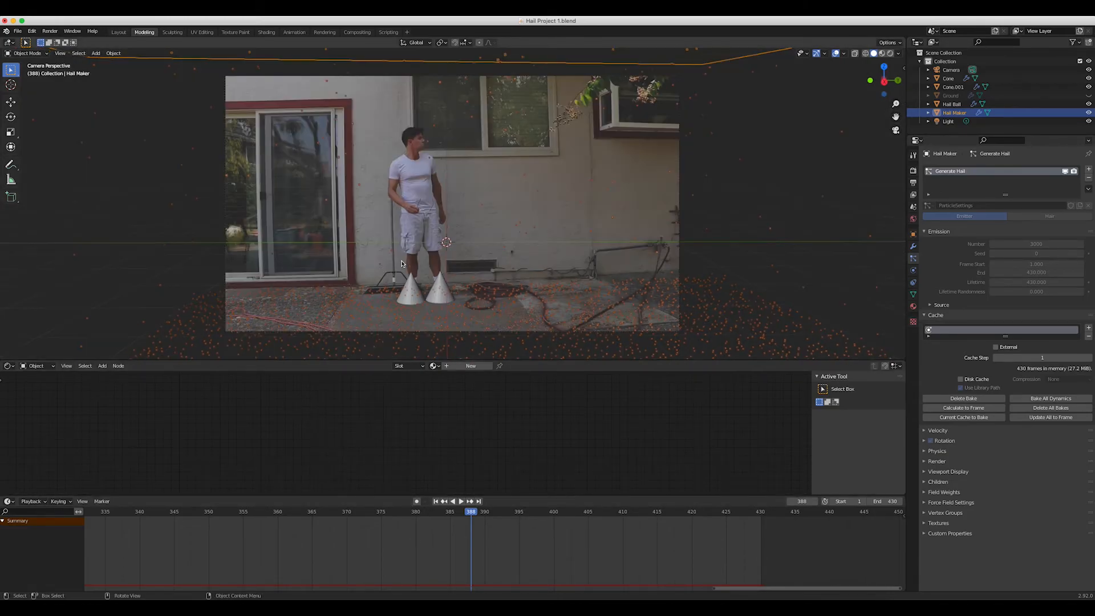
key(shift+ctrl+space)
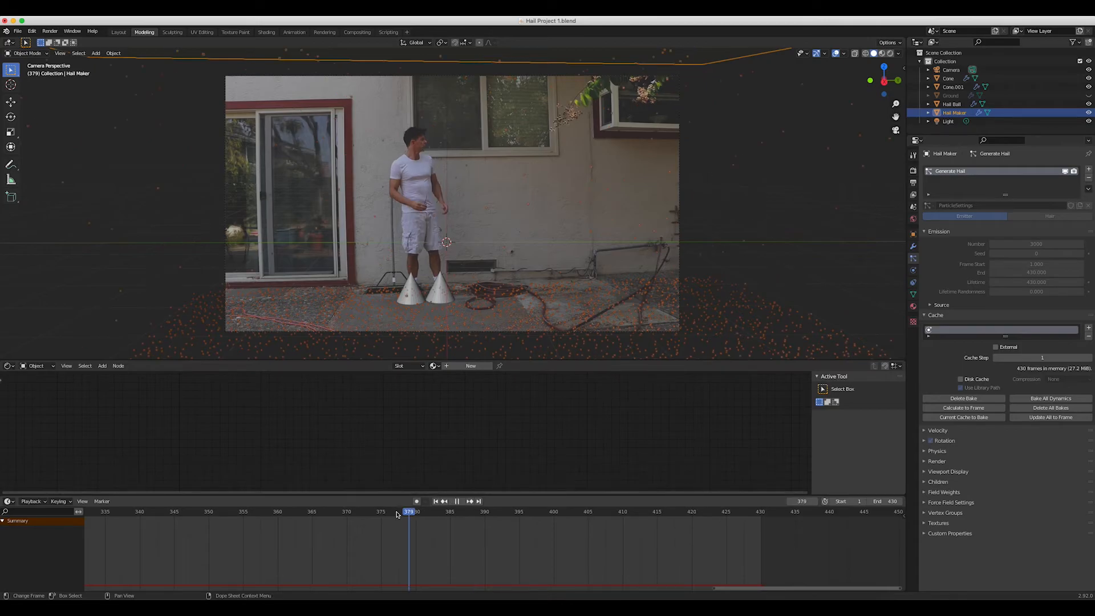
key(space)
ctrl+scroll(137, 529, left, 5)
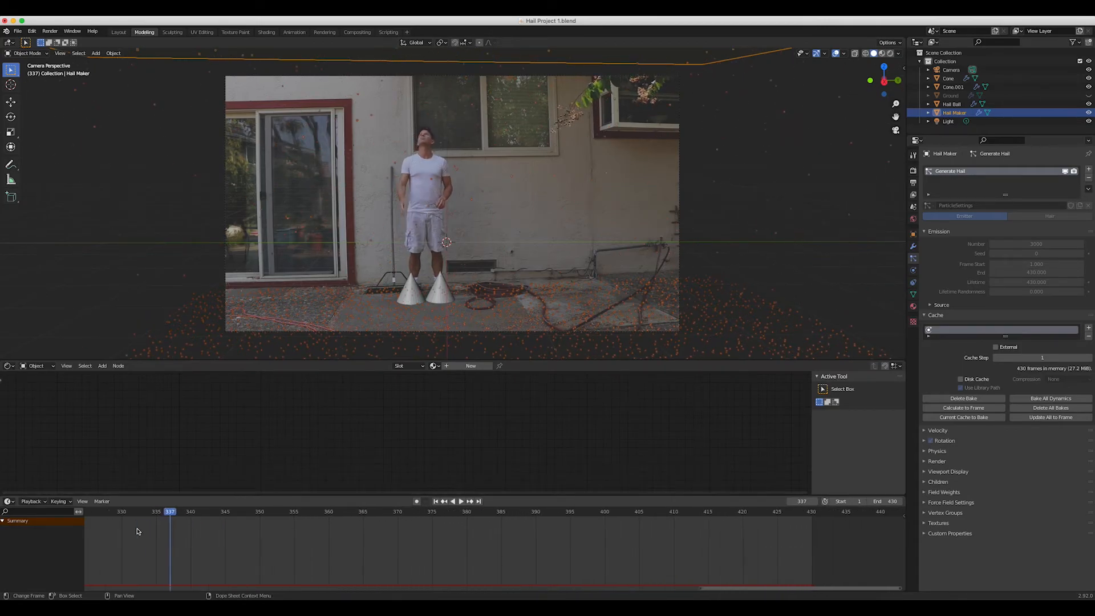
ctrl+scroll(139, 531, left, 5)
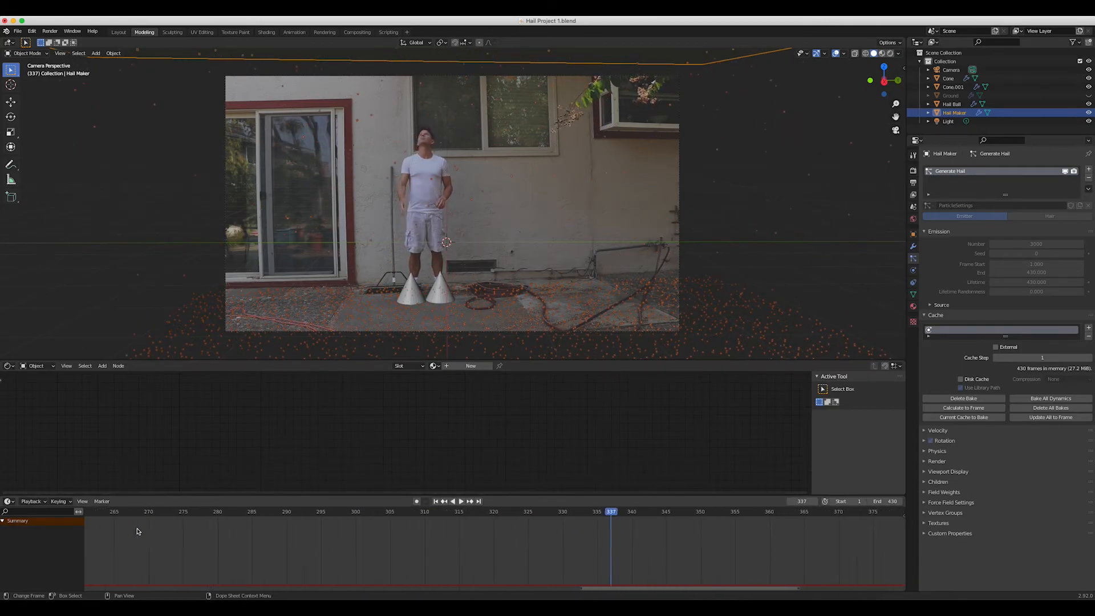
click(425, 511)
key(space)
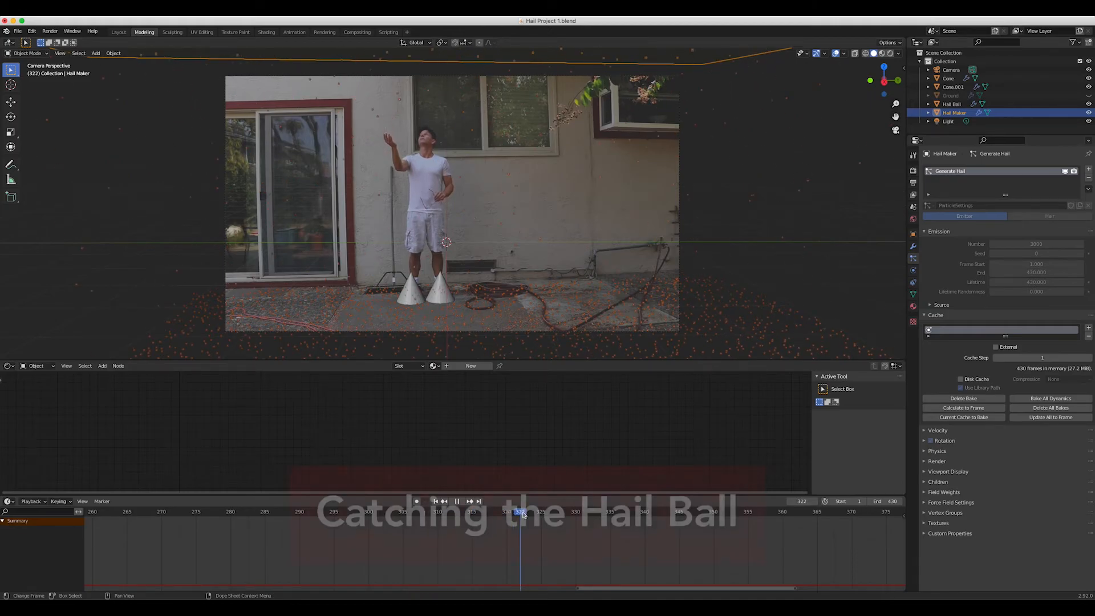
click(227, 530)
drag(226, 529, 149, 535)
key(space)
scroll(151, 535, left, 8)
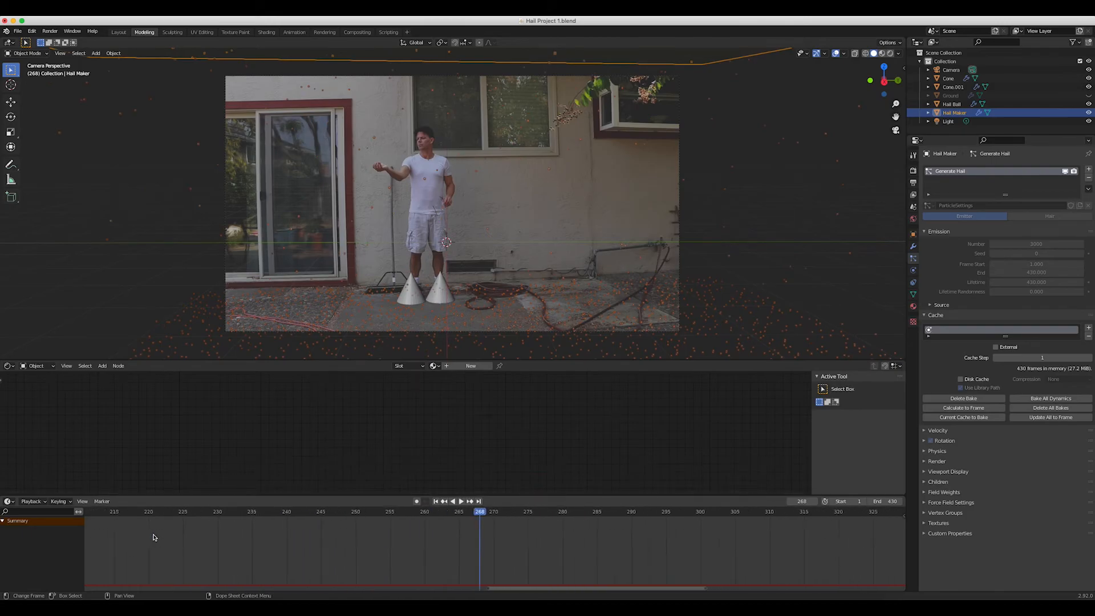
Play the section from about frame 240 to 300 and park the playhead at frame 279, with the man's hand held out.
click(261, 517)
key(space)
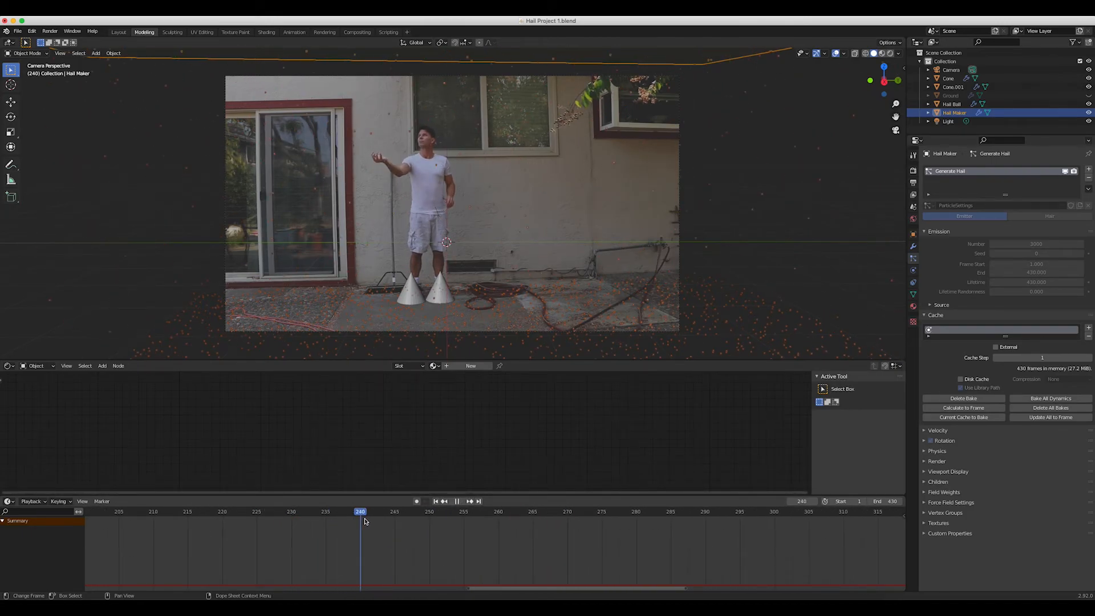
key(space)
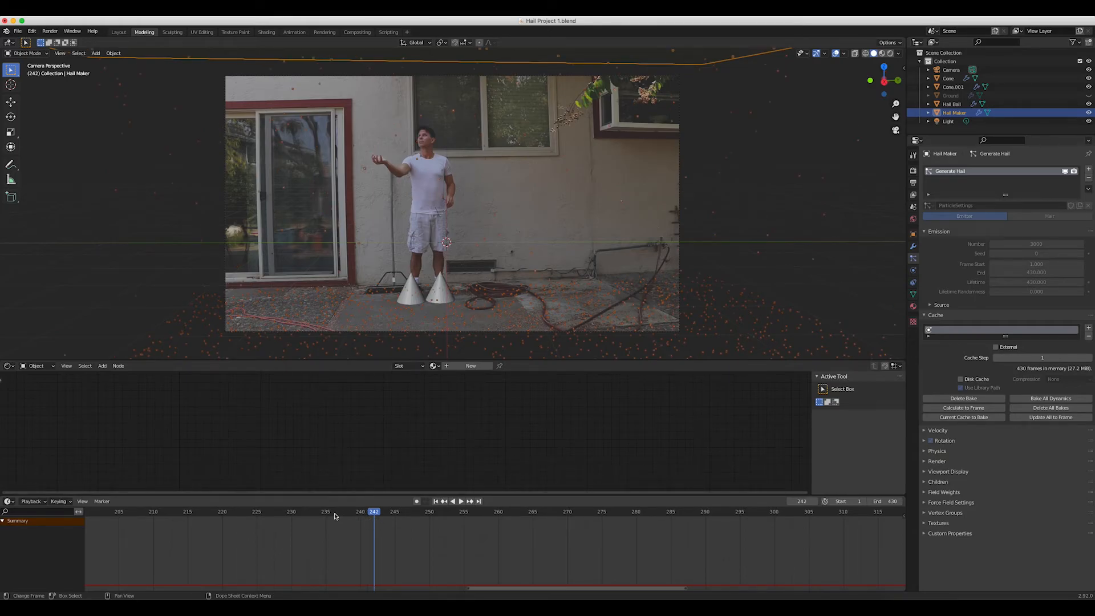
key(space)
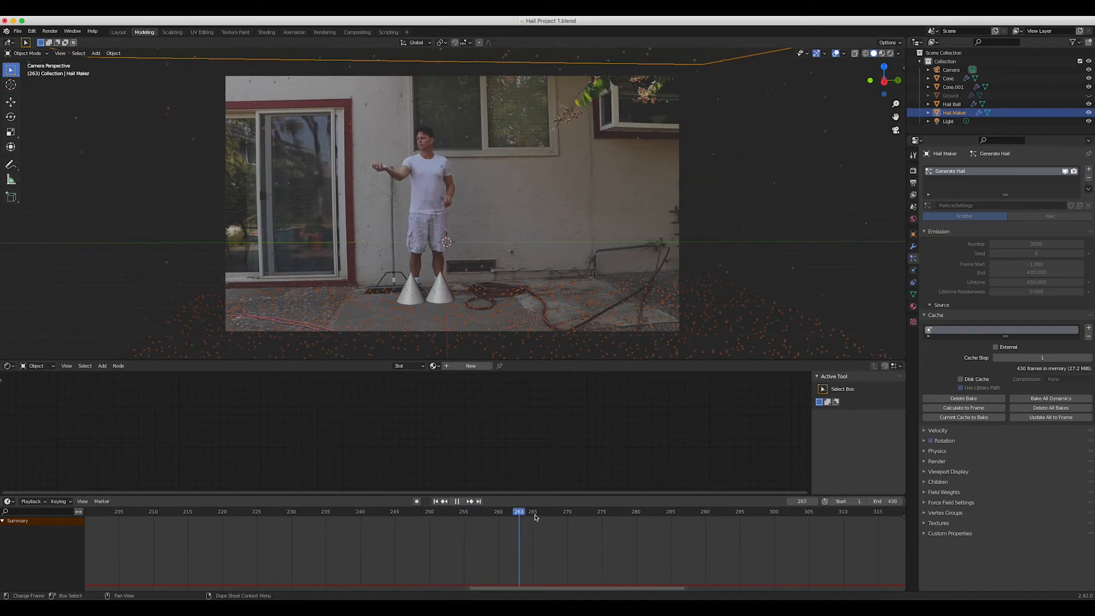
drag(846, 503, 784, 505)
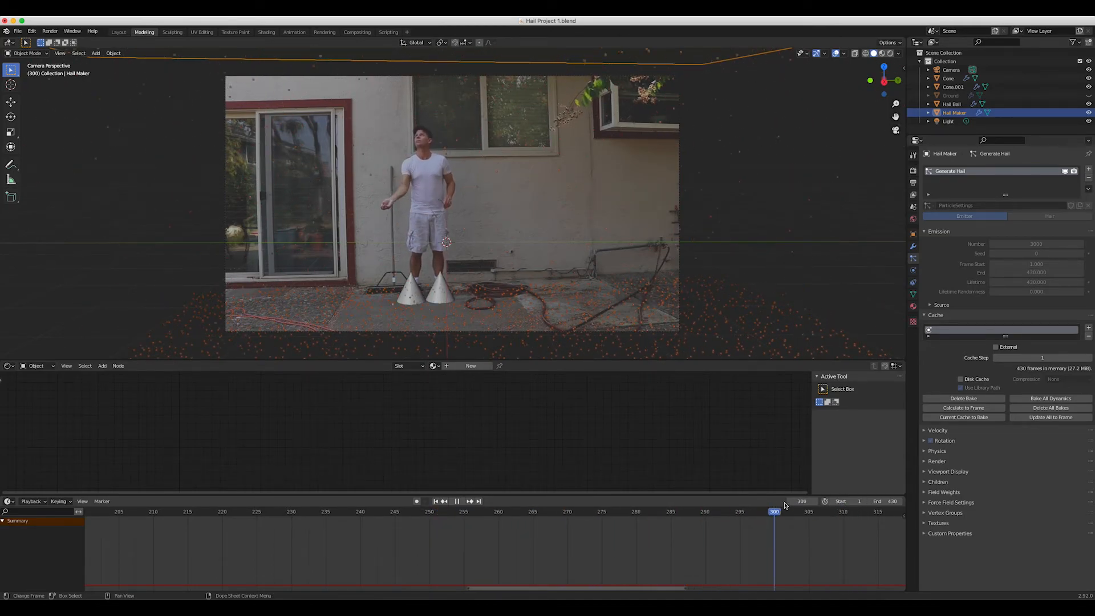
click(663, 509)
drag(663, 510, 630, 509)
key(space)
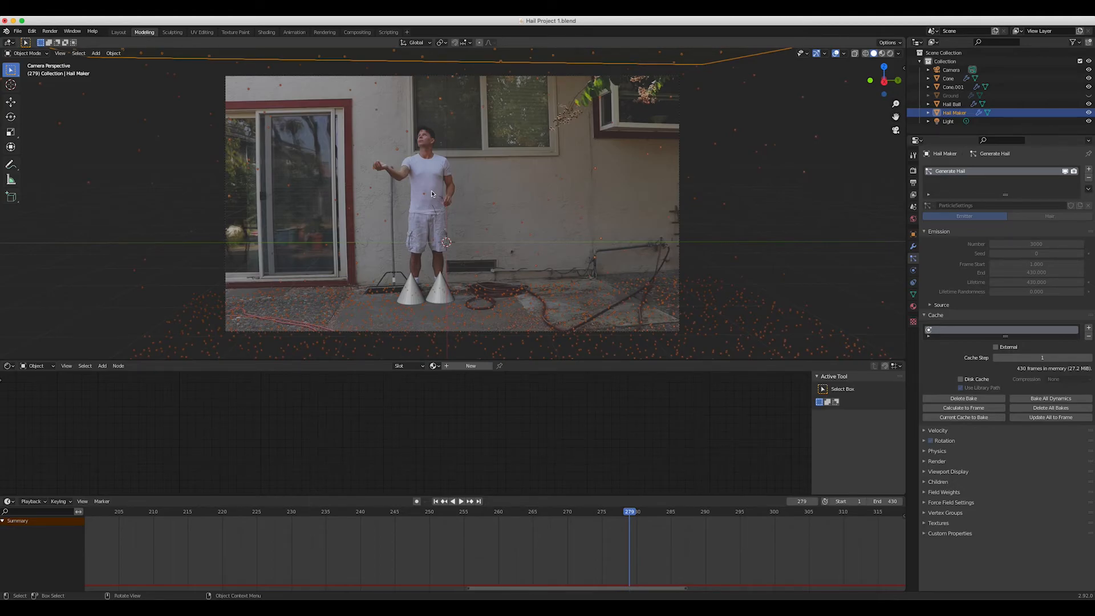
Add a UV sphere, scale it to about 0.129, and place it on the man's outstretched hand at frame 279.
key(shift+a)
mouse_move(418, 170)
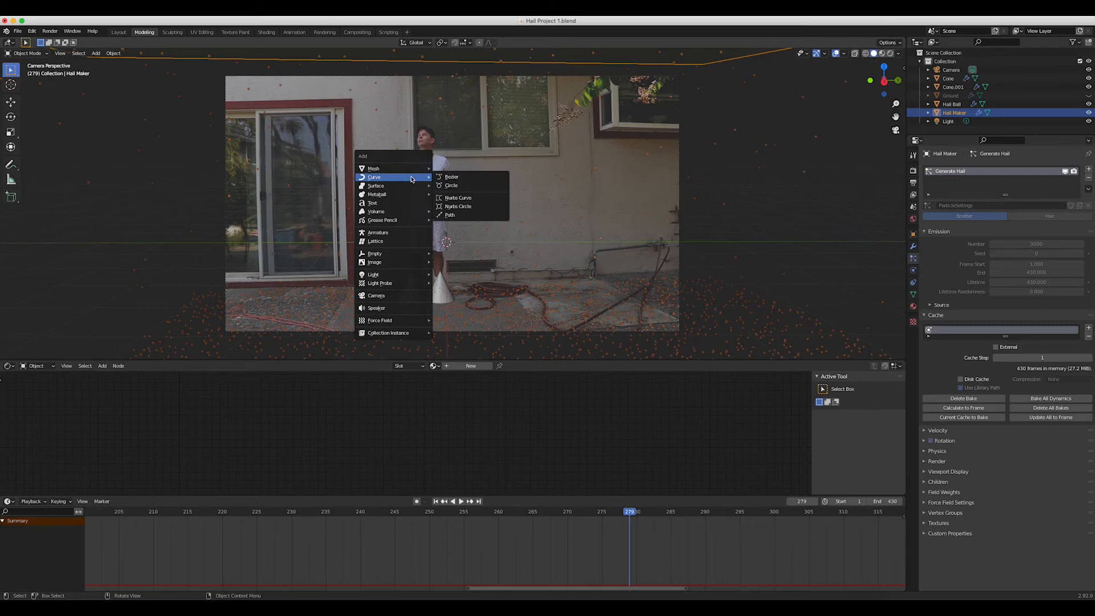
click(455, 195)
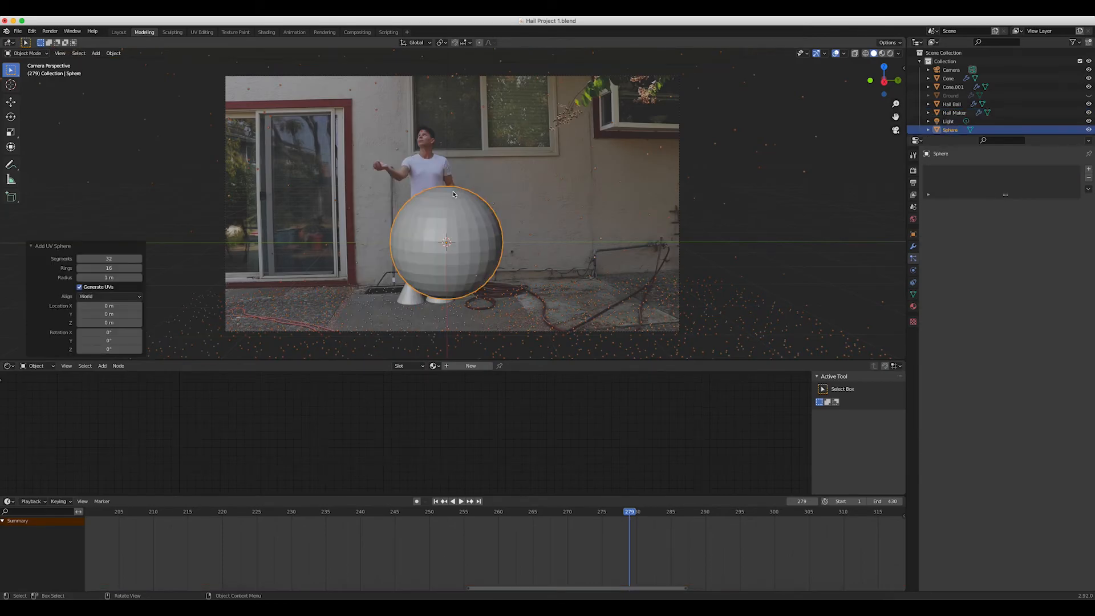
key(s)
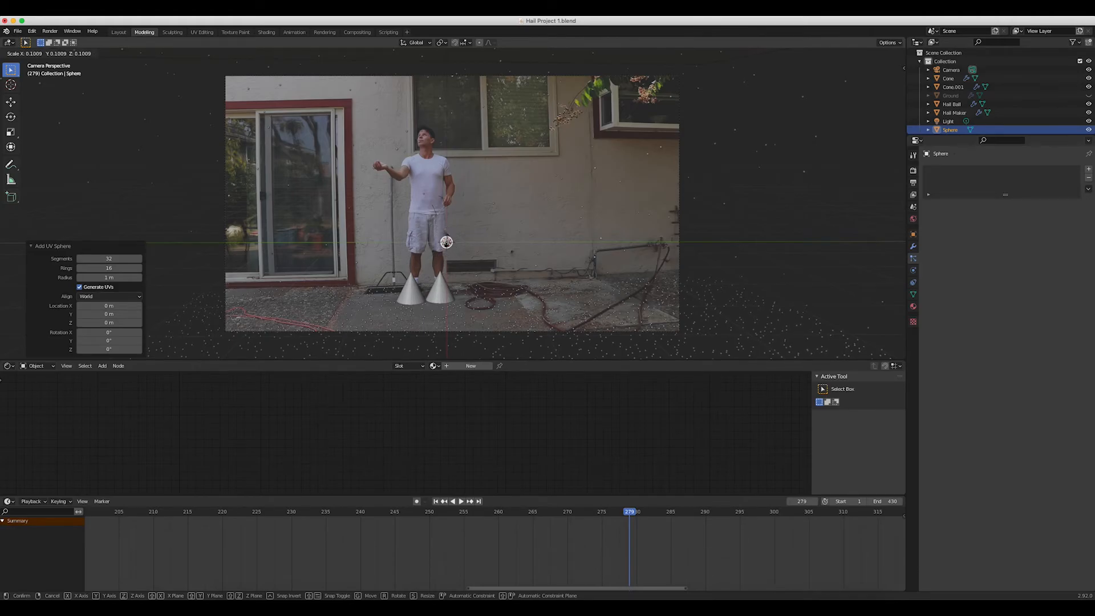
click(447, 242)
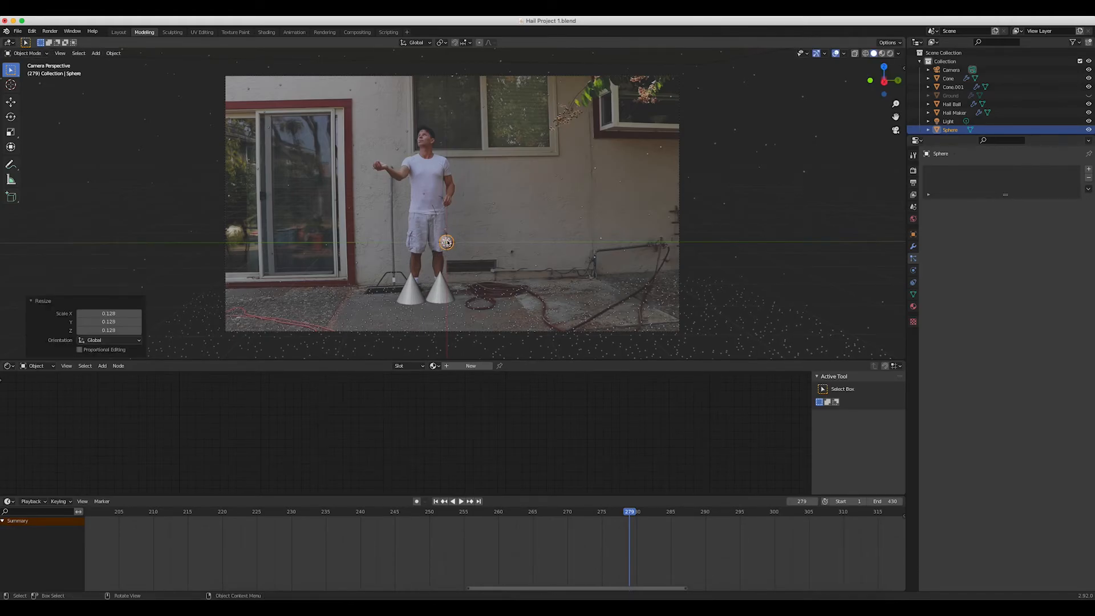
key(g)
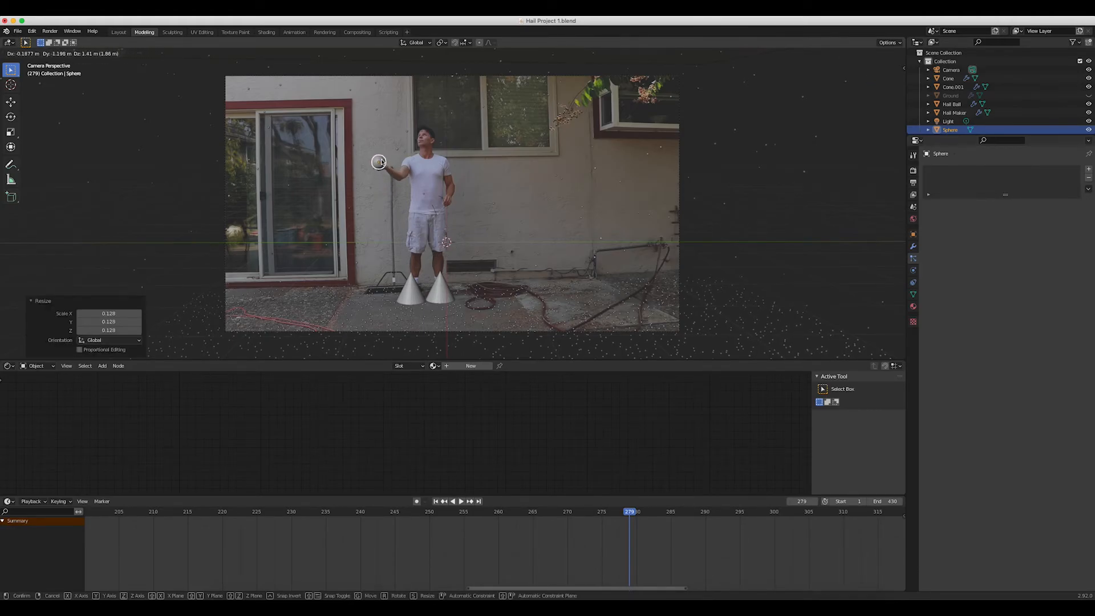
click(381, 162)
Go to frame 238, scale the sphere by about 0.617, and fit it into the man's raised hand.
click(549, 515)
key(space)
drag(549, 515, 349, 527)
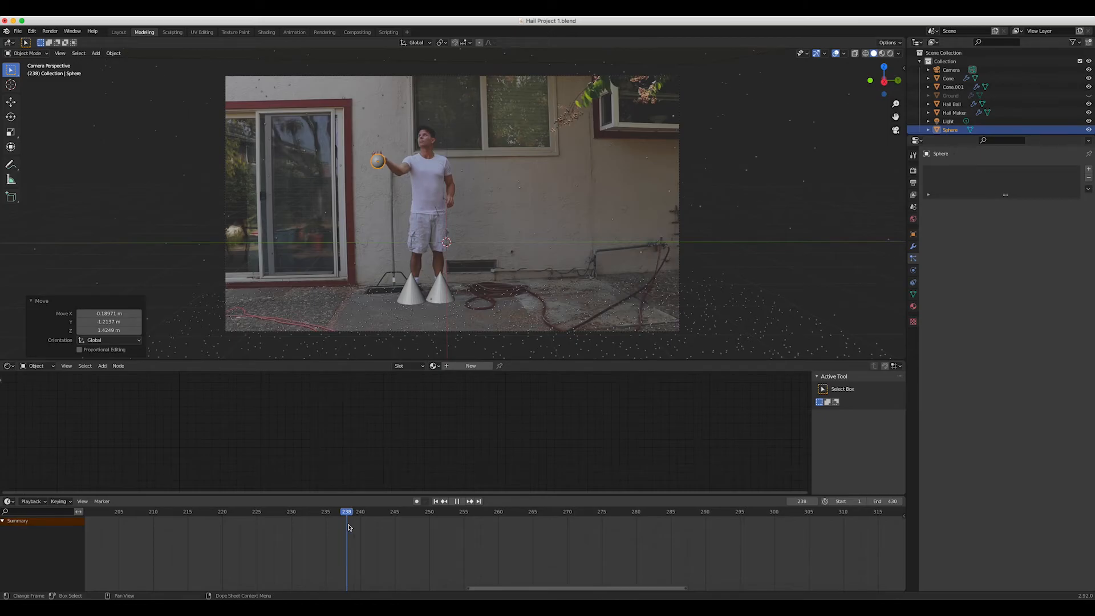
key(space)
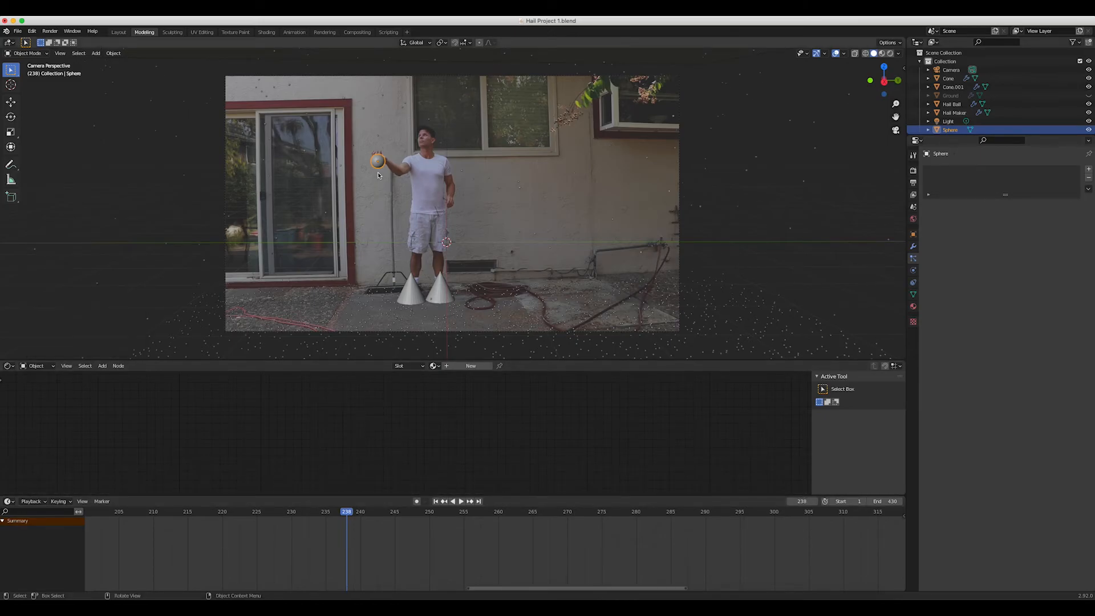
key(alt+a)
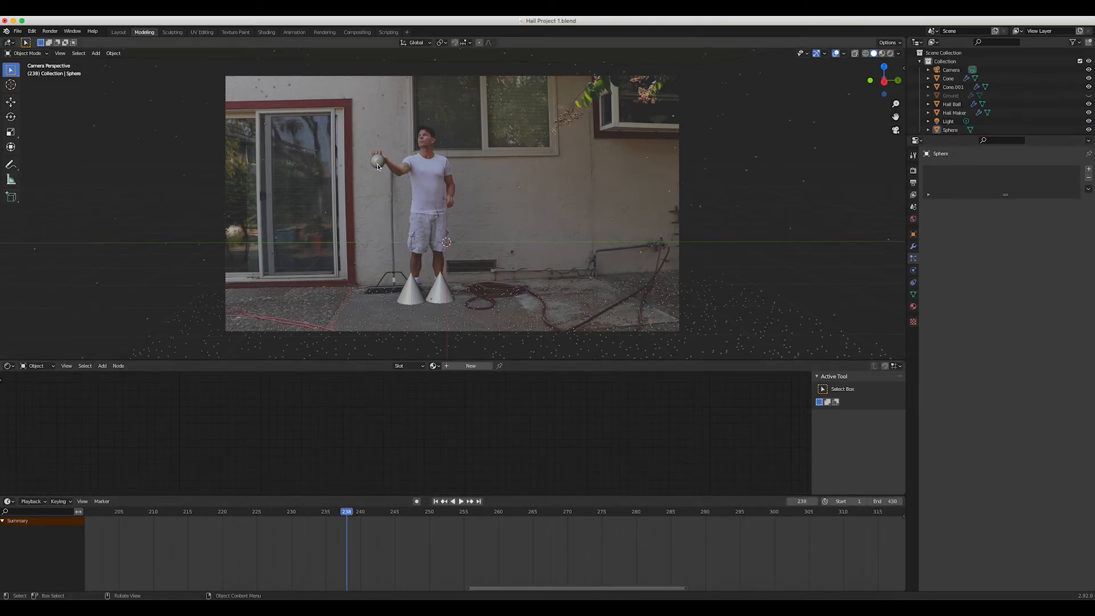
click(378, 167)
key(s)
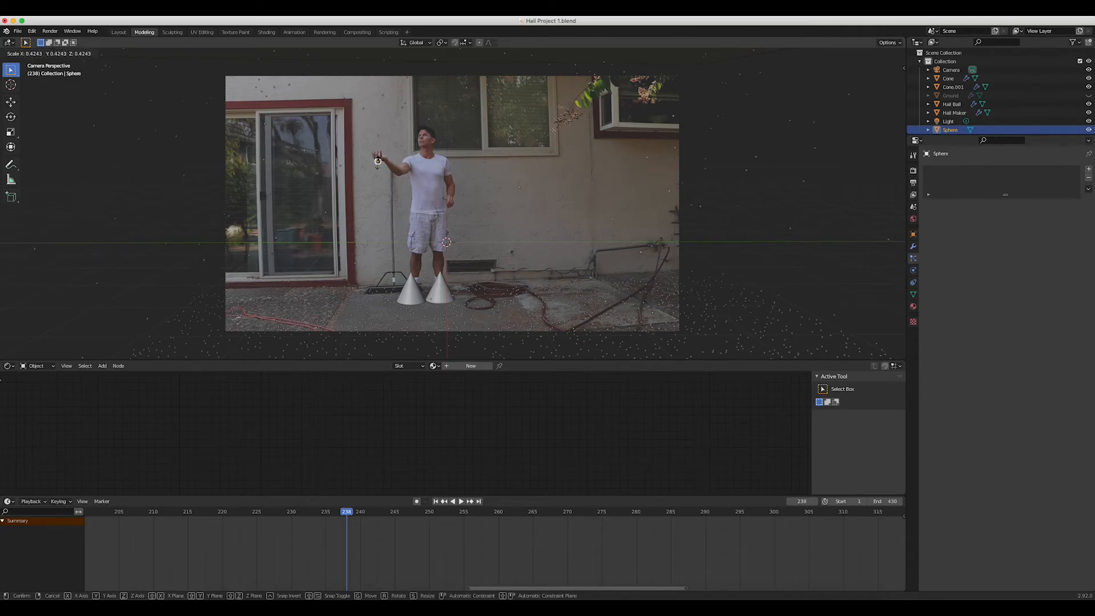
click(380, 166)
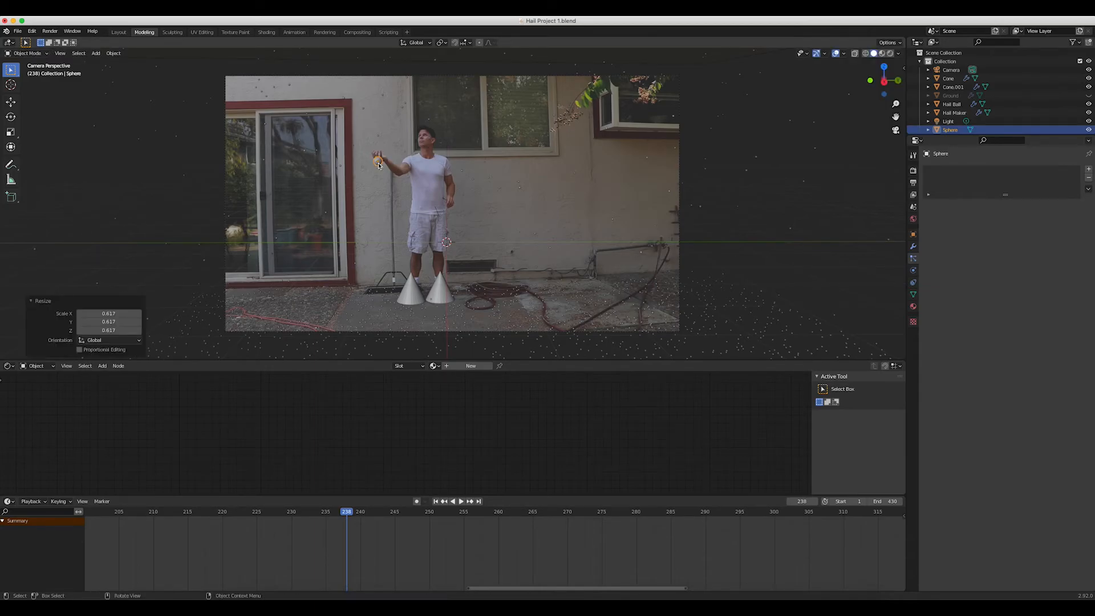
key(g)
click(381, 158)
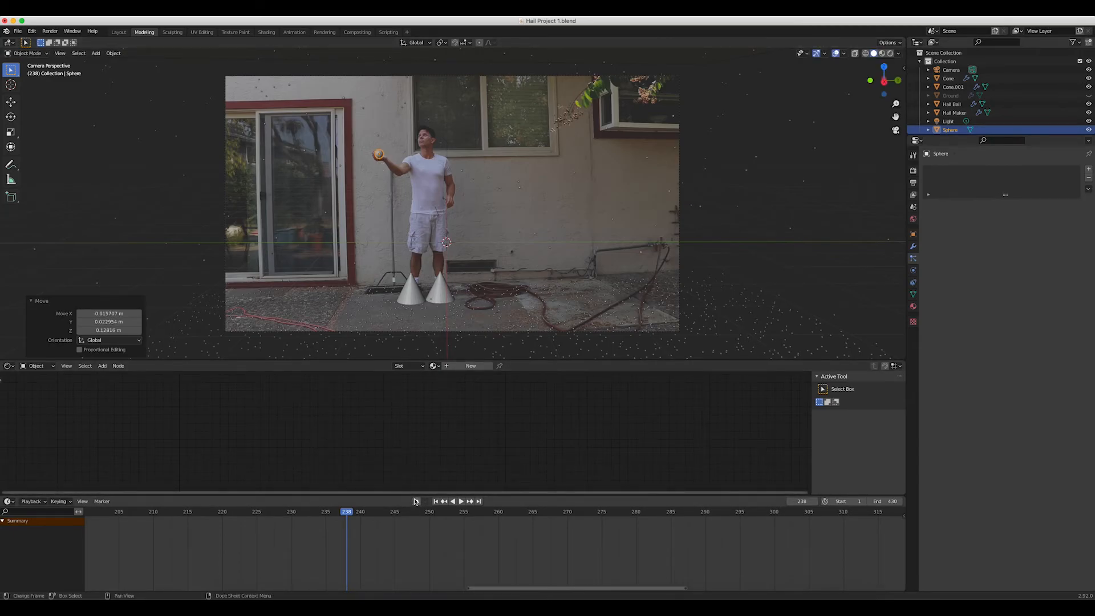
Turn on auto keying and insert a location keyframe for the sphere at frame 238.
mouse_move(346, 514)
mouse_down()
mouse_move(333, 514)
mouse_move(347, 514)
mouse_up()
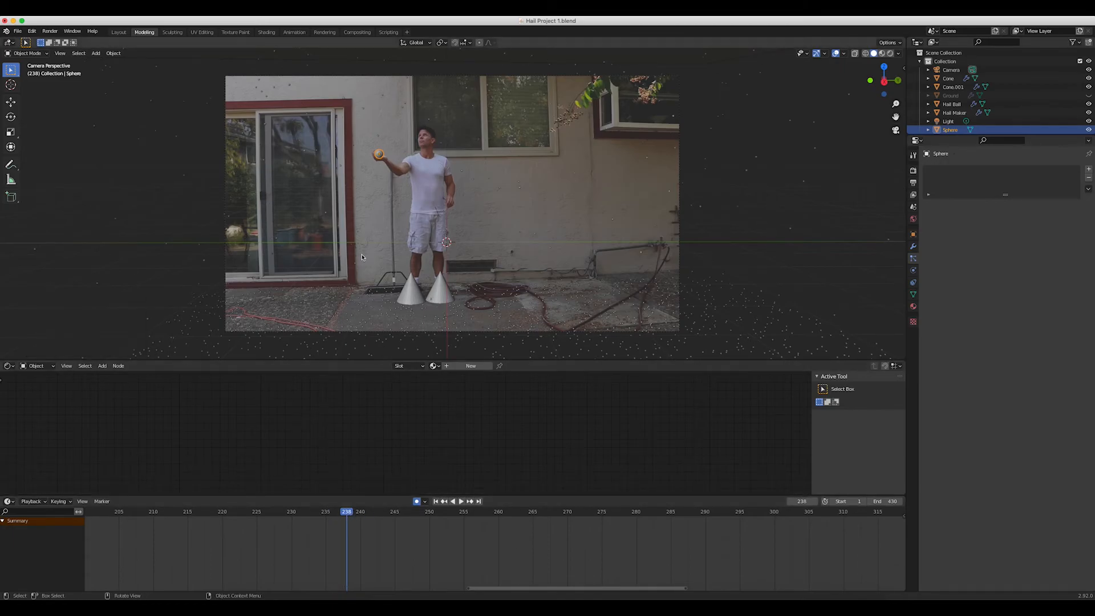
key(i)
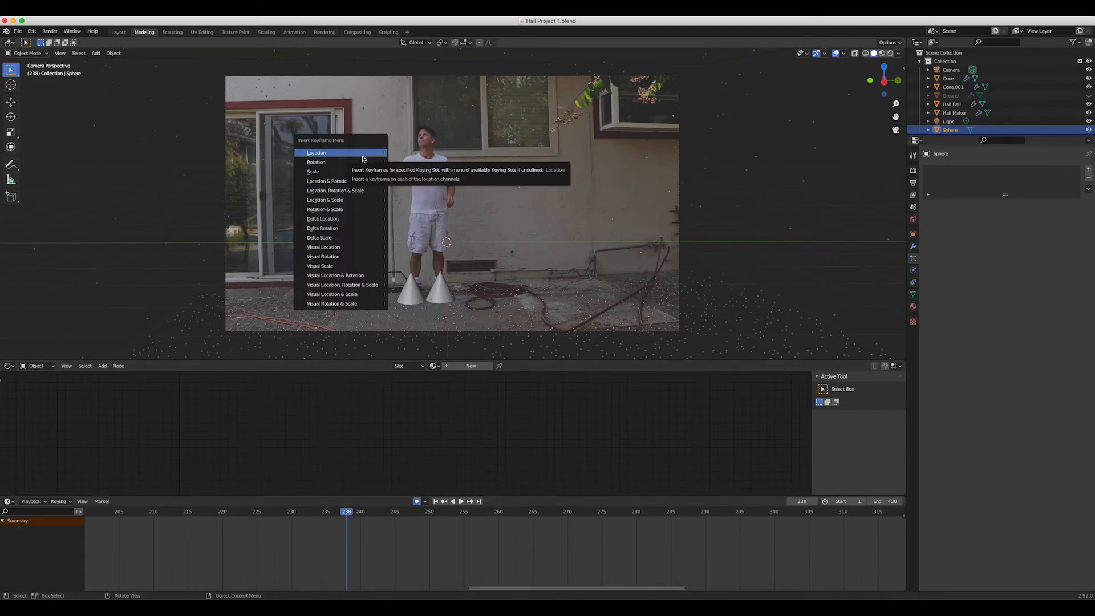
click(366, 153)
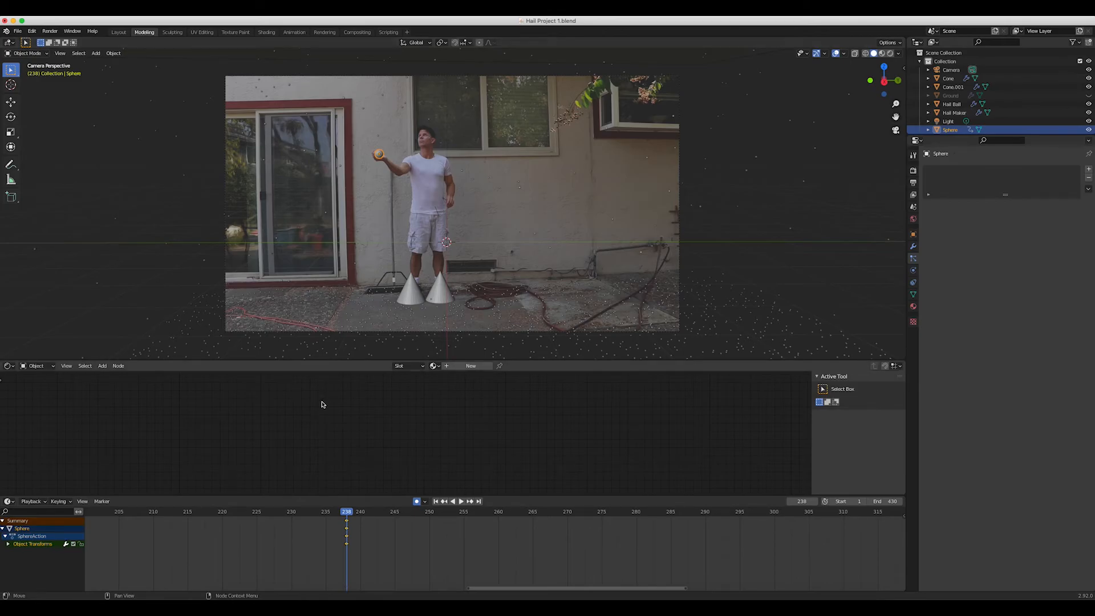
At frame 232, keyframe the sphere about 1.55 m higher, above the camera frame, and play its fall into the hand.
drag(312, 513, 305, 514)
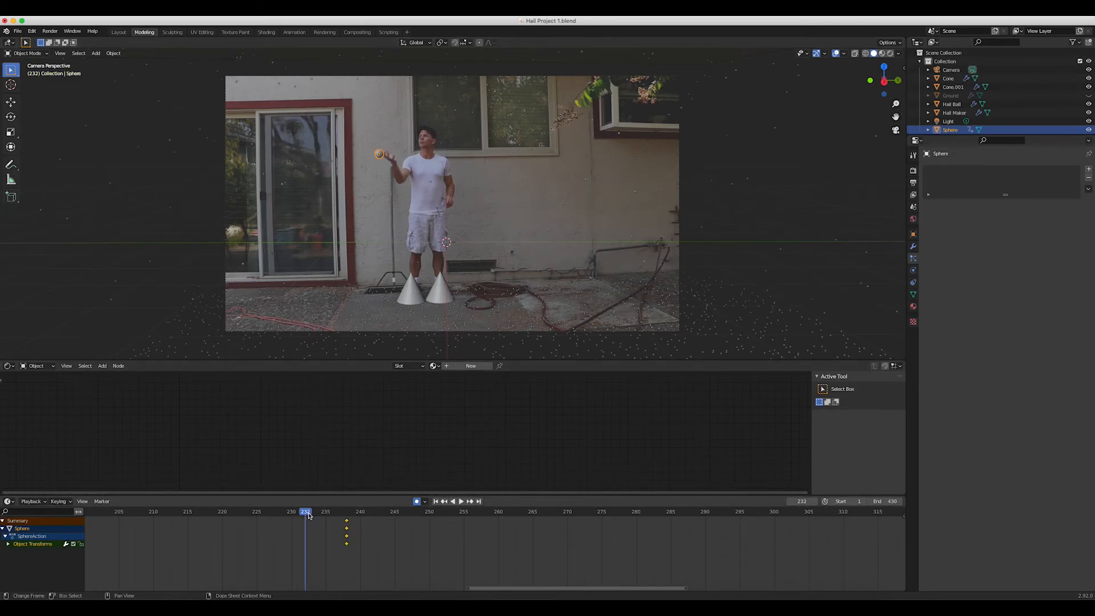
middle_drag(370, 234, 369, 236)
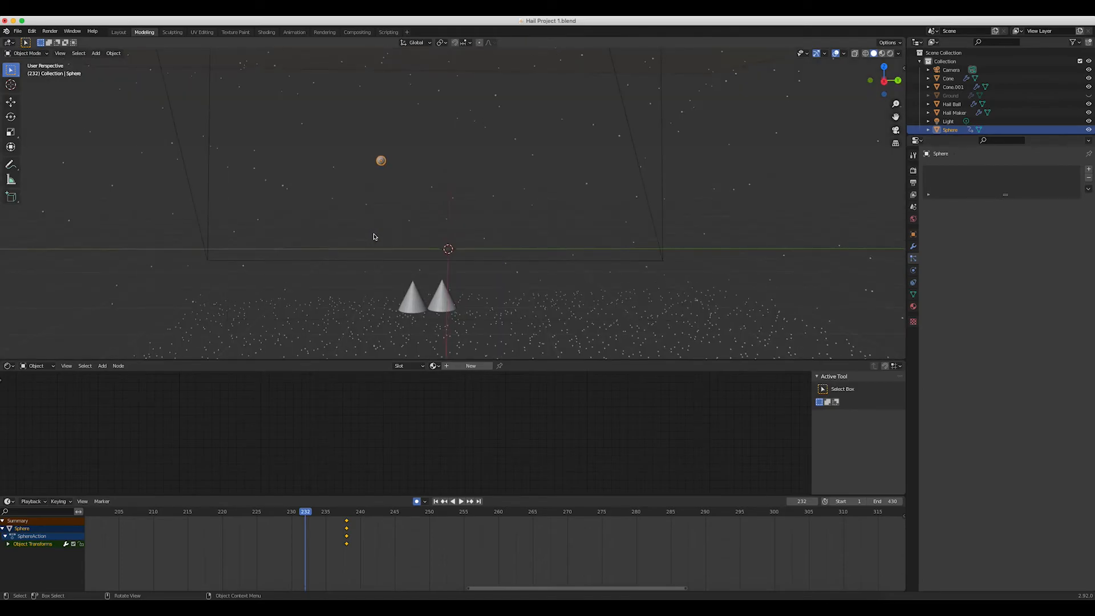
key(KP_0)
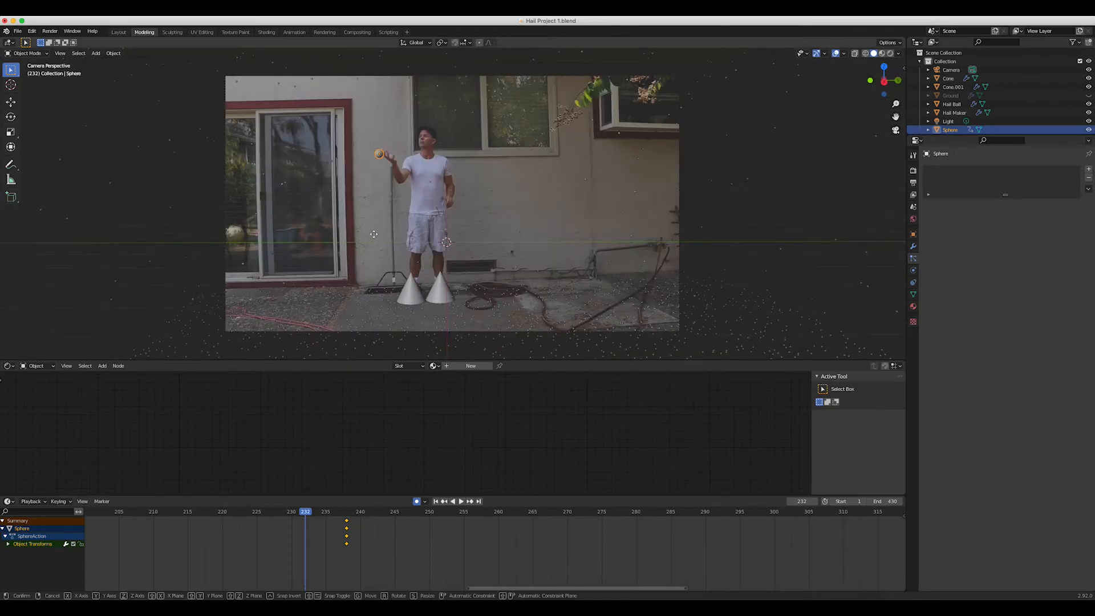
key(g)
click(382, 151)
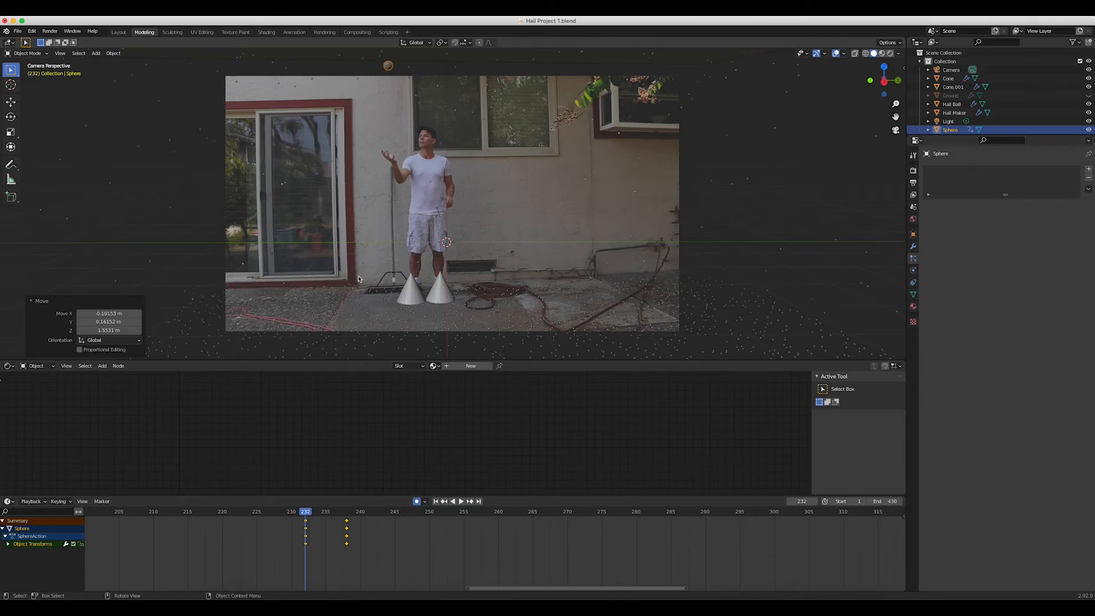
key(space)
key(space)
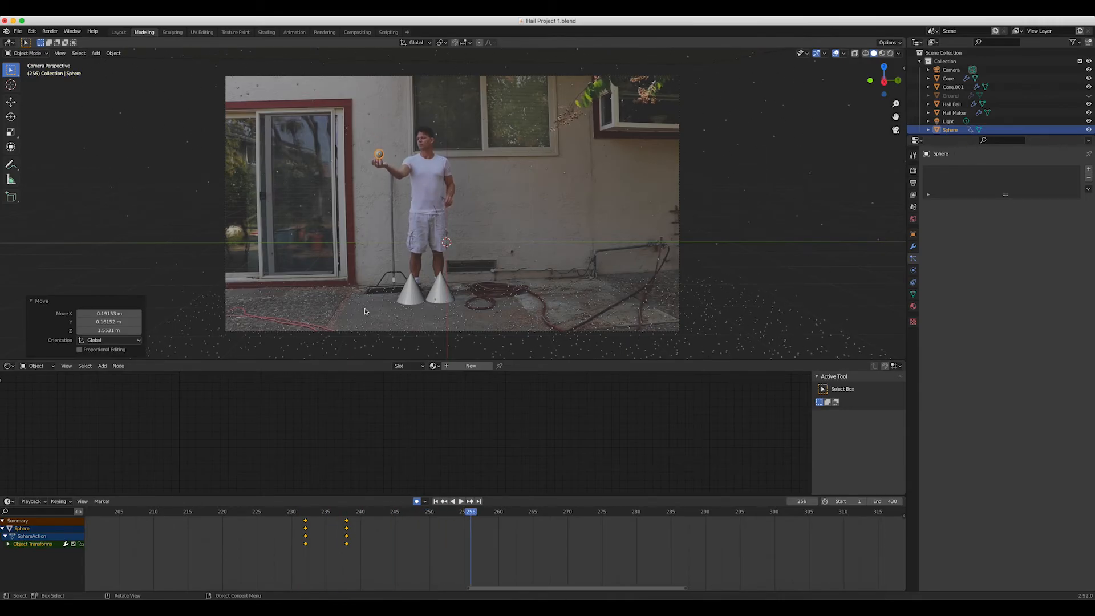
At frame 297, keyframe the sphere moved down to the man's lowered hand.
drag(351, 512, 757, 513)
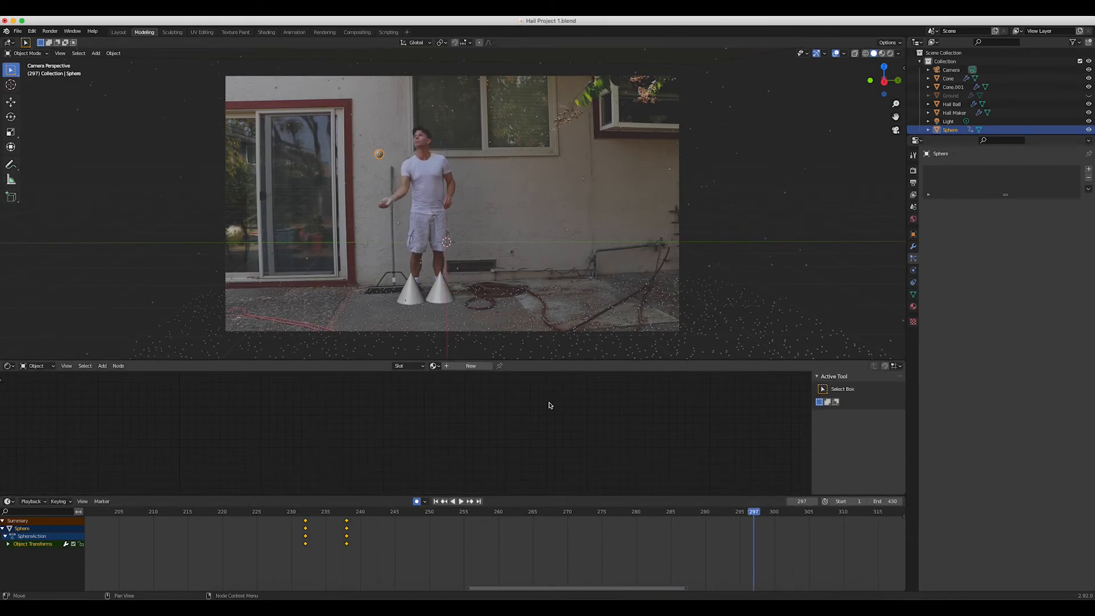
key(g)
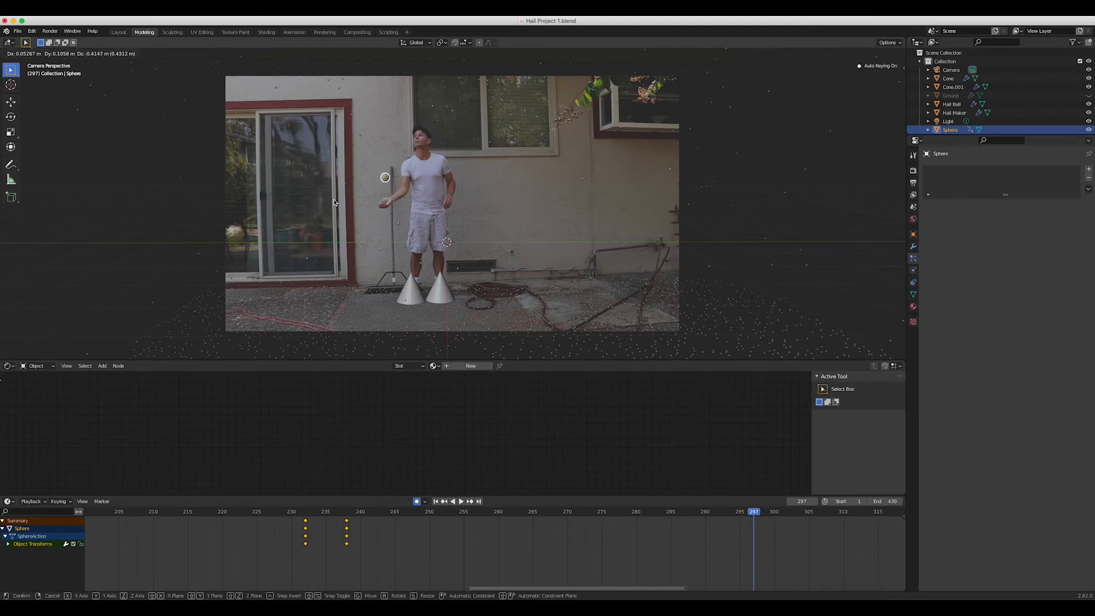
click(335, 222)
At frame 303, keyframe the sphere about 2.35 m higher, above the camera frame, as the throw's end position.
key(space)
drag(820, 516, 793, 513)
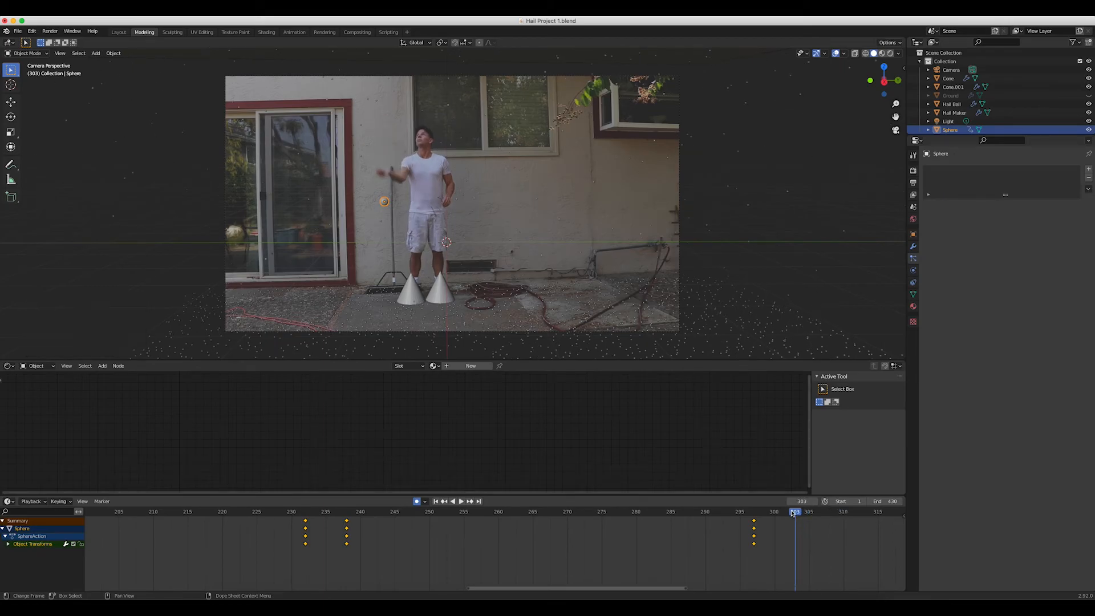
key(g)
drag(692, 554, 626, 554)
right_click(626, 554)
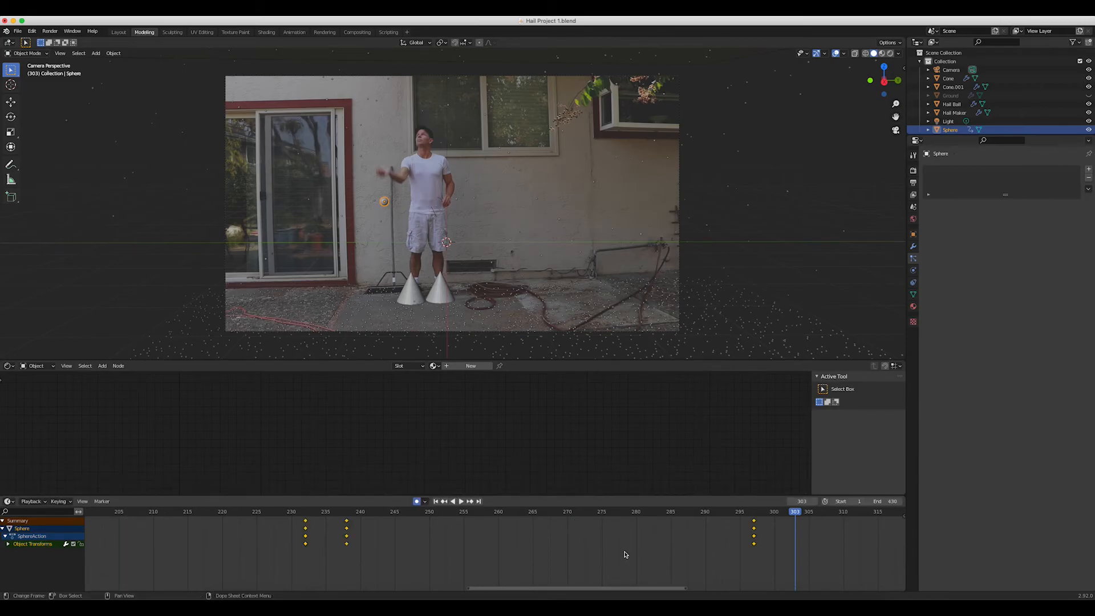
middle_drag(502, 342, 484, 356)
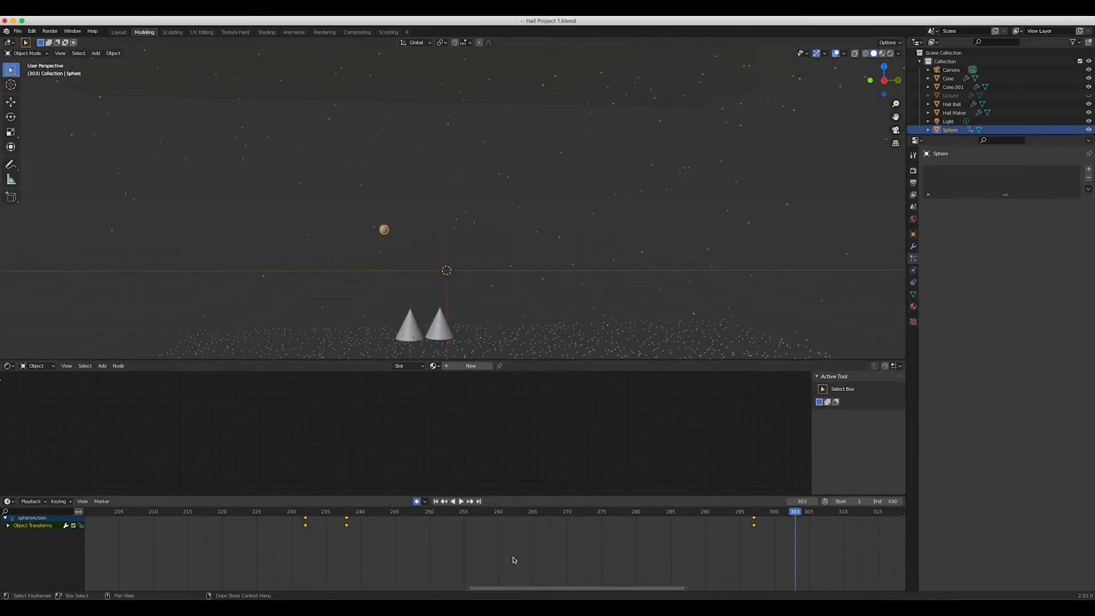
key(KP_0)
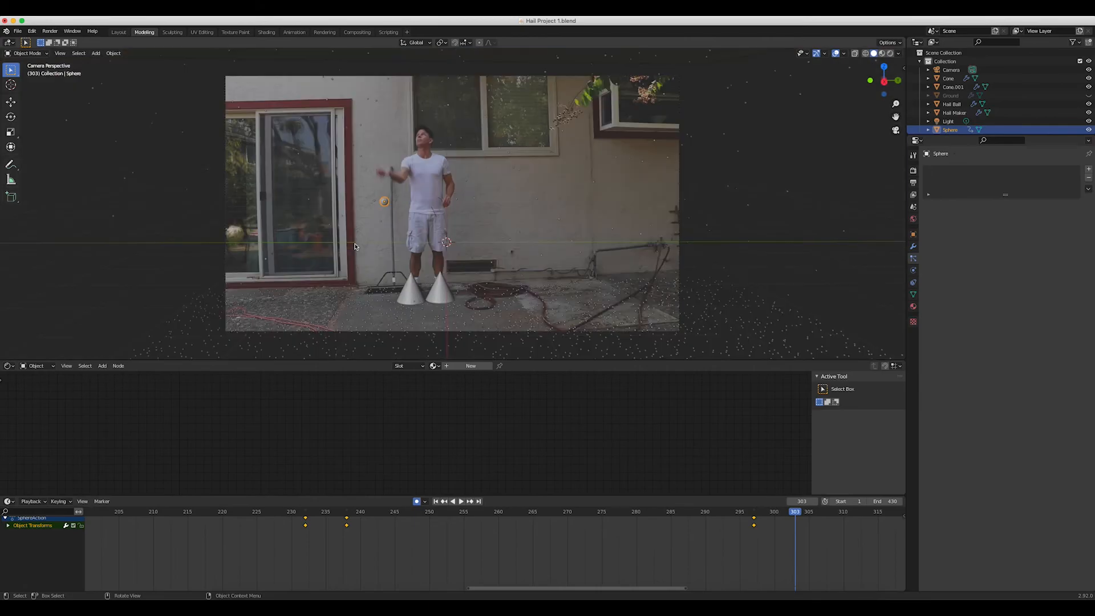
key(g)
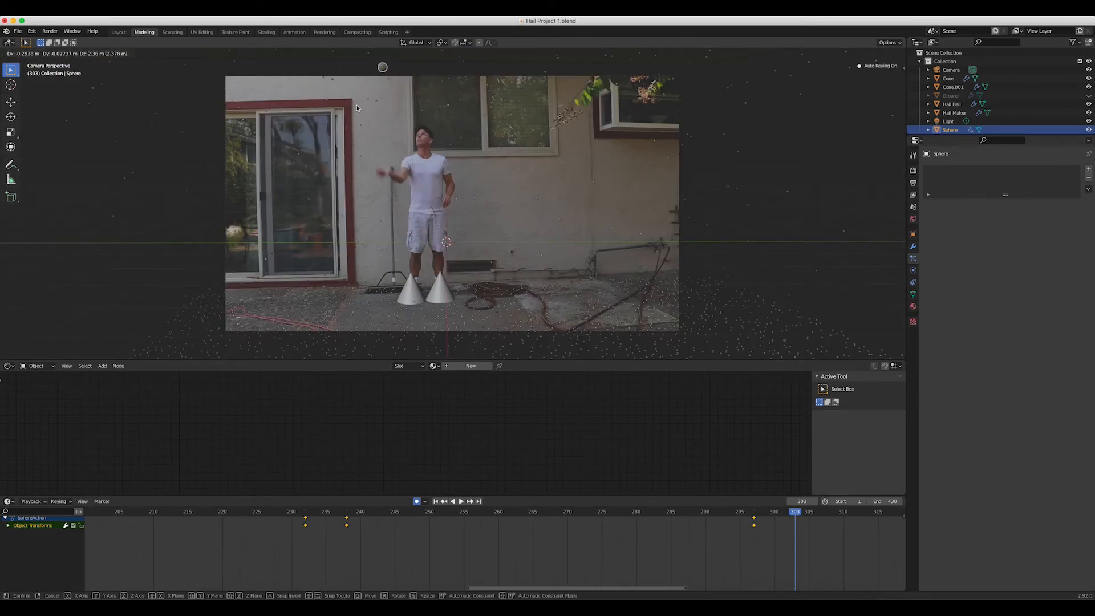
click(351, 108)
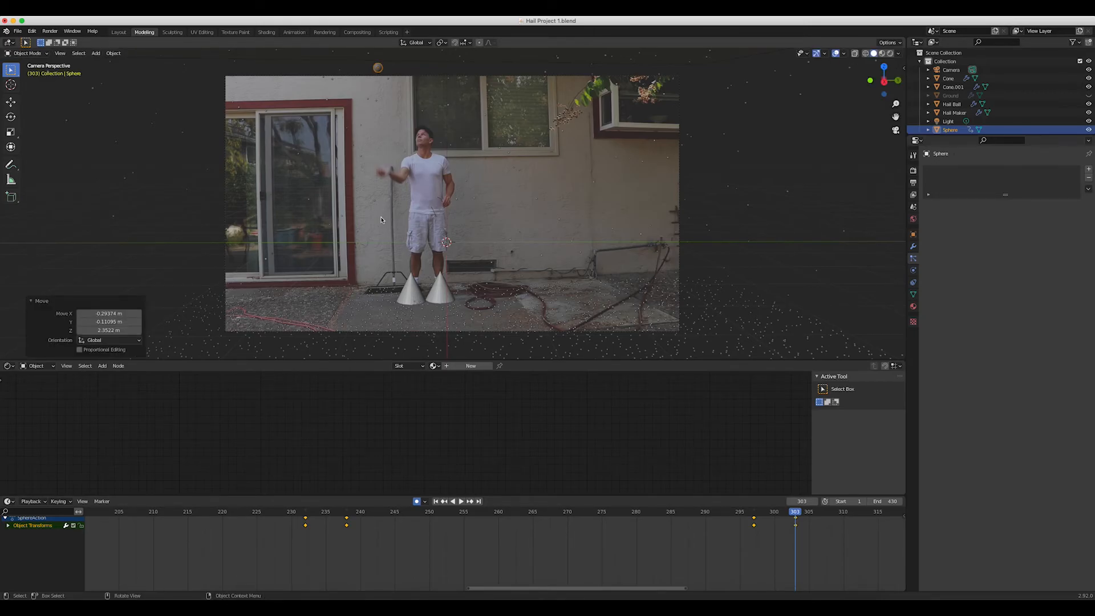
Play and scrub back through the sphere's catch and throw animation, parking the playhead at frame 240.
click(706, 516)
key(space)
key(space)
drag(721, 515, 360, 535)
key(space)
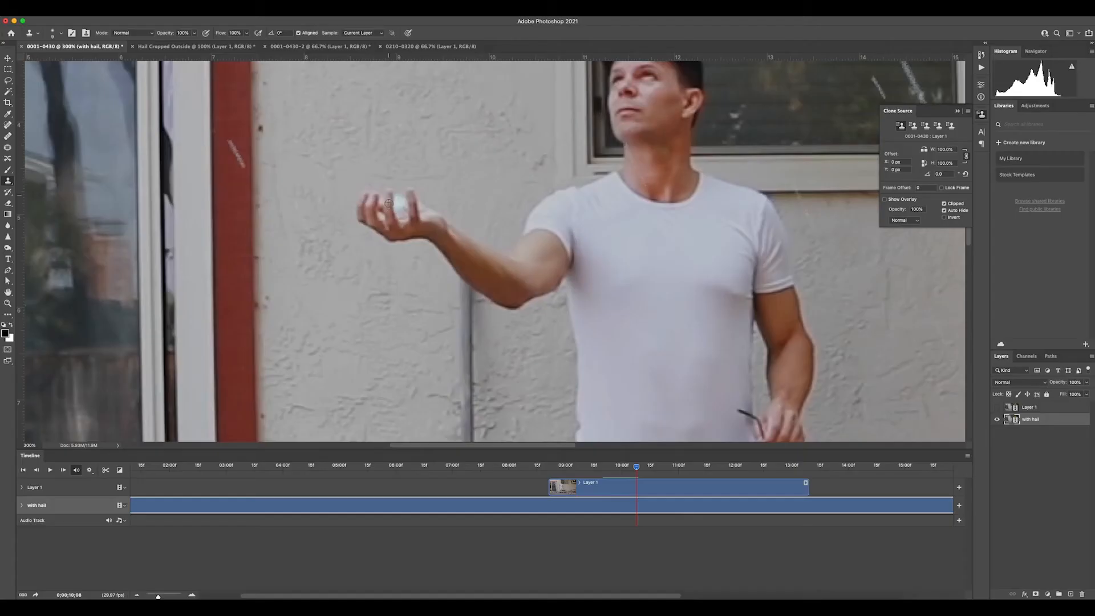
Switch to Photoshop and step forward frame by frame through the "with hail" layer to examine the rotoscoped fingers around the hail ball.
key(Right)
key(Right)
key(Right)
key(Right)
key(Right)
key(Right)
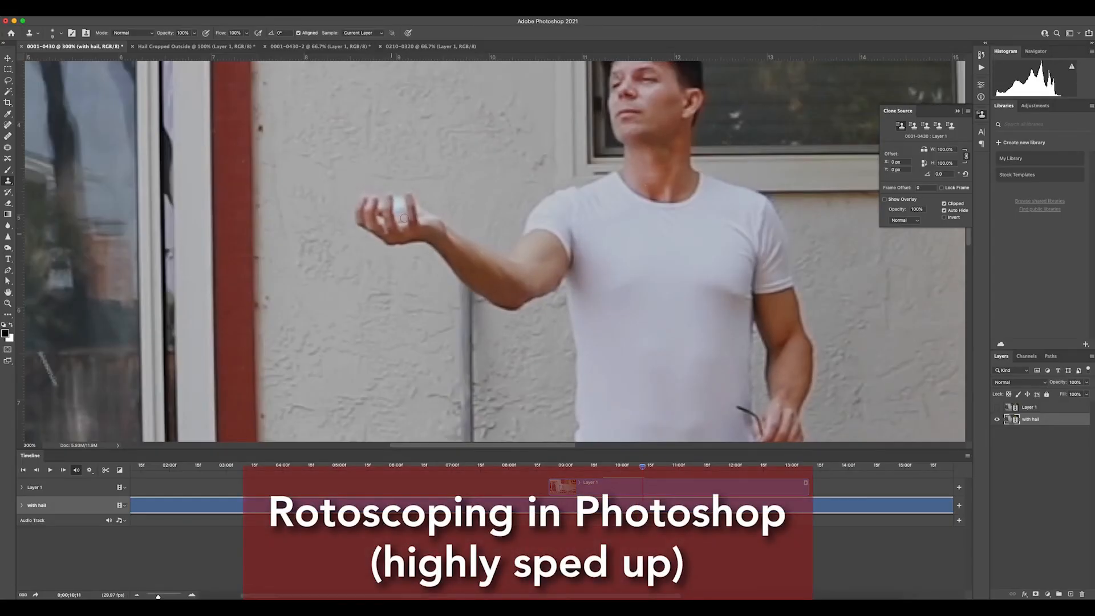
key(Right)
key(Right)
key(Right)
key(Right)
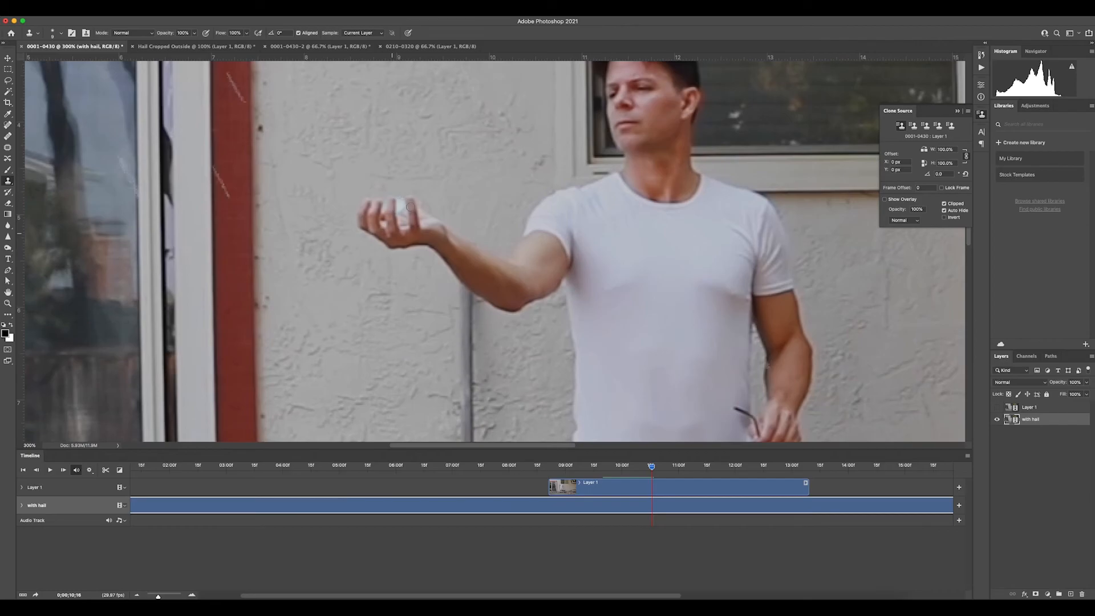
key(Right)
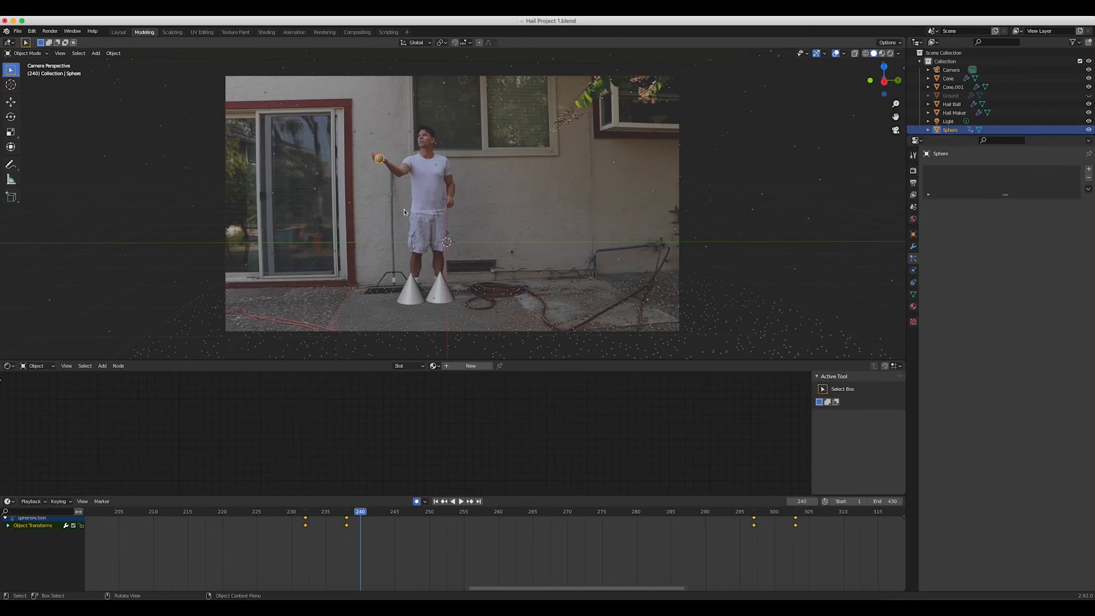
Switch back to Blender, delete the hand-catch sphere, and save the project.
key(Delete)
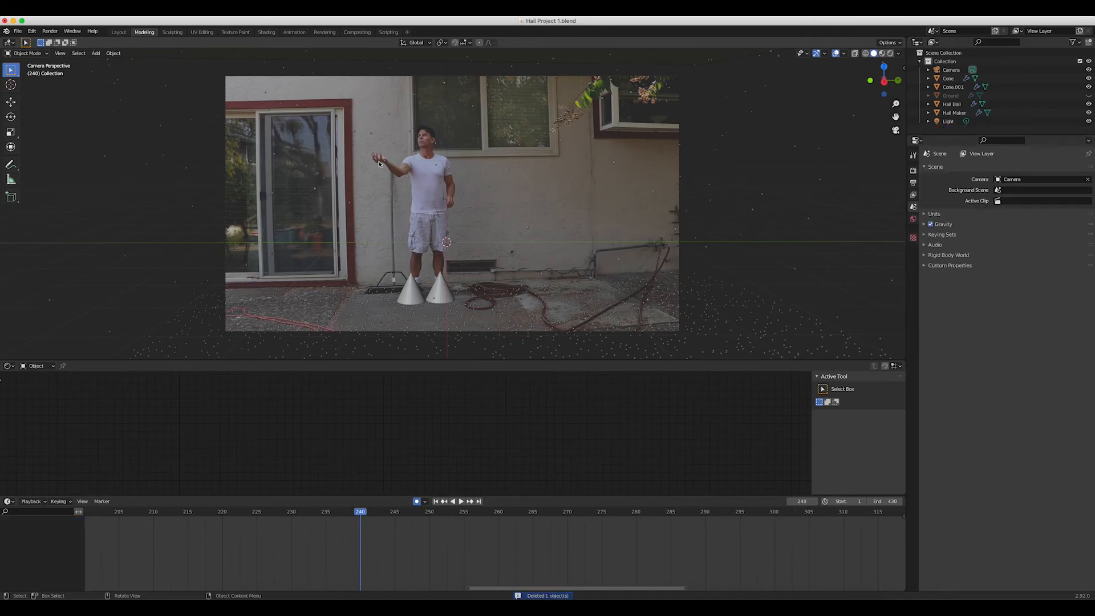
key(ctrl+s)
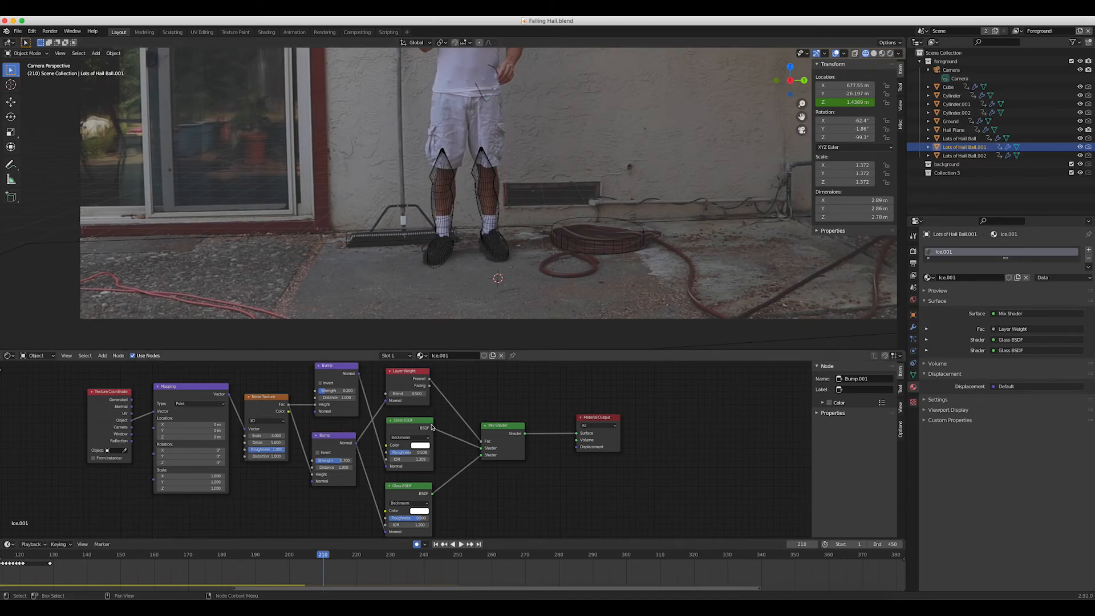
In the Falling Hail.blend project, select the leg-and-foot-shaped collision object Cylinder.001 to examine its shape.
scroll(223, 420, down, 1)
scroll(222, 420, right, 1)
scroll(221, 420, up, 1)
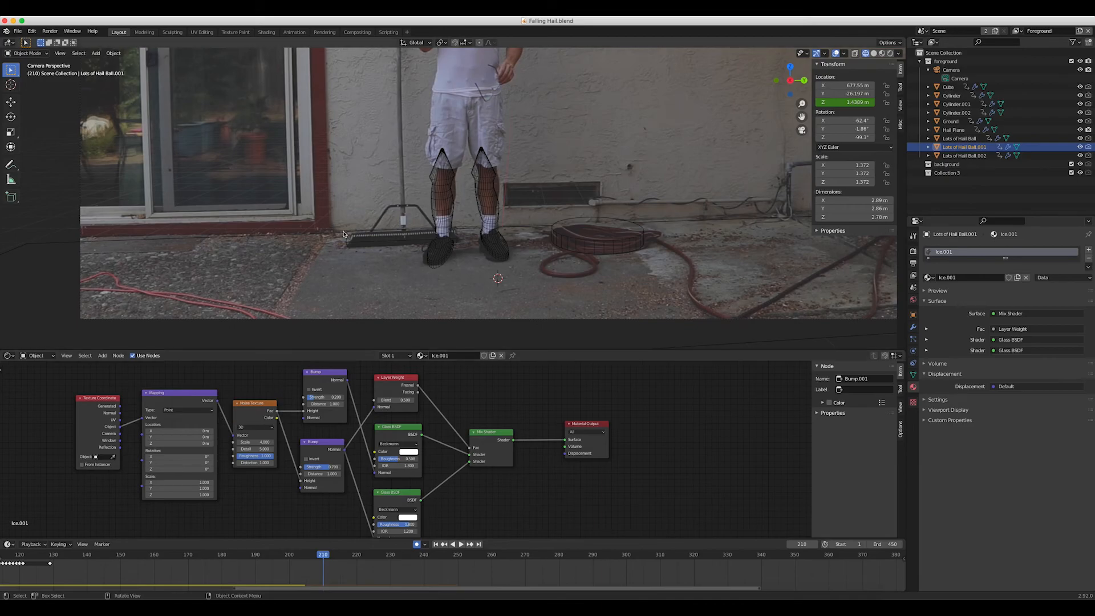
click(437, 212)
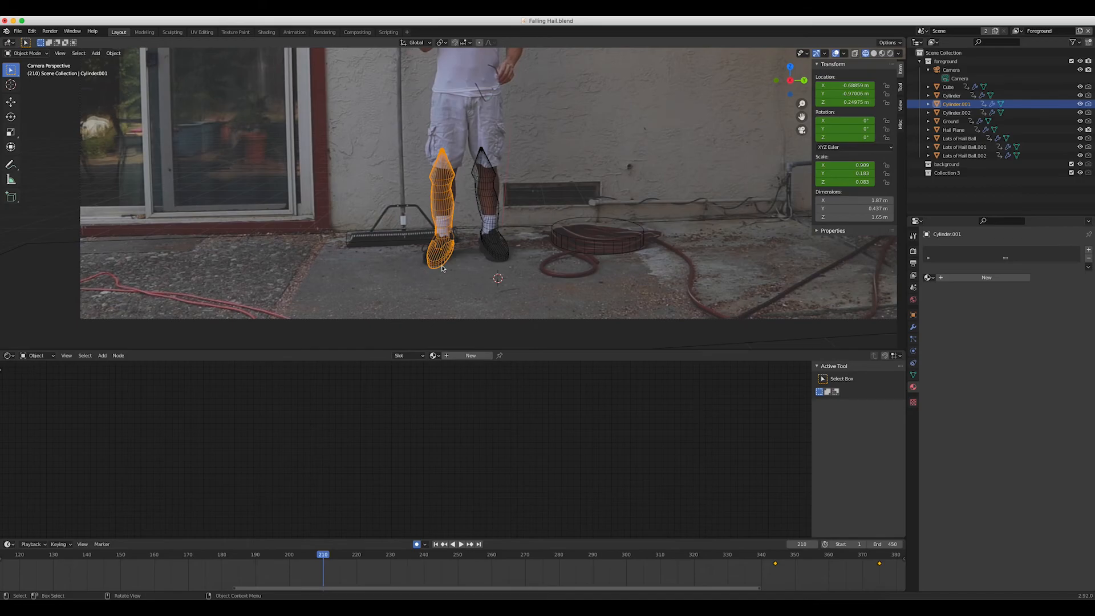
Select the other leg collider, the hose cylinder and the broom cube to examine their shapes, ending with the third hail ball object in camera view.
click(489, 255)
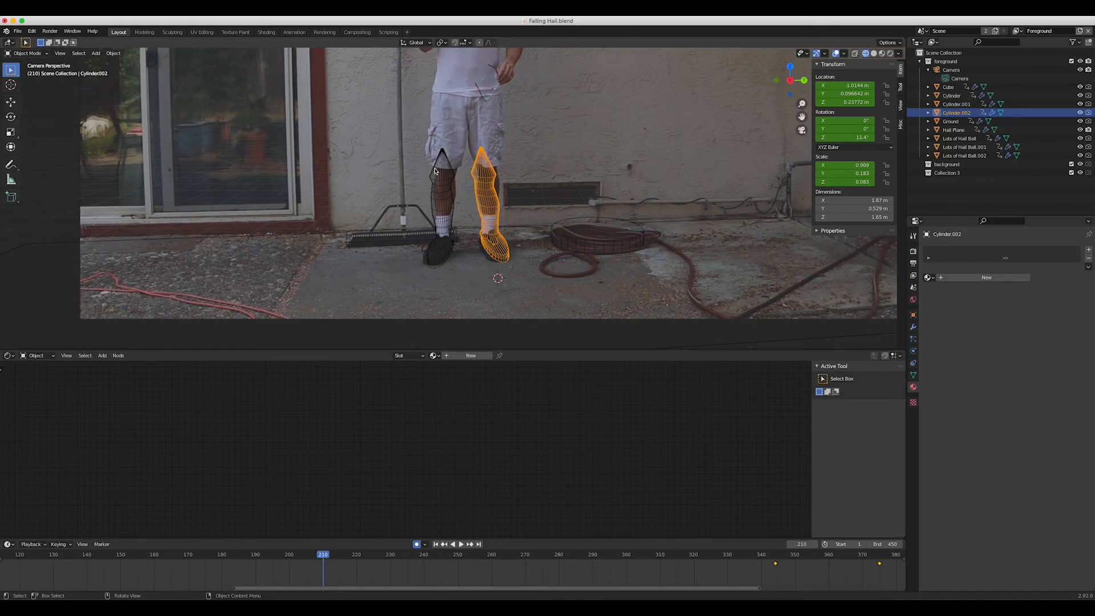
middle_drag(439, 262, 445, 298)
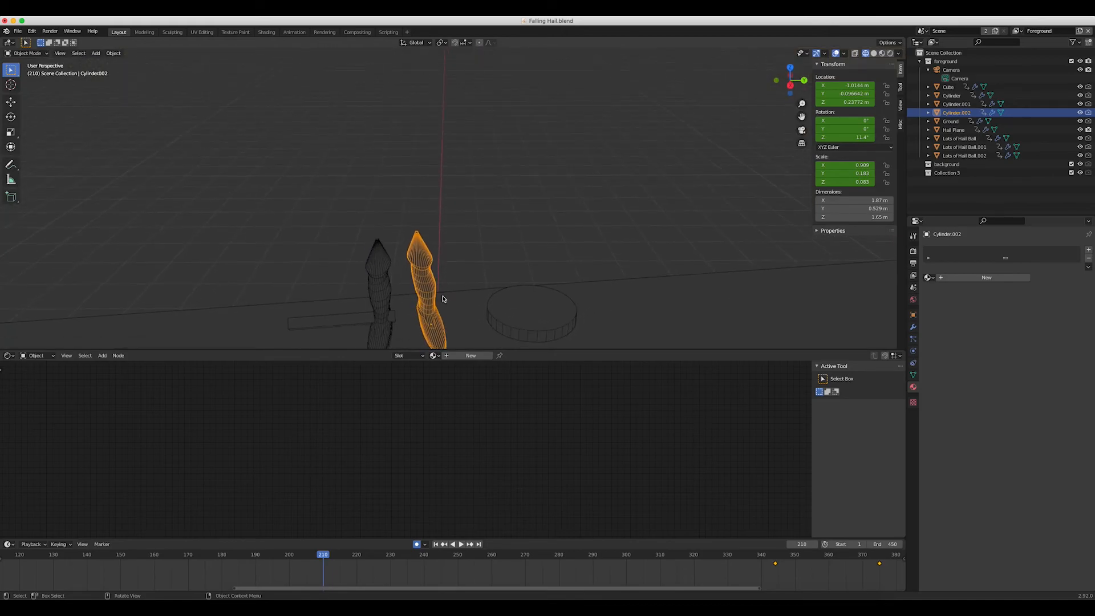
click(498, 312)
click(352, 323)
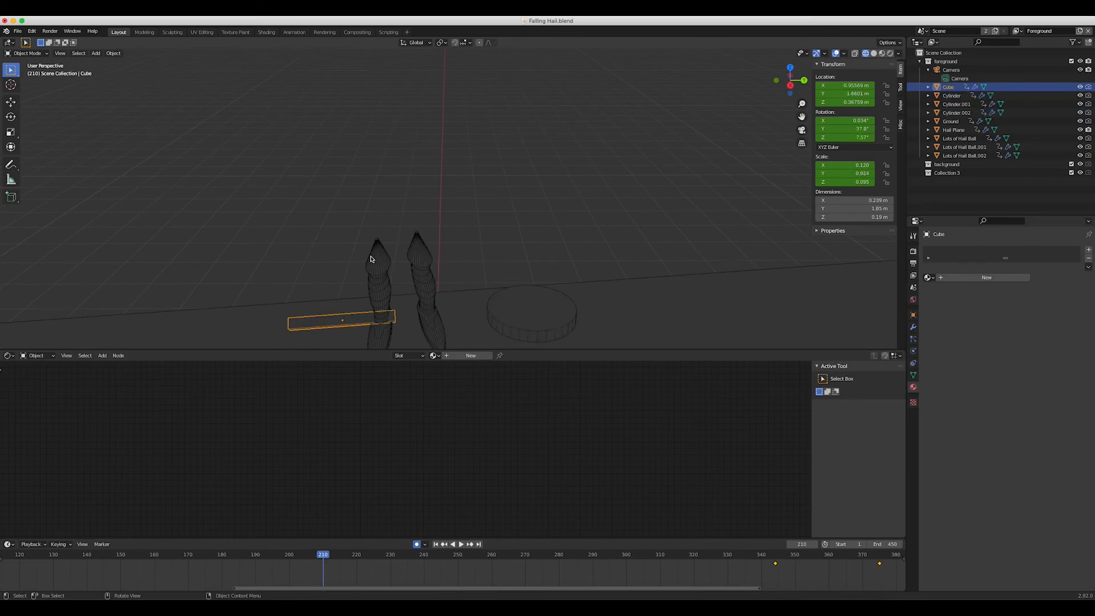
key(KP_0)
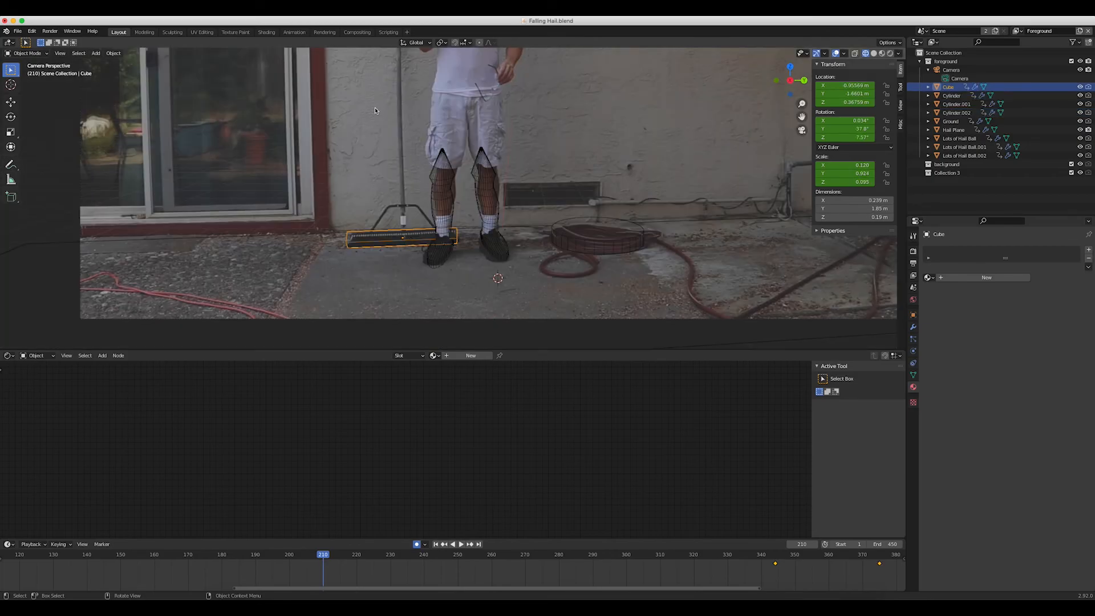
click(951, 156)
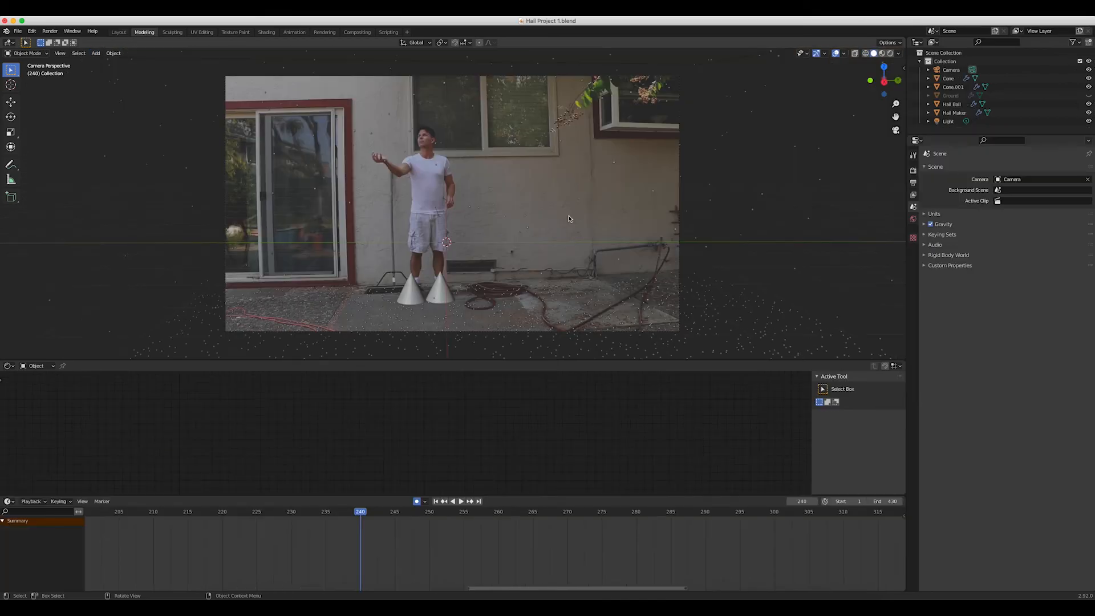
In Hail Project 1.blend, play the animation to frame 263, select Hail Ball, and display the Hail Maker object's particle settings.
key(space)
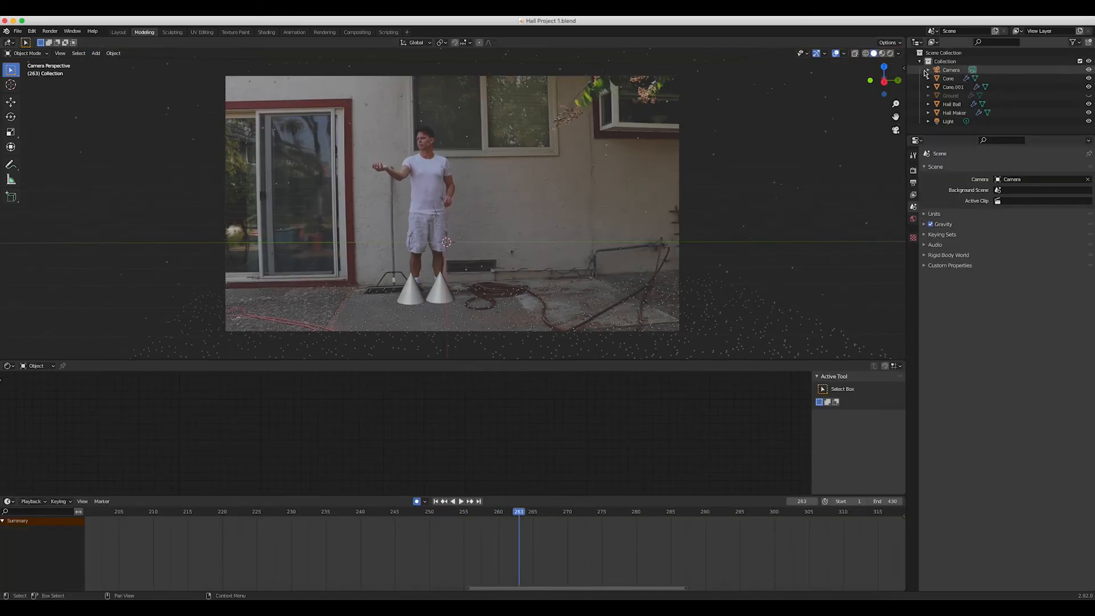
click(951, 104)
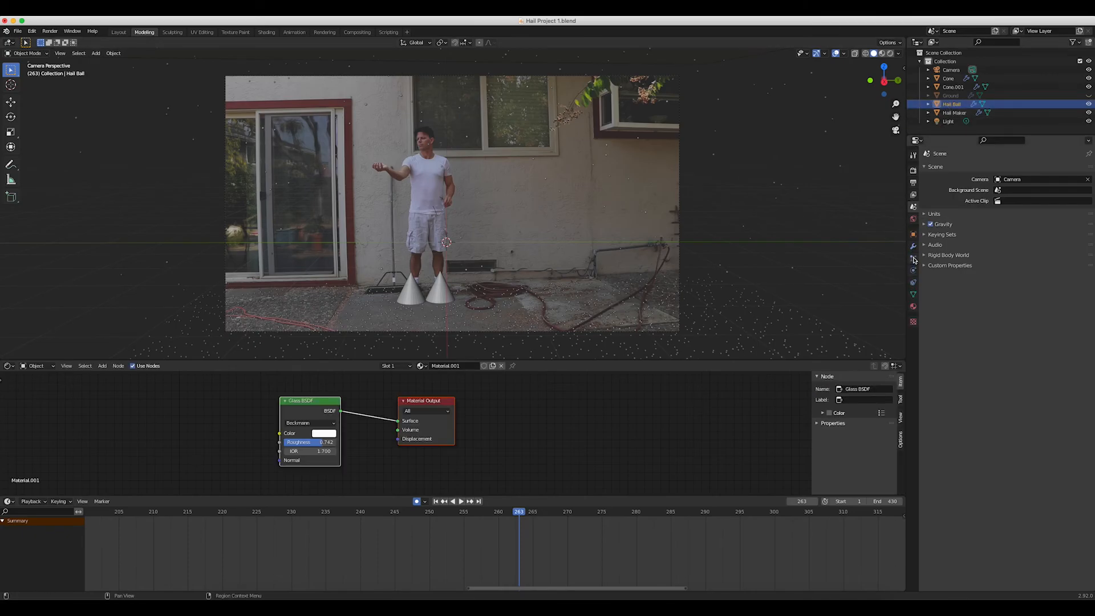
click(913, 258)
click(951, 112)
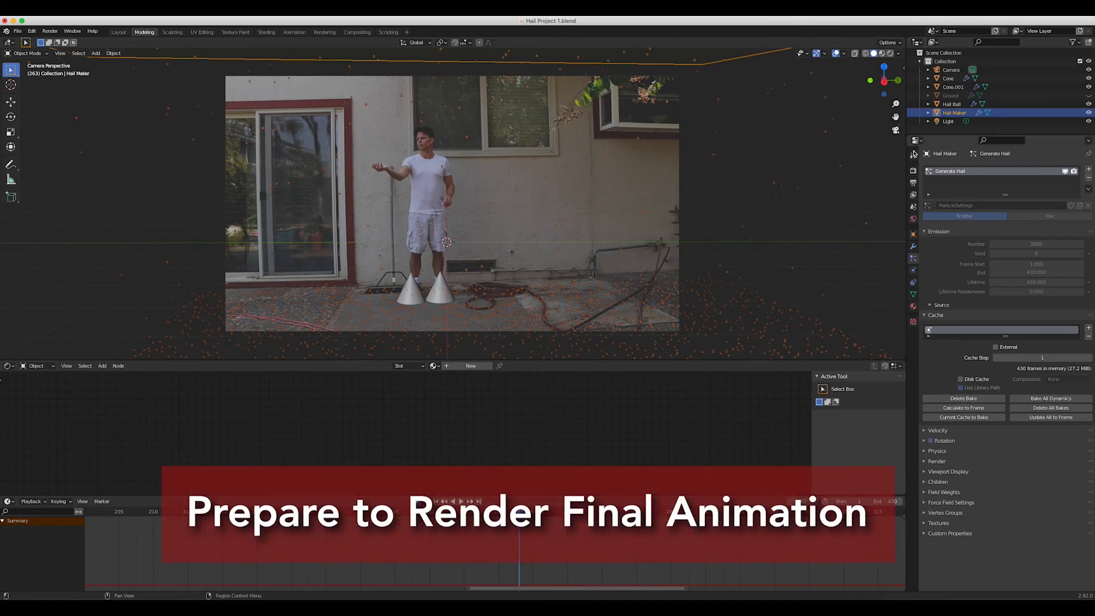
Set the output resolution scale to 100% for the final render.
click(913, 182)
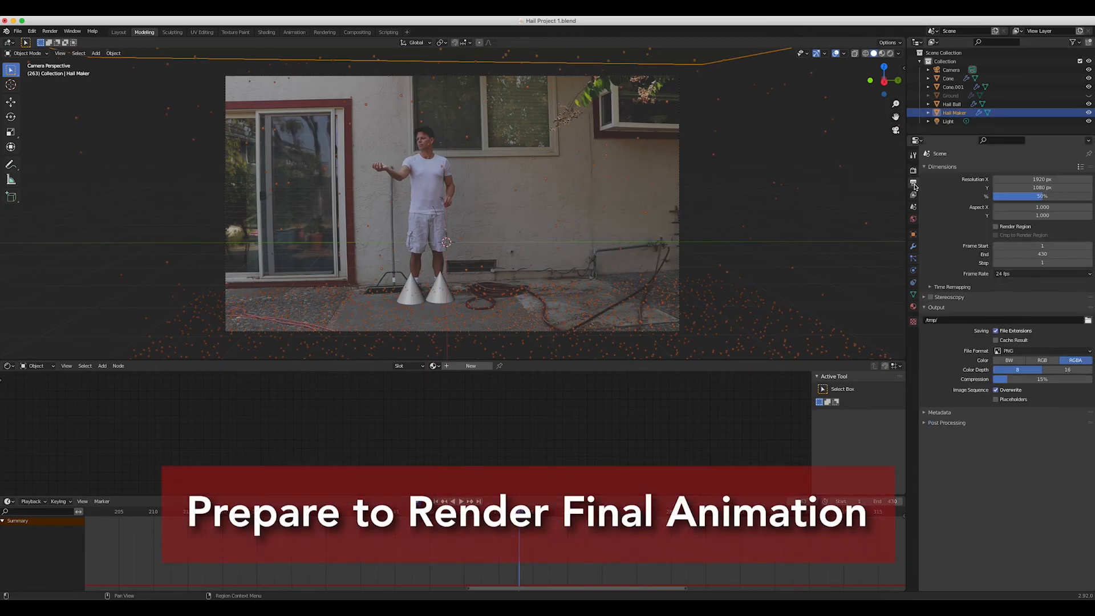
click(1021, 195)
text(100)
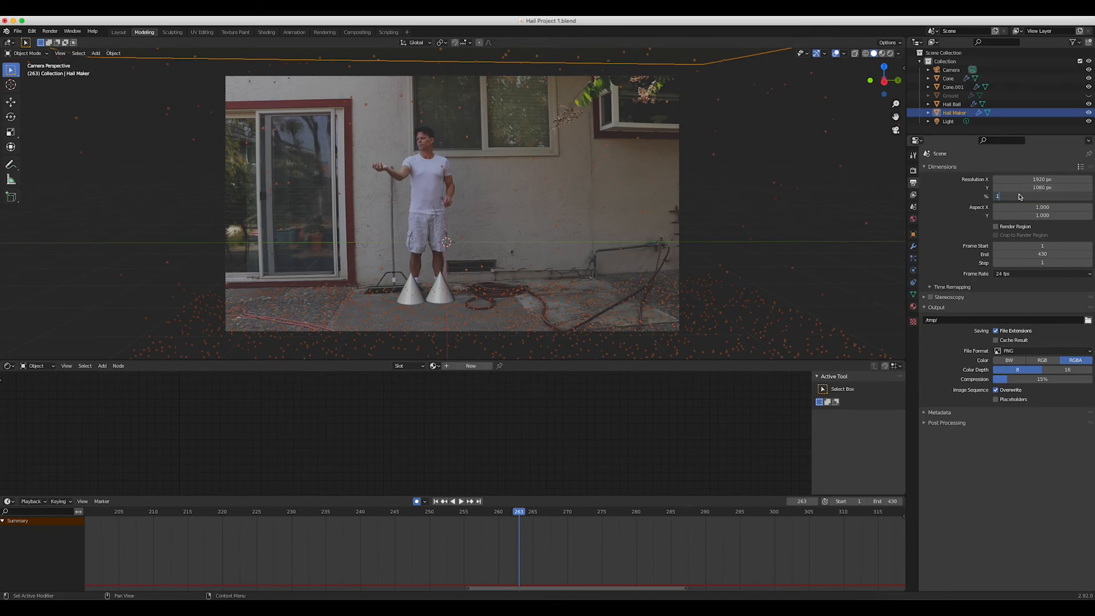
key(Return)
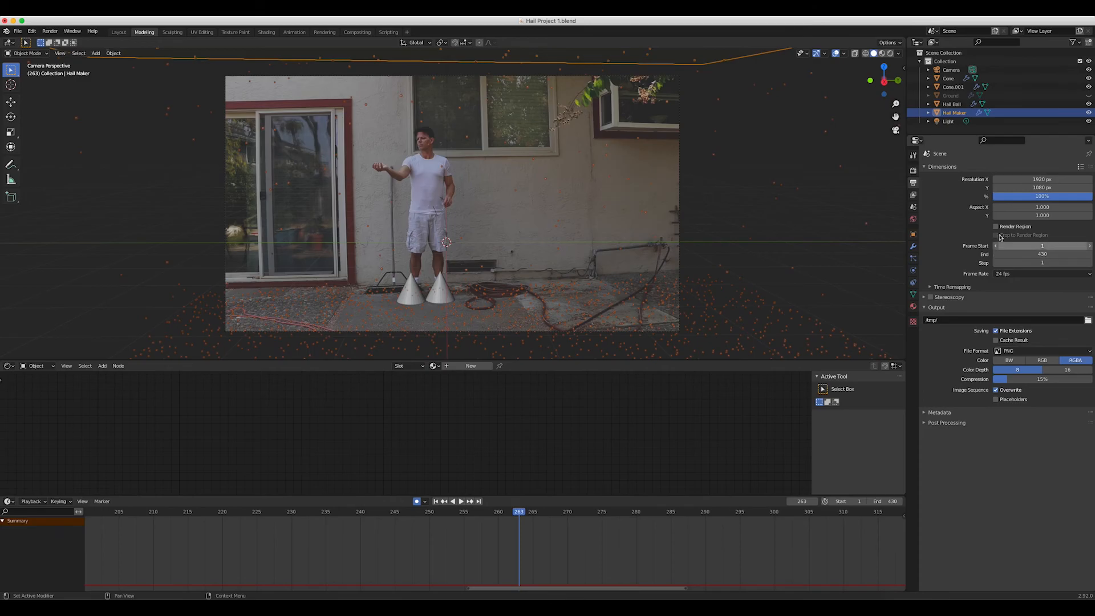
Set the Cycles render samples to 64 and save the project.
click(913, 195)
click(914, 182)
click(913, 170)
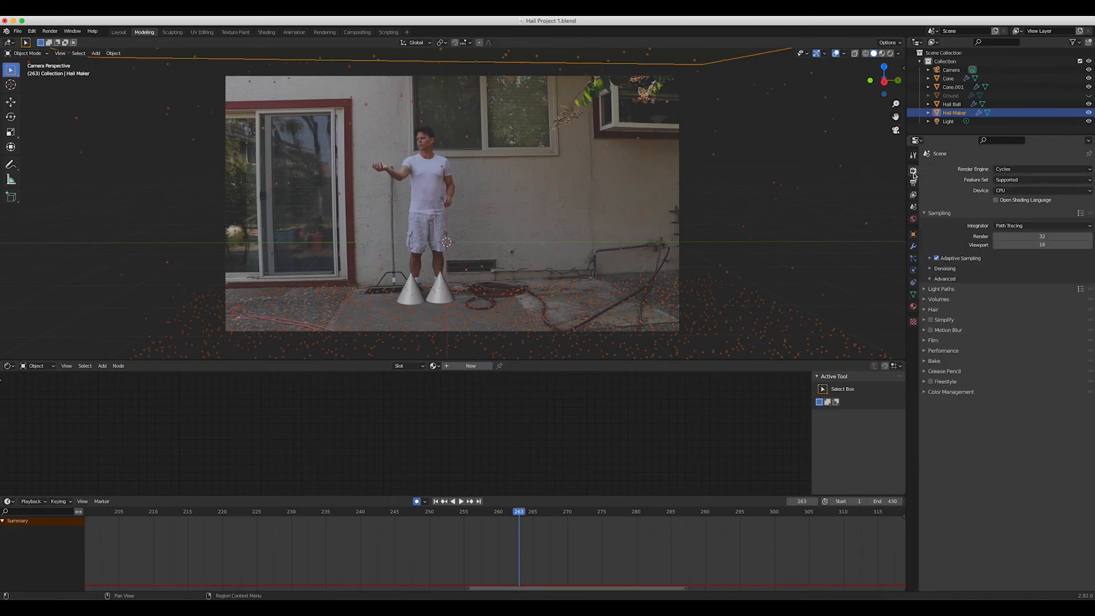
click(1016, 236)
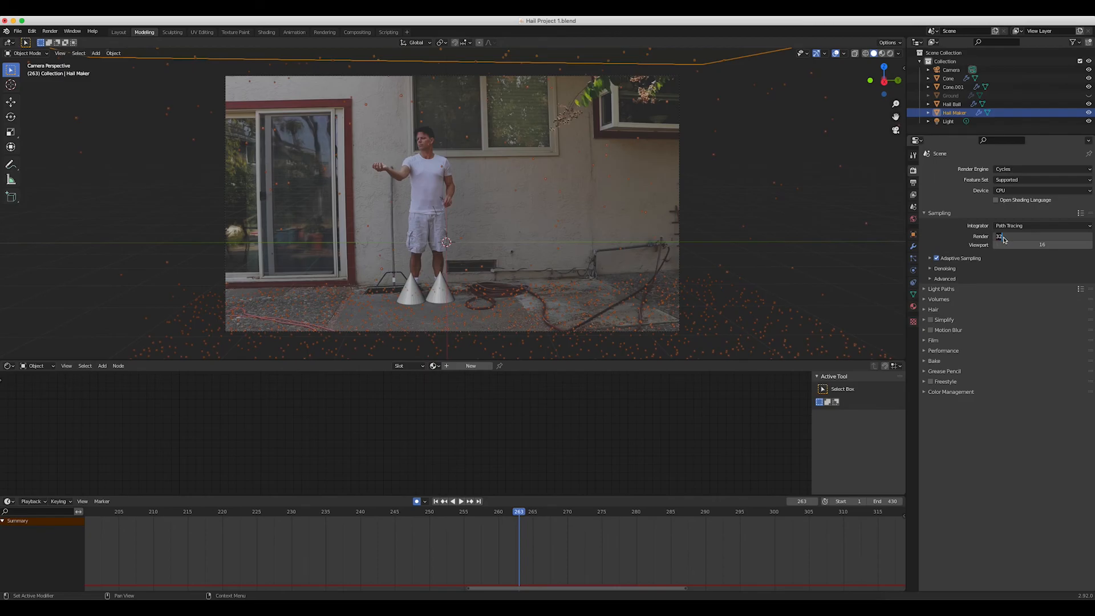
text(64)
key(Return)
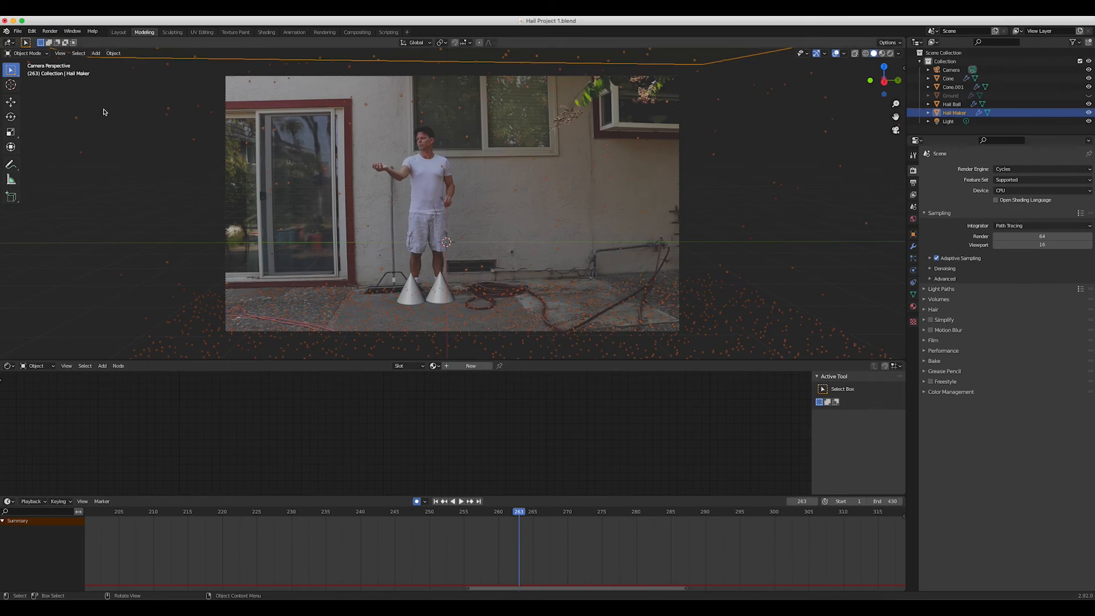
key(super+s)
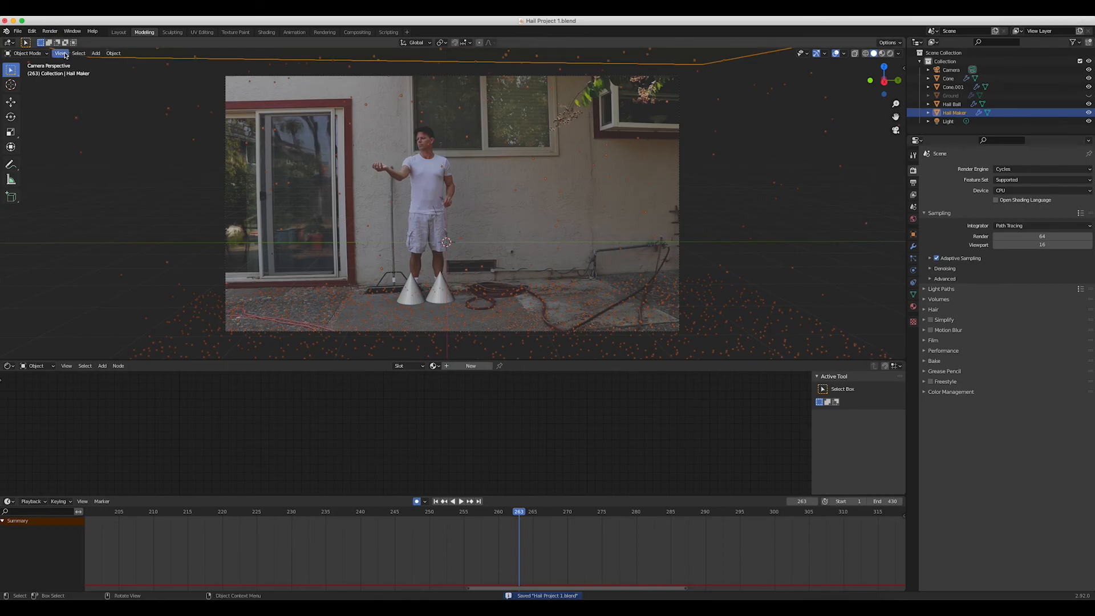
Render the full animation.
click(50, 32)
mouse_move(35, 30)
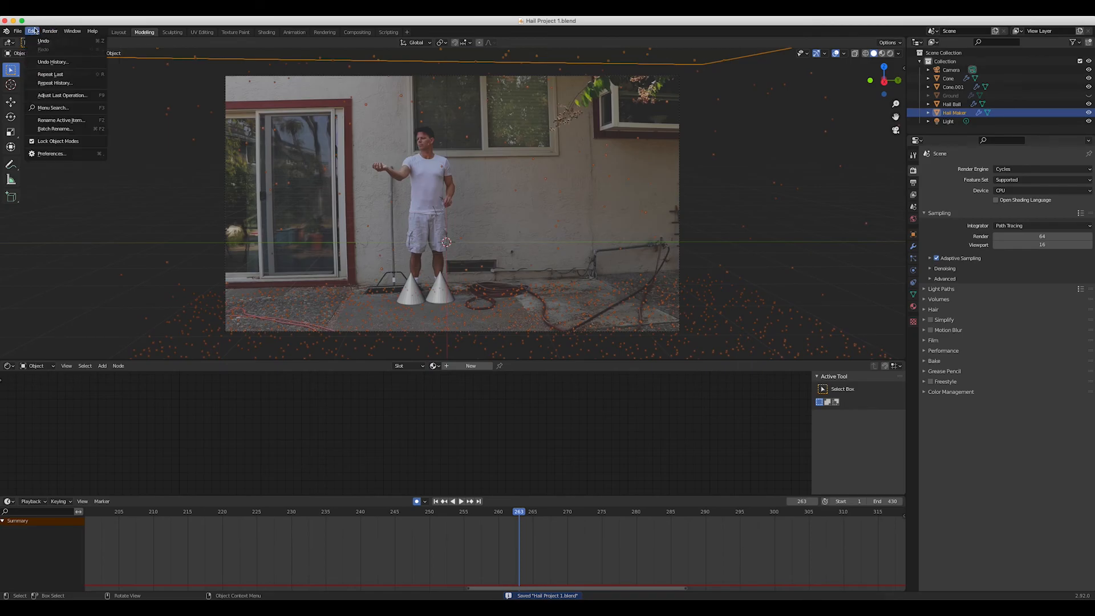
click(63, 49)
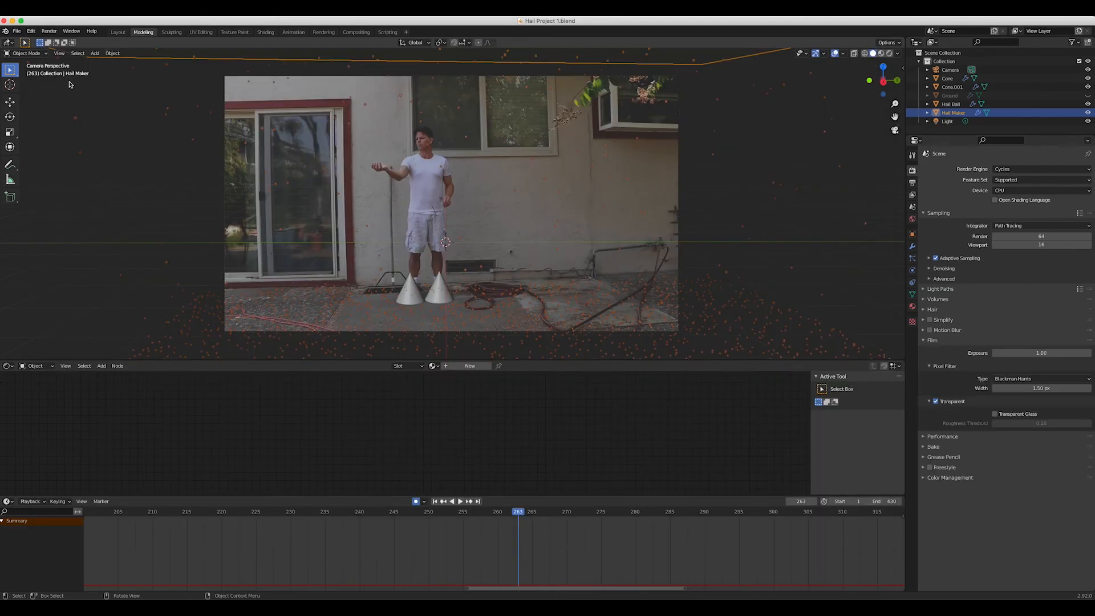
View the rendered animation in the animation player and reposition the player window to show the whole frame.
click(49, 31)
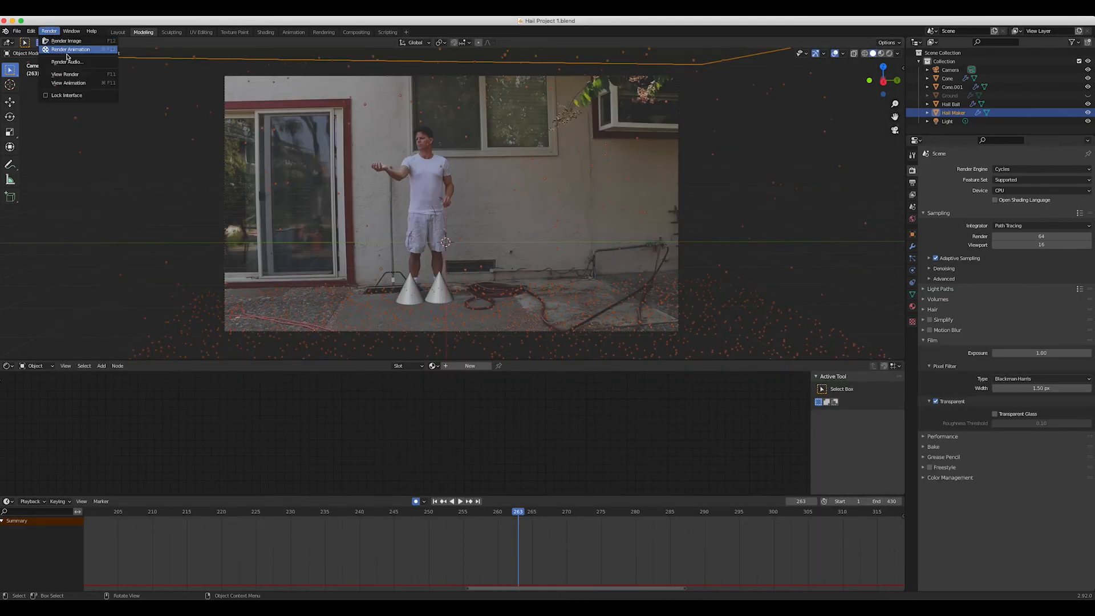
click(81, 84)
drag(243, 131, 320, 89)
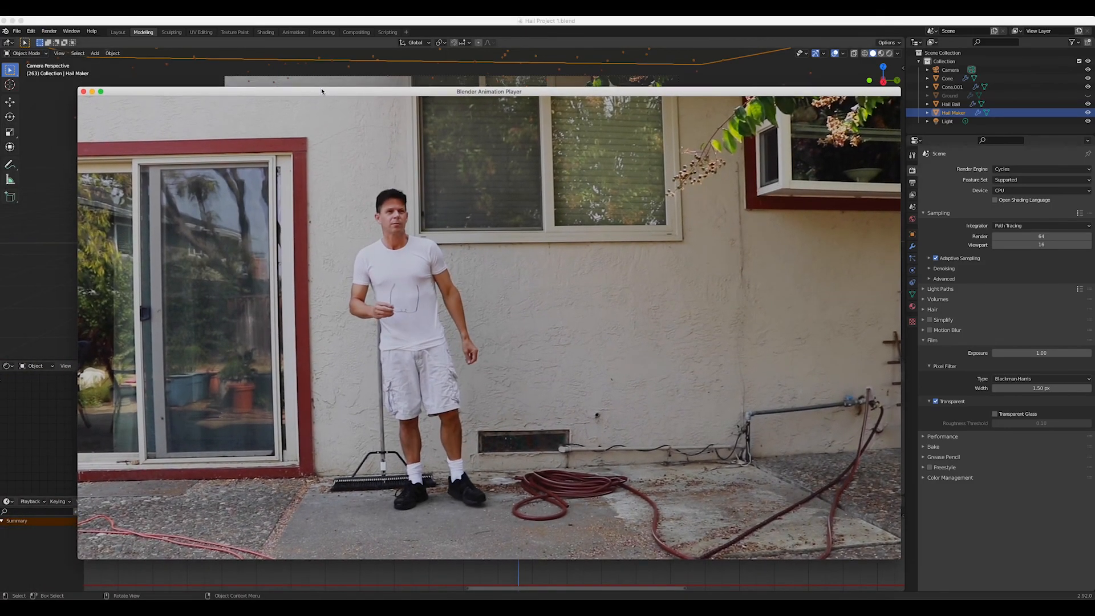